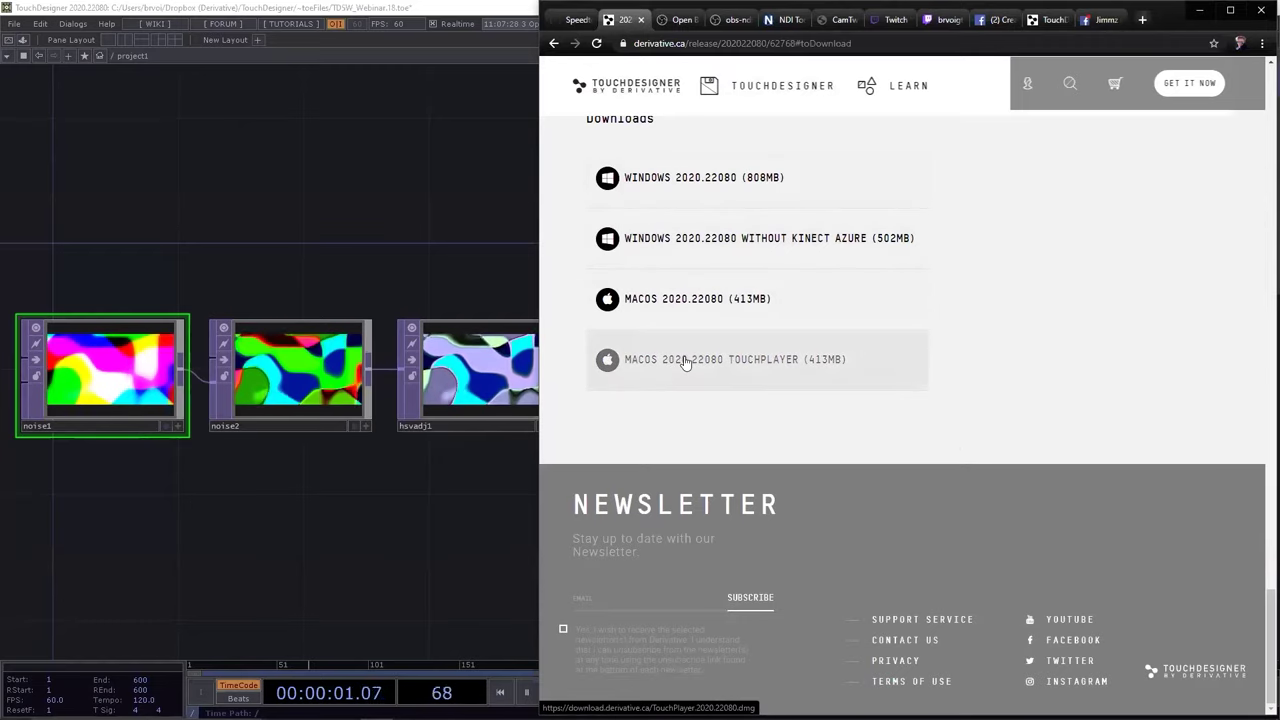
# Switch to TouchDesigner and inspect the parameters of the noise2 and hsvadj1 operators
pyautogui.click(238, 264)
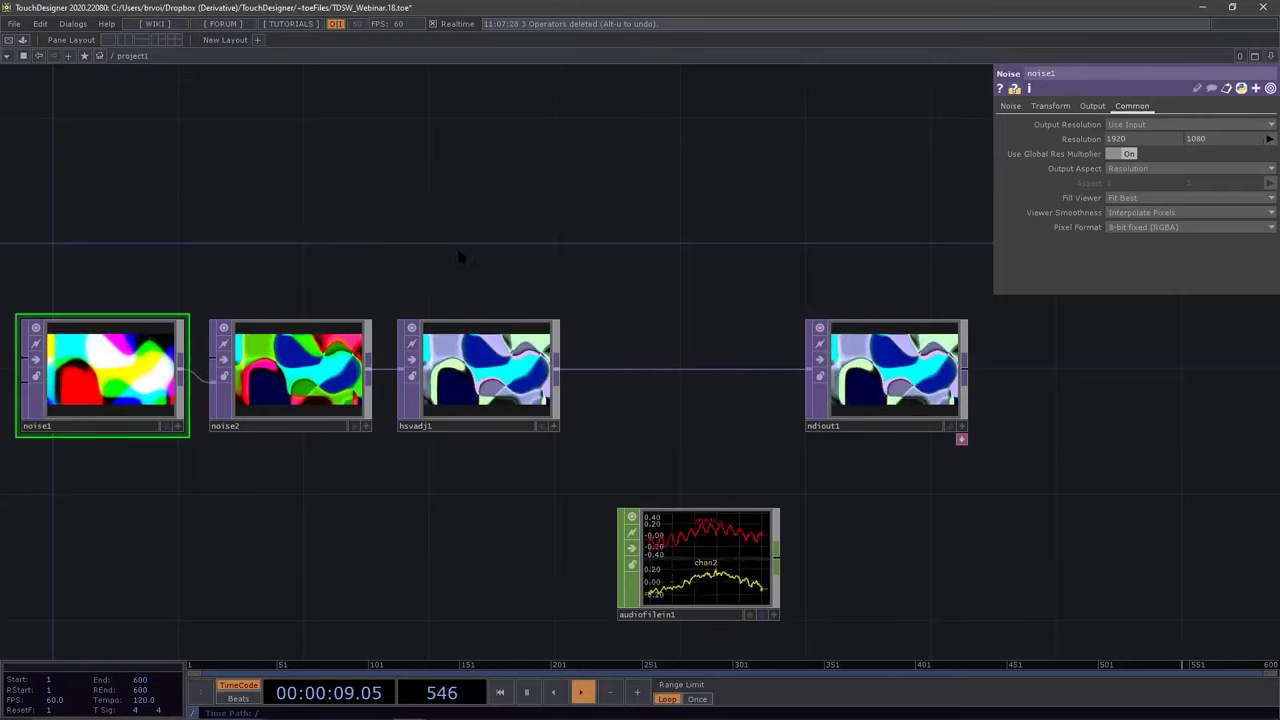
pyautogui.moveTo(475, 254); pyautogui.dragTo(485, 246)
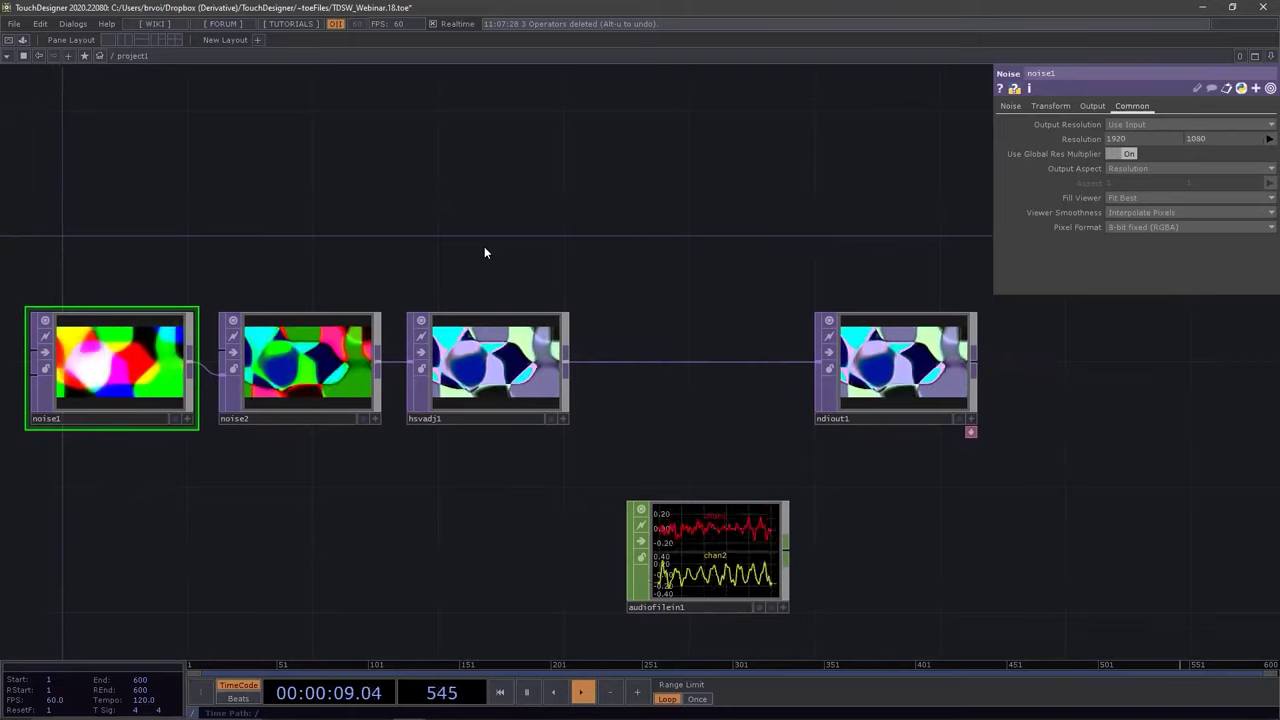
pyautogui.moveTo(565, 270)
pyautogui.mouseDown()
pyautogui.moveTo(593, 268)
pyautogui.moveTo(565, 276)
pyautogui.moveTo(571, 262)
pyautogui.mouseUp()
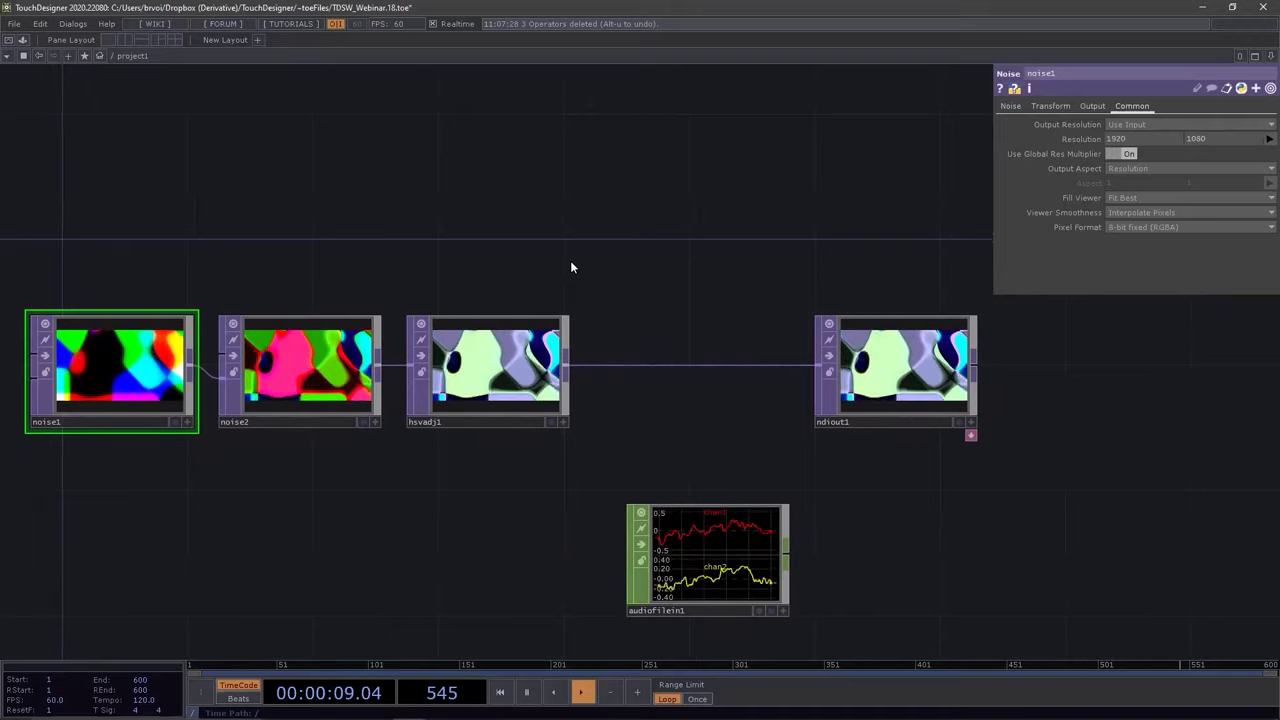
pyautogui.moveTo(677, 243); pyautogui.dragTo(679, 237)
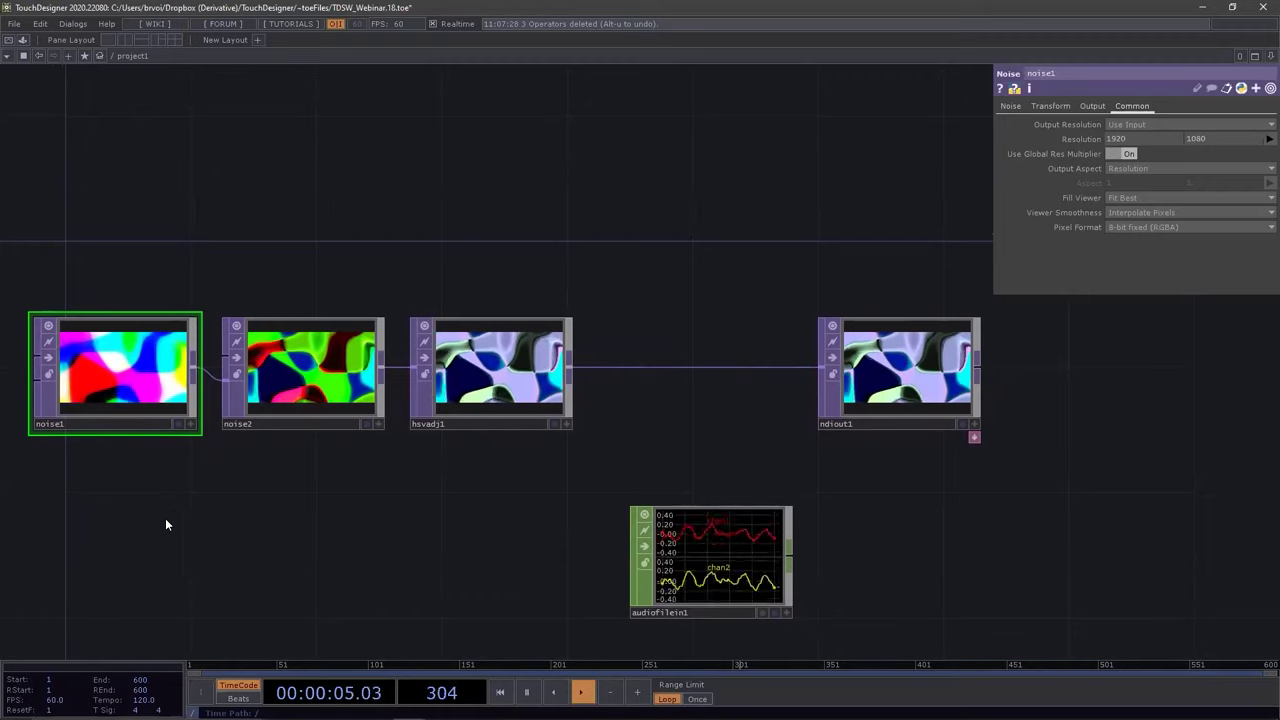
pyautogui.click(305, 382)
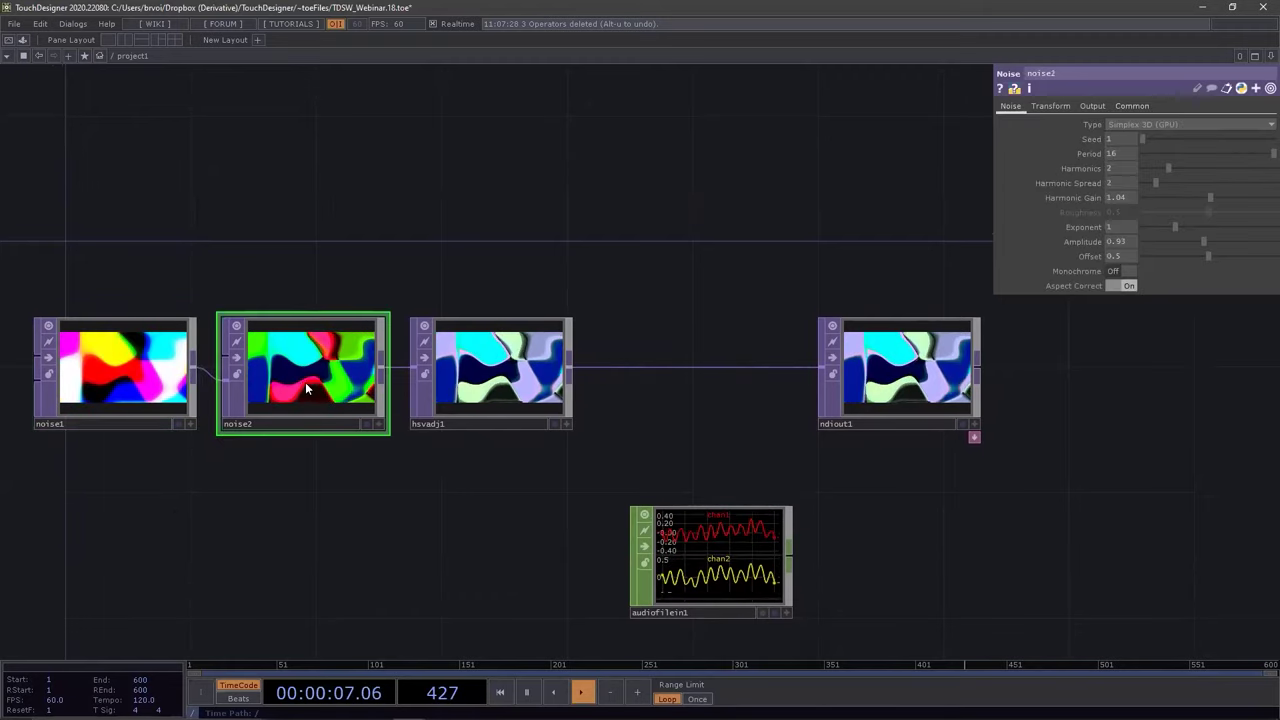
pyautogui.click(520, 388)
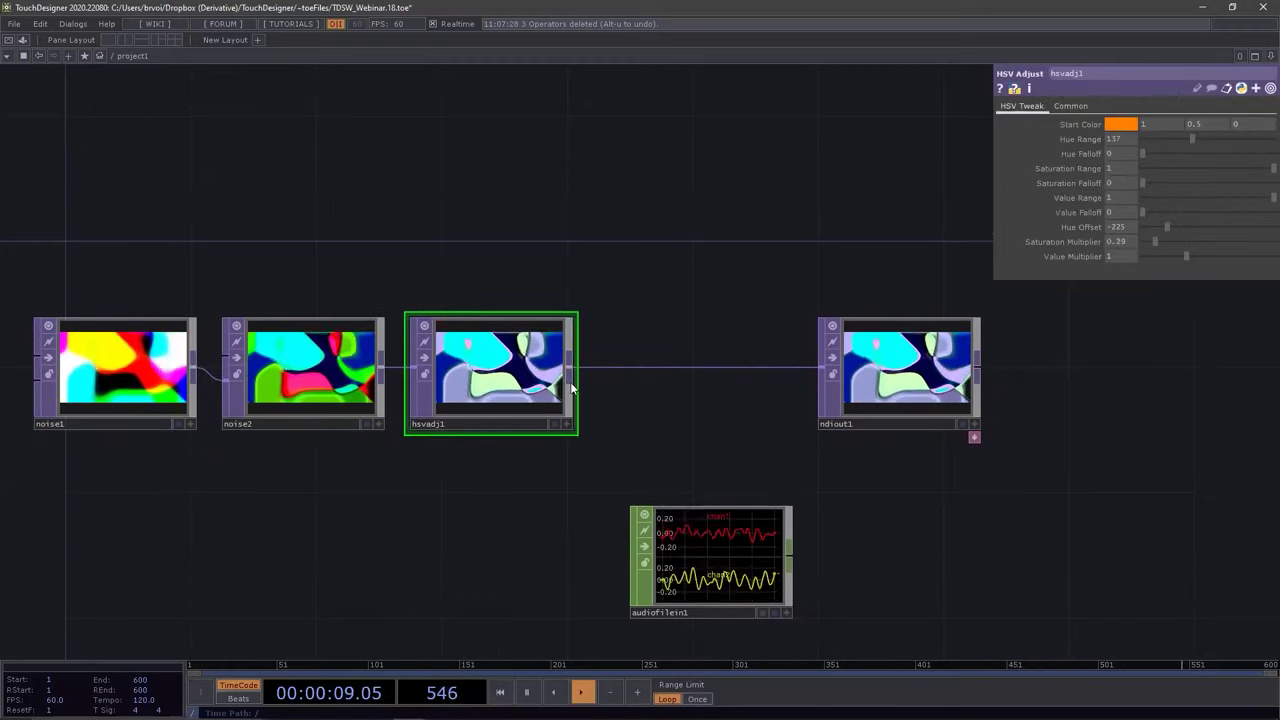
# Assign the audiofilein1 operator as the Audio CHOP of the ndiout1 operator
pyautogui.click(972, 388)
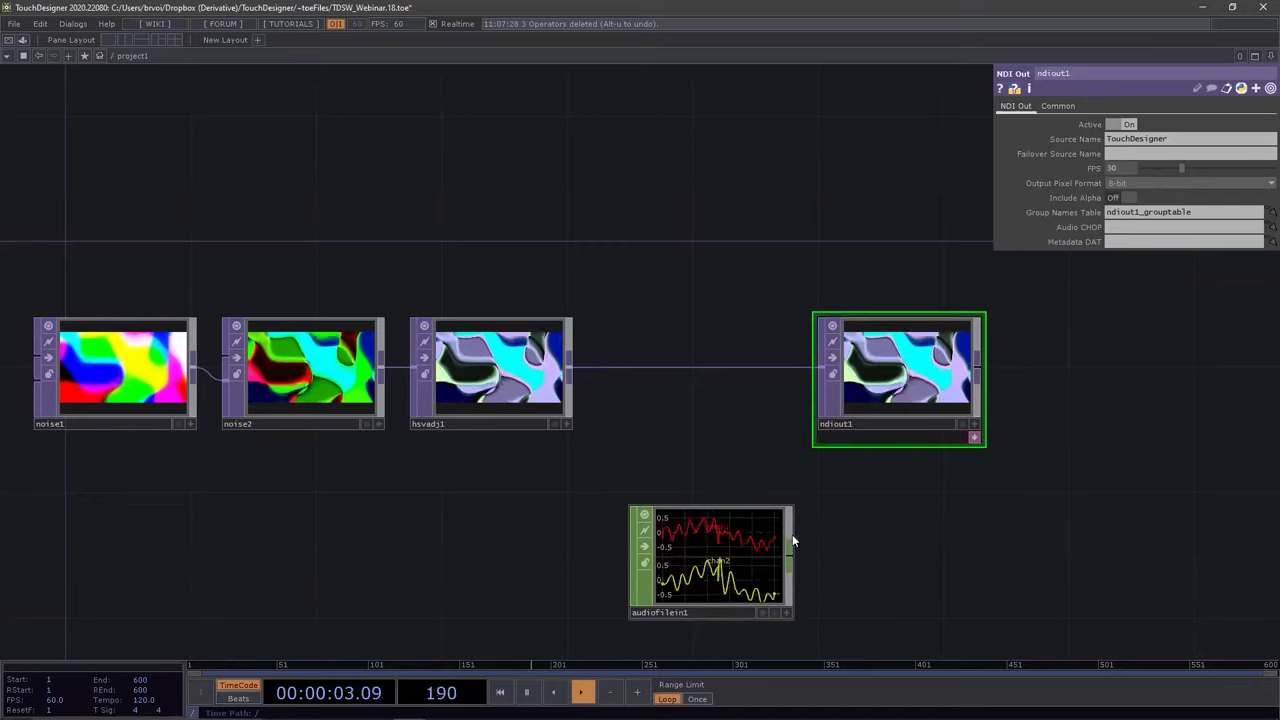
pyautogui.moveTo(737, 540); pyautogui.dragTo(1077, 228)
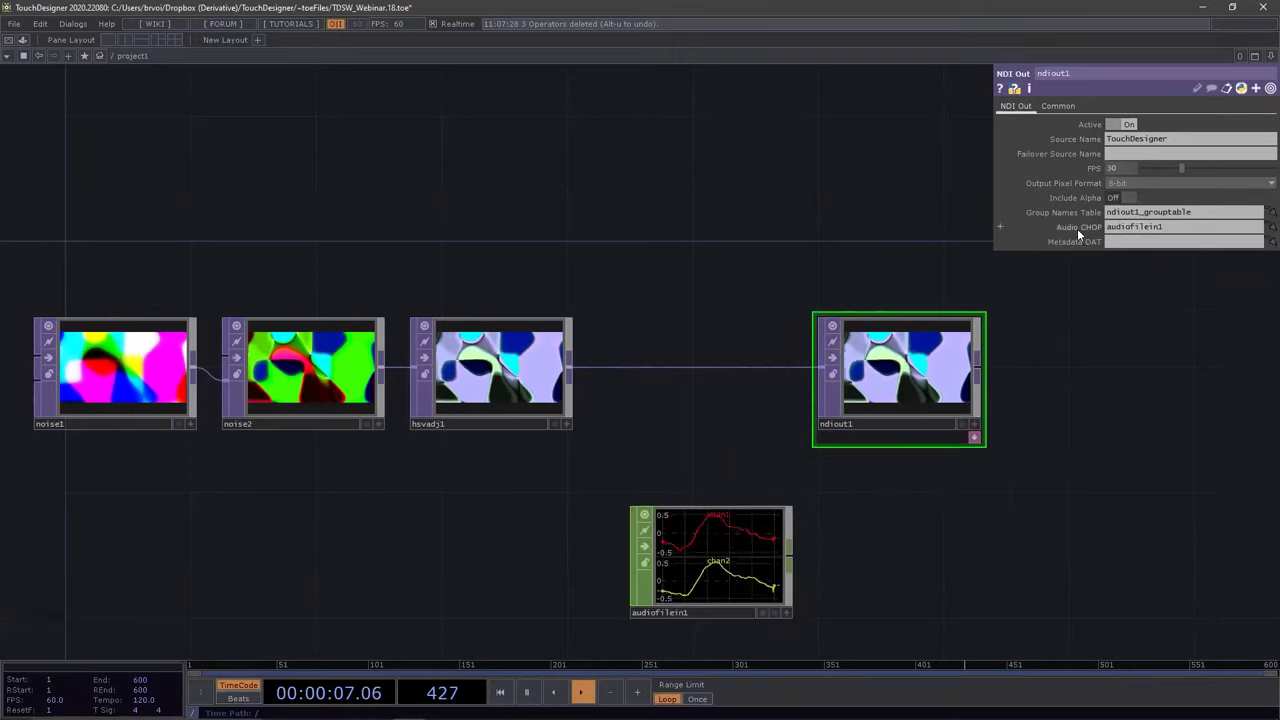
pyautogui.click(1078, 227)
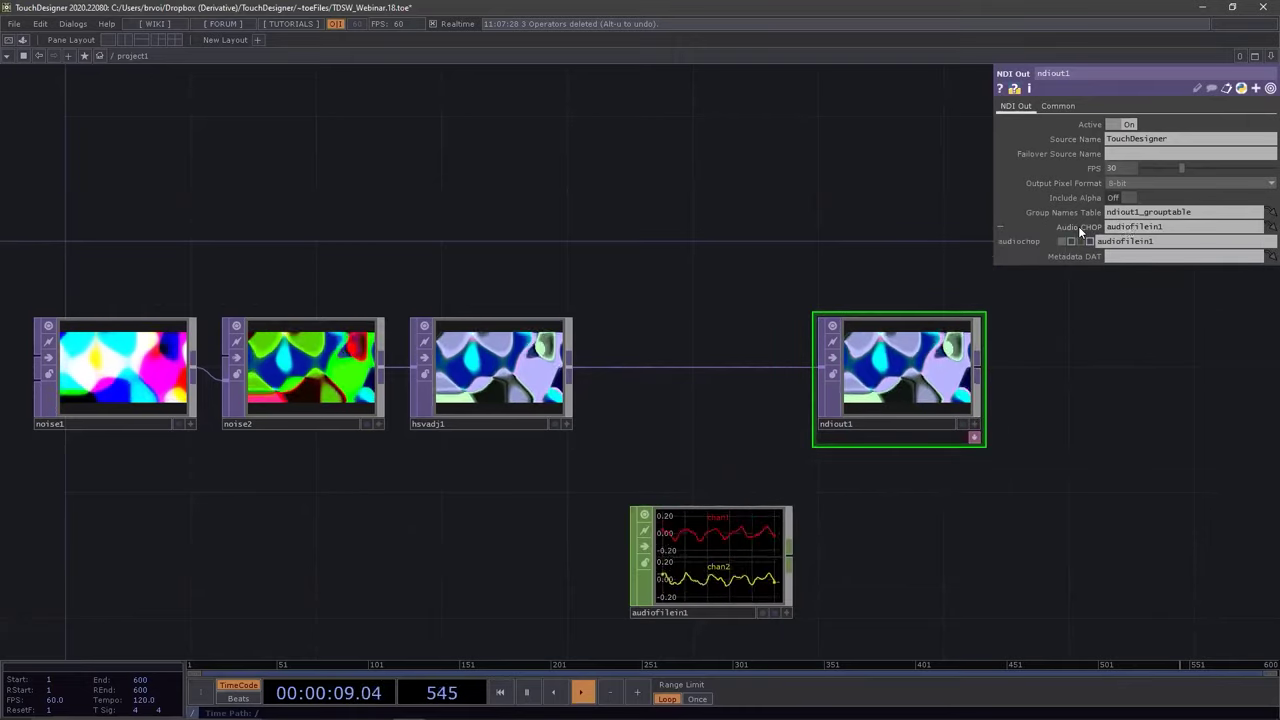
pyautogui.click(1086, 228)
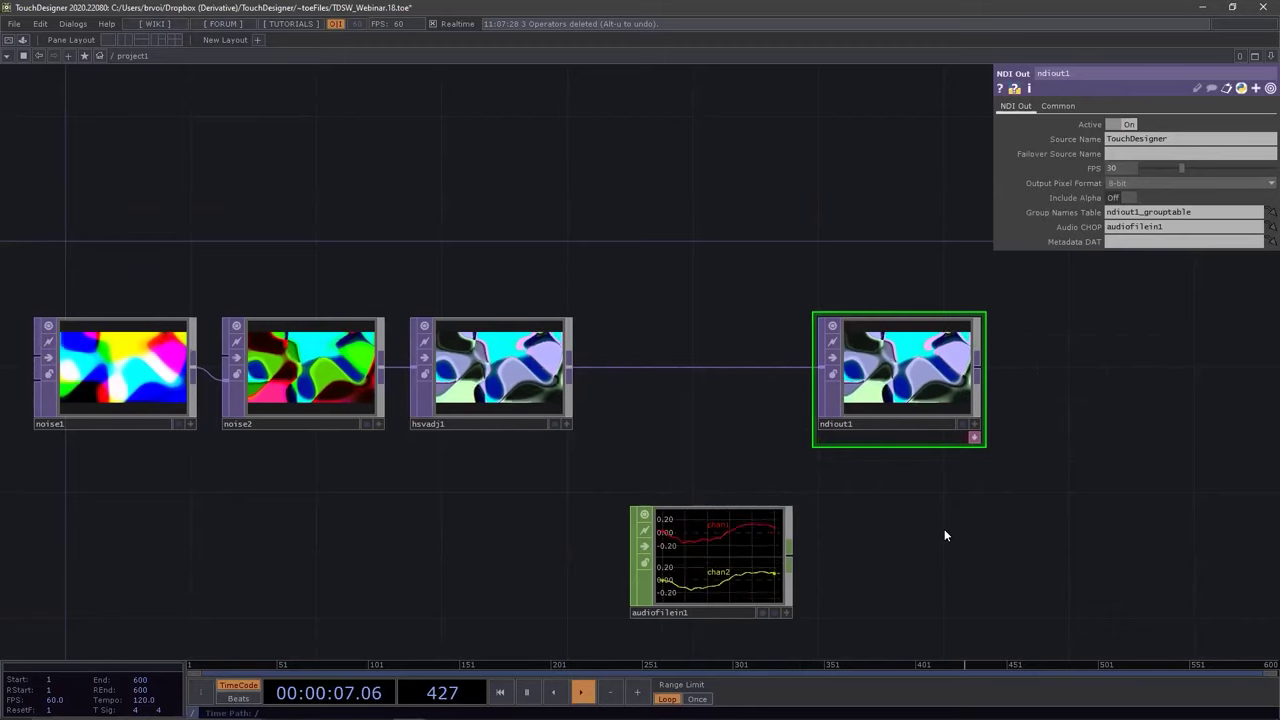
# Switch to the browser and view the OBS Studio home page and the obs-ndi plugin page
pyautogui.hotkey('alt', 'Tab')
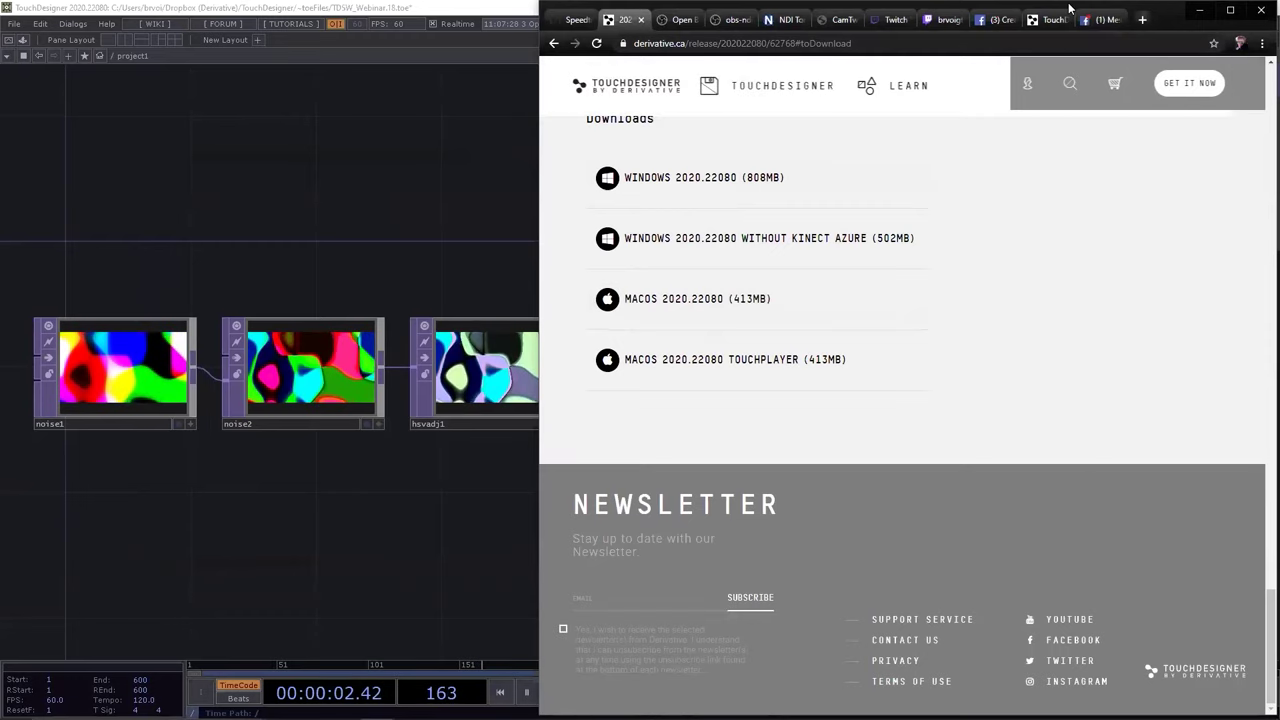
pyautogui.click(355, 23)
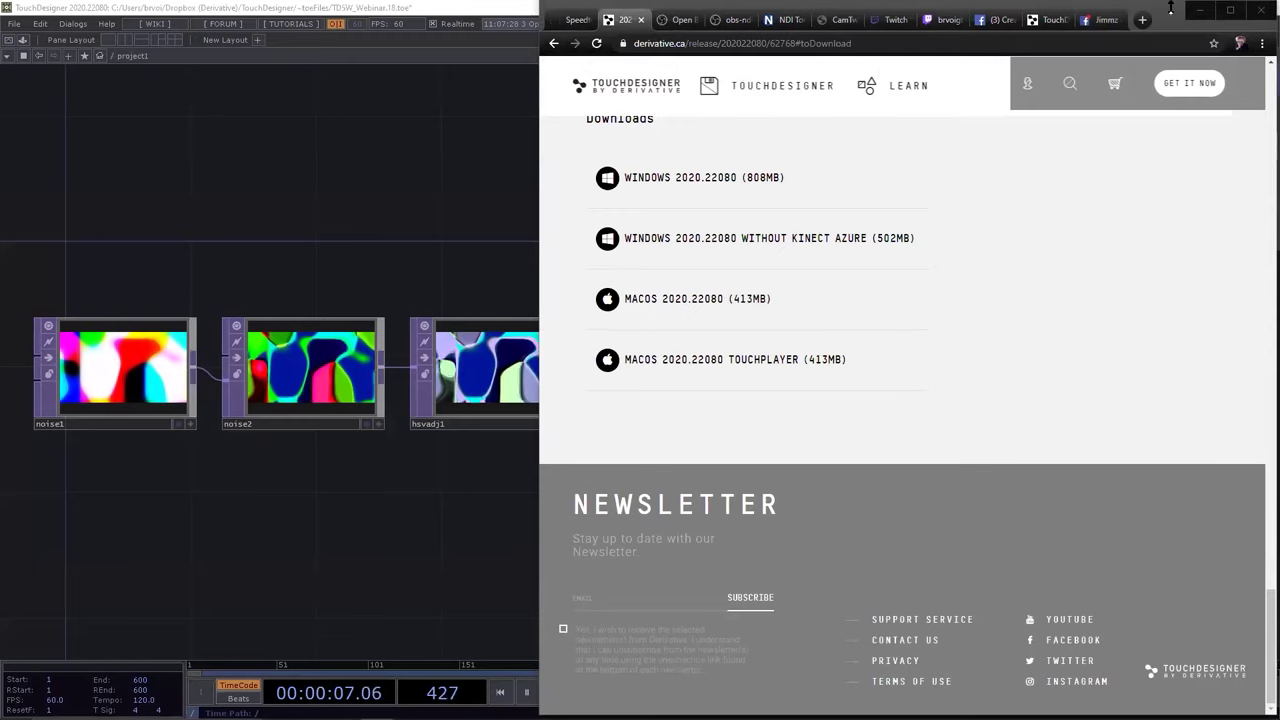
pyautogui.moveTo(1170, 8); pyautogui.dragTo(1170, 34)
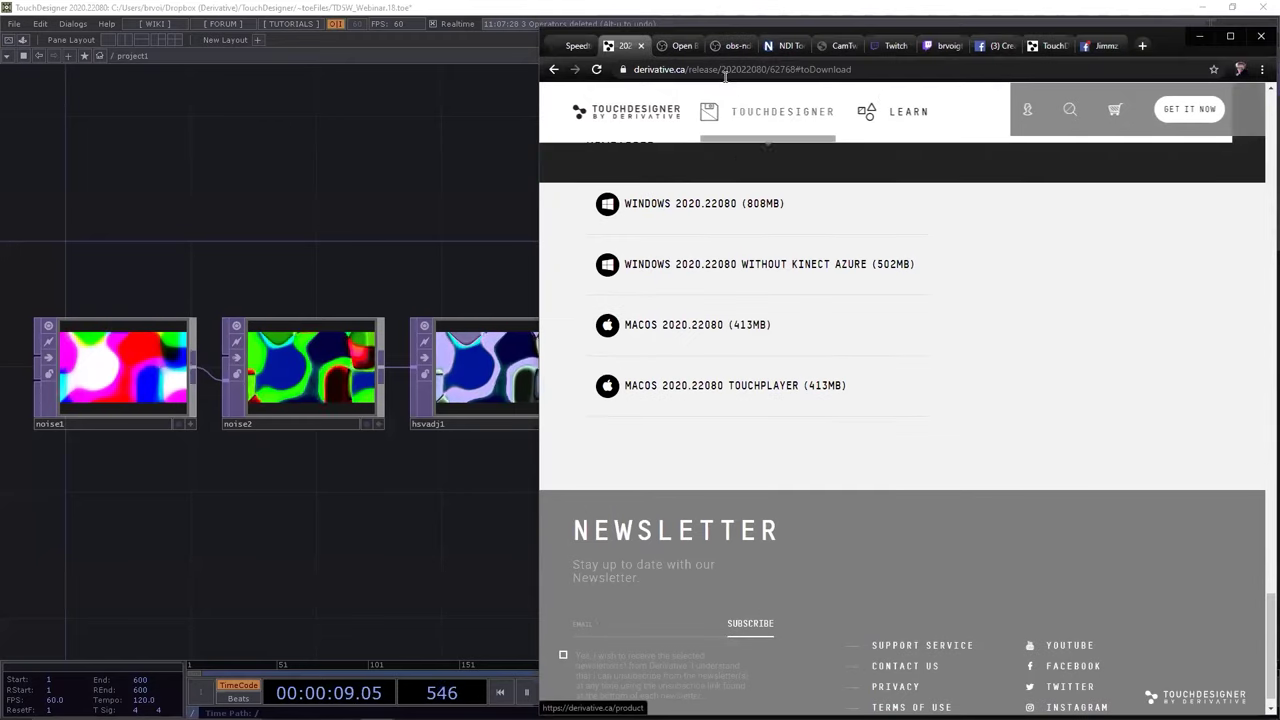
pyautogui.click(689, 54)
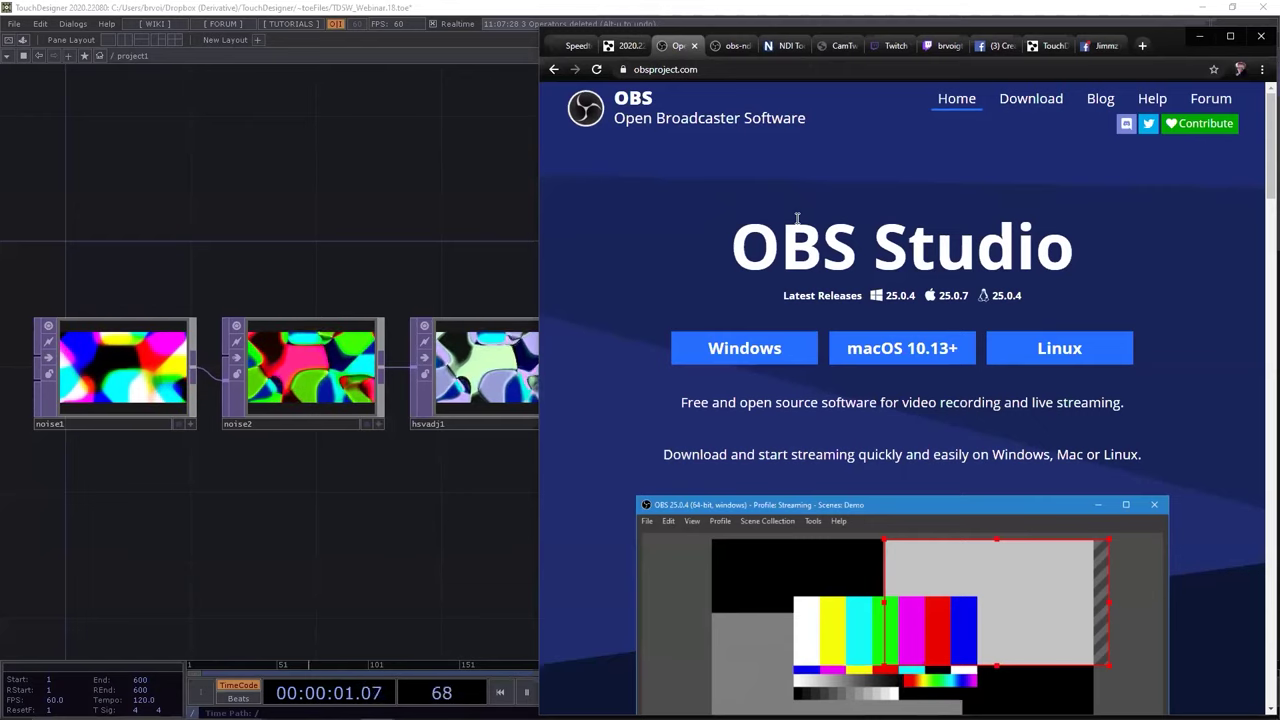
pyautogui.click(380, 266)
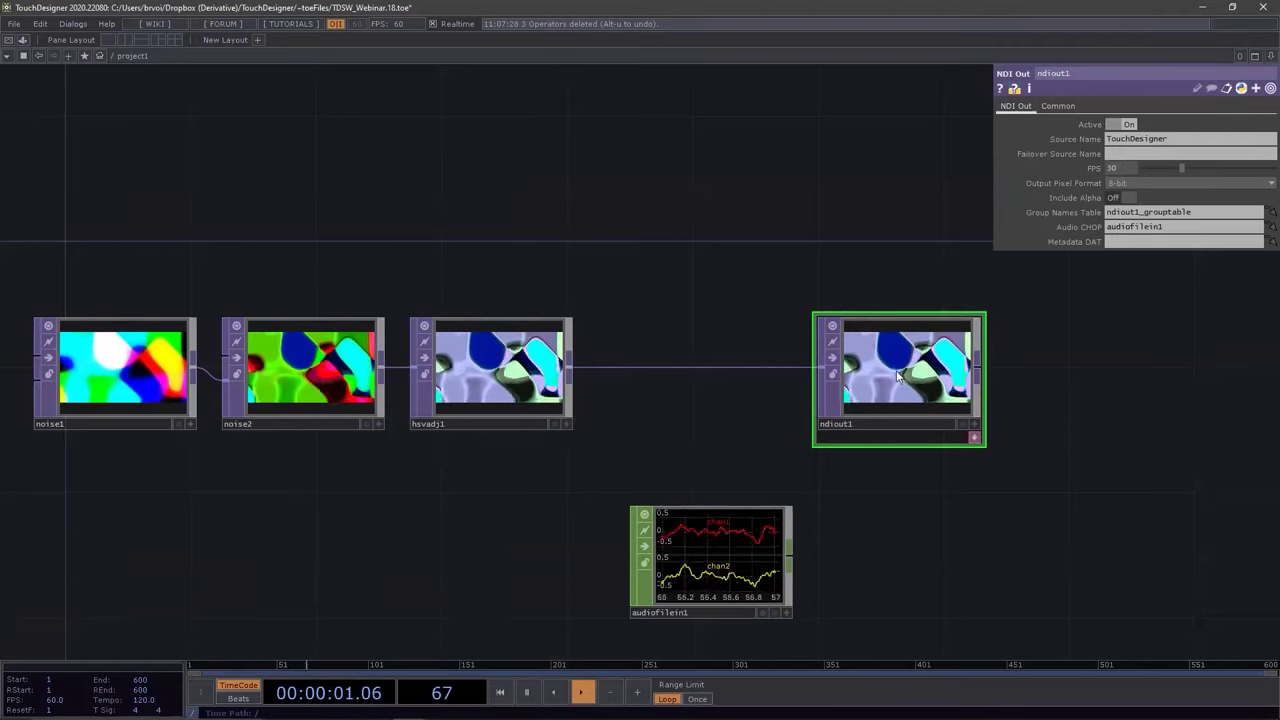
pyautogui.hotkey('alt', 'Tab')
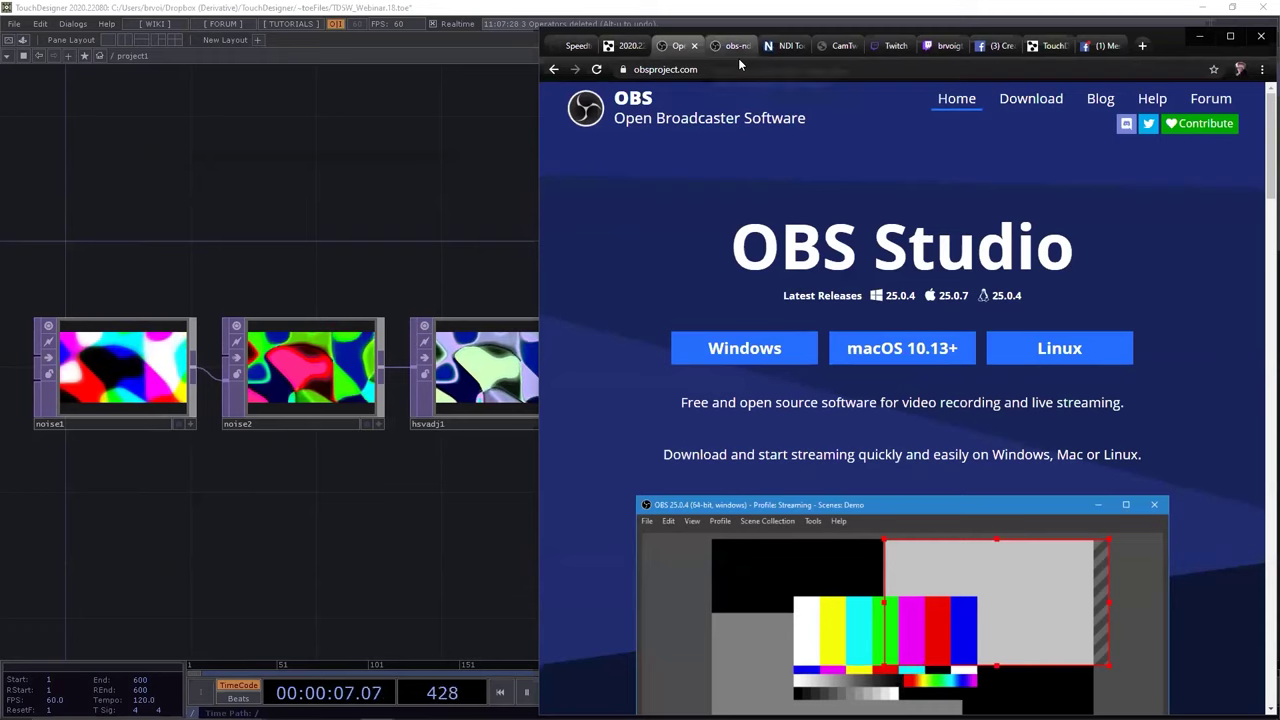
pyautogui.click(738, 55)
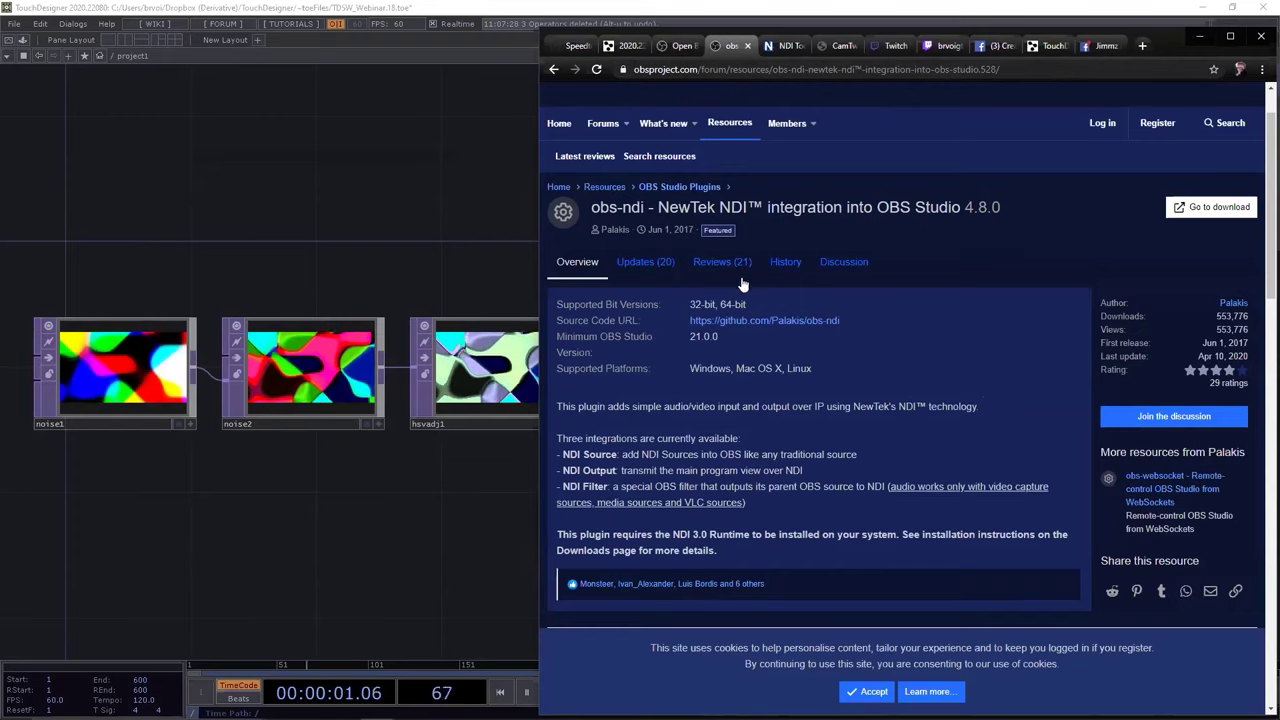
# Return to TouchDesigner, launch OBS, and shift the operator network so more of it shows beside the OBS window
pyautogui.click(491, 245)
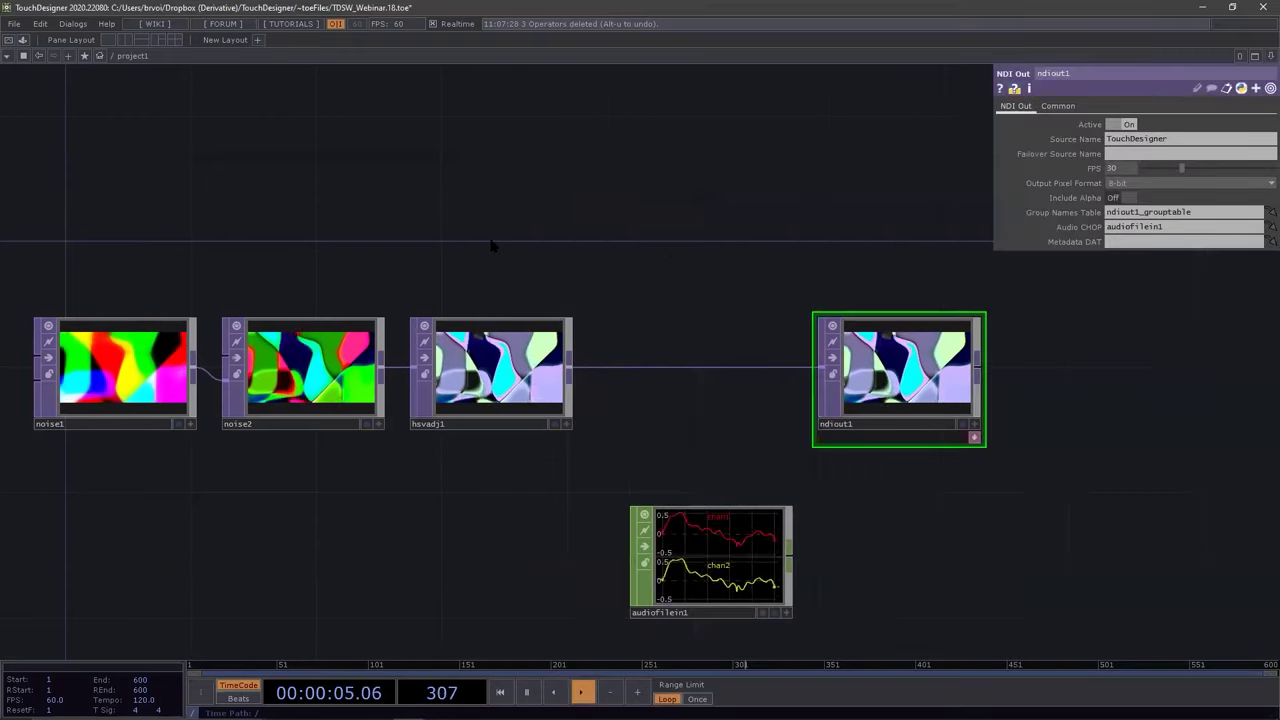
pyautogui.press('super')
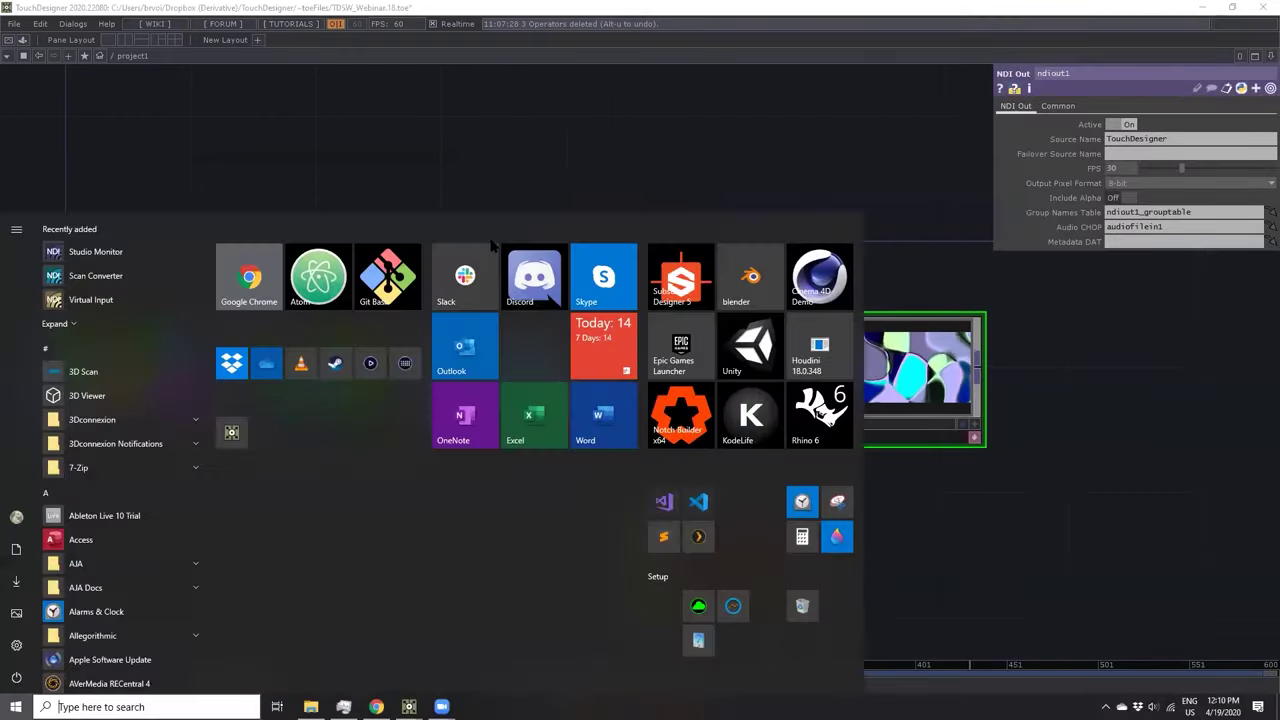
pyautogui.write('obs')
pyautogui.press('Return')
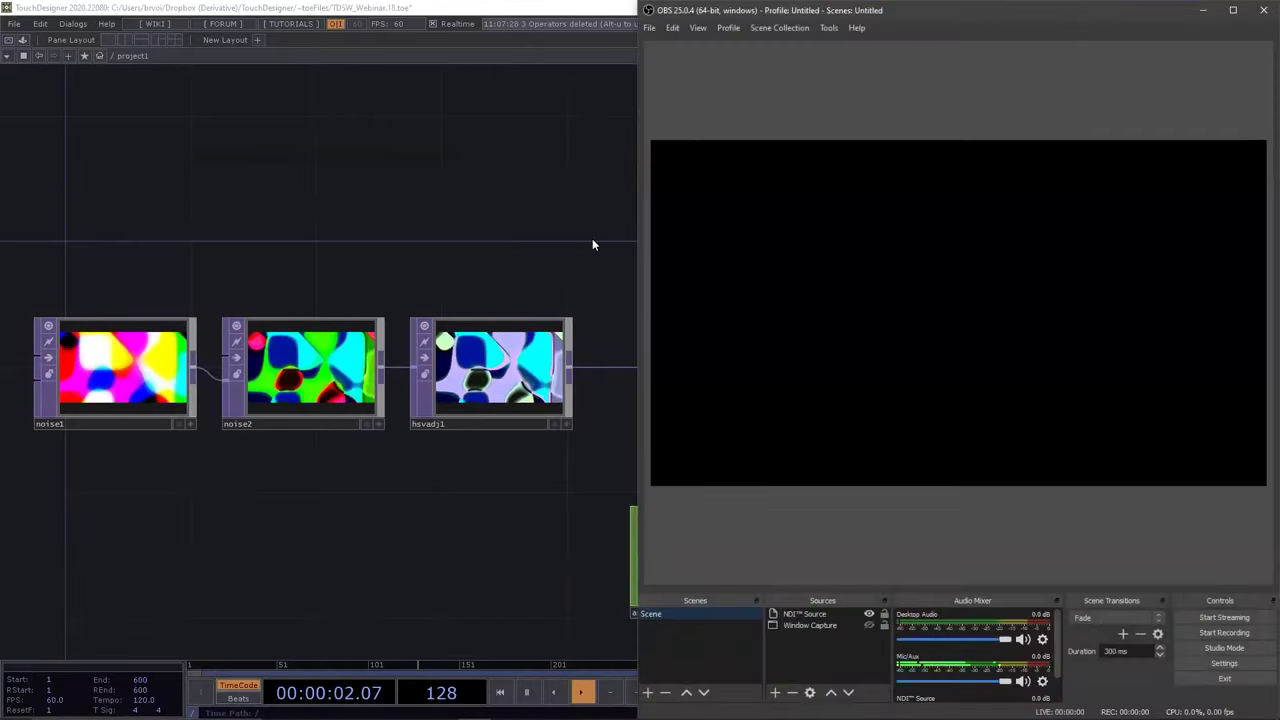
pyautogui.moveTo(592, 240); pyautogui.dragTo(471, 234)
pyautogui.hotkey('alt', 'Tab')
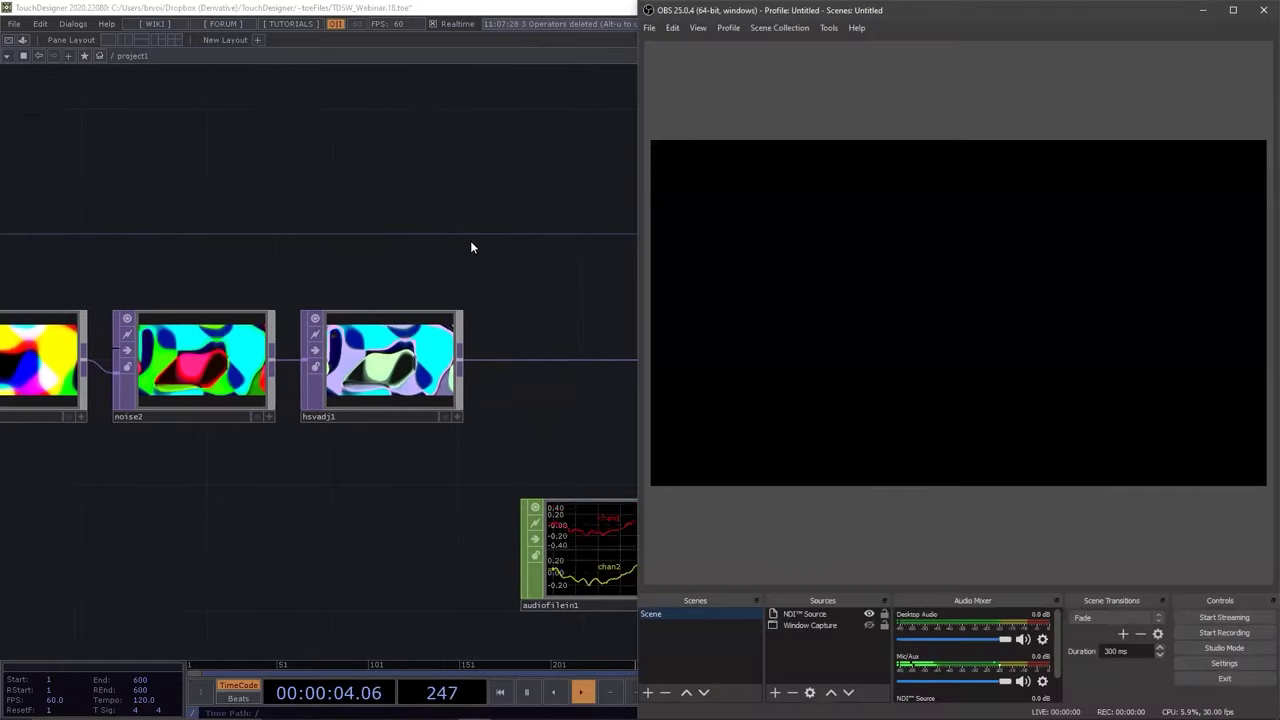
# Hide the existing NDI Source in the OBS scene and remove it from the sources
pyautogui.click(818, 614)
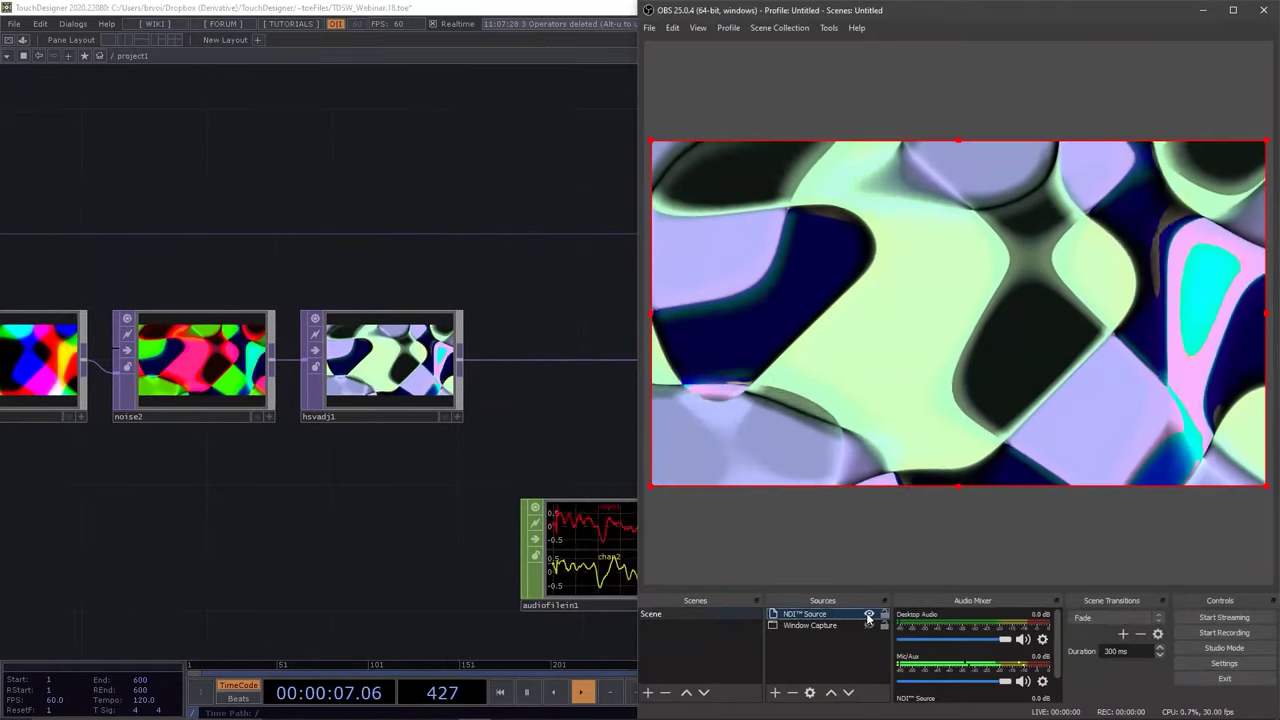
pyautogui.click(868, 615)
pyautogui.click(795, 694)
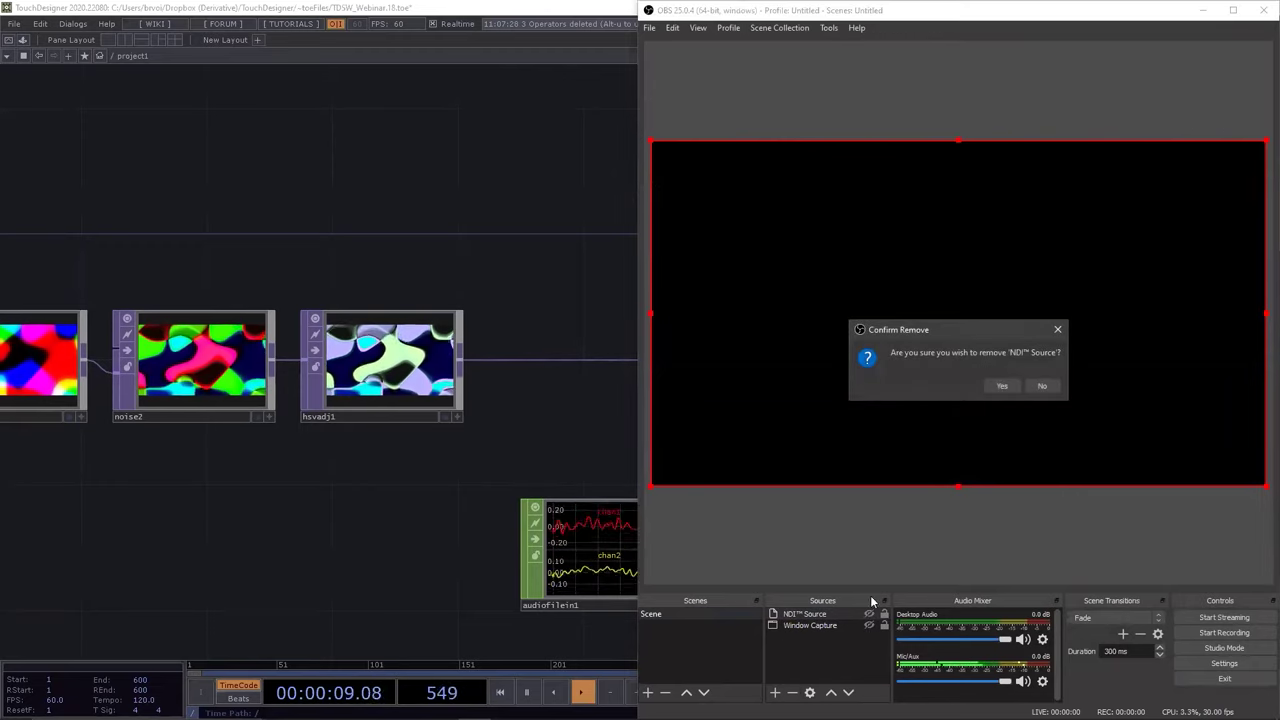
pyautogui.click(1002, 385)
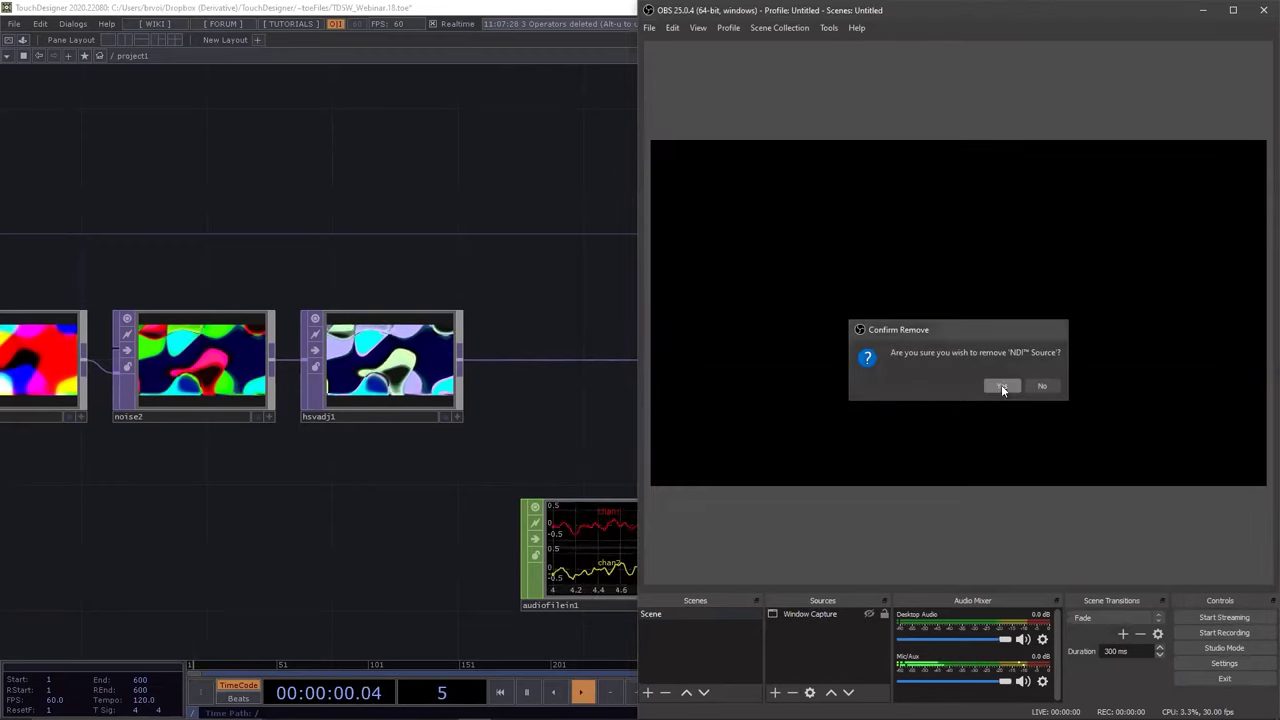
# Add a new NDI Source to the scene with its source name set to UNIT07 (TouchDesigner)
pyautogui.click(776, 693)
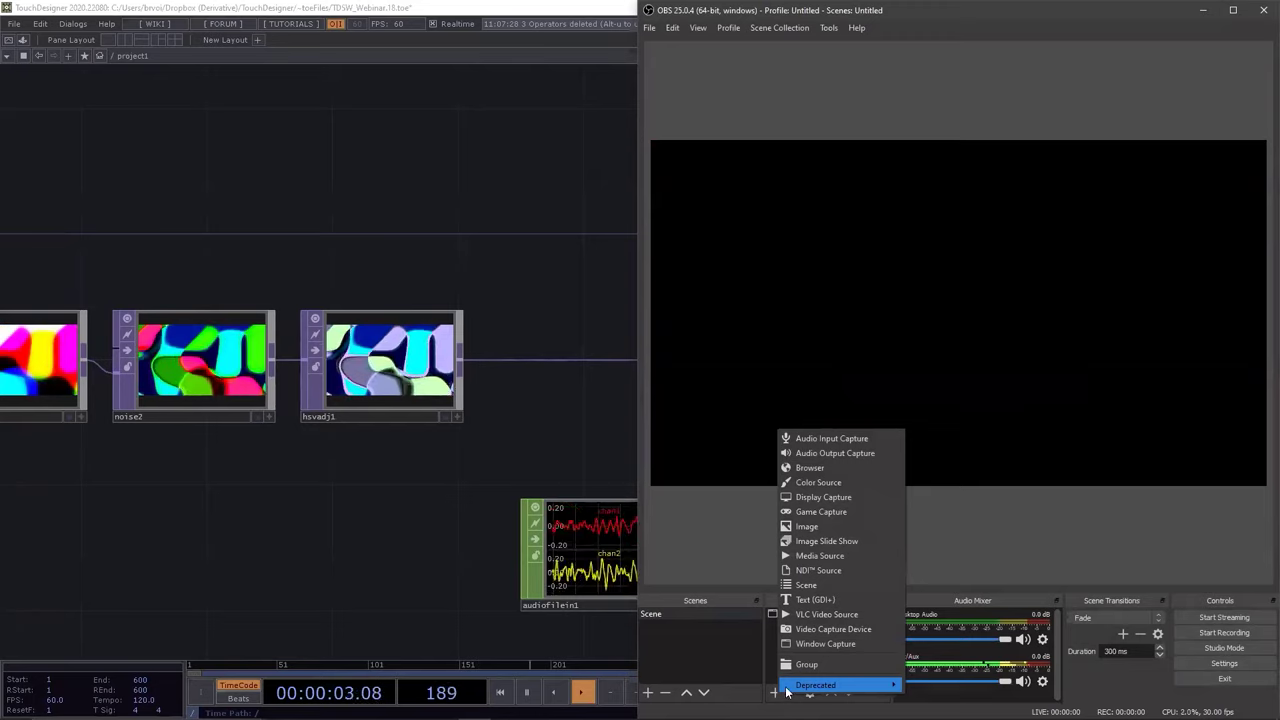
pyautogui.click(833, 568)
pyautogui.click(997, 460)
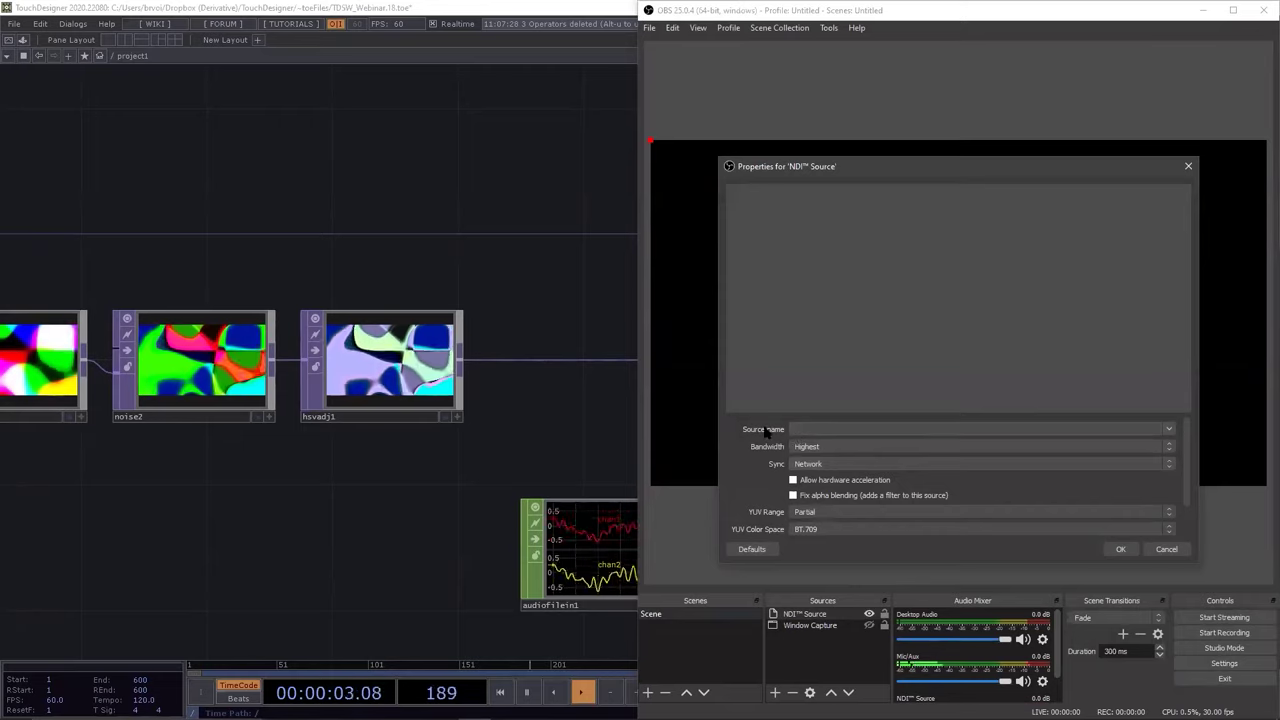
pyautogui.click(1169, 428)
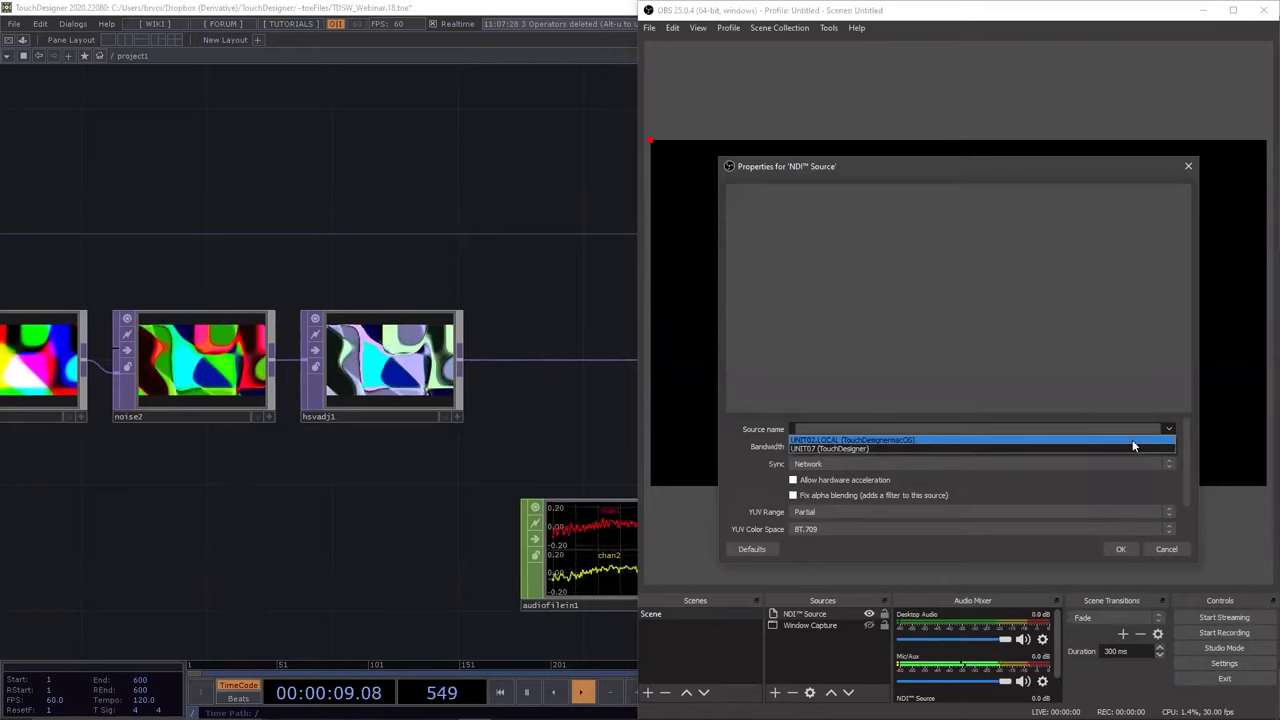
pyautogui.click(825, 447)
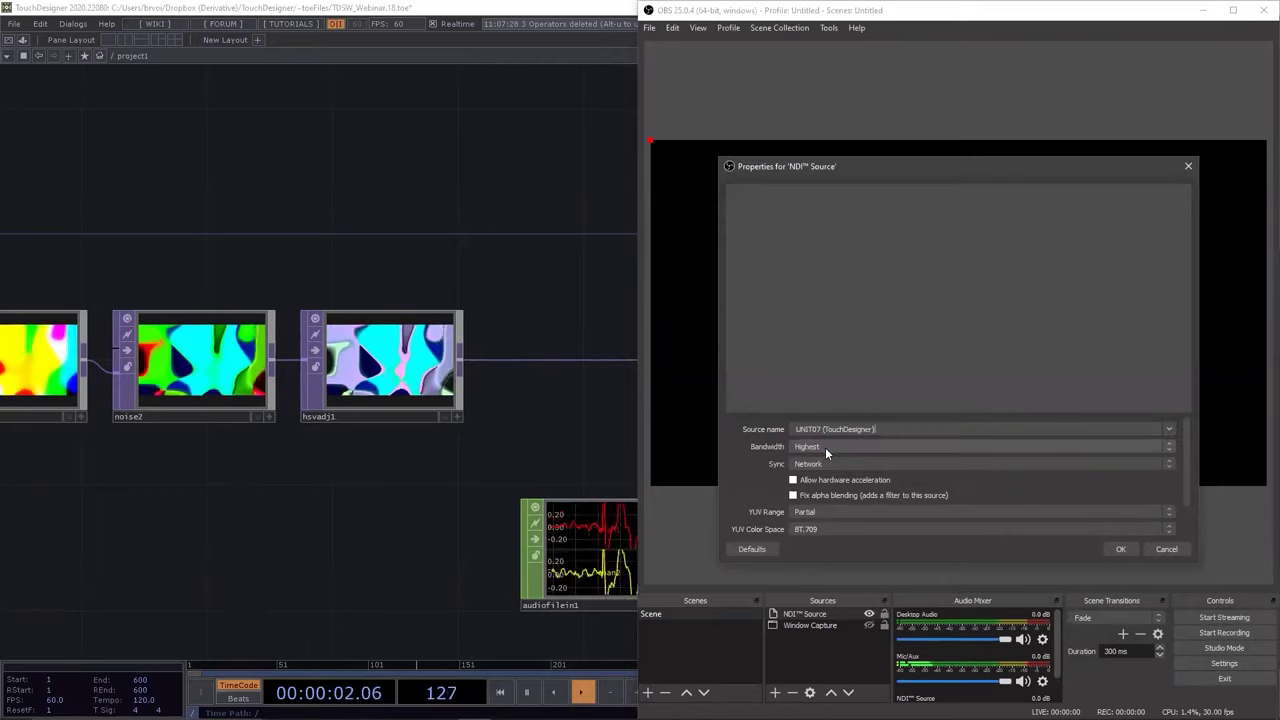
pyautogui.click(1120, 549)
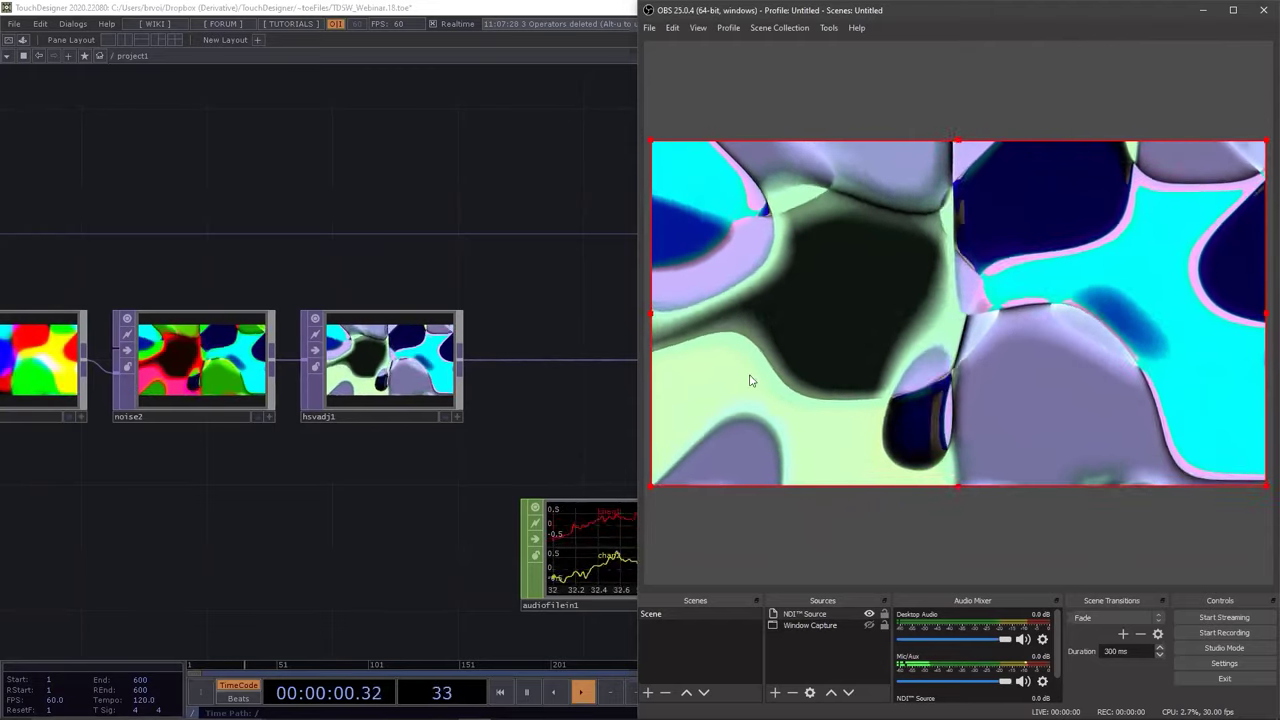
# Restore the TouchDesigner window to a smaller size and widen the OBS window beside it
pyautogui.click(498, 262)
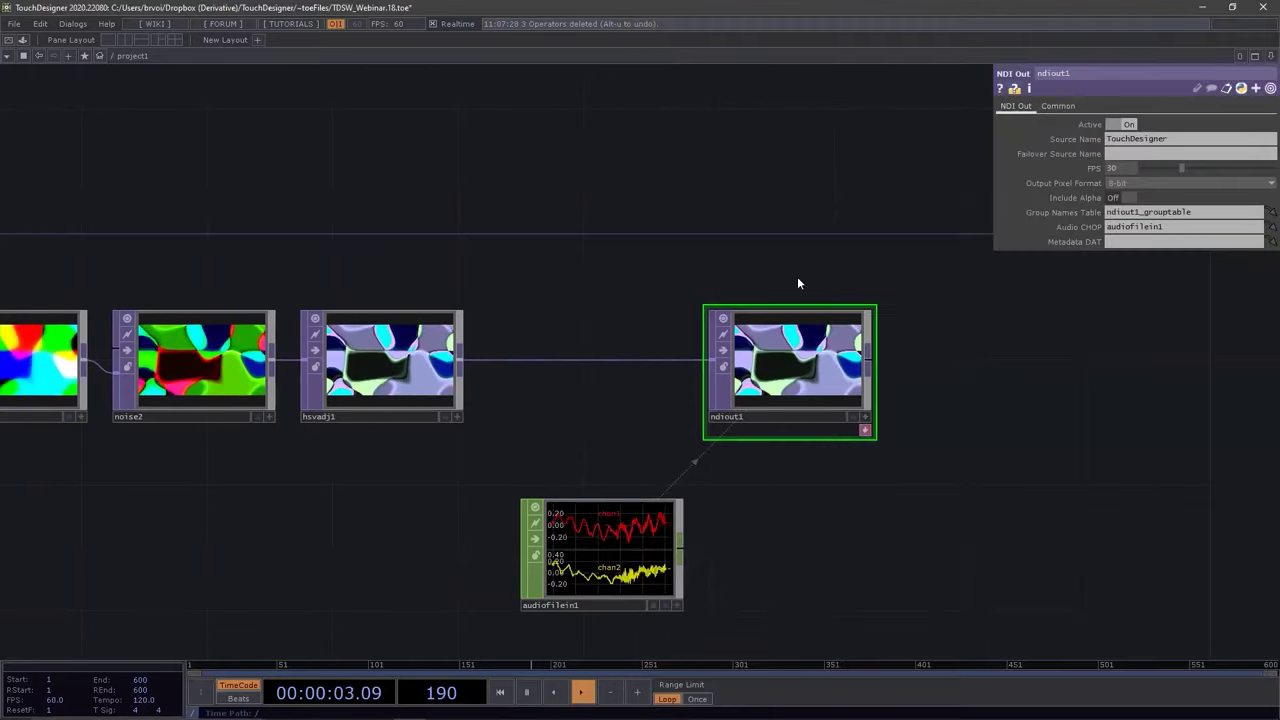
pyautogui.click(1232, 8)
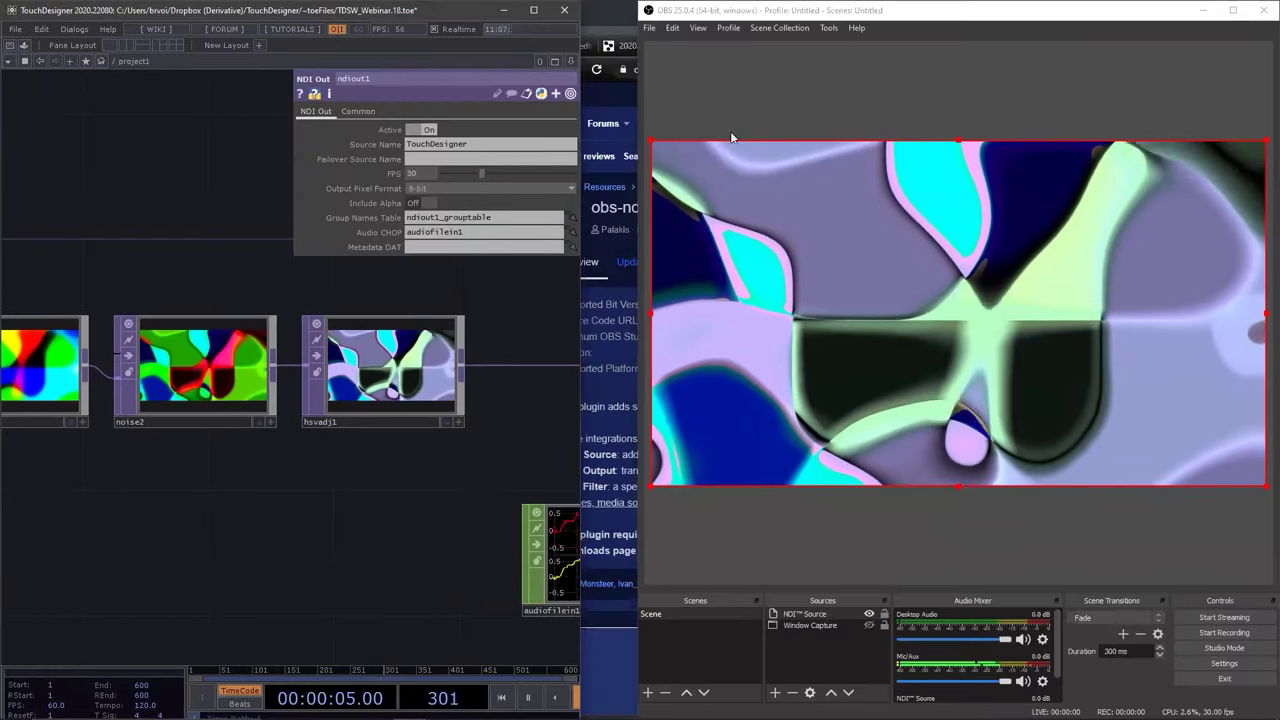
pyautogui.moveTo(636, 140); pyautogui.dragTo(590, 140)
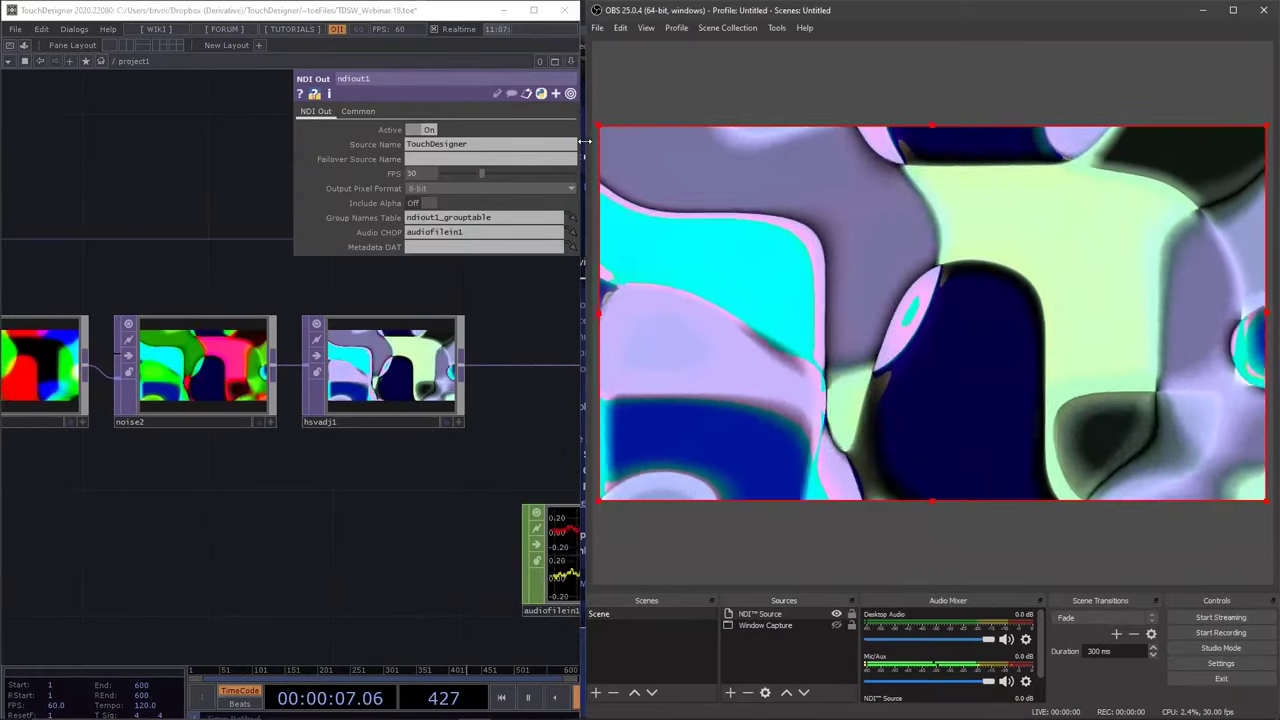
# Open the TouchDesigner preferences and move the dialog off the OBS window
pyautogui.click(41, 28)
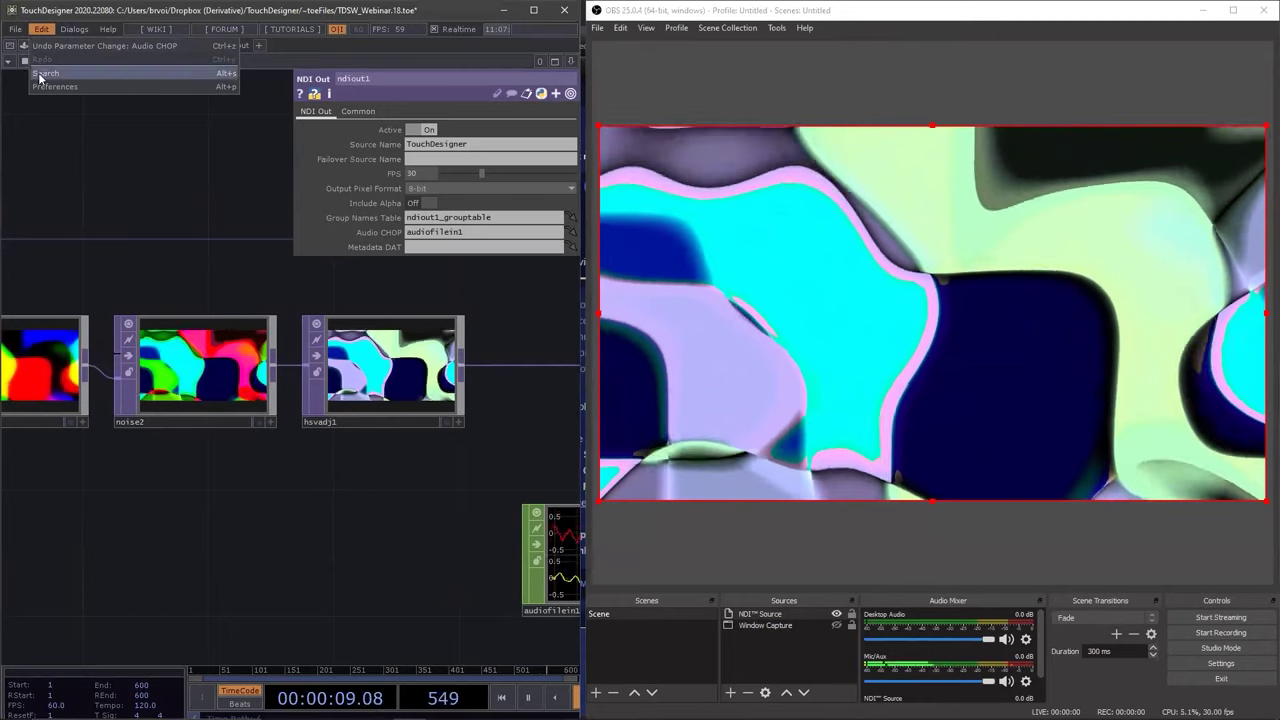
pyautogui.click(52, 87)
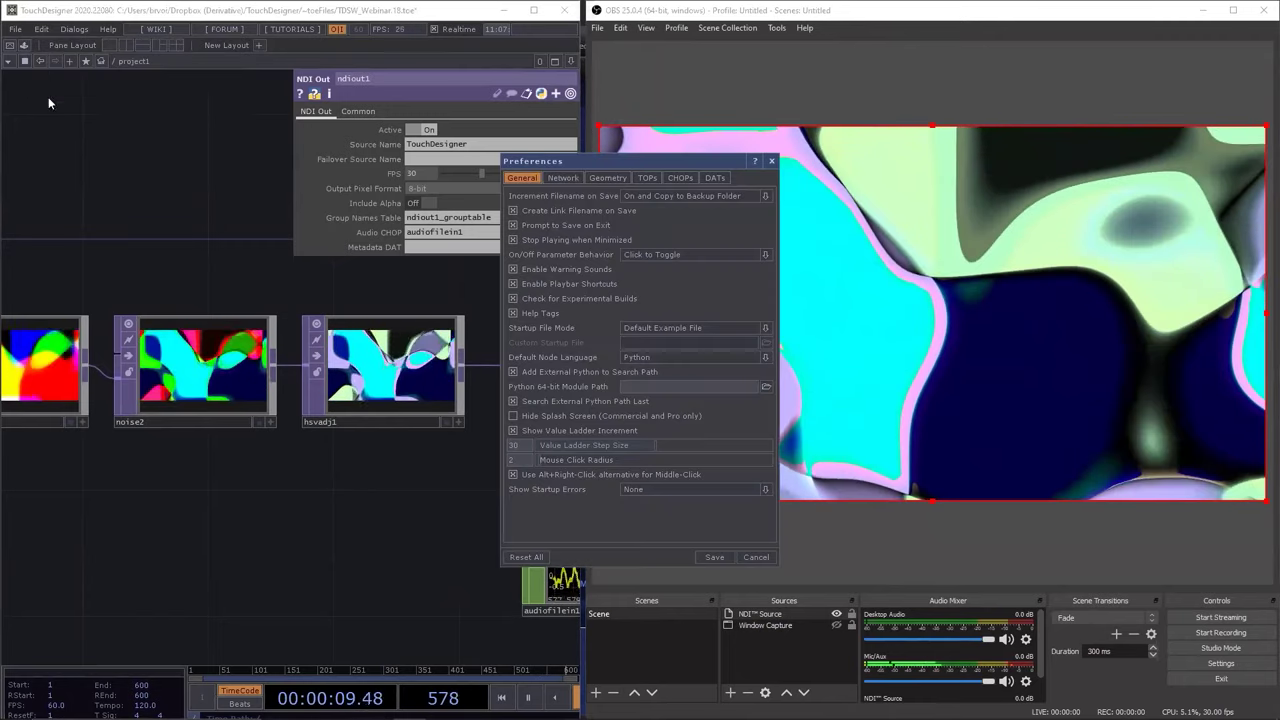
pyautogui.moveTo(531, 165); pyautogui.dragTo(225, 169)
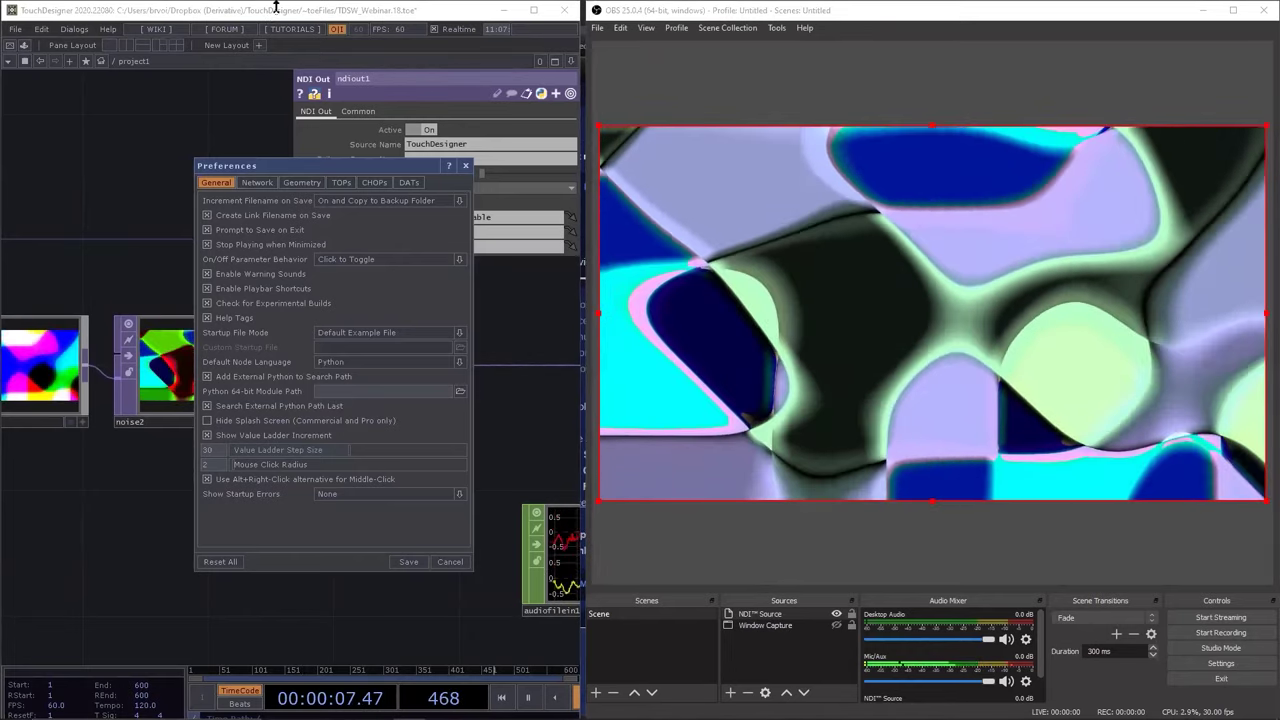
# Shift the TouchDesigner window down slightly and minimize it to check how the NDI feed in OBS responds
pyautogui.moveTo(276, 8); pyautogui.dragTo(278, 39)
pyautogui.press('Escape')
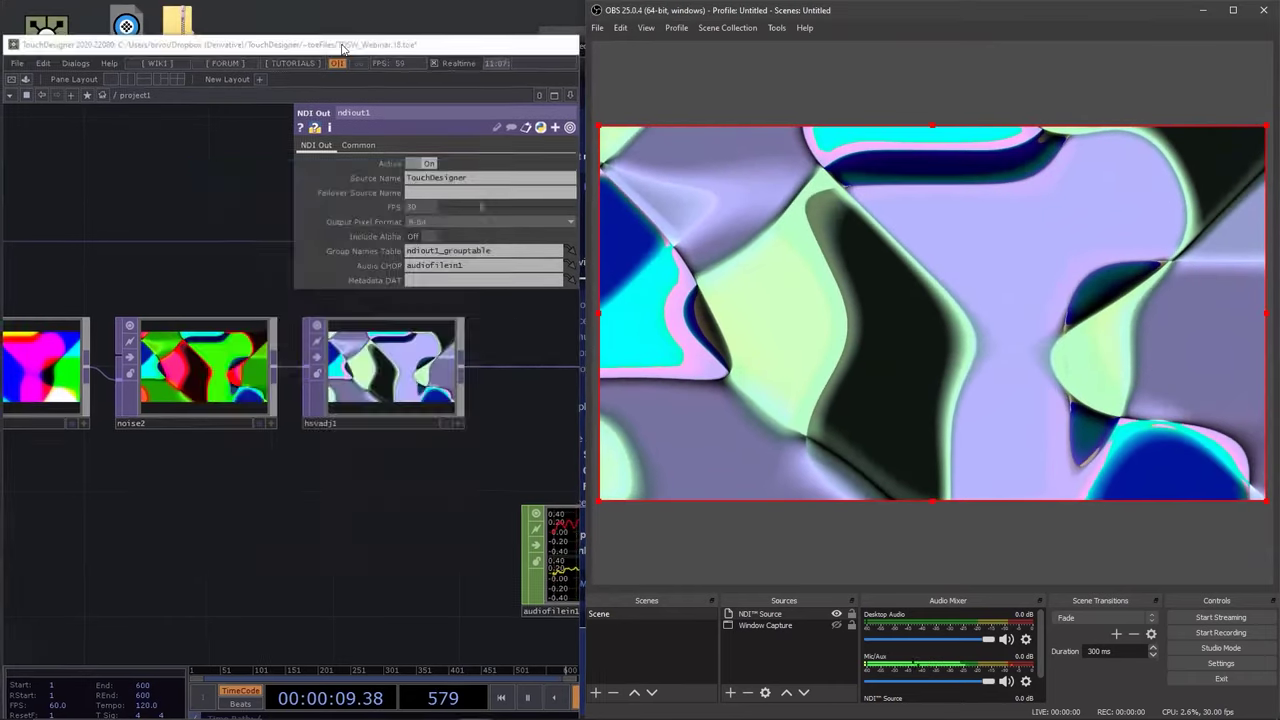
pyautogui.press('super+Down')
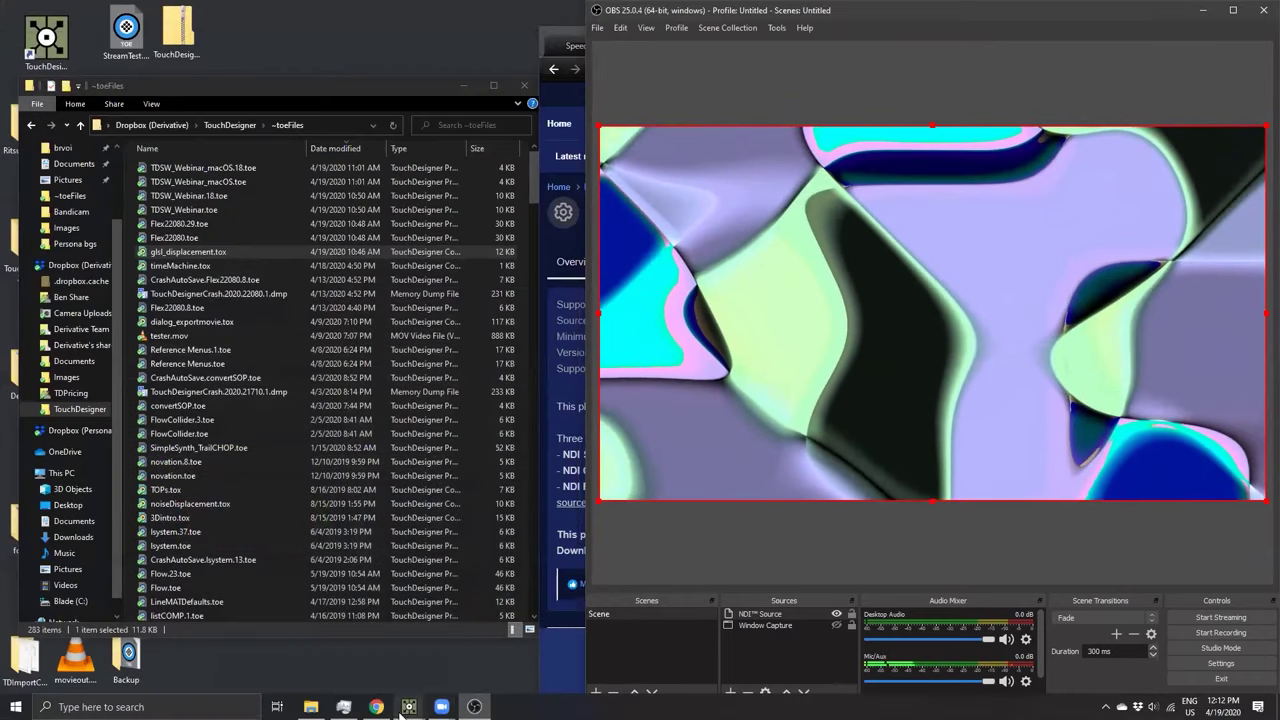
# Restore TouchDesigner, turn off Stop Playing when Minimized in its general preferences, and save the preferences
pyautogui.click(407, 712)
pyautogui.click(352, 655)
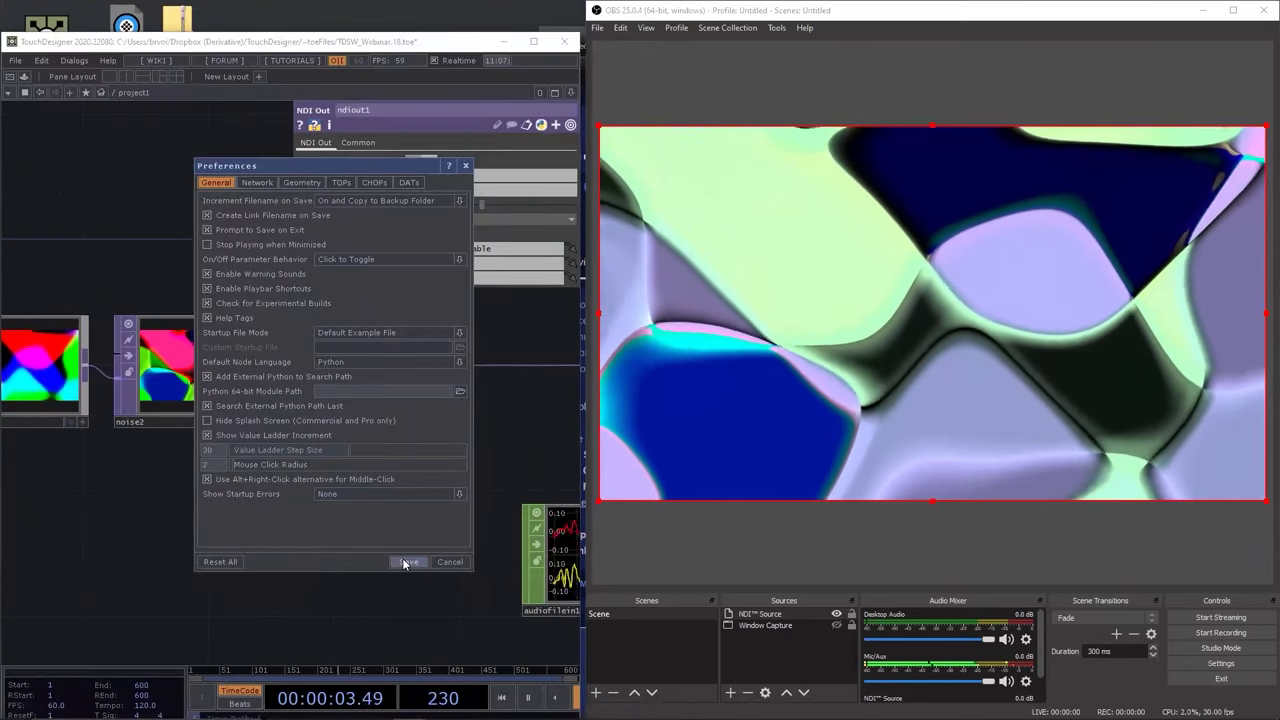
pyautogui.click(440, 562)
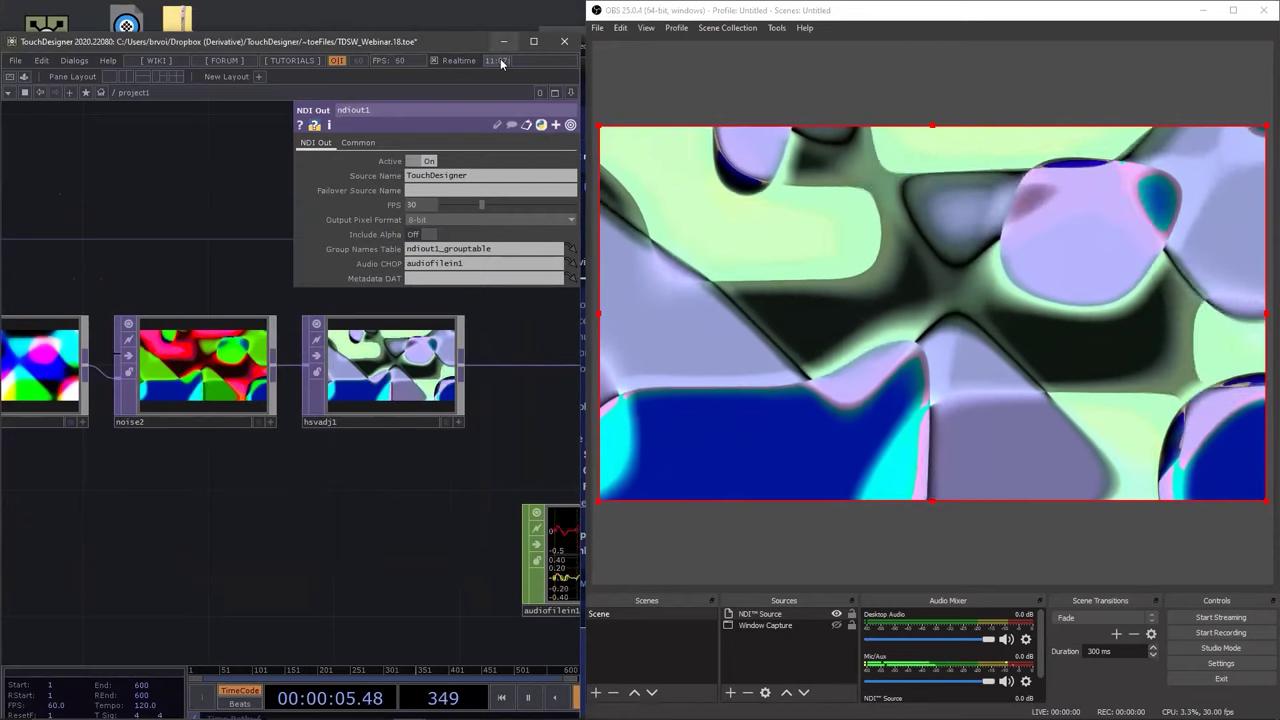
# Minimize TouchDesigner again to check playback of the NDI feed in OBS, and restore its window
pyautogui.click(503, 41)
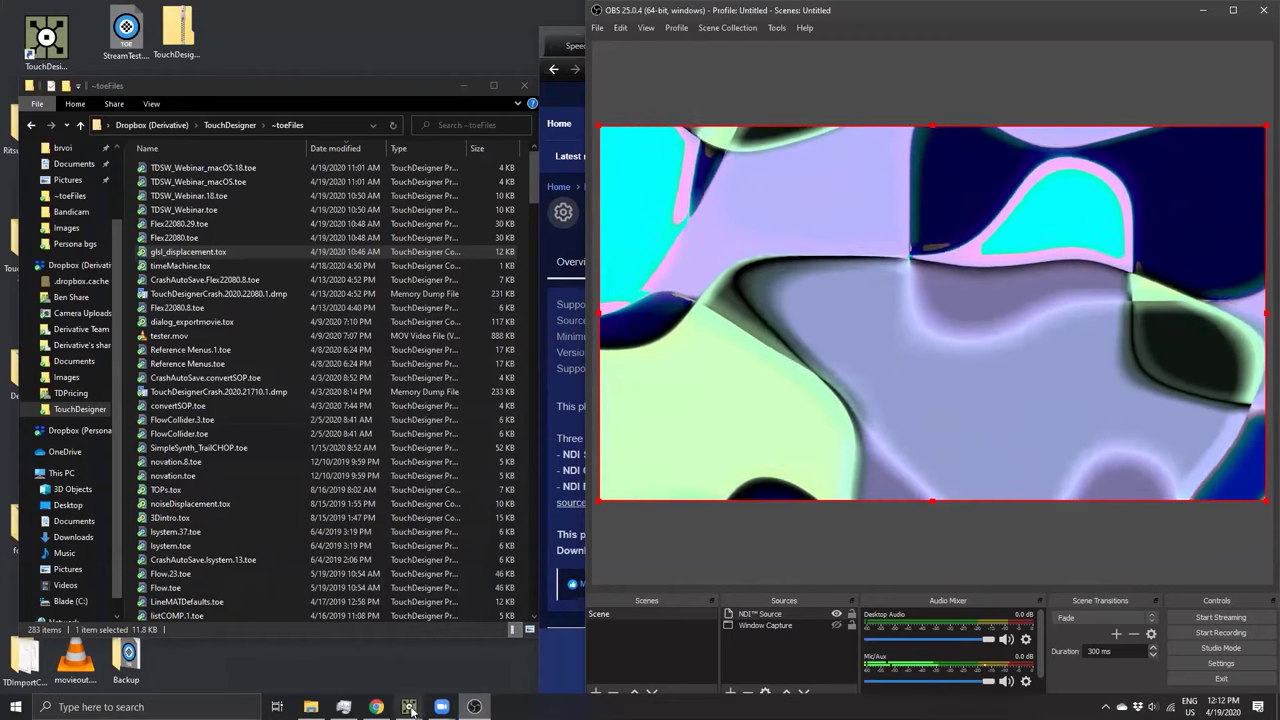
pyautogui.moveTo(397, 705)
pyautogui.click(340, 655)
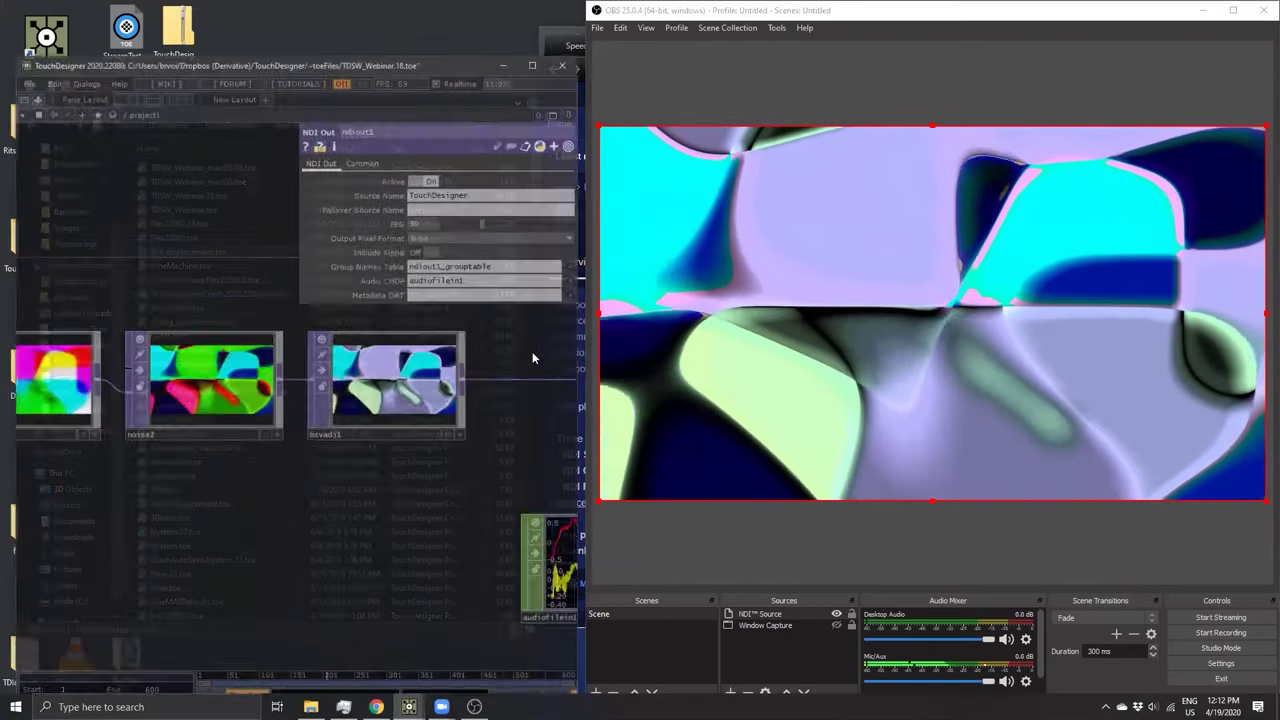
# Close OBS and maximize the TouchDesigner window
pyautogui.moveTo(580, 348); pyautogui.dragTo(583, 348)
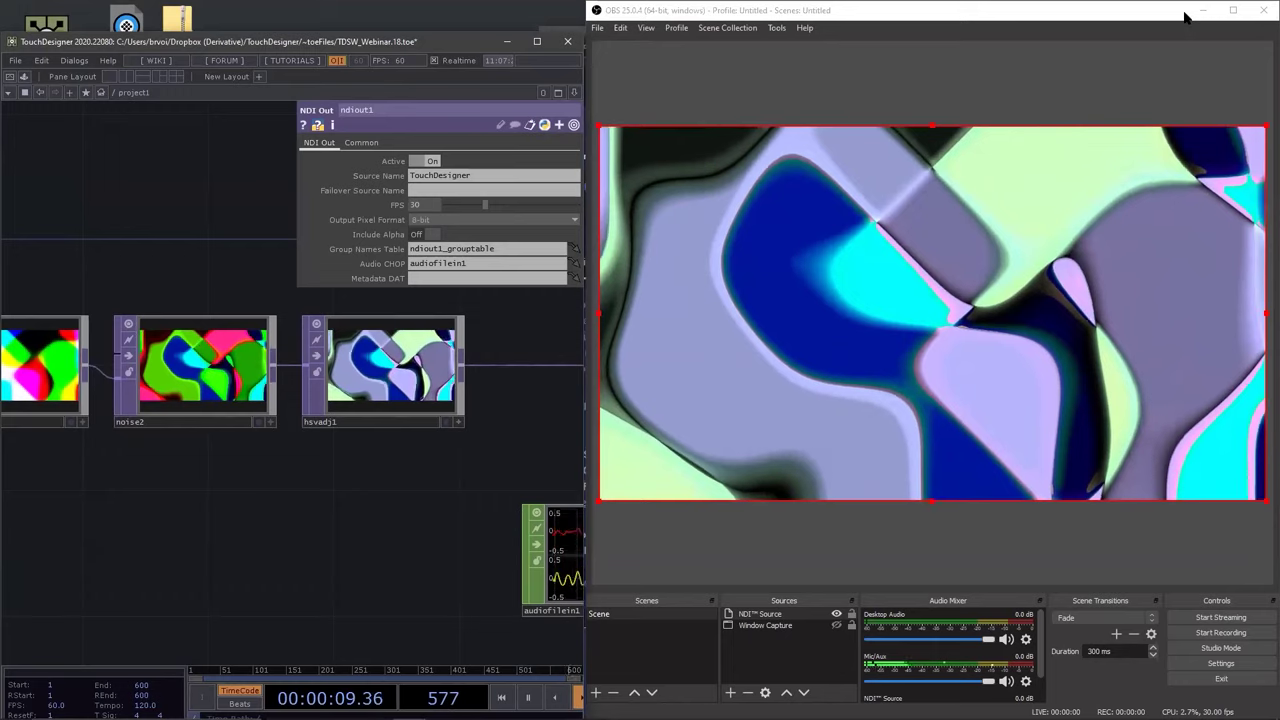
pyautogui.click(1263, 10)
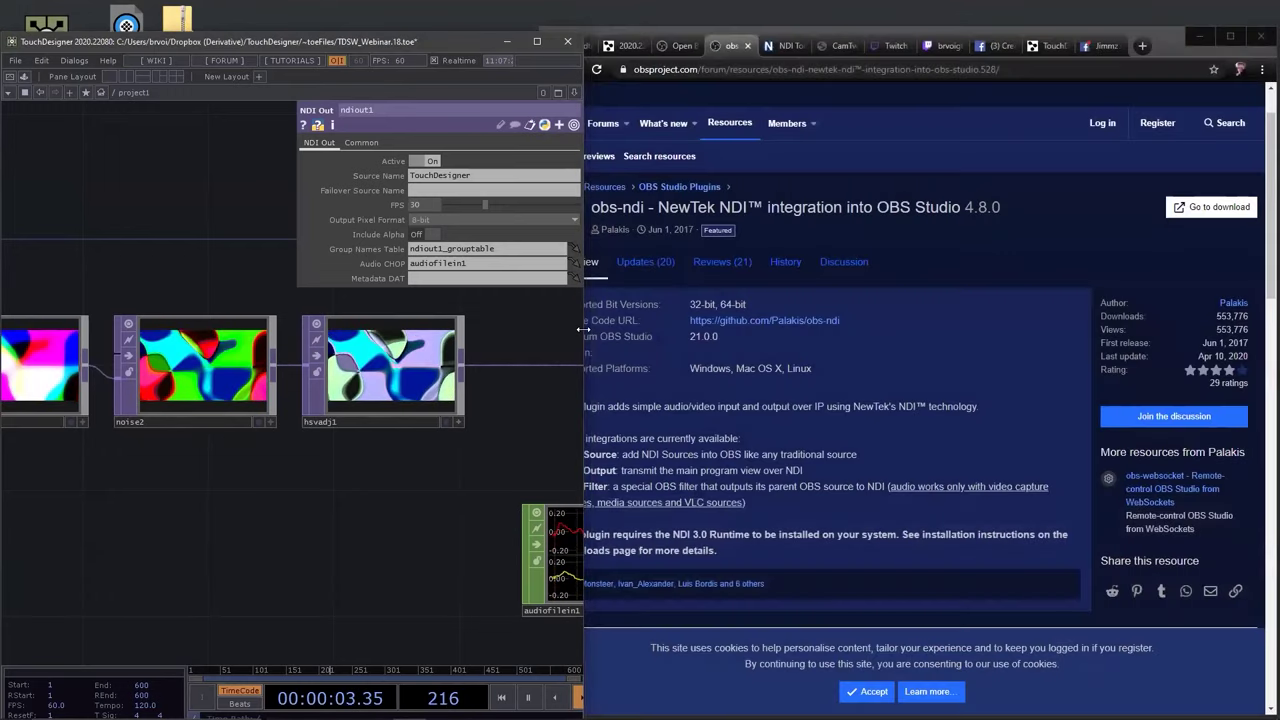
pyautogui.moveTo(583, 329); pyautogui.dragTo(538, 329)
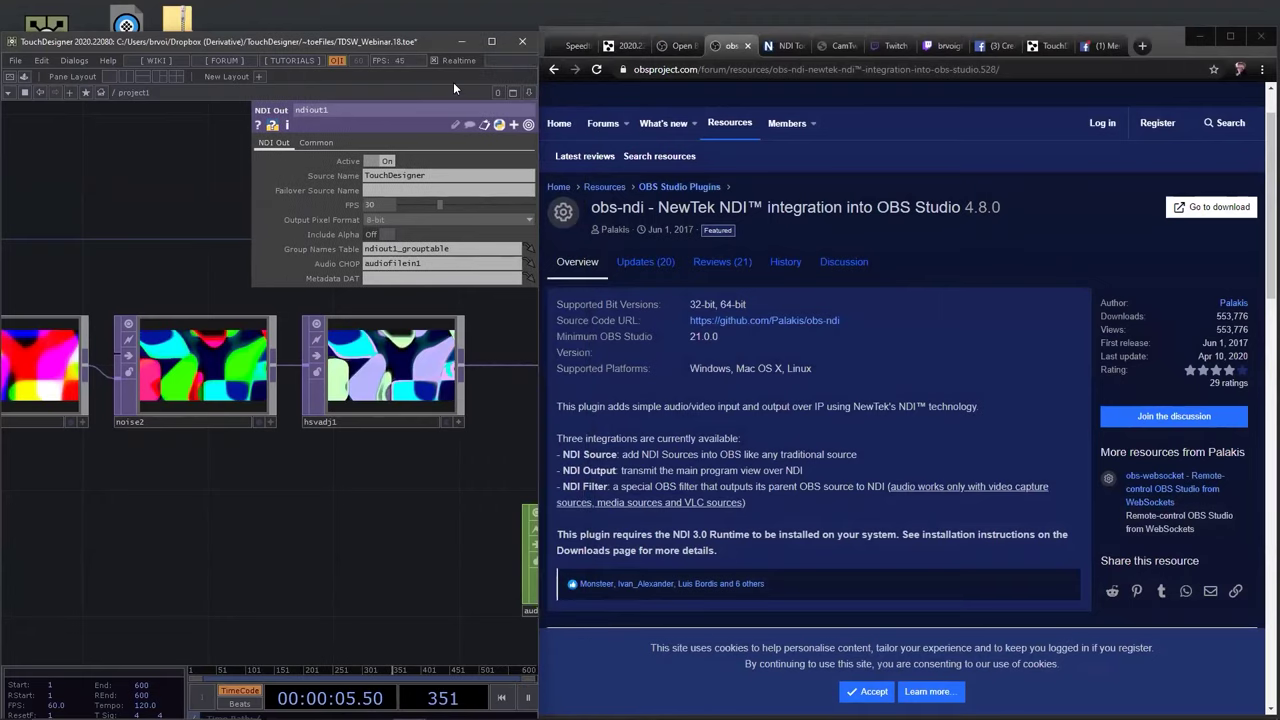
pyautogui.press('super+Up')
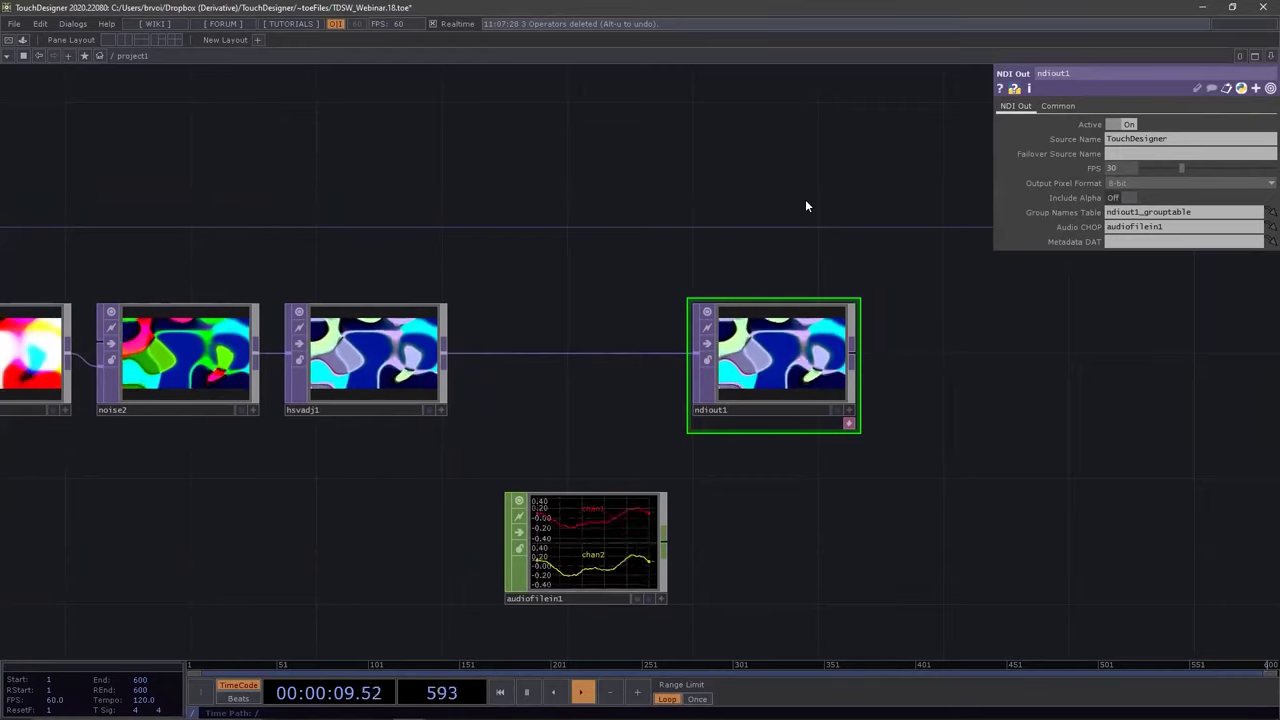
# Add a Video Device In TOP in the empty network space above the noise1 operator
pyautogui.moveTo(385, 138); pyautogui.dragTo(840, 460)
pyautogui.scroll(-3, 649, 383)
pyautogui.moveTo(631, 414); pyautogui.dragTo(708, 493)
pyautogui.moveTo(469, 295); pyautogui.dragTo(409, 198)
pyautogui.moveTo(447, 366); pyautogui.dragTo(393, 331)
pyautogui.press('Tab')
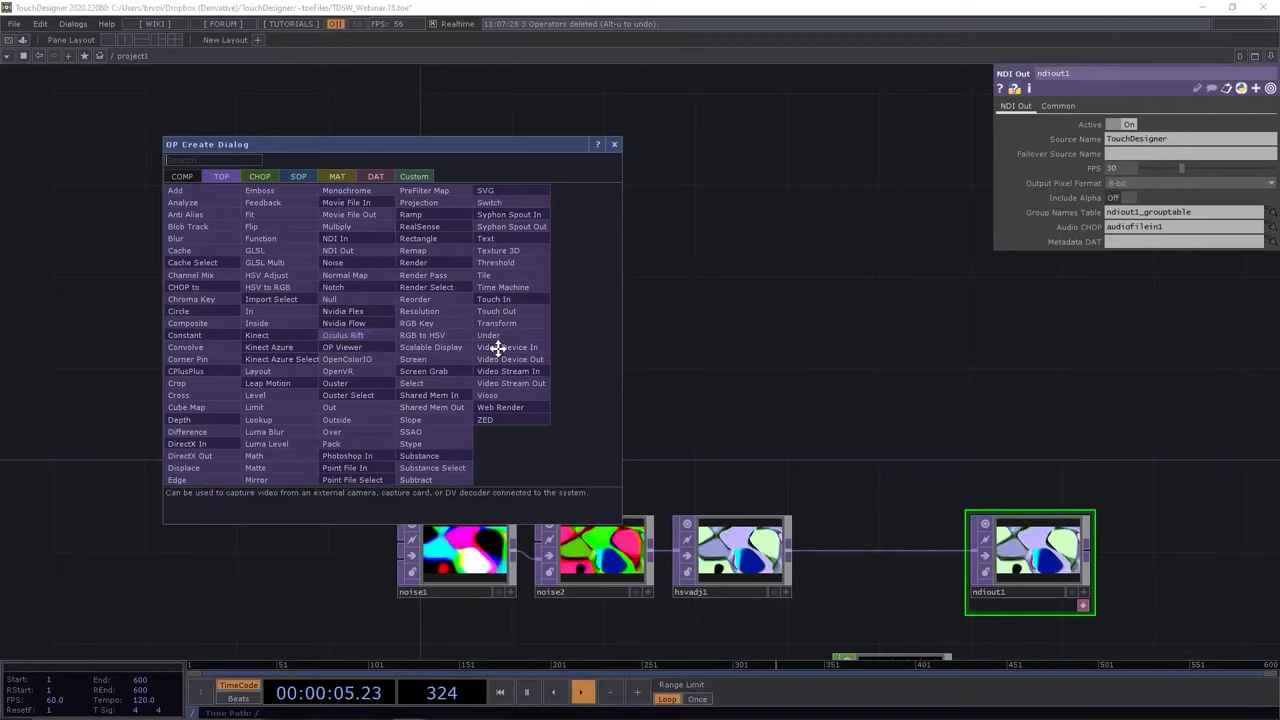
pyautogui.click(497, 347)
pyautogui.click(367, 306)
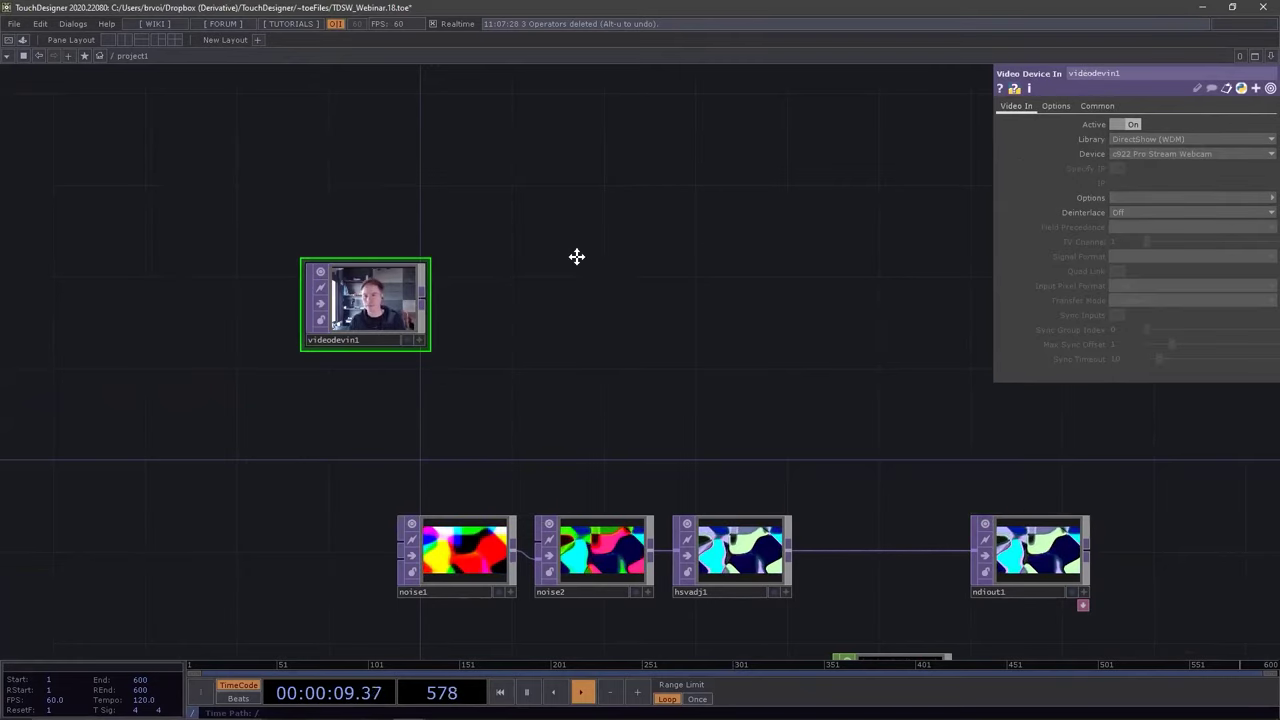
pyautogui.scroll(5, 570, 311)
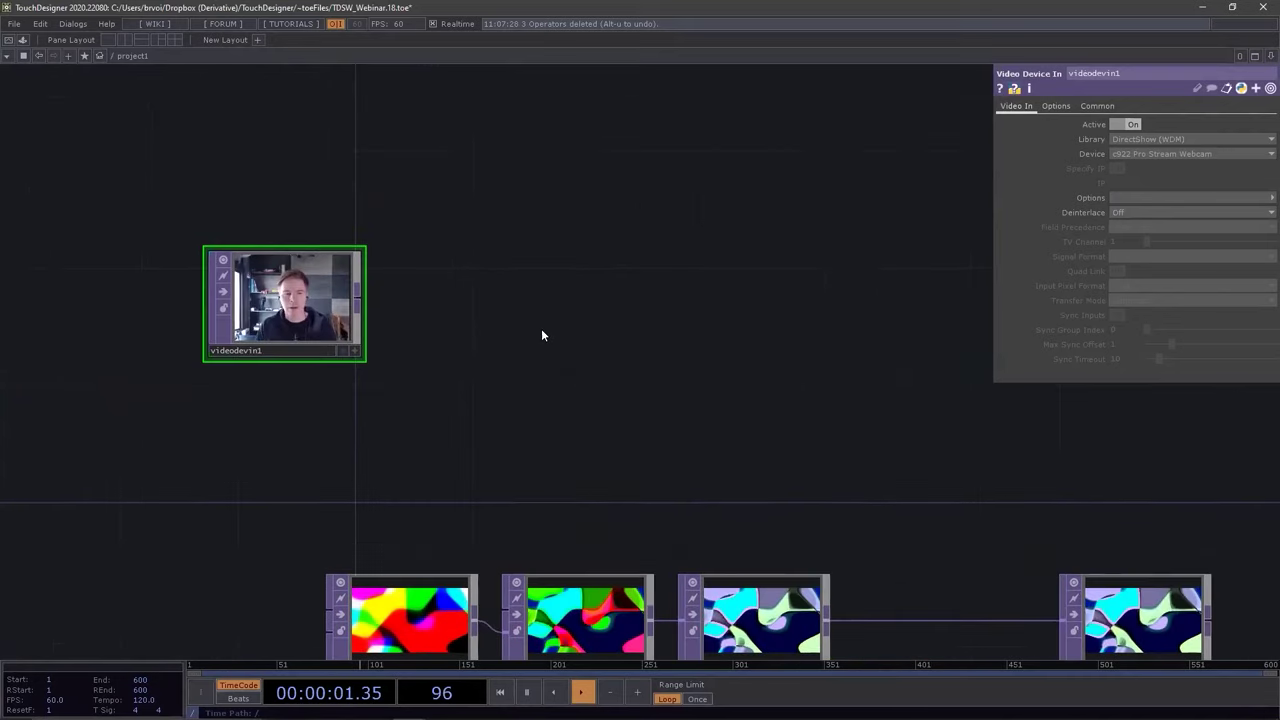
pyautogui.scroll(1, 593, 336)
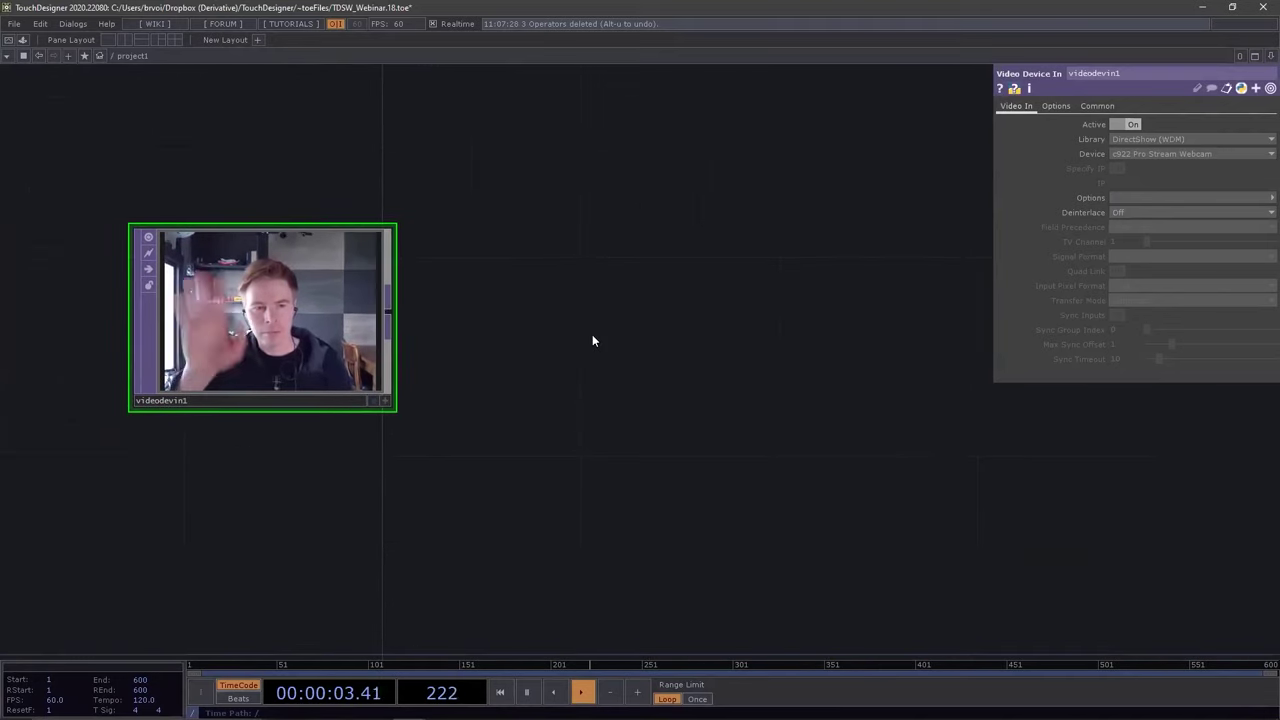
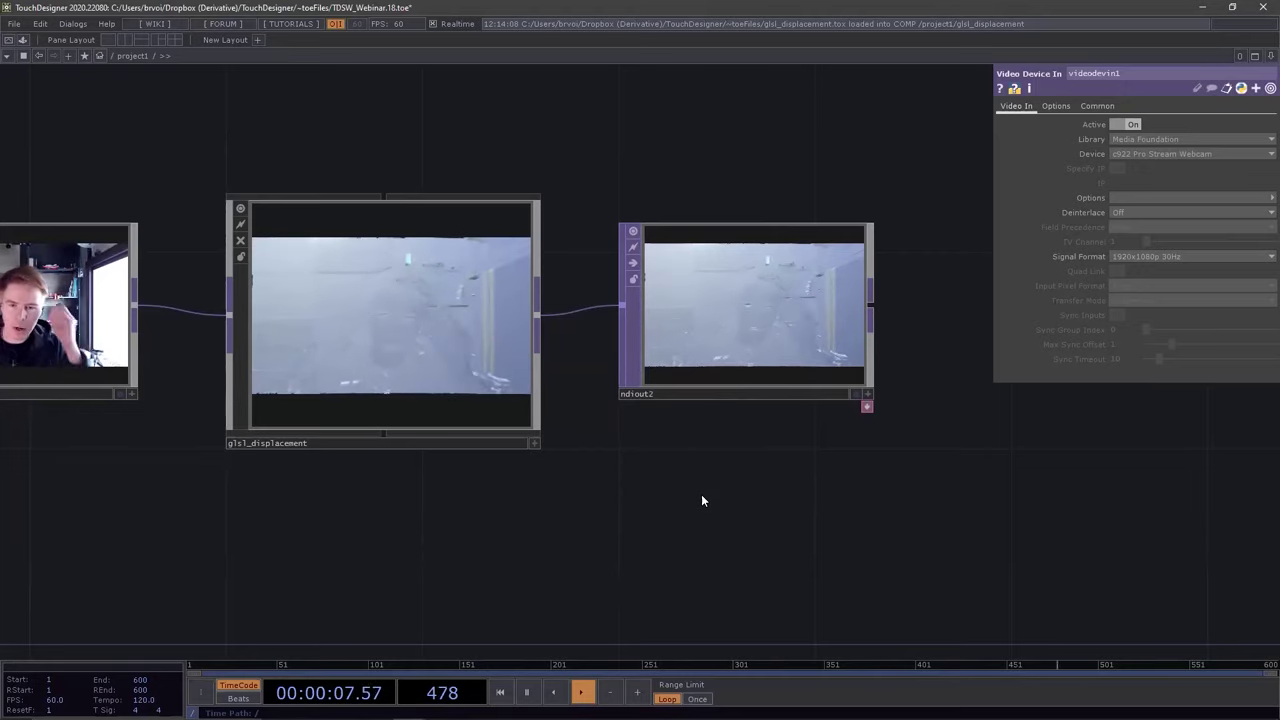
# Examine the Mac screen feed received by the ndiin1 operator
pyautogui.scroll(3, 702, 495)
pyautogui.moveTo(670, 471); pyautogui.dragTo(773, 582)
pyautogui.scroll(-2, 729, 559)
pyautogui.moveTo(623, 143); pyautogui.dragTo(781, 298)
pyautogui.scroll(-2, 781, 298)
pyautogui.moveTo(481, 204); pyautogui.dragTo(788, 372)
pyautogui.moveTo(614, 479); pyautogui.dragTo(801, 639)
pyautogui.moveTo(252, 208); pyautogui.dragTo(509, 587)
pyautogui.scroll(3, 450, 505)
pyautogui.scroll(1, 573, 482)
pyautogui.scroll(2, 925, 570)
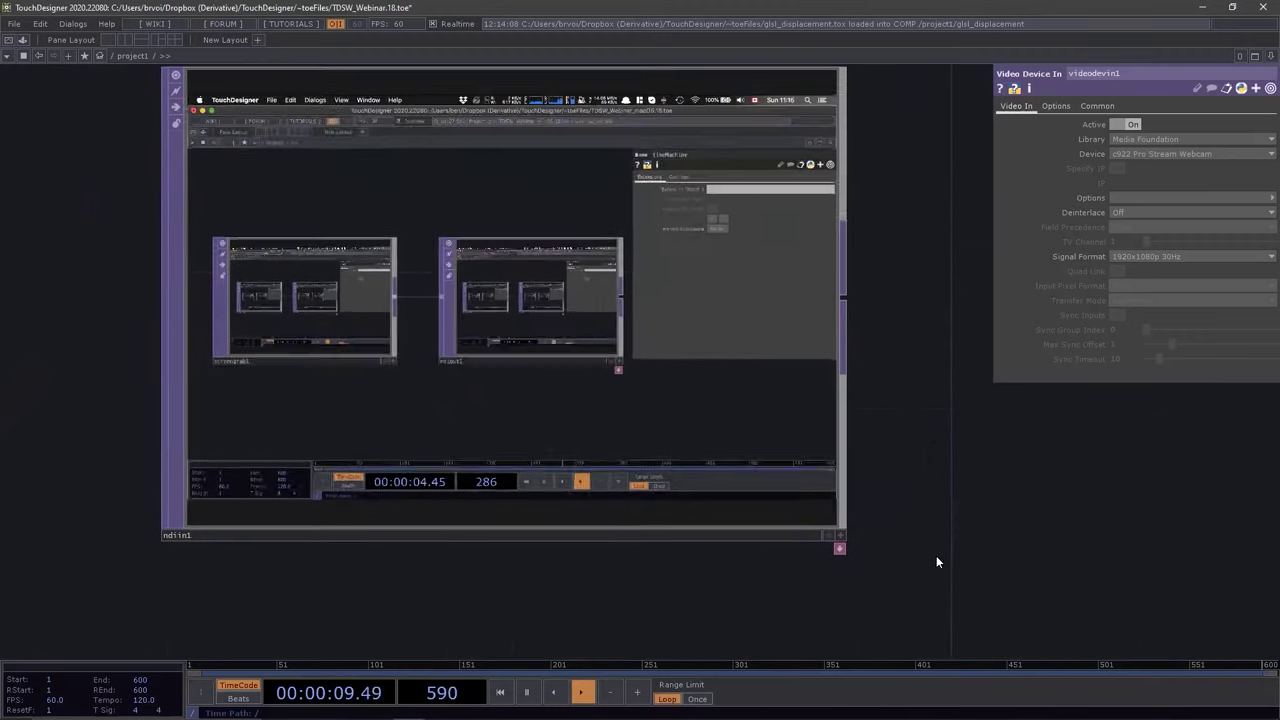
pyautogui.scroll(2, 1076, 510)
pyautogui.scroll(3, 1108, 522)
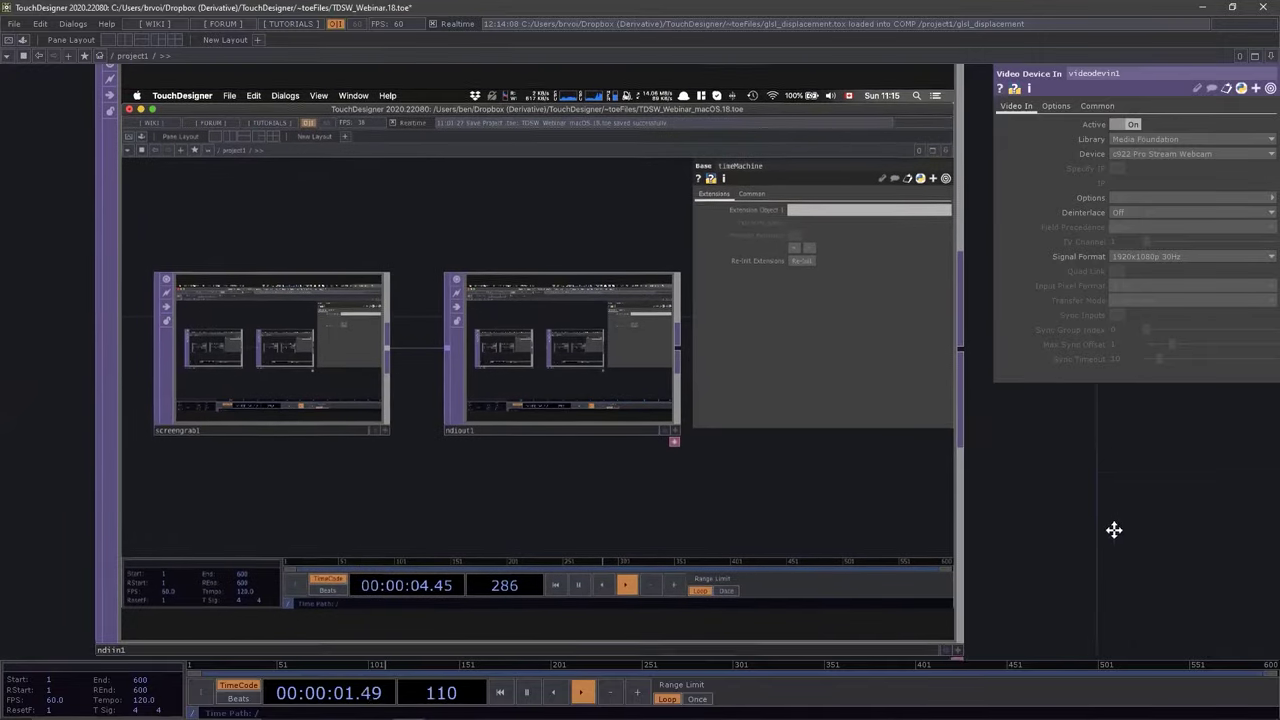
pyautogui.scroll(1, 1120, 520)
pyautogui.scroll(3, 1120, 522)
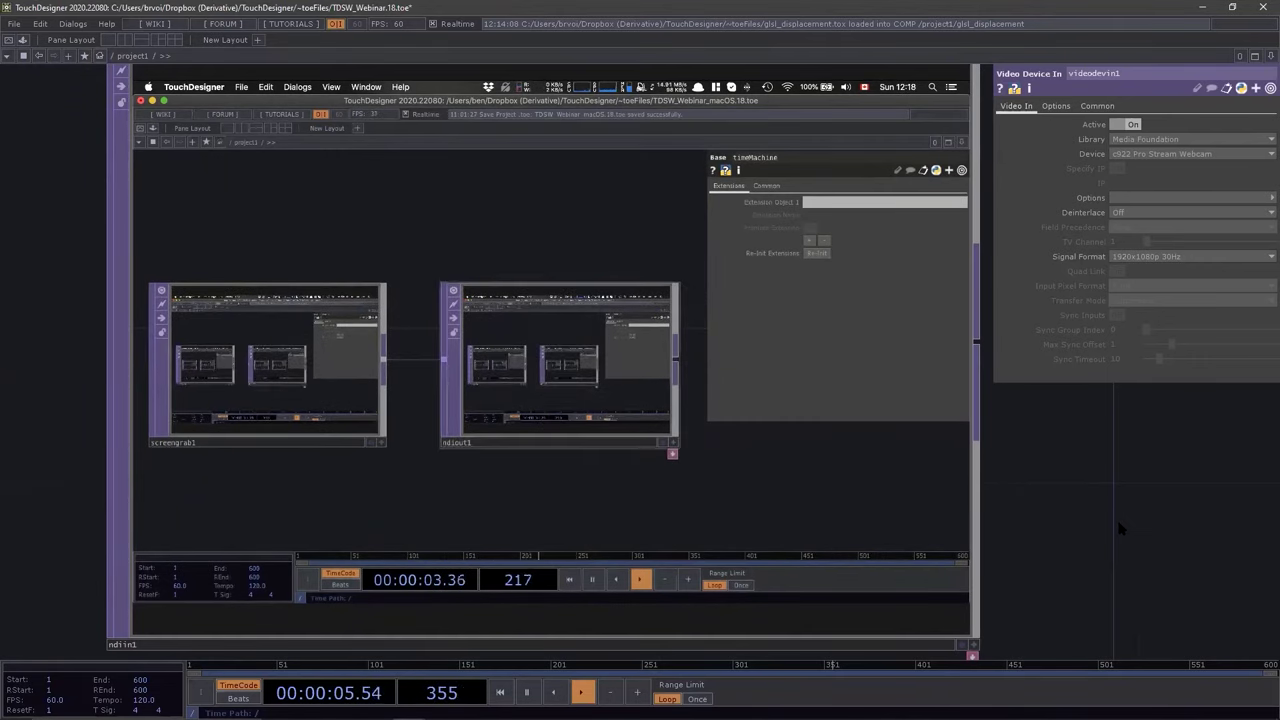
# Select the ndiin1 operator and list the NDI sources available for its Source Name
pyautogui.click(821, 540)
pyautogui.click(1160, 139)
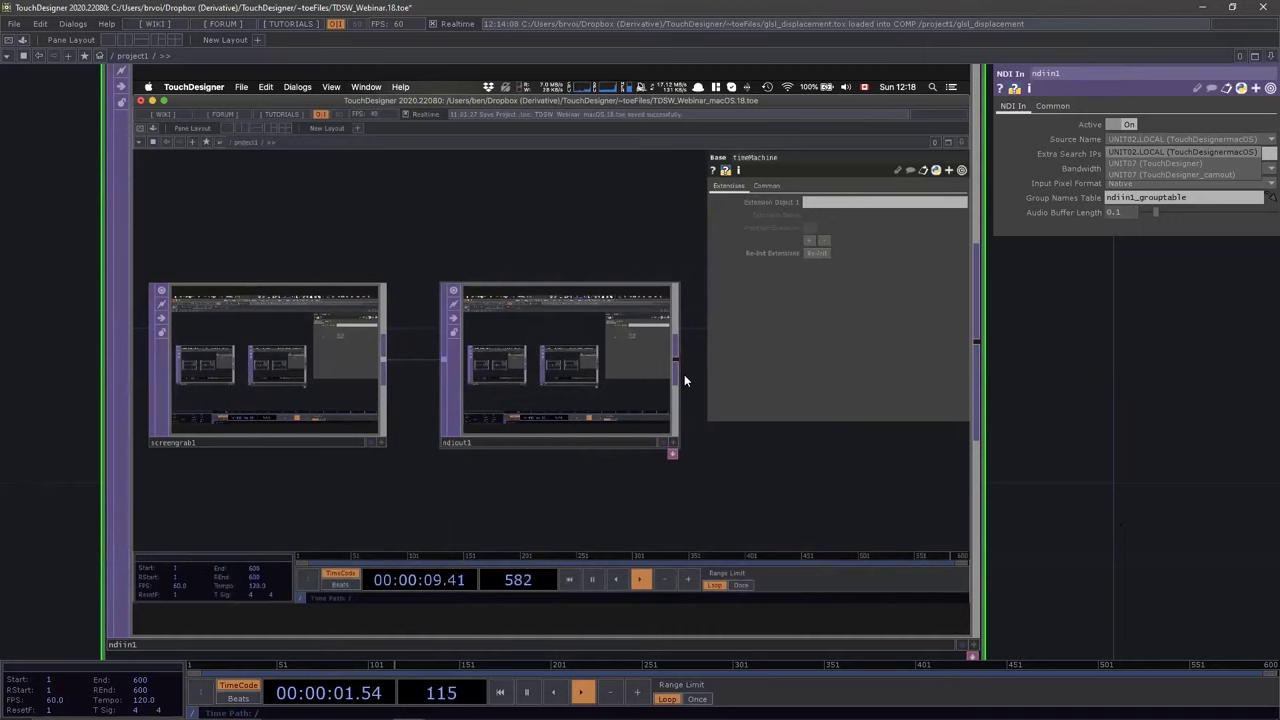
# Search for "obs" on the Mac and launch OBS there
pyautogui.press('super+space')
pyautogui.write('obs')
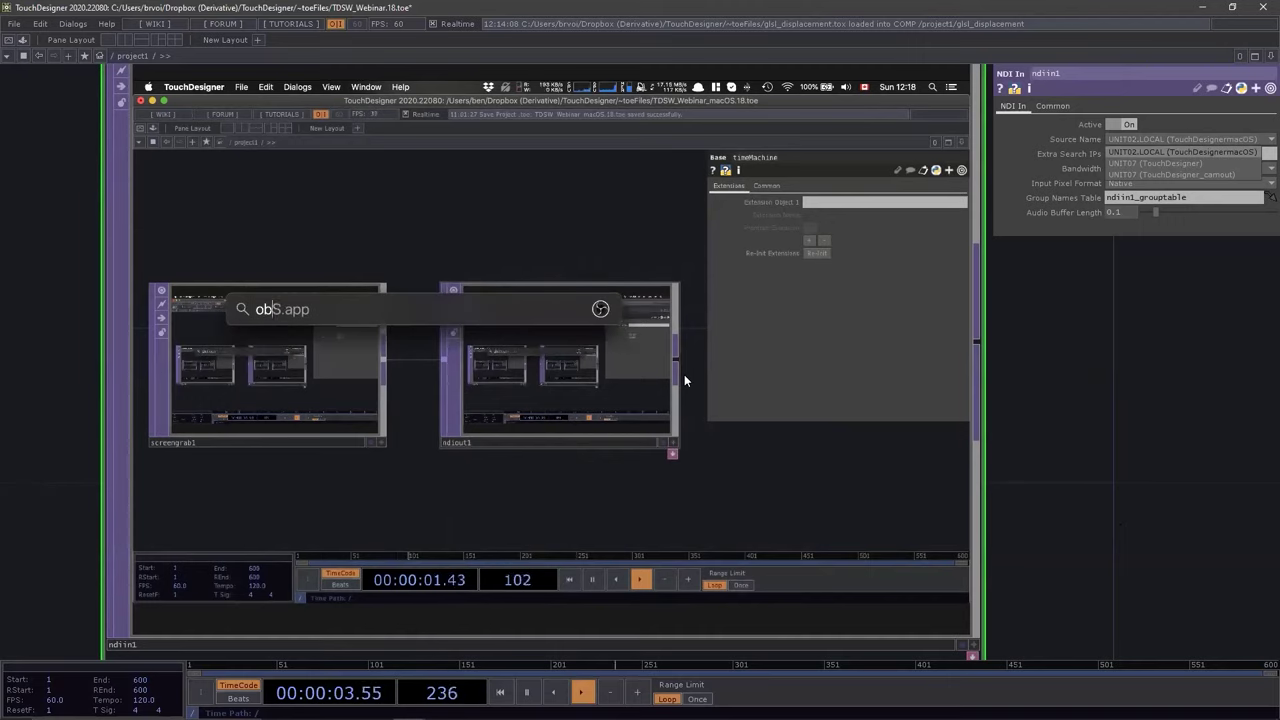
pyautogui.press('Return')
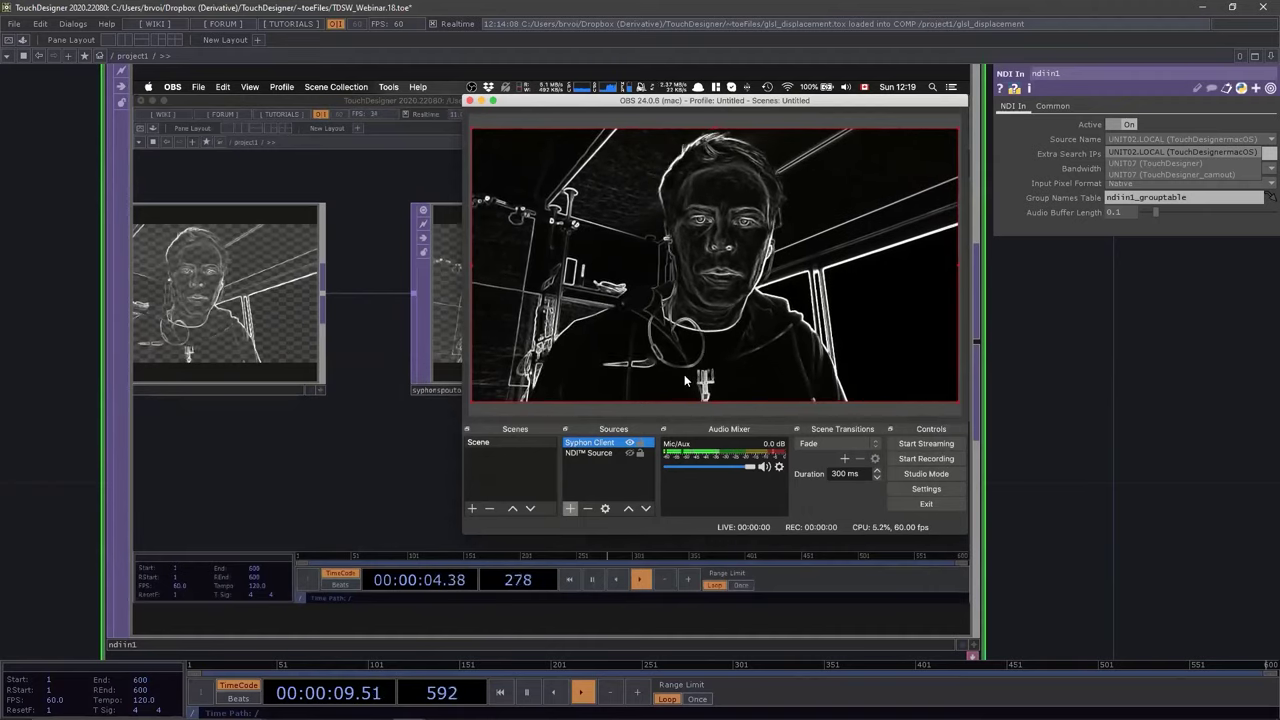
# Leave OBS on the Mac and switch through the open applications to Safari
pyautogui.press('super+Tab')
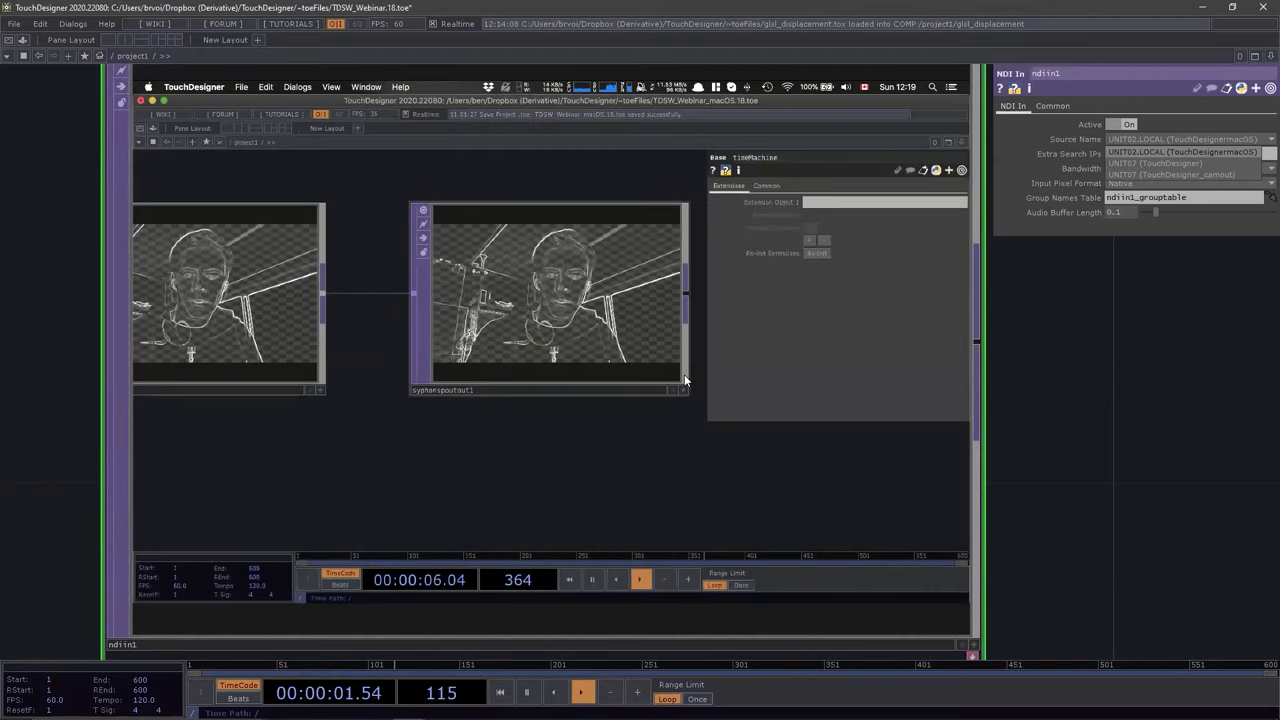
pyautogui.press('super+Tab')
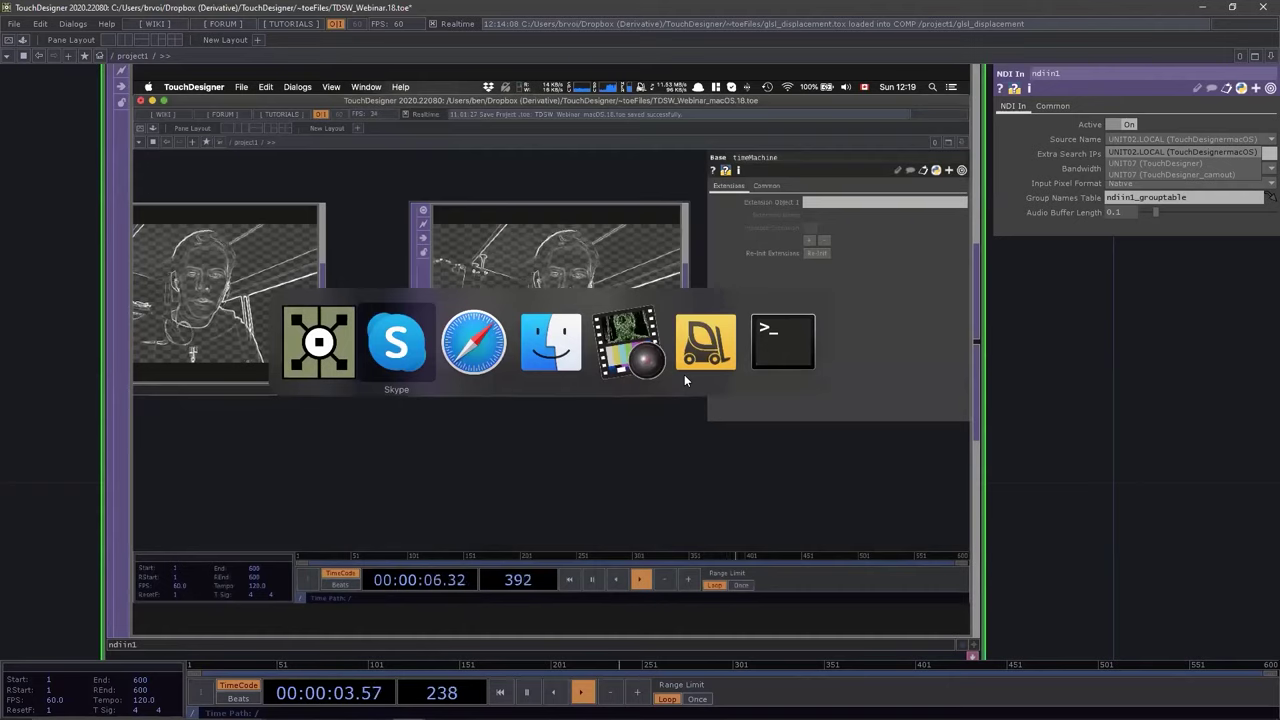
pyautogui.press('super+Tab')
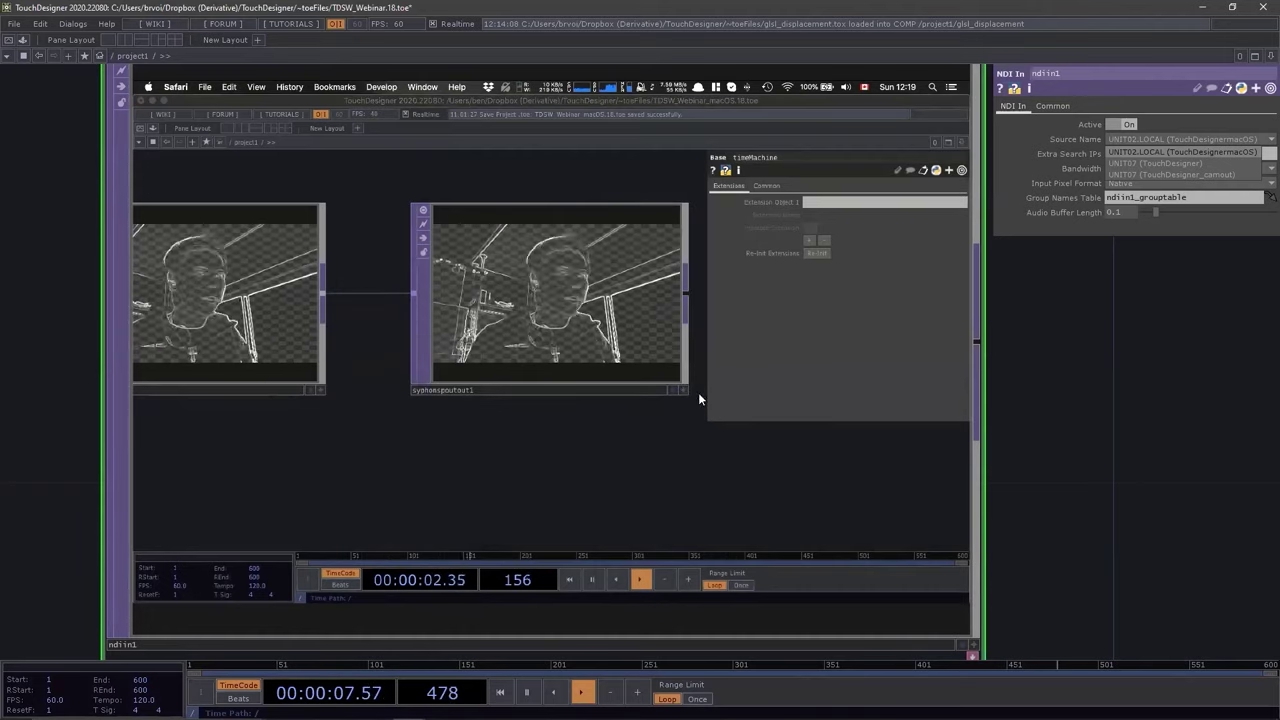
# View the NDI Tools downloads page in Chrome on the Windows computer and return to TouchDesigner
pyautogui.hotkey('alt', 'Tab')
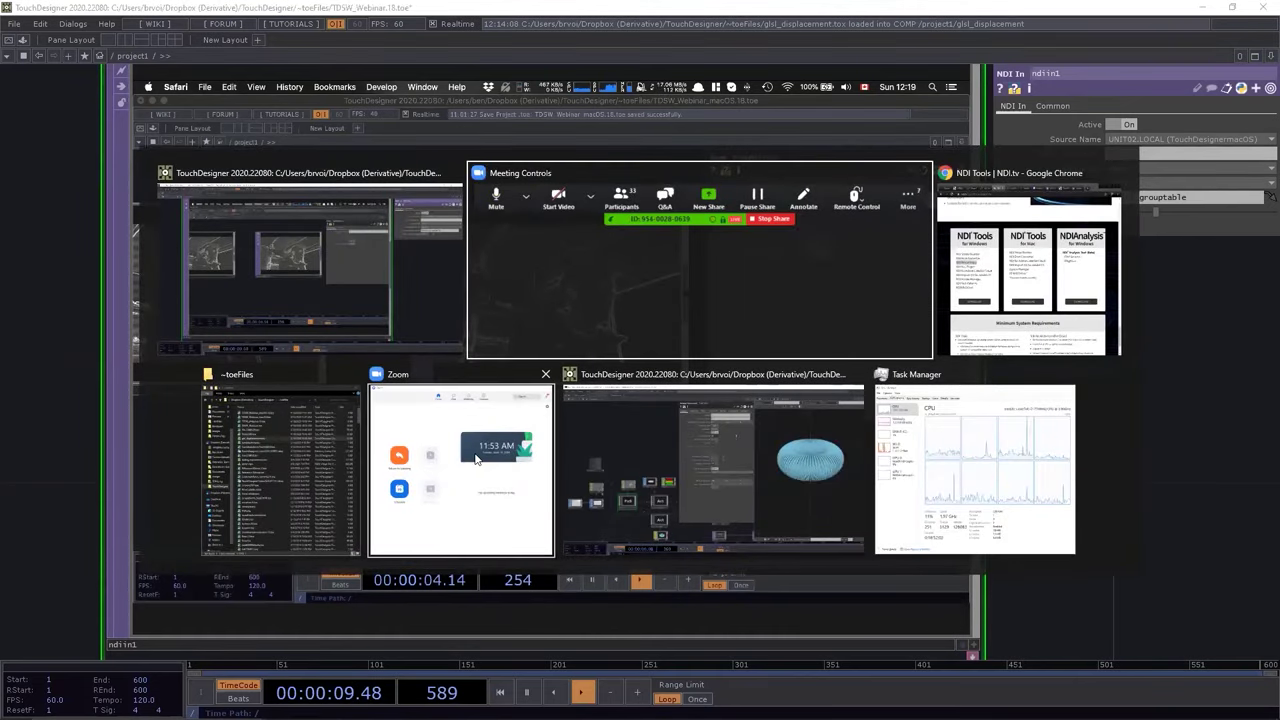
pyautogui.hotkey('alt', 'Tab')
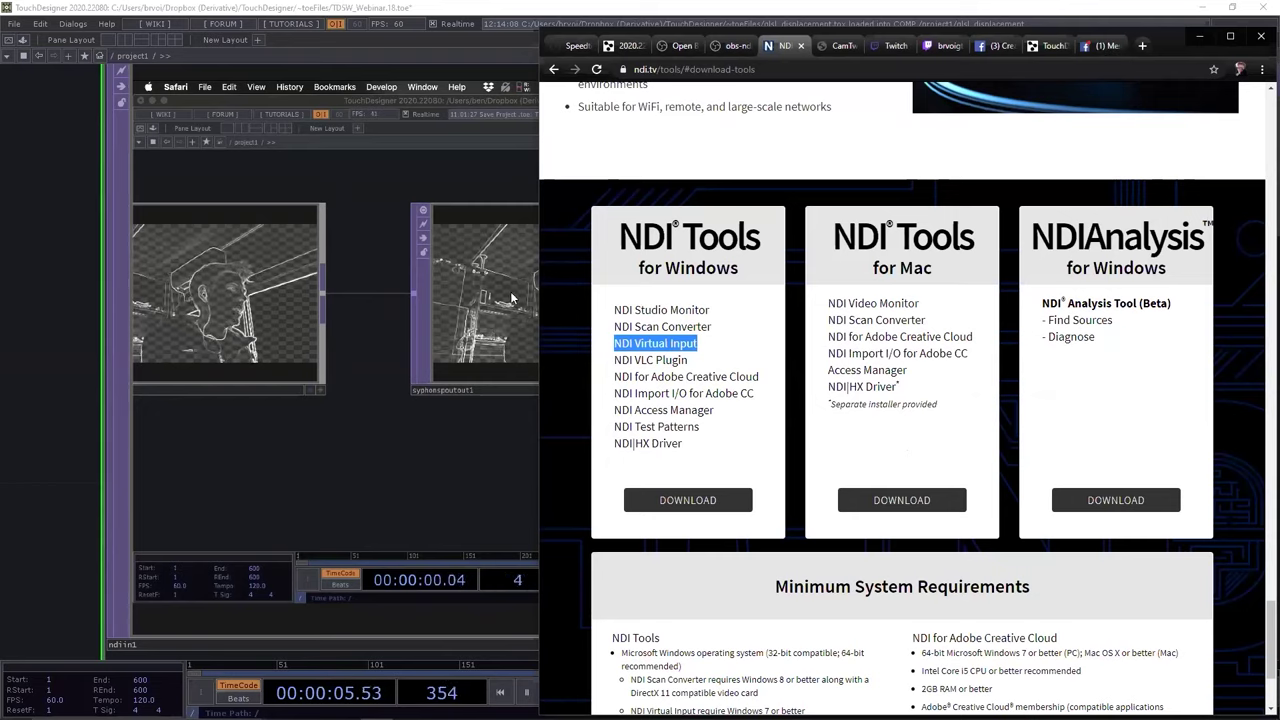
pyautogui.click(445, 332)
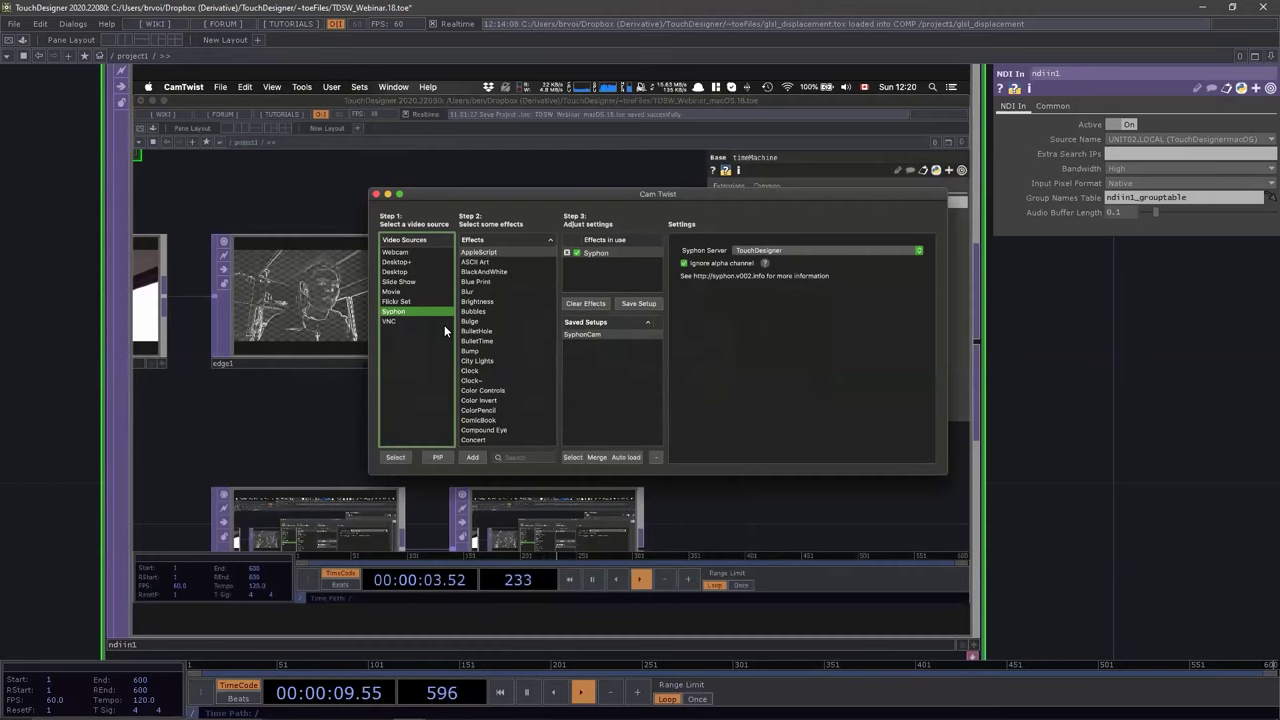
# Switch the Mac from CamTwist back to its TouchDesigner network with the syphonspoutout1 operator
pyautogui.press('super+Tab')
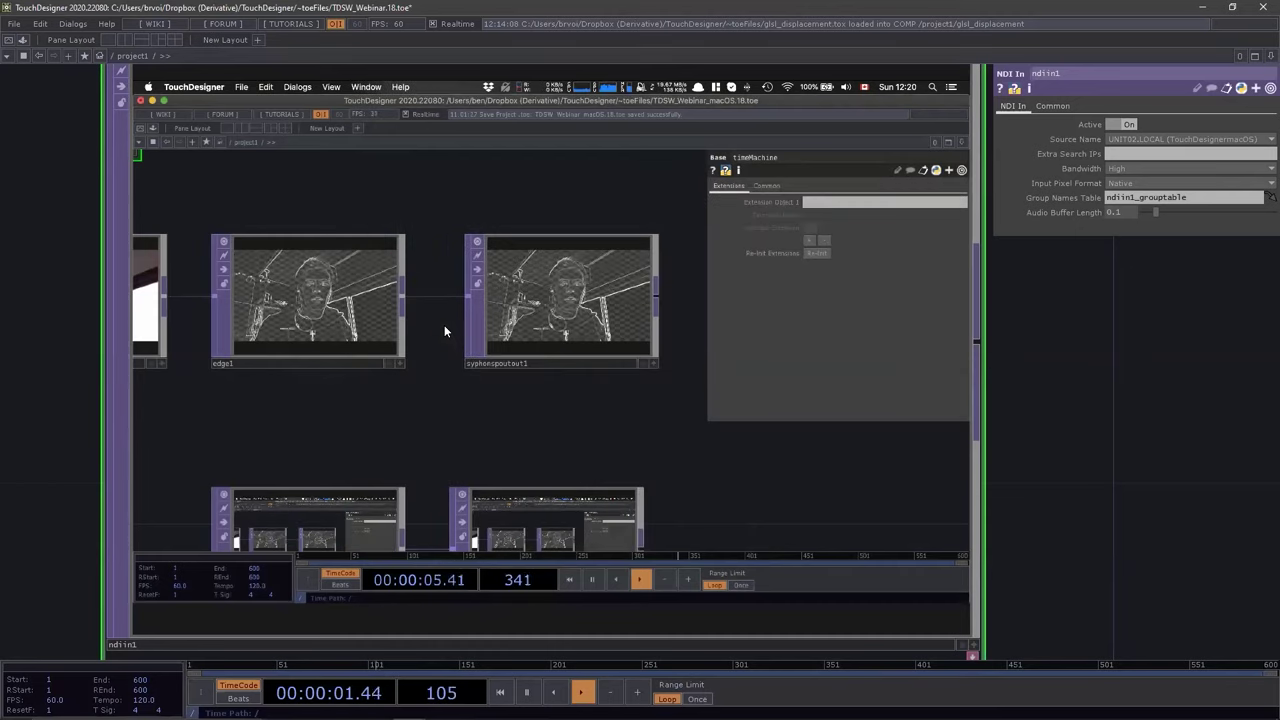
pyautogui.scroll(2, 444, 325)
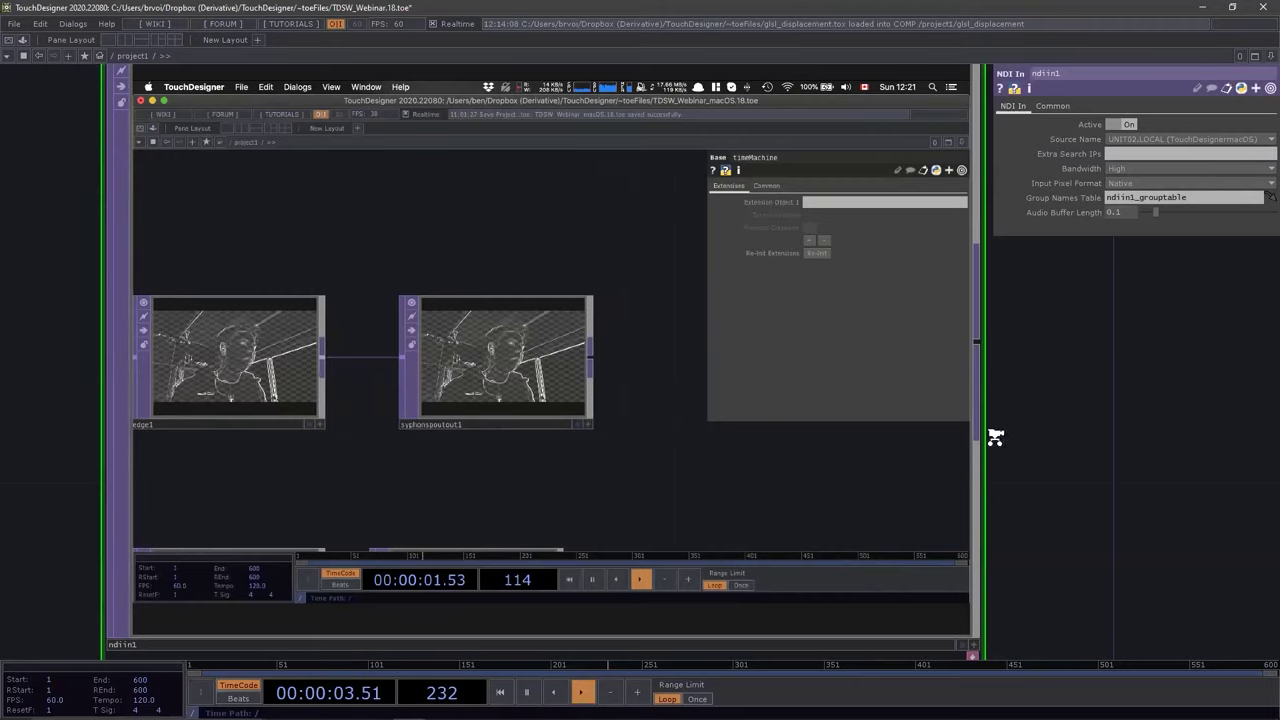
# Go from the ndiin1 operator to the part of the network with hsvadj1, ndiout1 and audiofilein1
pyautogui.moveTo(995, 437); pyautogui.dragTo(910, 437, button='middle')
pyautogui.moveTo(1130, 438); pyautogui.dragTo(983, 433)
pyautogui.moveTo(865, 420); pyautogui.dragTo(746, 406)
pyautogui.moveTo(1008, 410); pyautogui.dragTo(836, 336)
pyautogui.scroll(-3, 916, 414)
pyautogui.moveTo(961, 482); pyautogui.dragTo(722, 453)
pyautogui.scroll(-2, 780, 382)
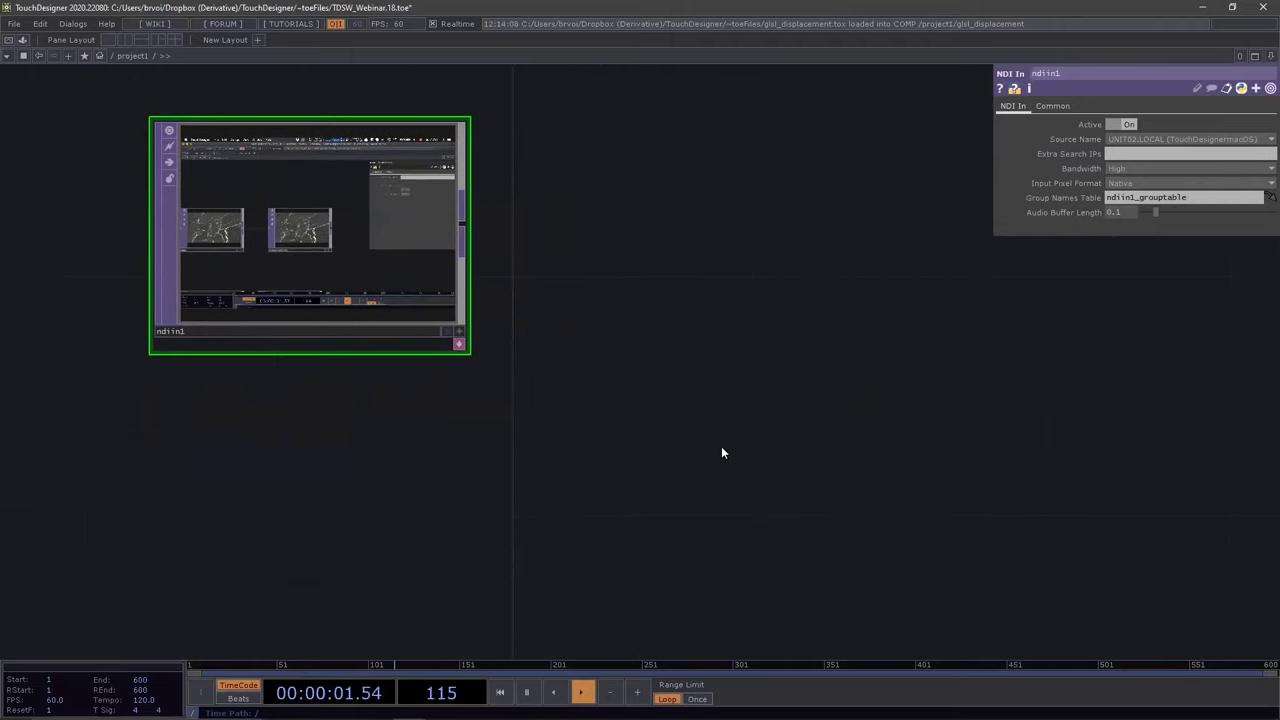
pyautogui.scroll(-3, 722, 448)
pyautogui.moveTo(812, 460); pyautogui.dragTo(492, 182)
pyautogui.moveTo(1048, 556); pyautogui.dragTo(712, 263)
pyautogui.moveTo(872, 532); pyautogui.dragTo(836, 449)
pyautogui.moveTo(524, 511); pyautogui.dragTo(372, 511)
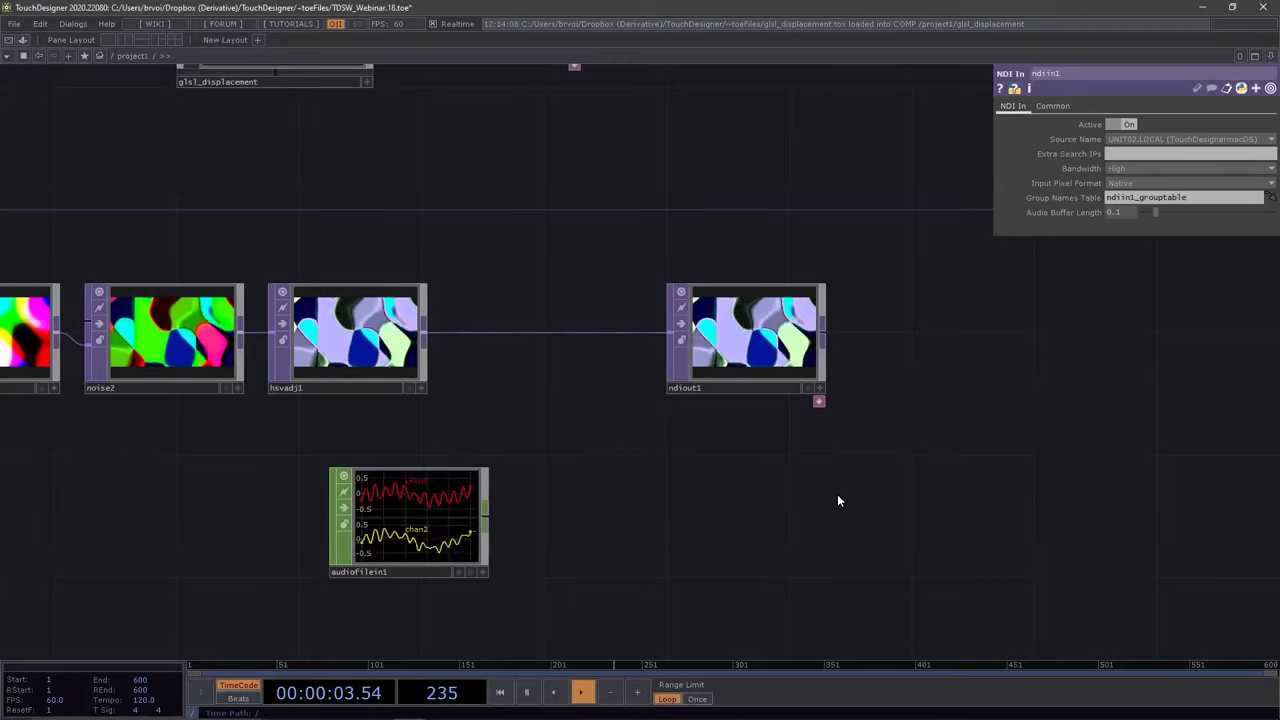
pyautogui.click(425, 338)
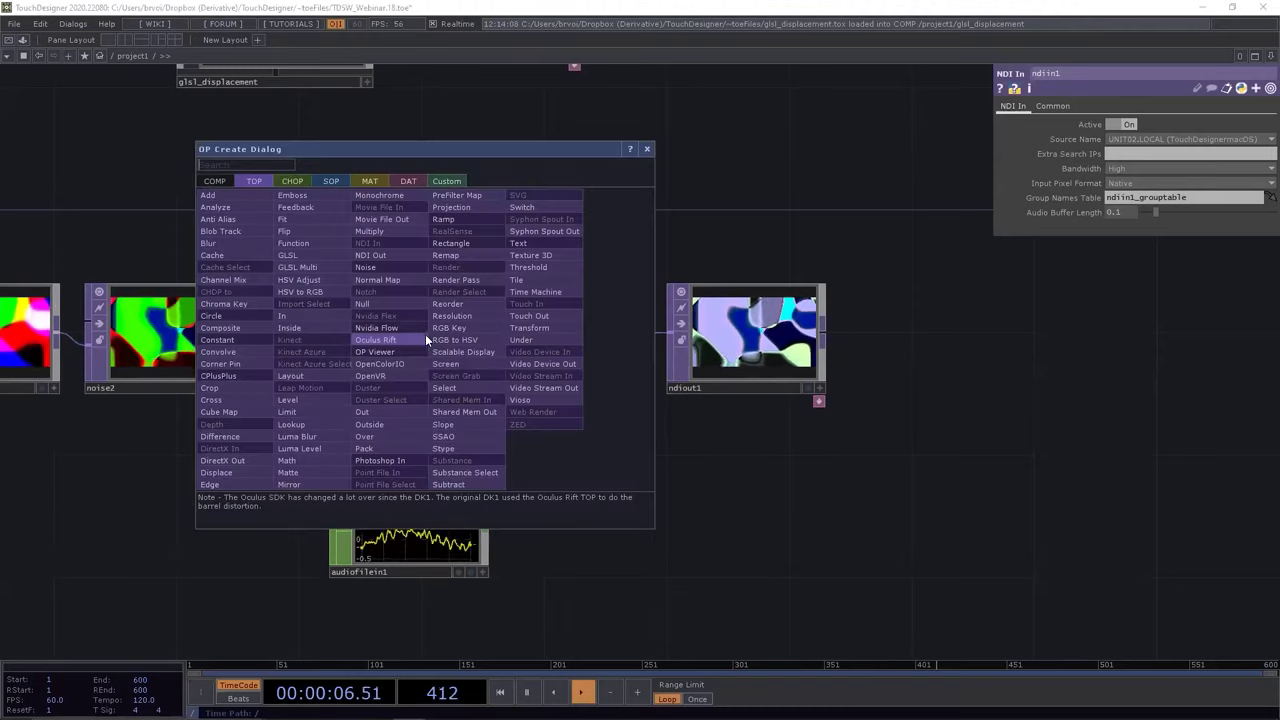
pyautogui.click(556, 364)
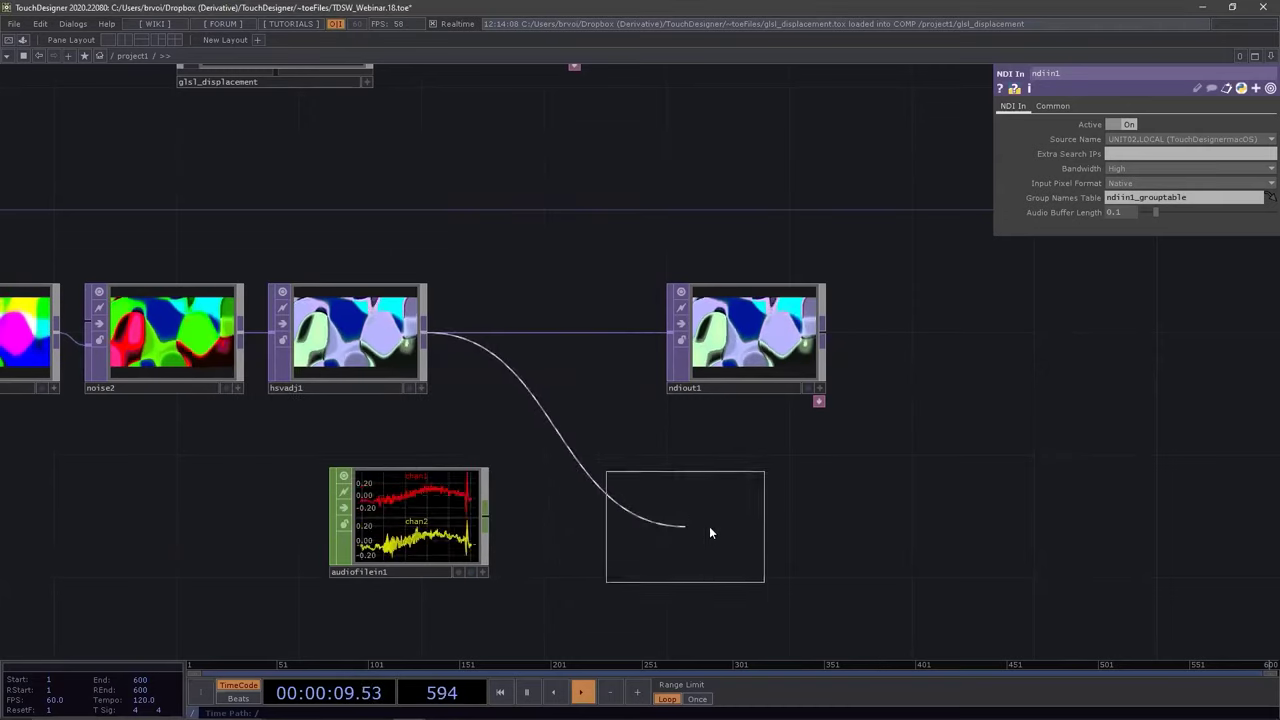
pyautogui.click(762, 526)
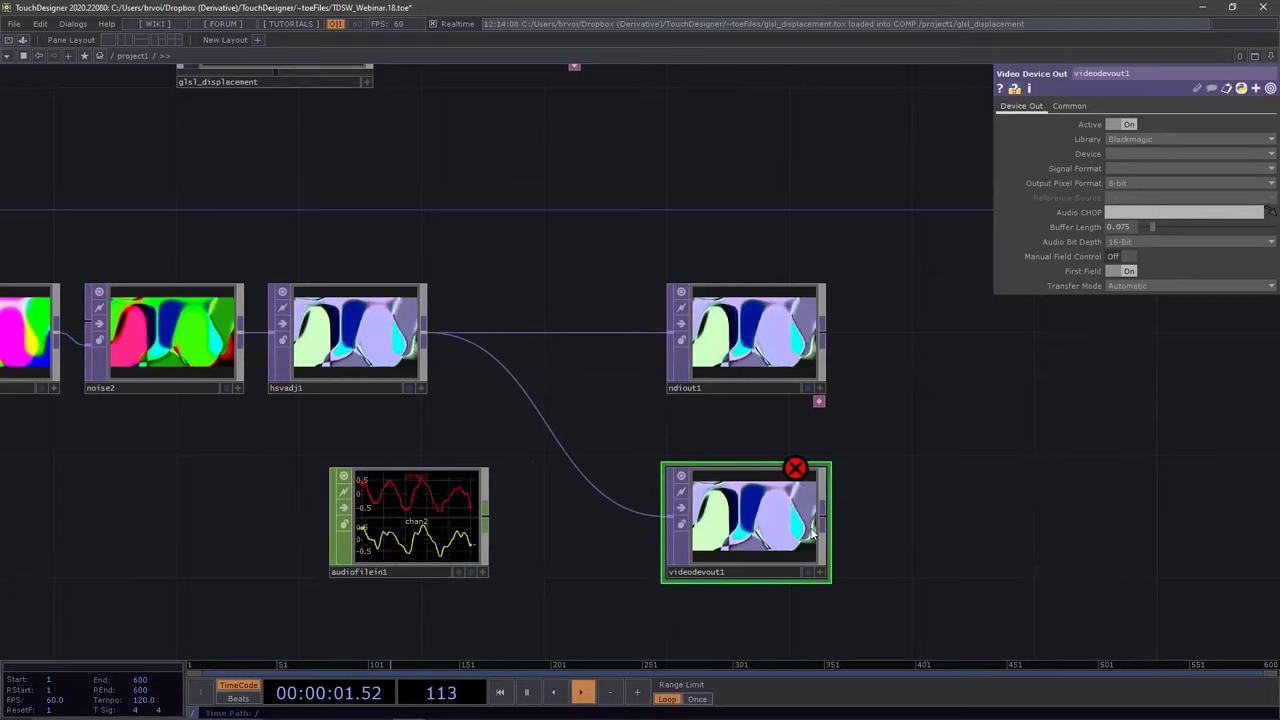
pyautogui.press('Delete')
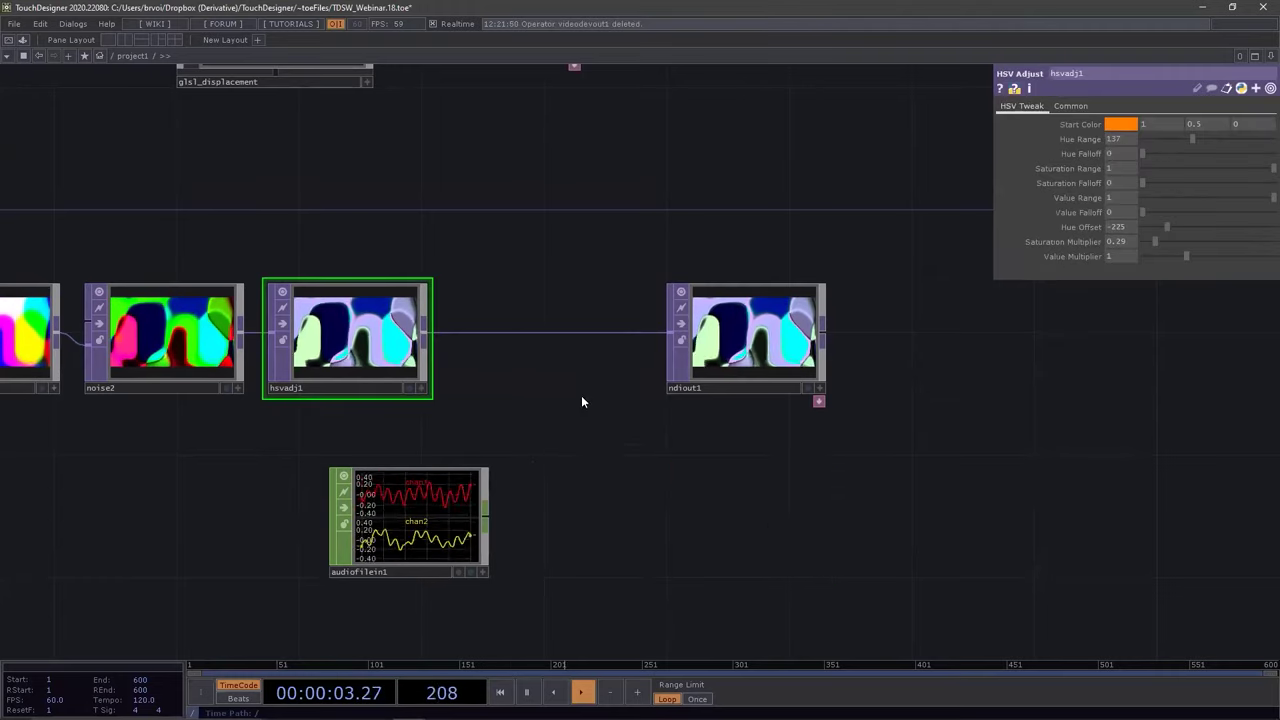
# Add a Video Stream Out TOP fed by hsvadj1 below ndiout1 and set its mode to RTMP Sender
pyautogui.rightClick(428, 334)
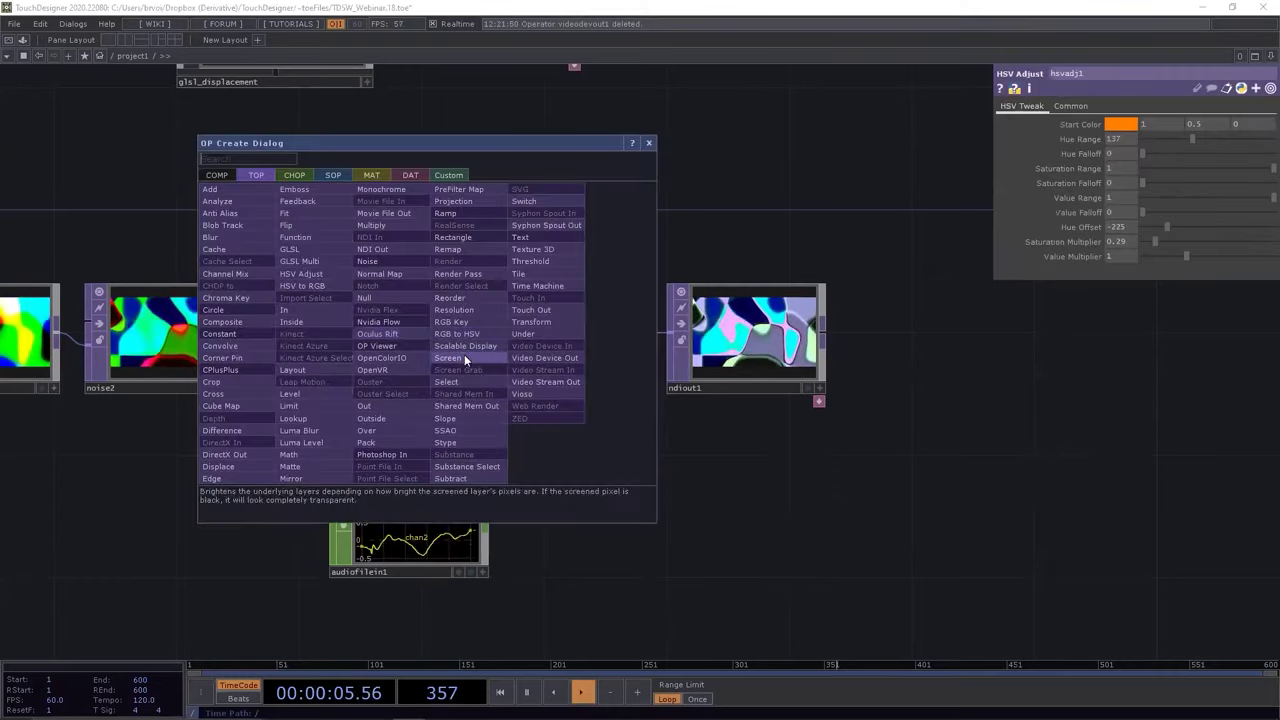
pyautogui.click(564, 383)
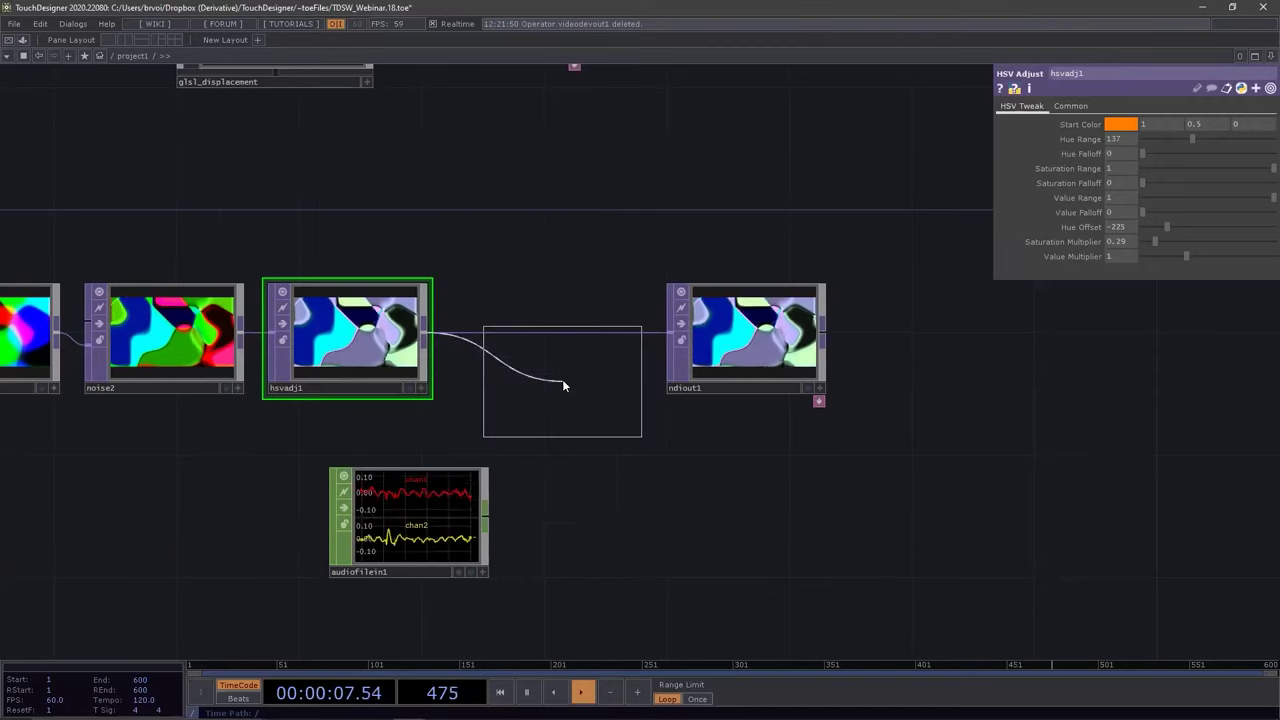
pyautogui.click(742, 503)
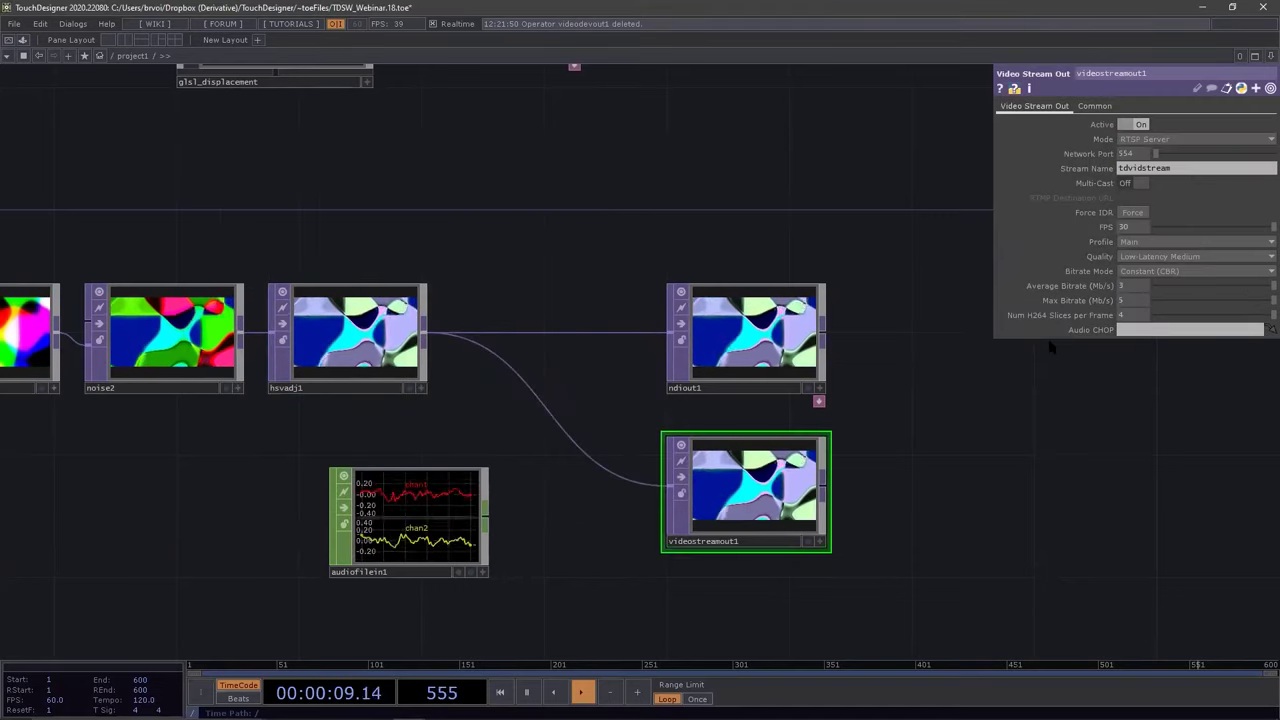
pyautogui.click(1140, 140)
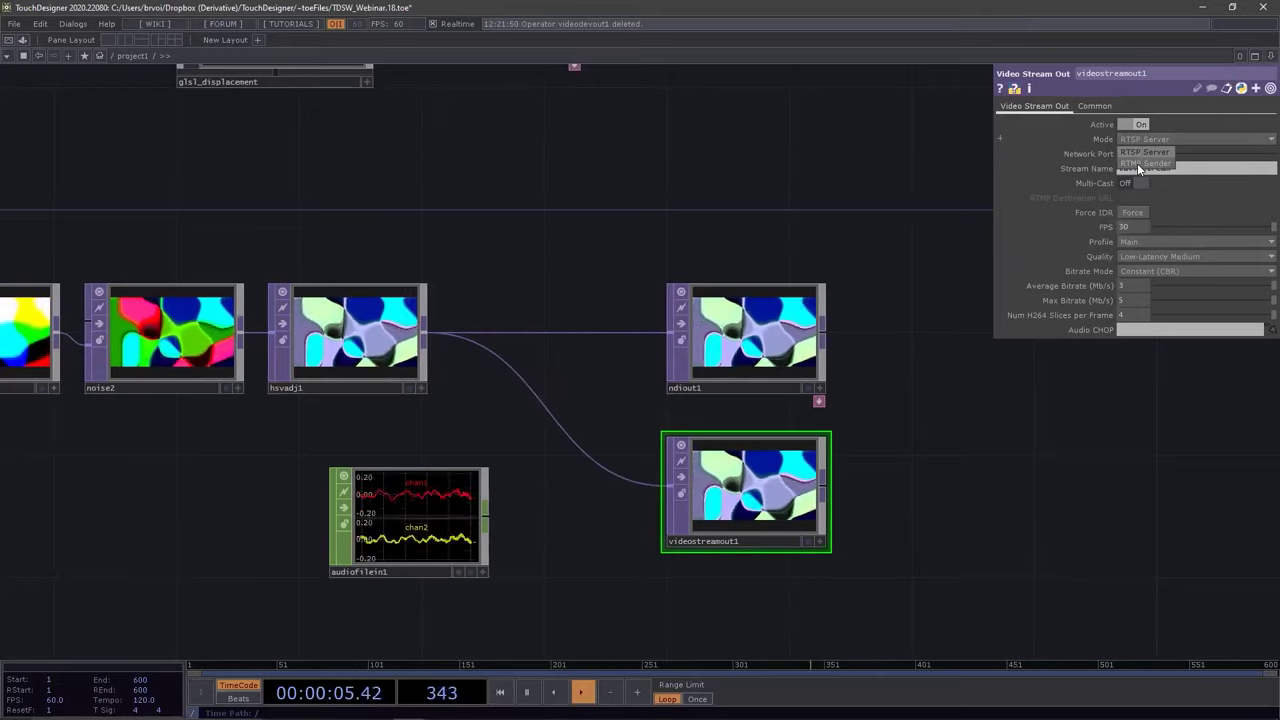
pyautogui.click(1137, 163)
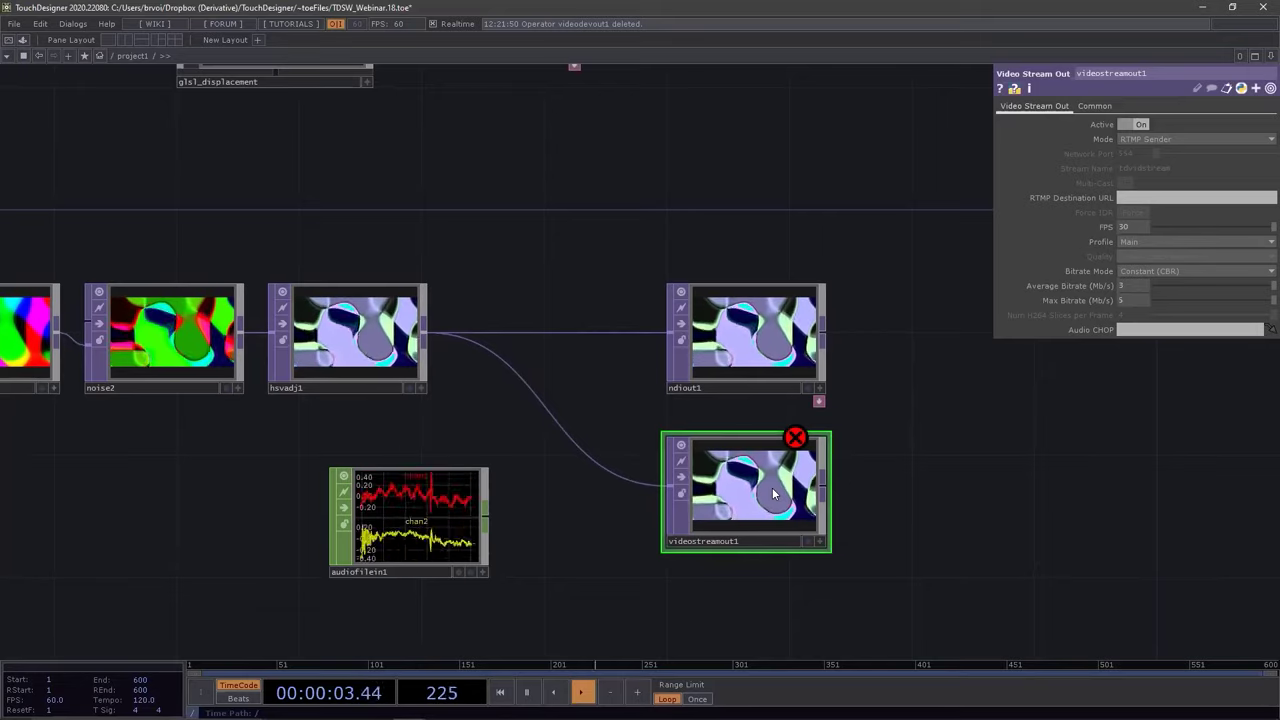
pyautogui.moveTo(772, 495); pyautogui.dragTo(771, 508)
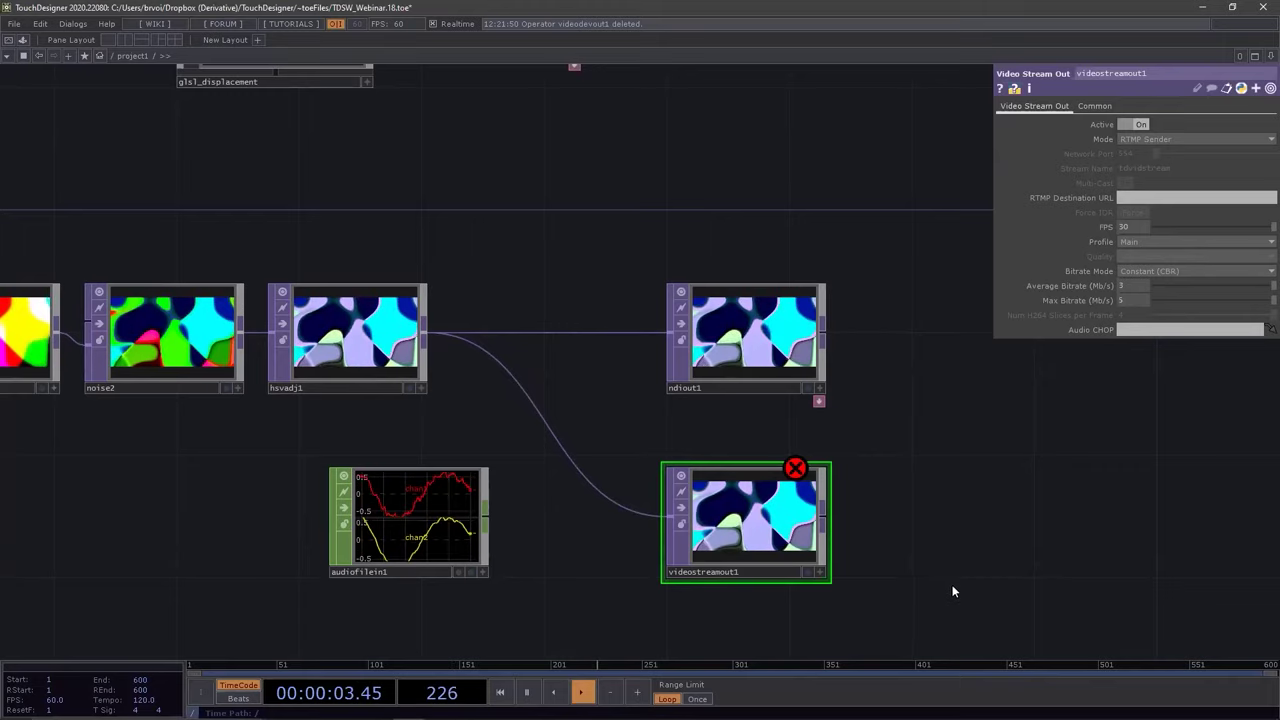
pyautogui.moveTo(921, 543); pyautogui.dragTo(798, 488)
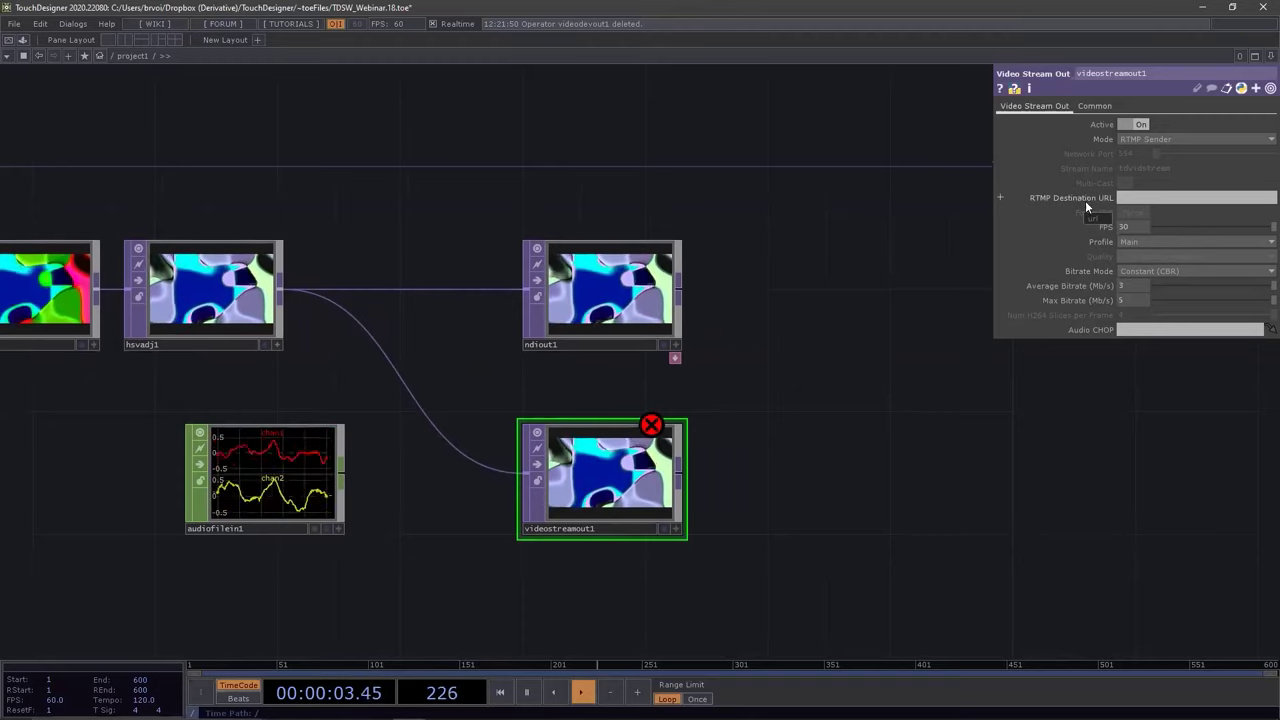
# Restore the TouchDesigner window beside Chrome and show the Twitch Ingests page, keeping the videostreamout1 operator in view
pyautogui.click(1232, 7)
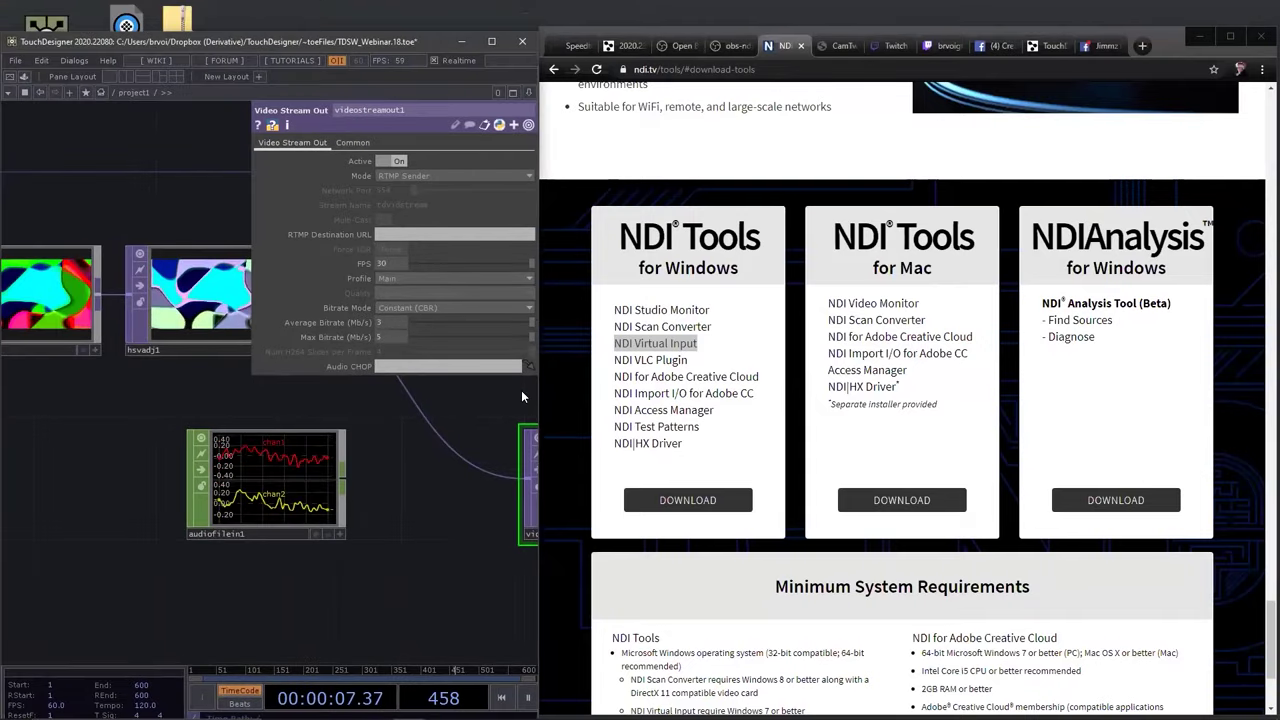
pyautogui.click(843, 45)
pyautogui.click(893, 45)
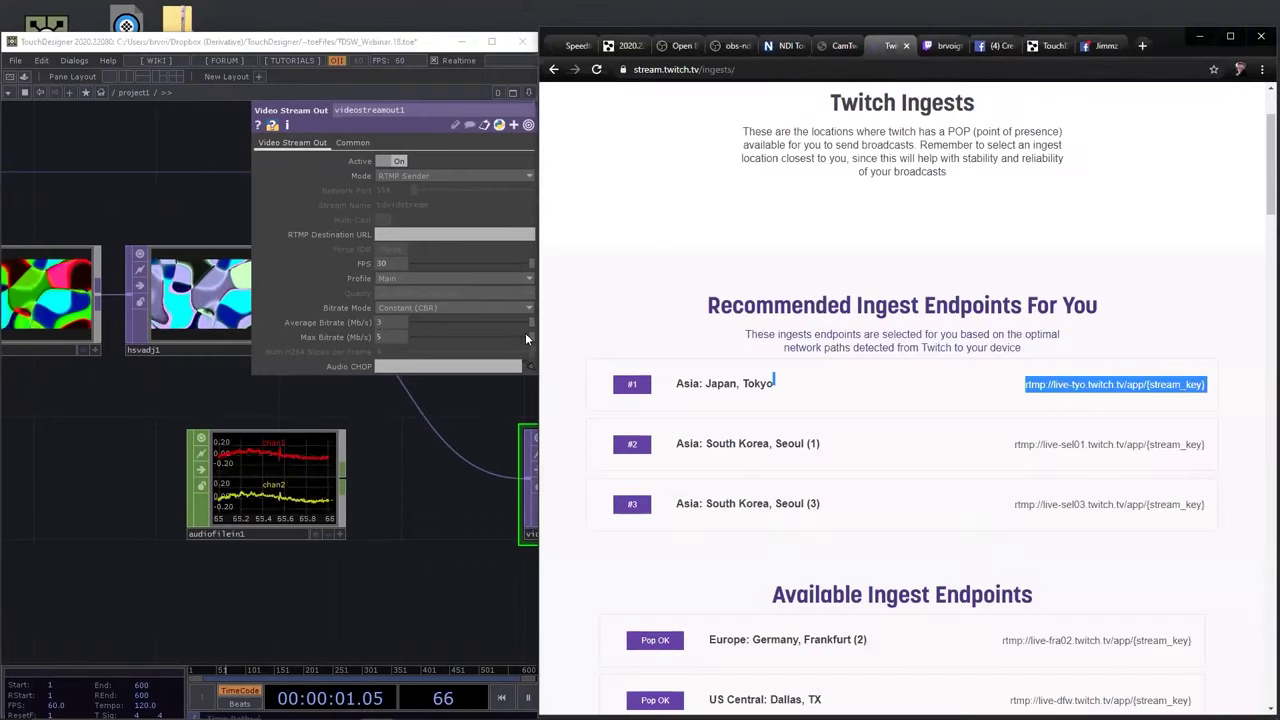
pyautogui.click(506, 413)
pyautogui.moveTo(506, 413); pyautogui.dragTo(268, 436)
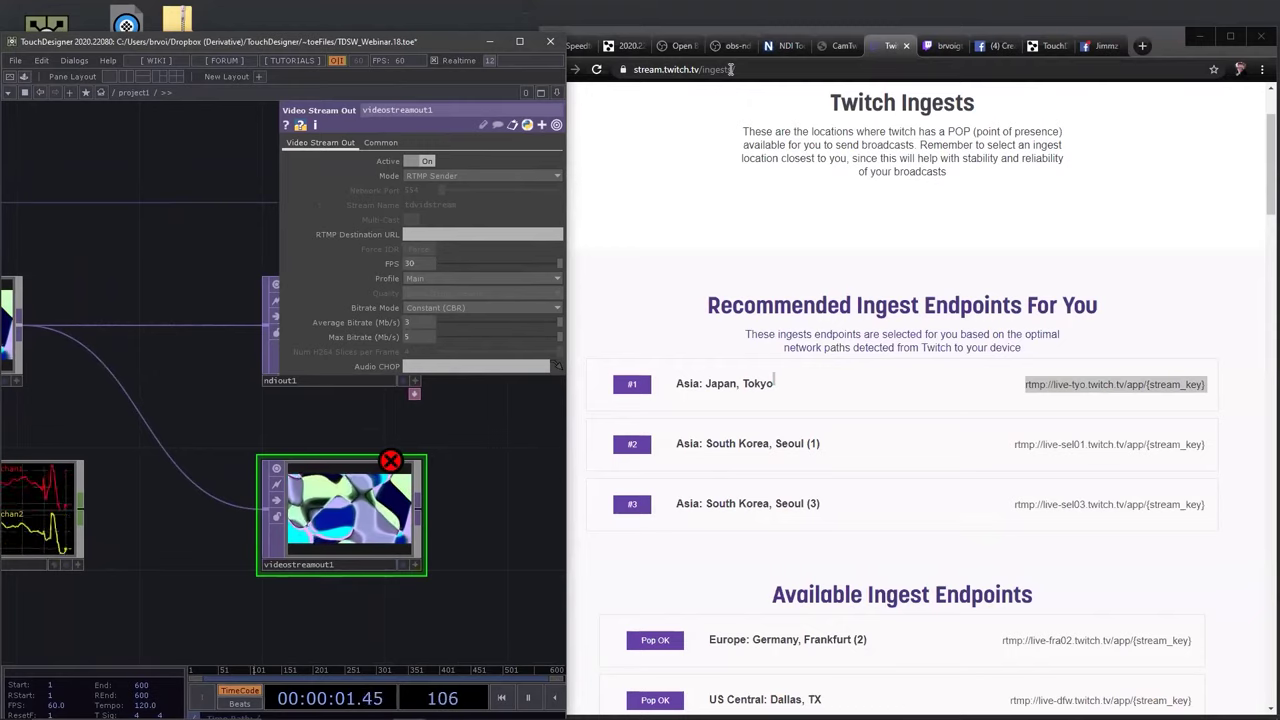
# Copy the Tokyo ingest endpoint from Twitch and set videostreamout1's RTMP Destination URL to rtmp://live-tyo.twitch.tv/app/ without the stream_key placeholder
pyautogui.click(1010, 399)
pyautogui.moveTo(1208, 385); pyautogui.dragTo(1025, 383)
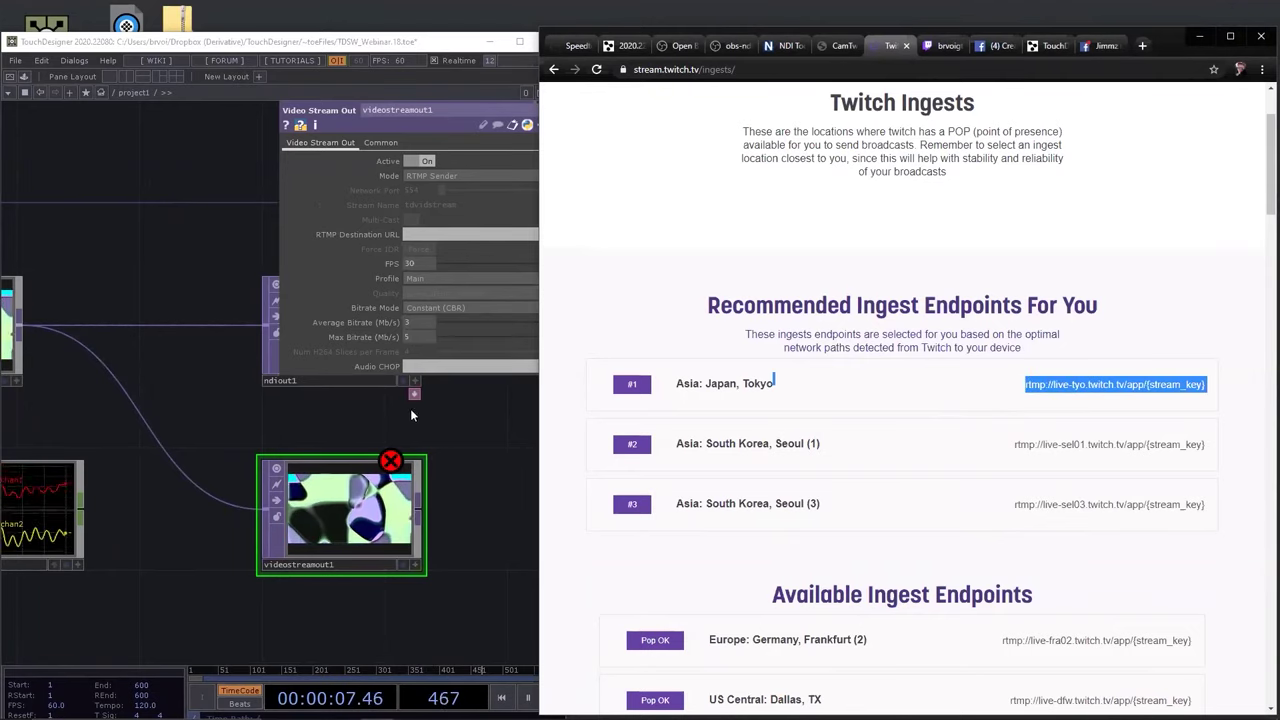
pyautogui.click(355, 337)
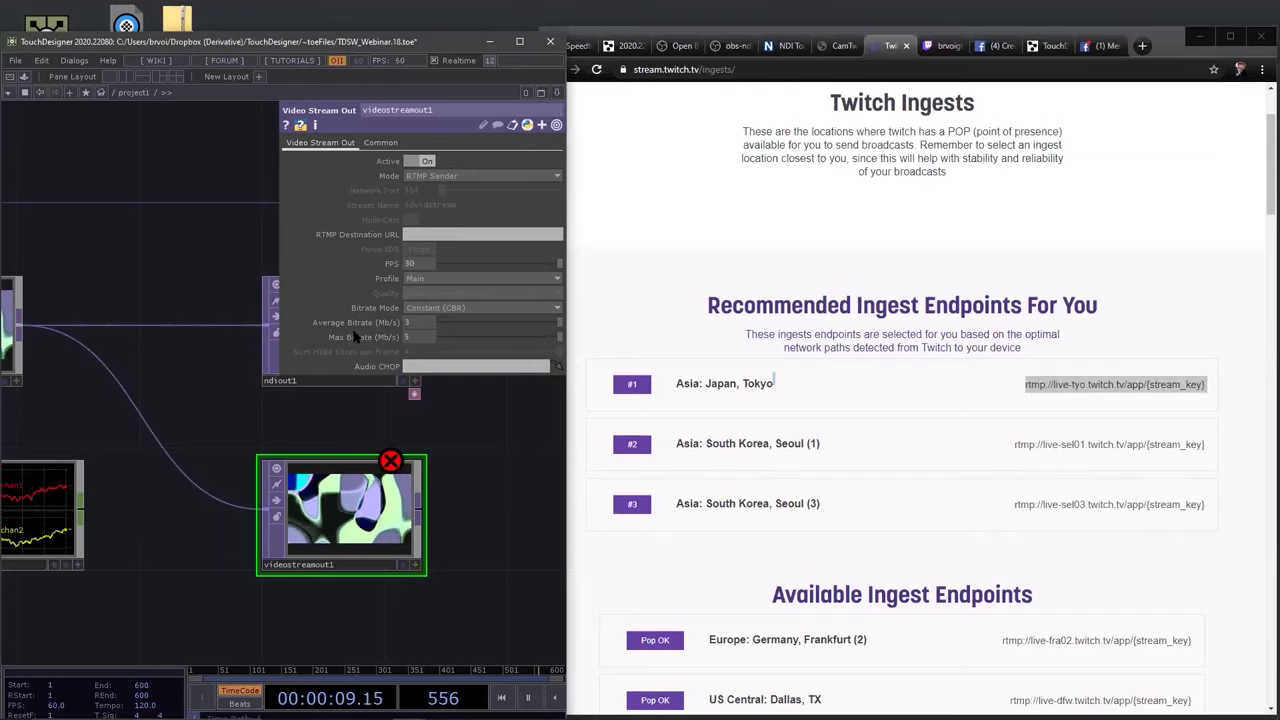
pyautogui.click(419, 236)
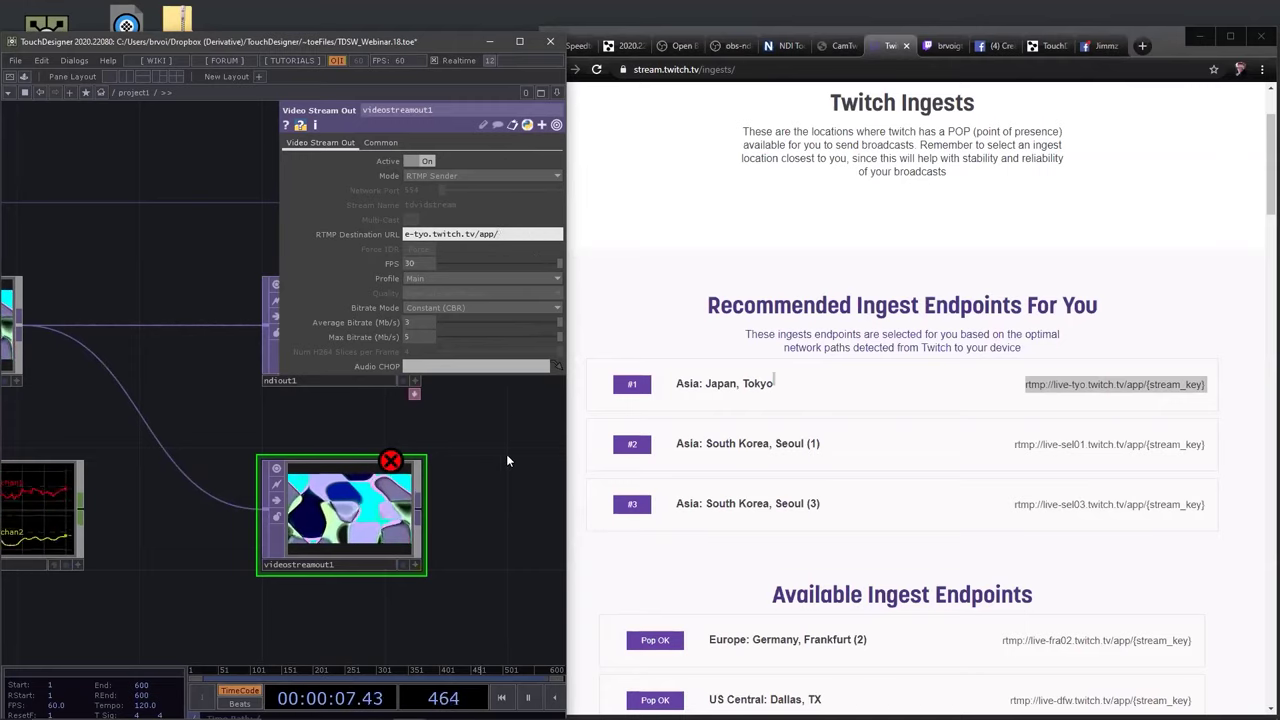
pyautogui.press('Return')
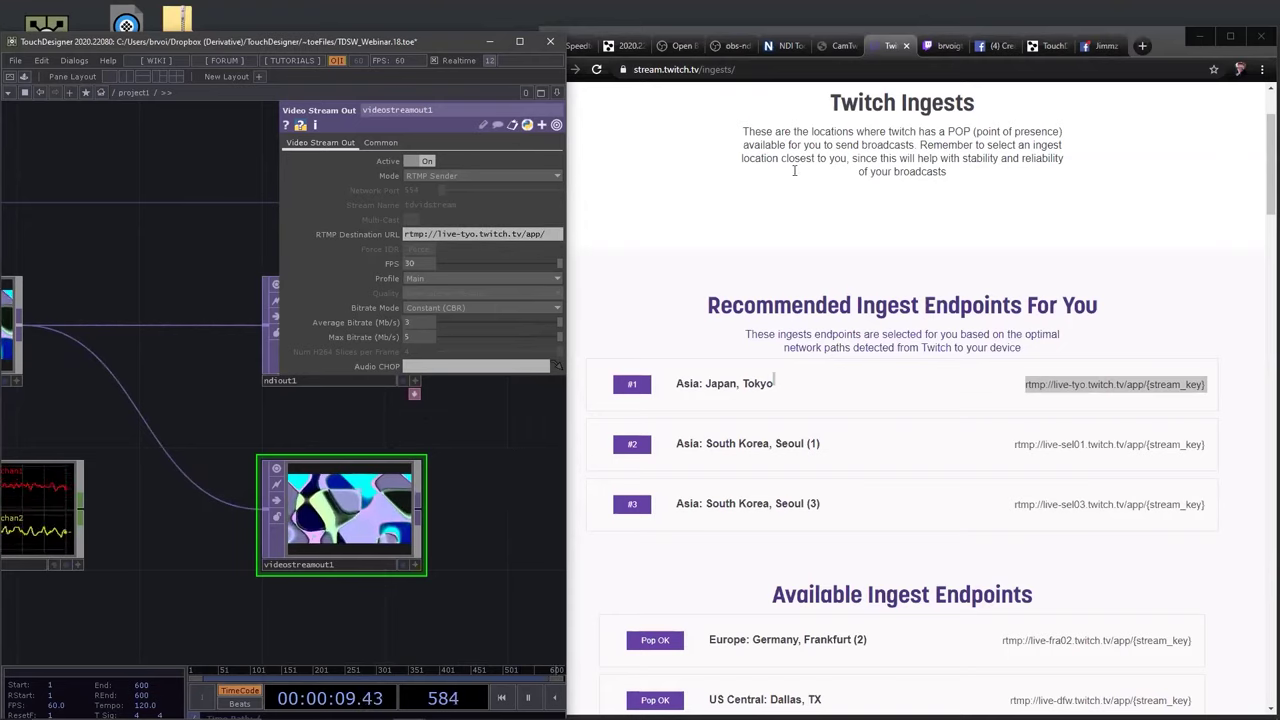
# Open the channel preferences in the Twitch creator dashboard and copy the primary stream key
pyautogui.click(944, 46)
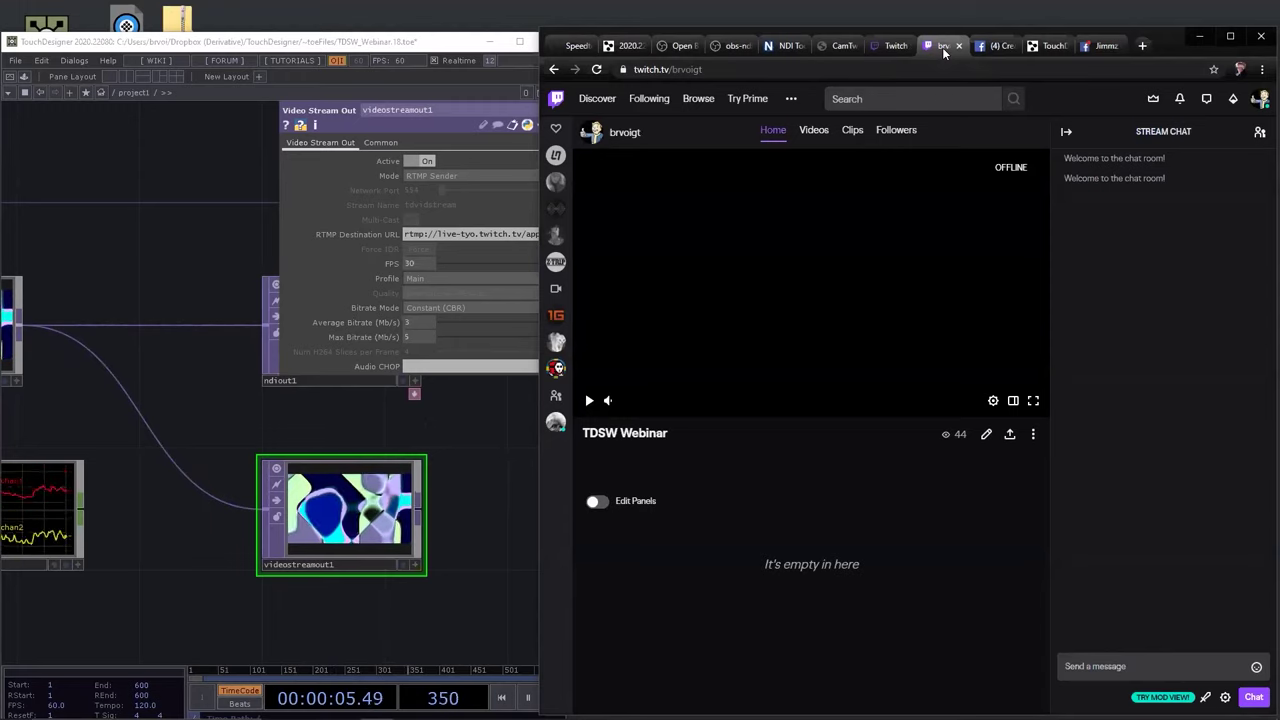
pyautogui.click(1260, 100)
pyautogui.click(1237, 252)
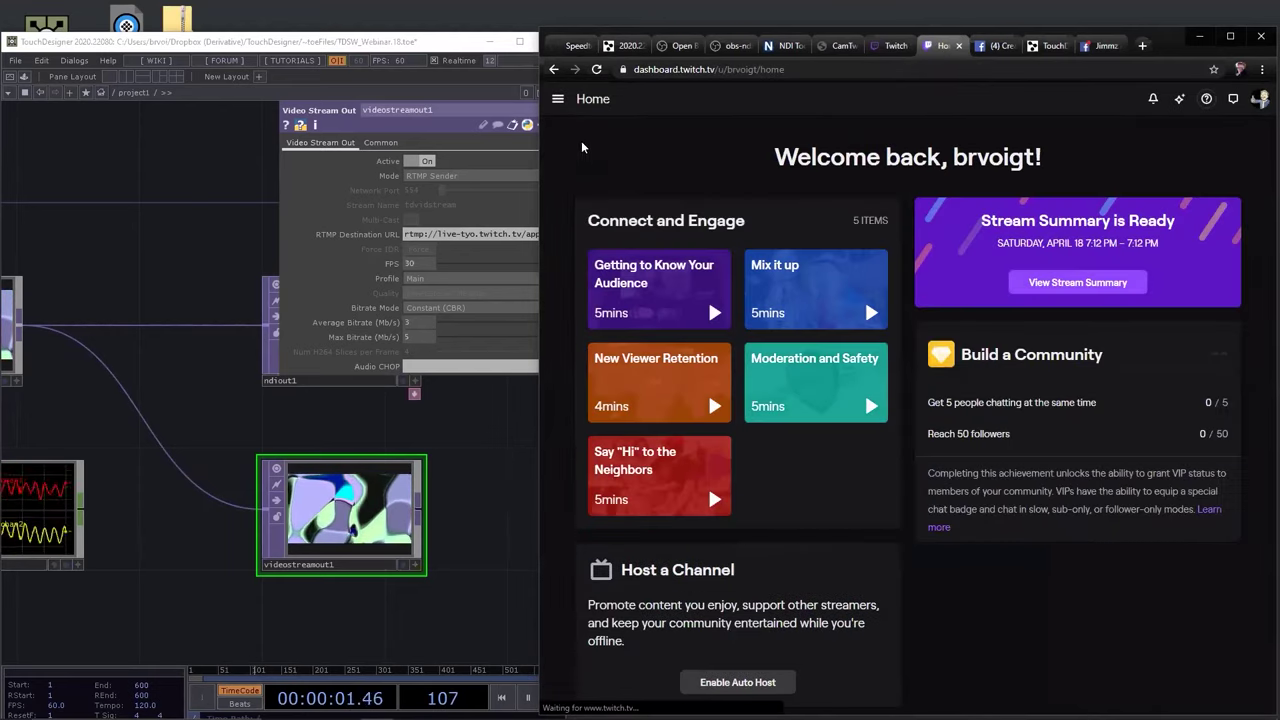
pyautogui.click(558, 99)
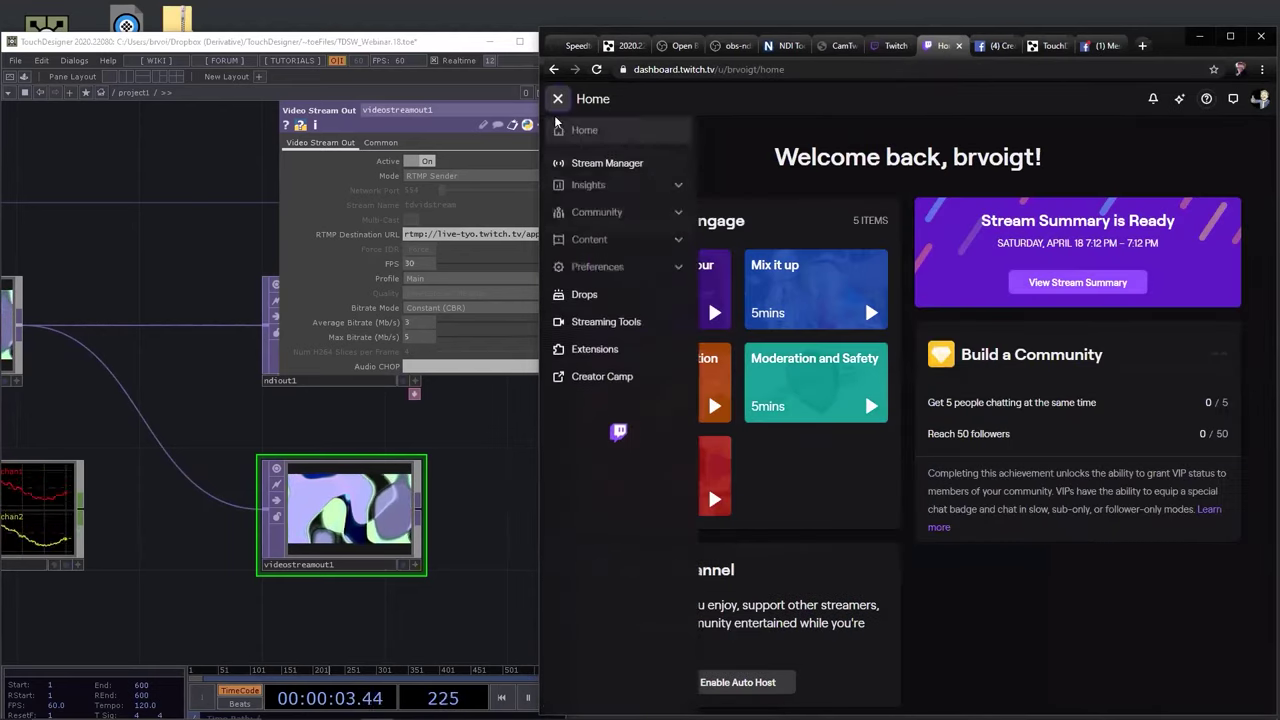
pyautogui.click(597, 274)
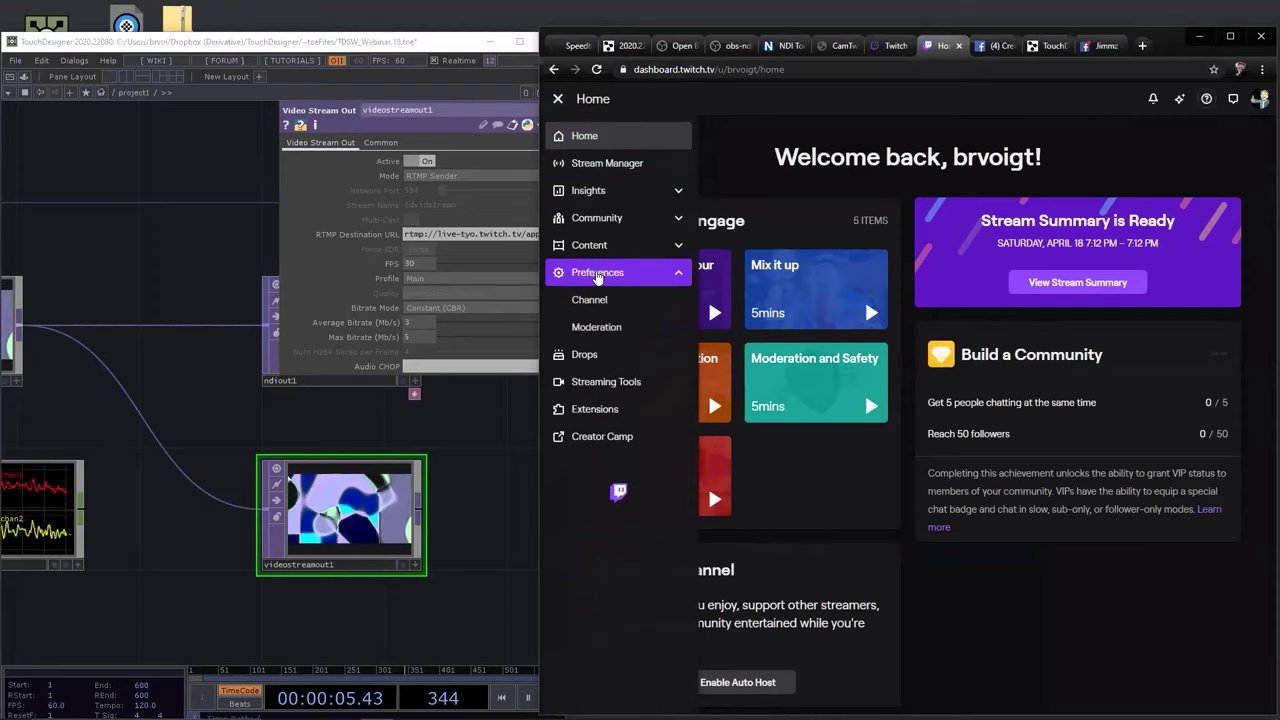
pyautogui.click(600, 300)
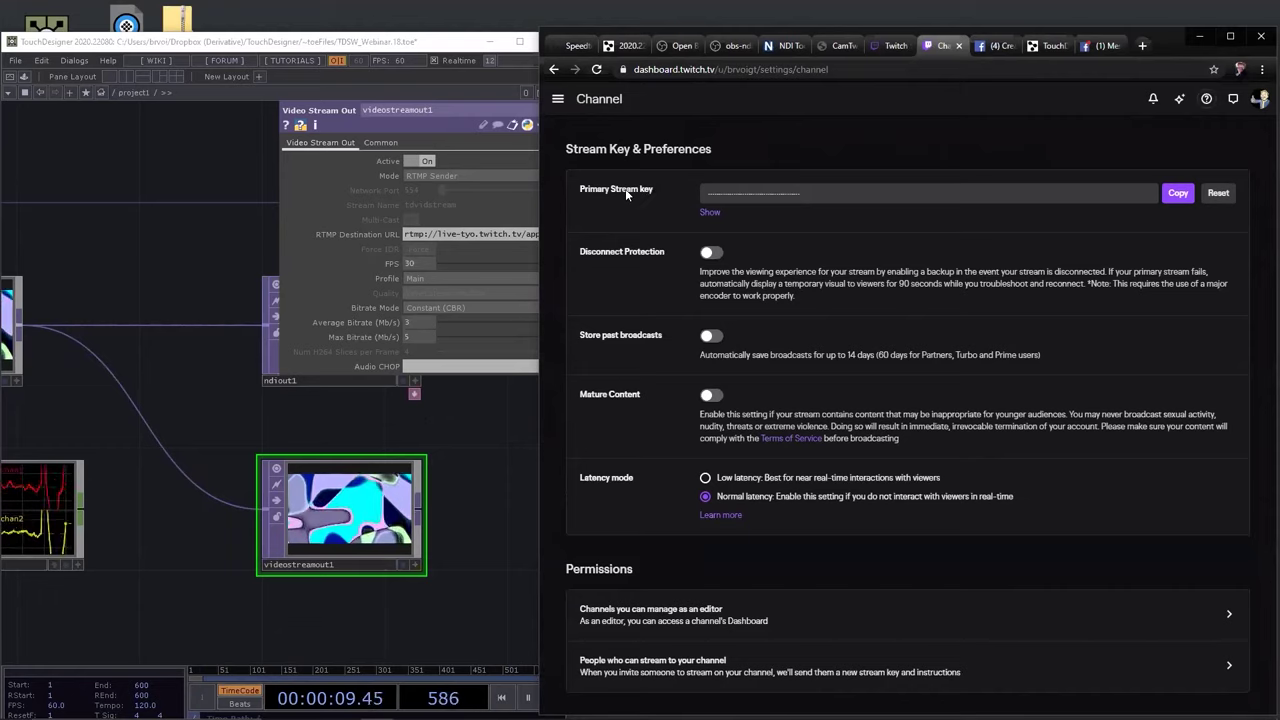
pyautogui.click(1180, 193)
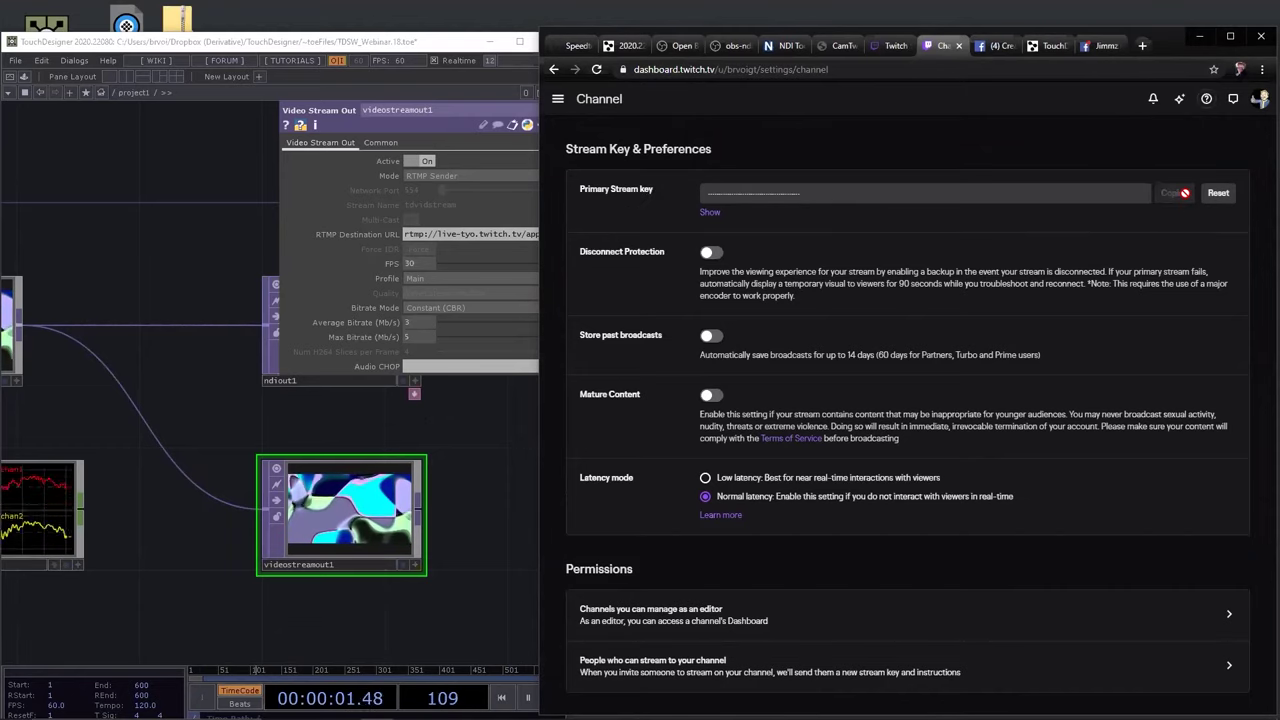
# Append the copied Twitch stream key to the end of videostreamout1's RTMP Destination URL
pyautogui.click(445, 398)
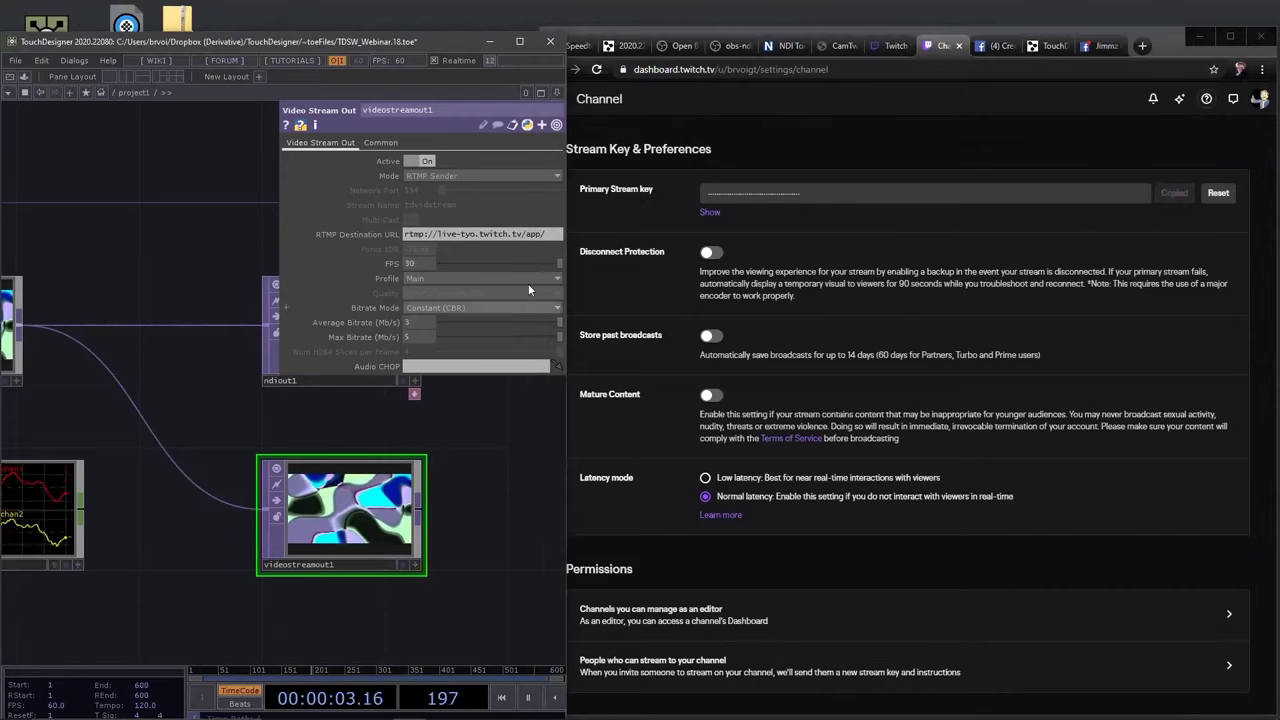
pyautogui.click(553, 238)
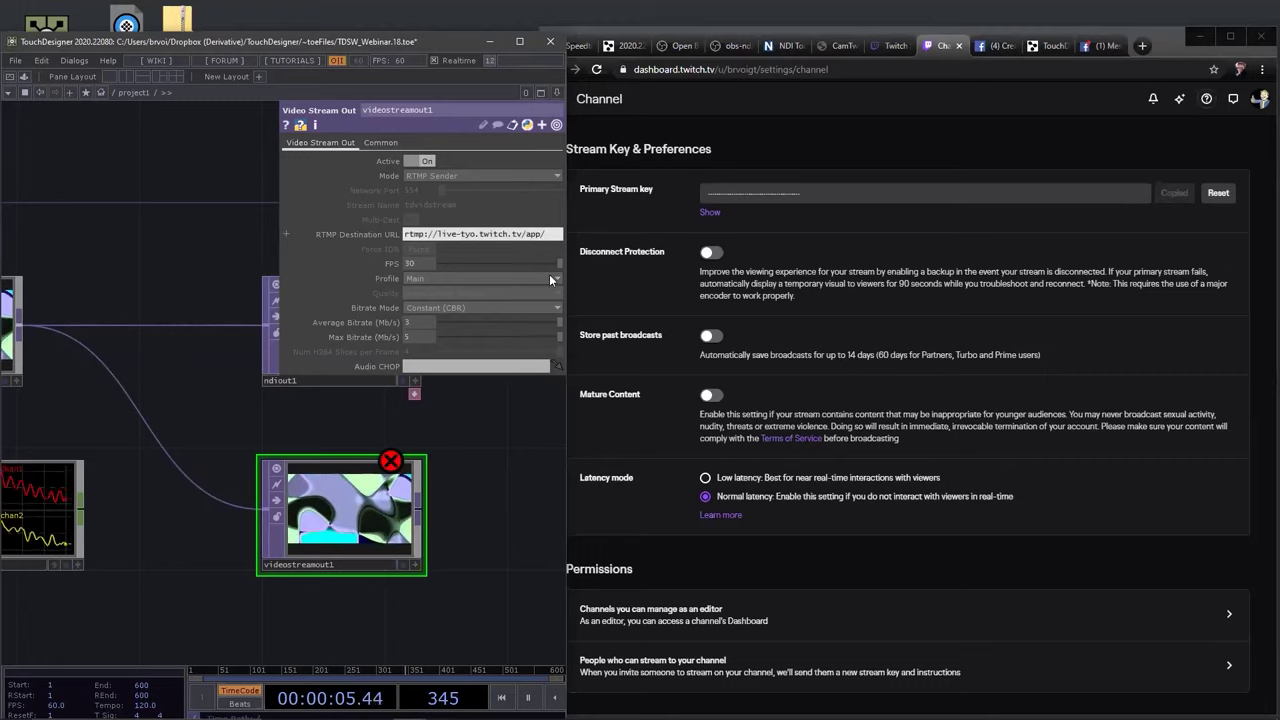
pyautogui.hotkey('ctrl', 'v')
pyautogui.press('Return')
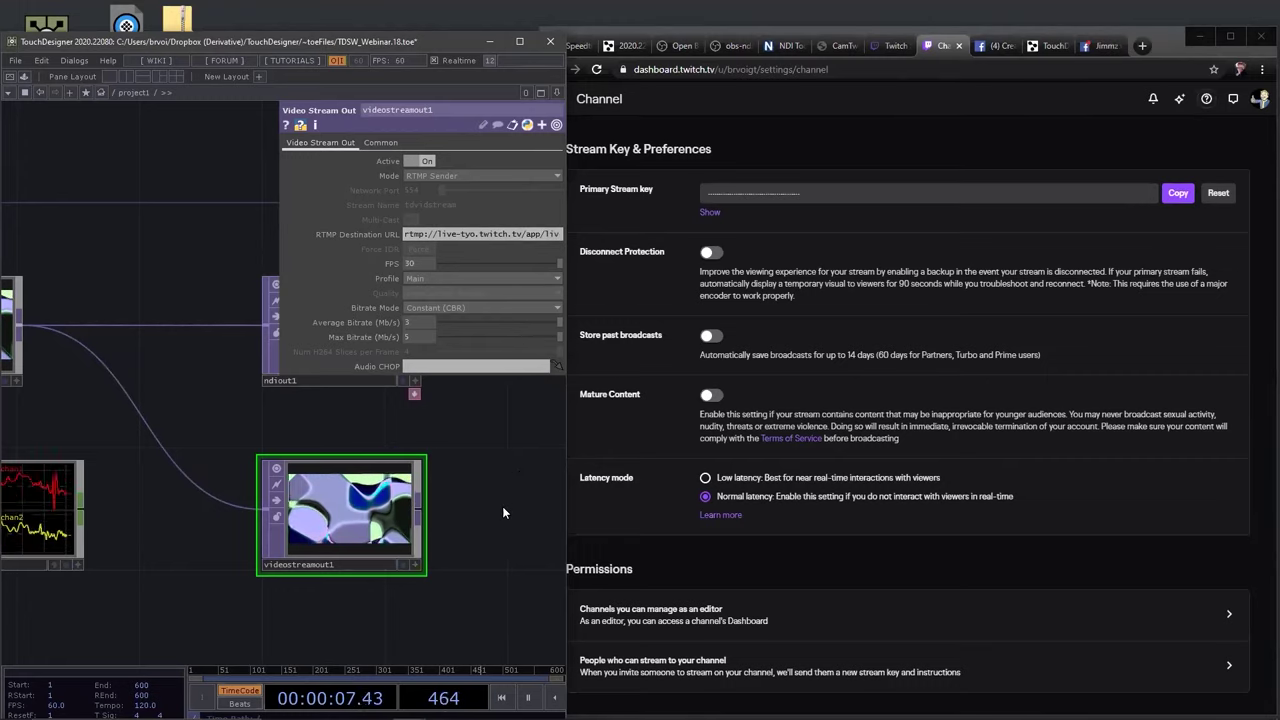
pyautogui.moveTo(503, 508); pyautogui.dragTo(496, 511)
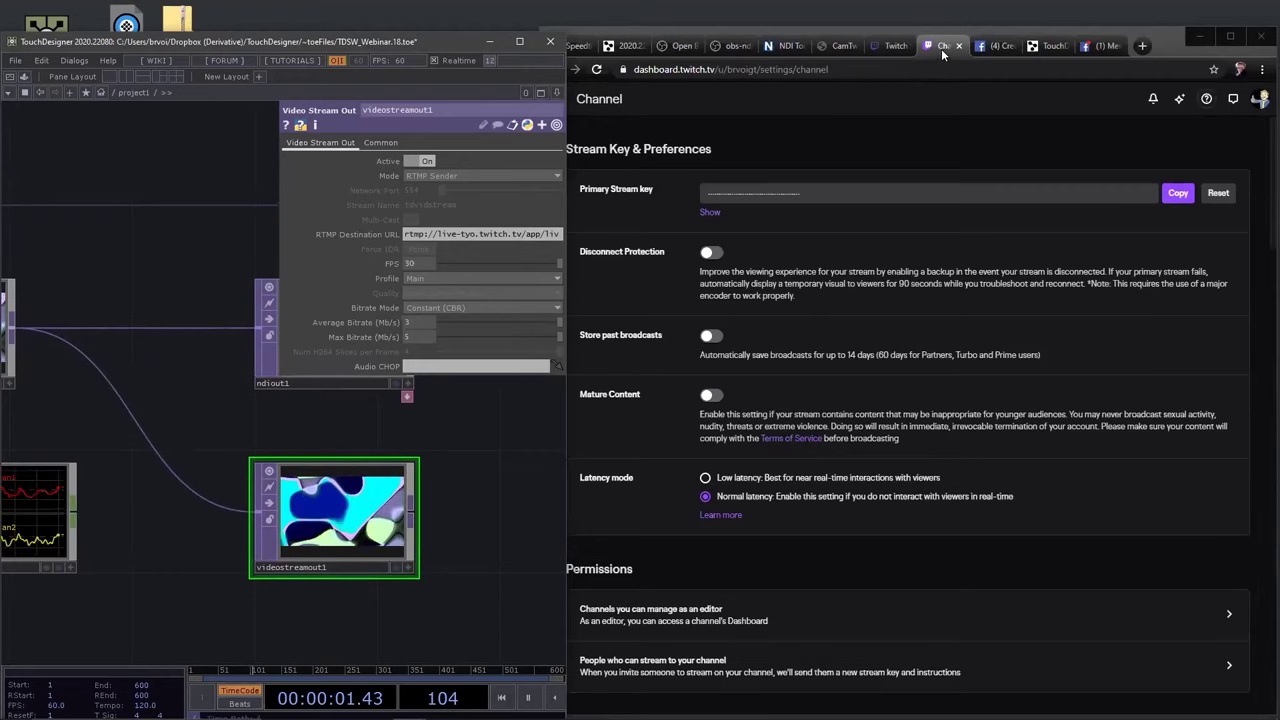
# Return to the Twitch channel page and check the incoming stream against the videostreamout1 operator
pyautogui.click(1260, 99)
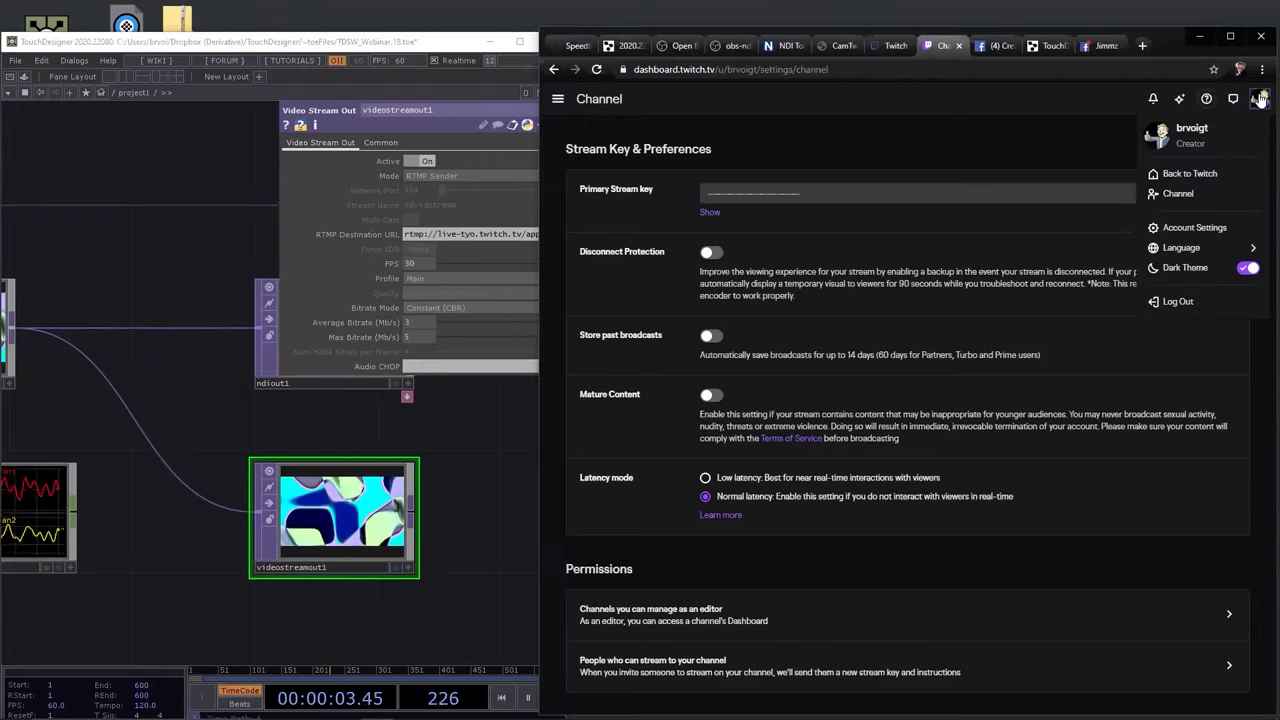
pyautogui.click(1186, 173)
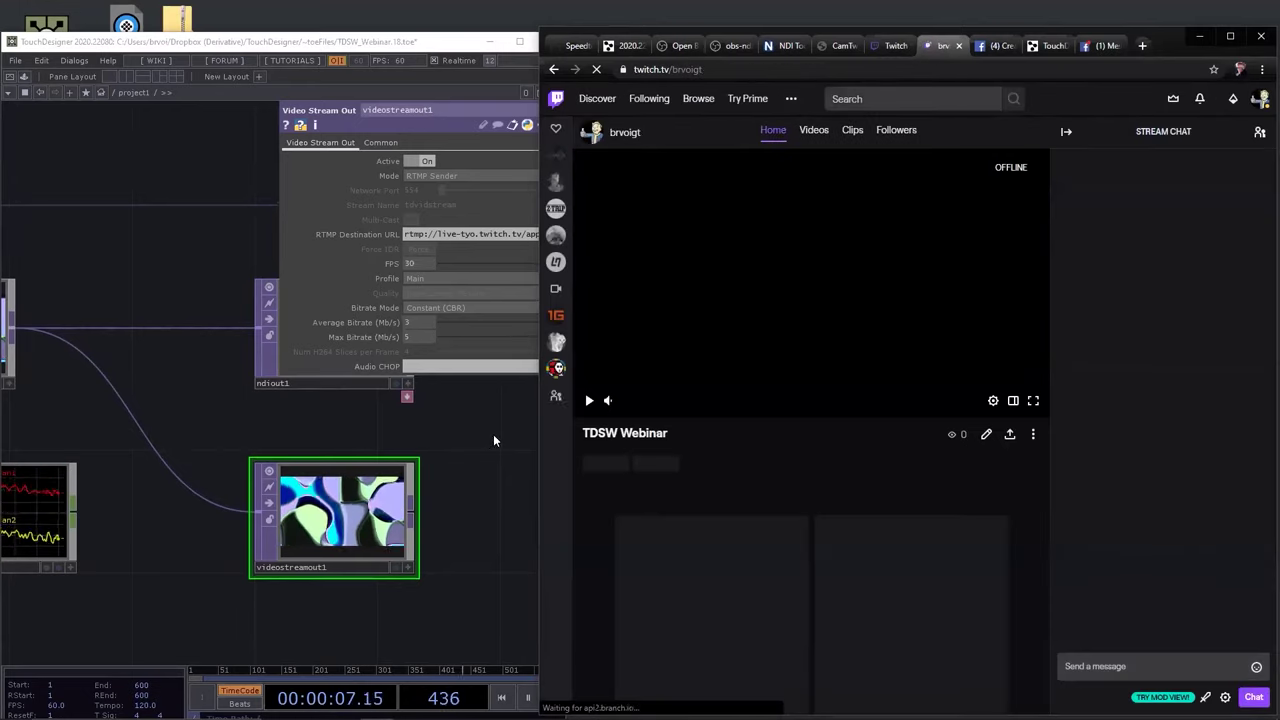
pyautogui.moveTo(493, 440); pyautogui.dragTo(417, 461)
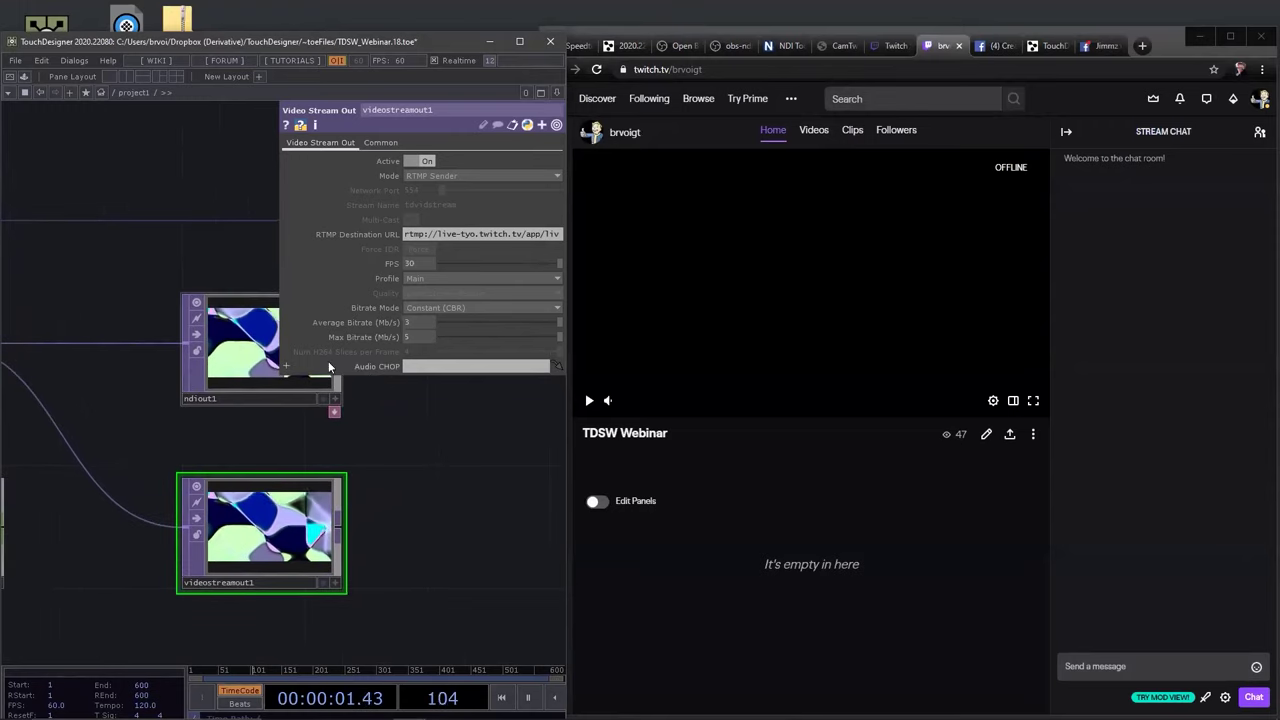
pyautogui.moveTo(279, 260); pyautogui.dragTo(256, 260)
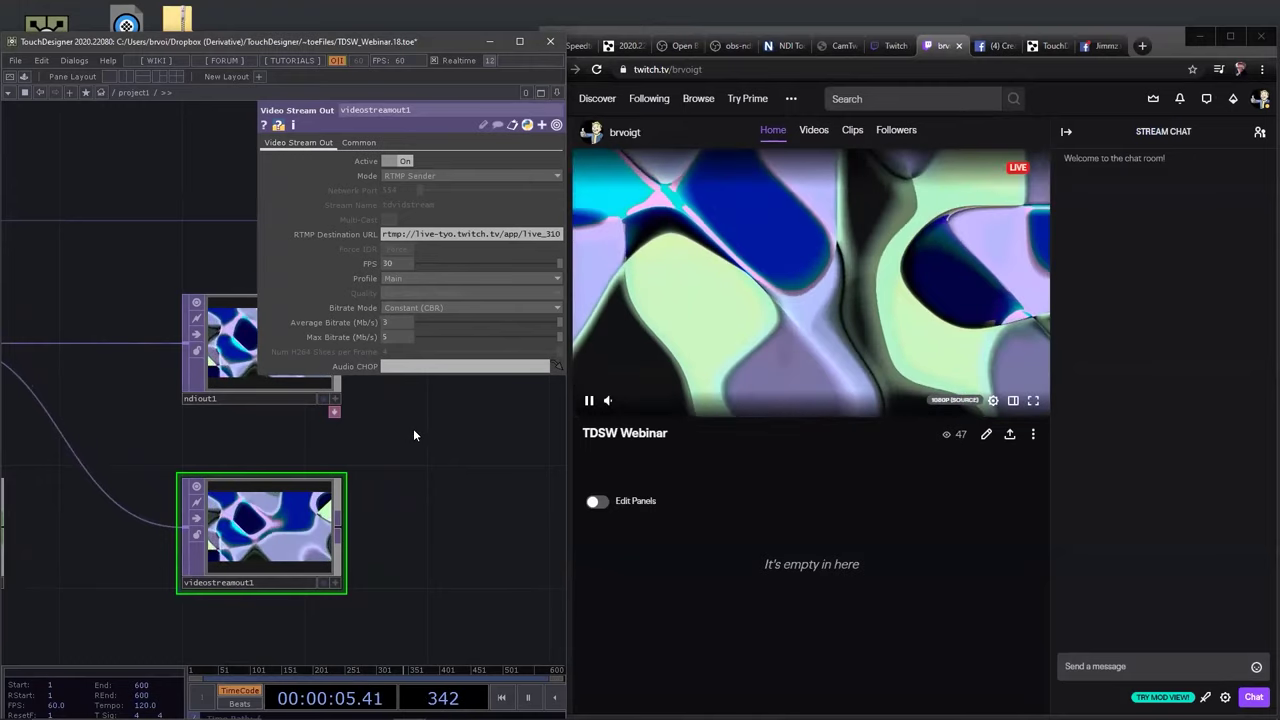
pyautogui.moveTo(458, 460); pyautogui.dragTo(494, 440)
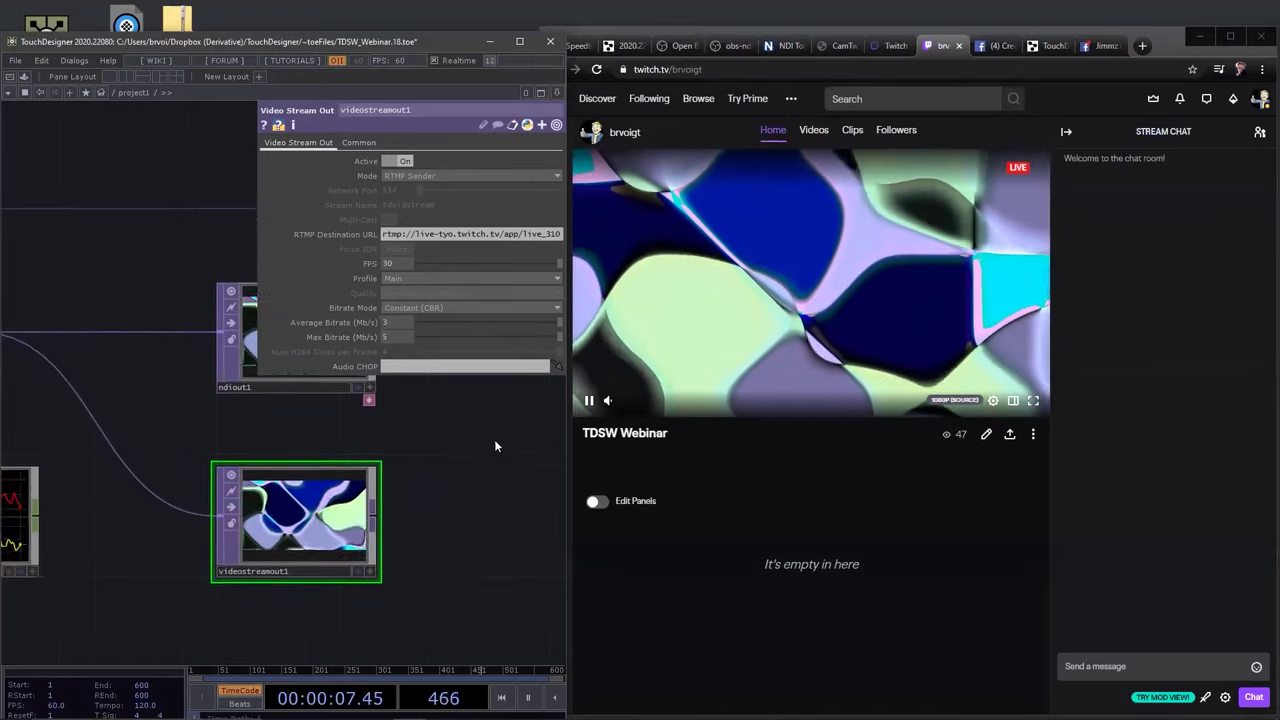
# Assign the audiofilein1 operator as the Audio CHOP of videostreamout1
pyautogui.scroll(-2, 498, 440)
pyautogui.moveTo(78, 505); pyautogui.dragTo(400, 367)
pyautogui.moveTo(451, 436); pyautogui.dragTo(430, 470)
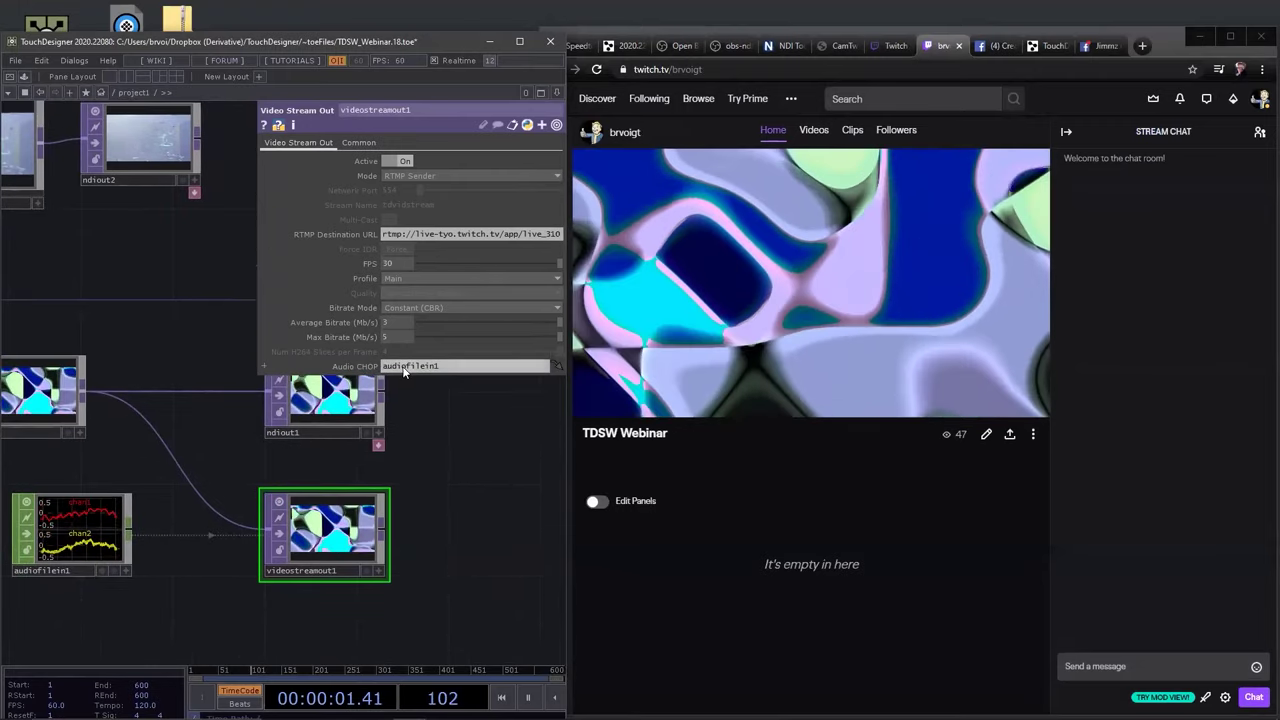
# Check the audio of the live Twitch stream at a lowered player volume, and pause the player
pyautogui.moveTo(721, 358)
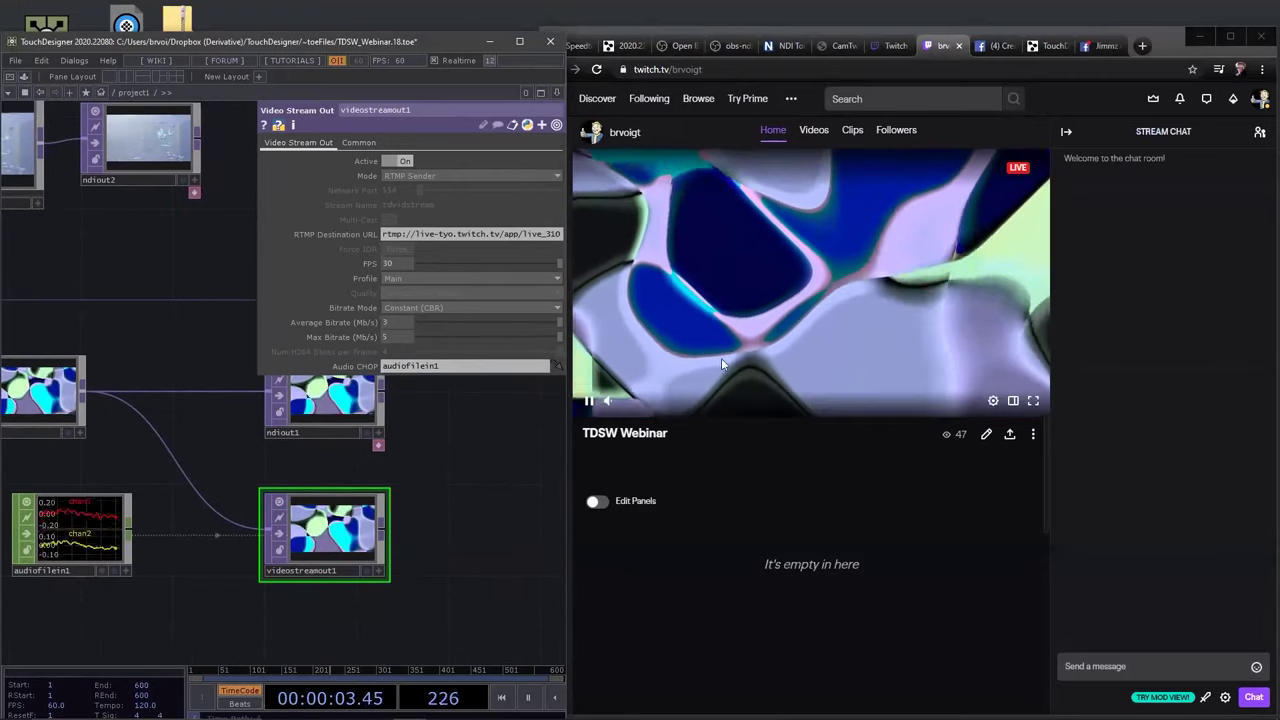
pyautogui.click(742, 284)
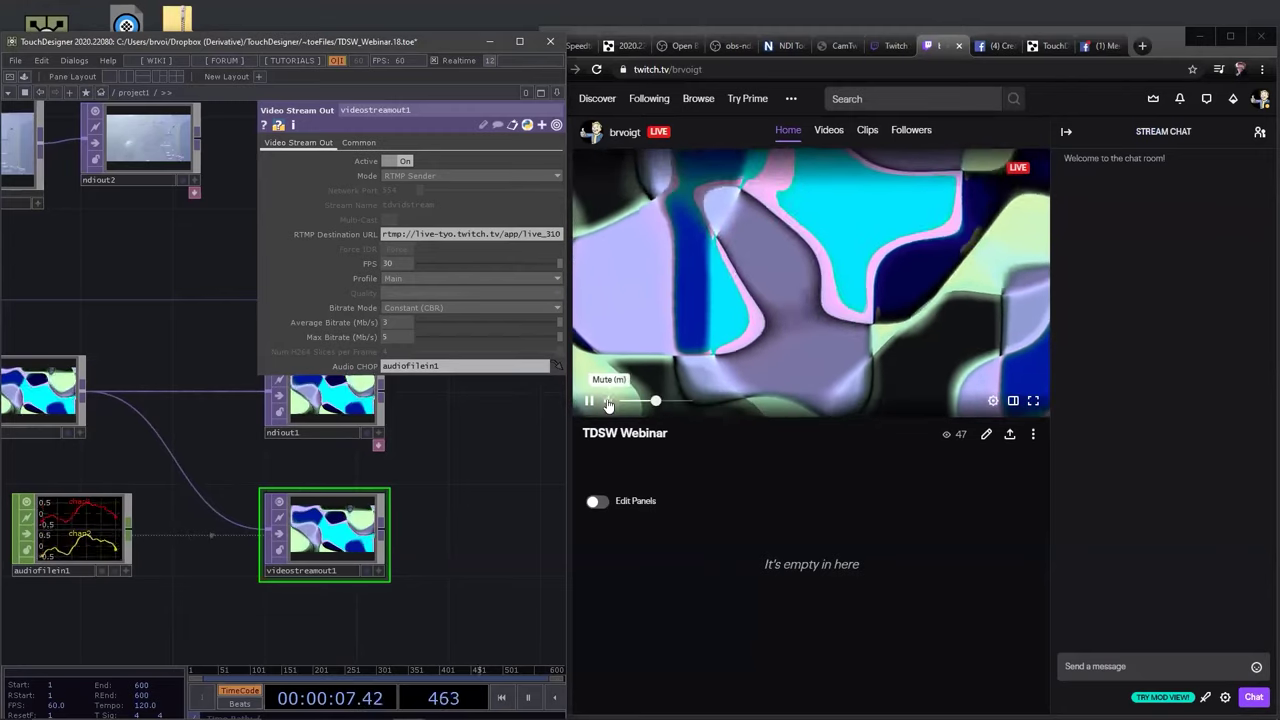
pyautogui.moveTo(654, 402); pyautogui.dragTo(637, 405)
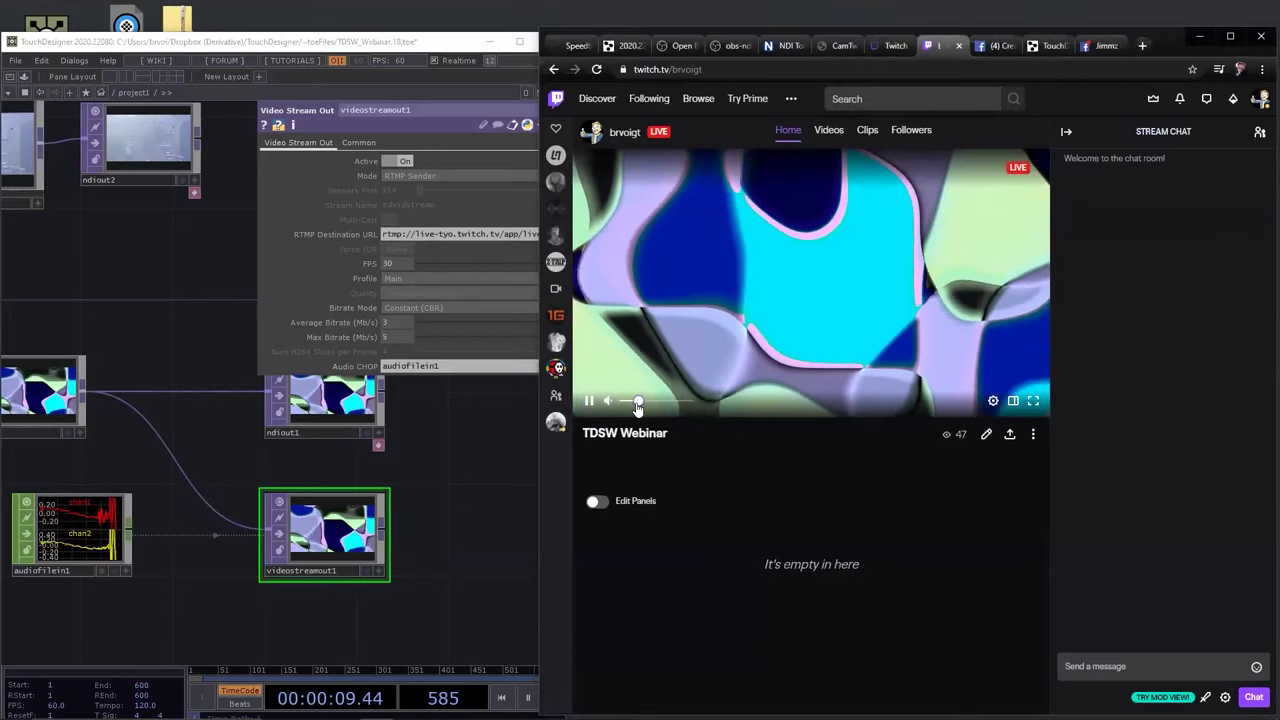
pyautogui.click(590, 402)
pyautogui.click(590, 402)
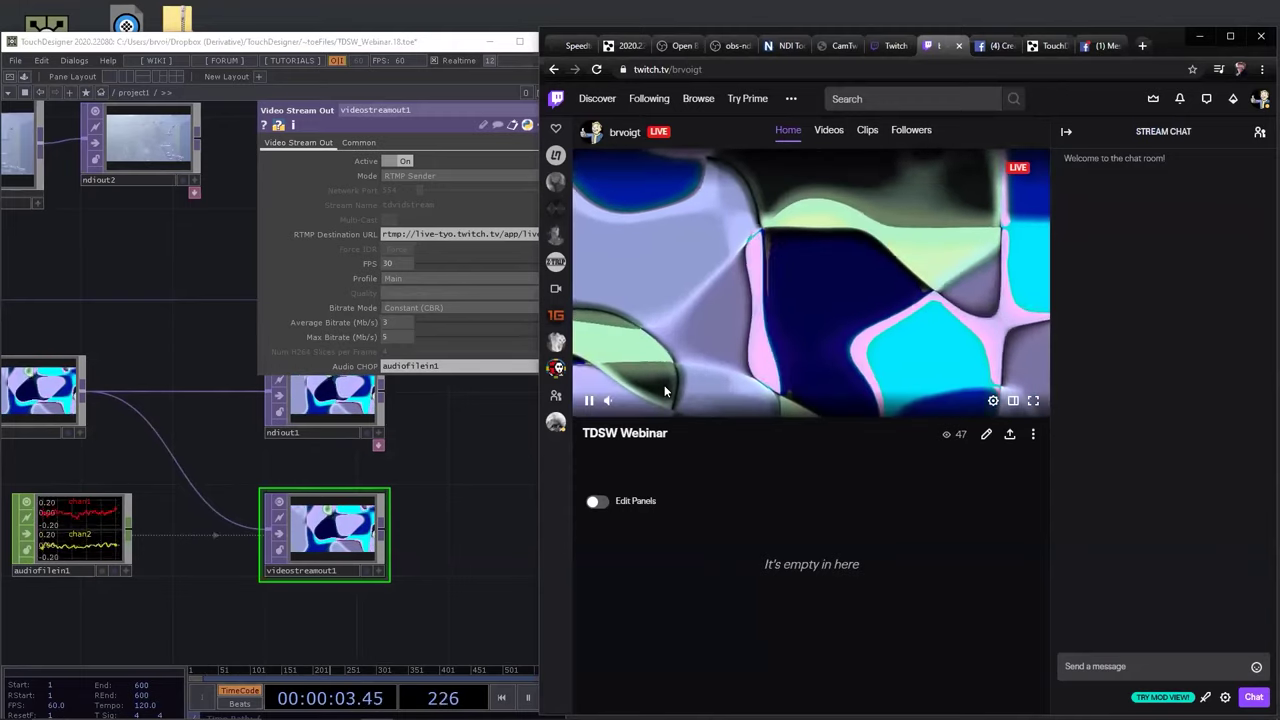
pyautogui.click(589, 401)
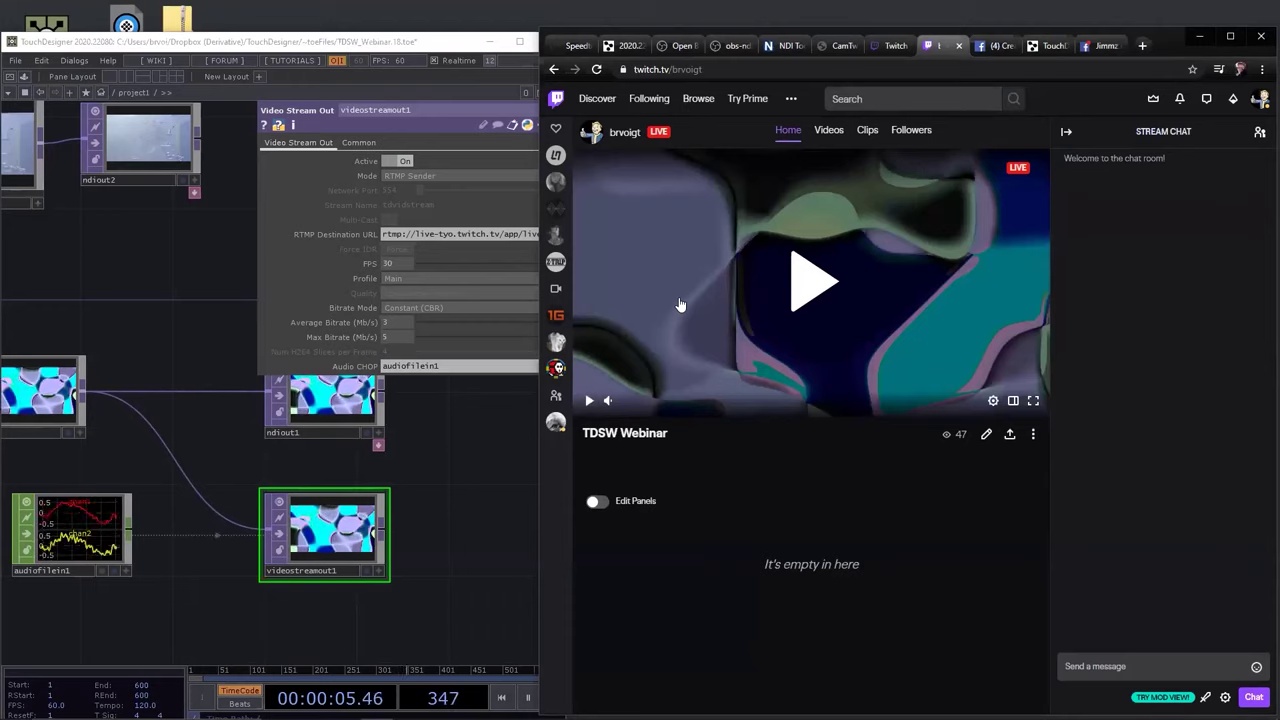
# Create a new live stream on Facebook's Go Live page and bring up its Live API settings
pyautogui.click(995, 46)
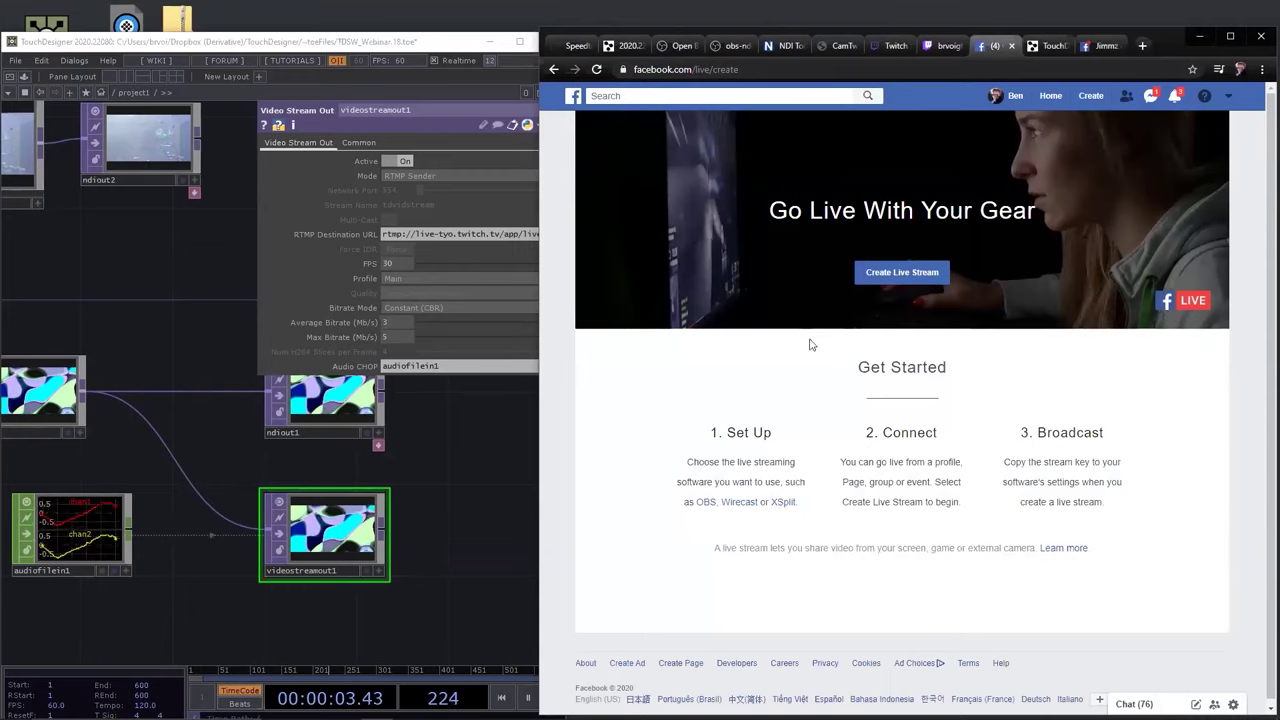
pyautogui.click(903, 272)
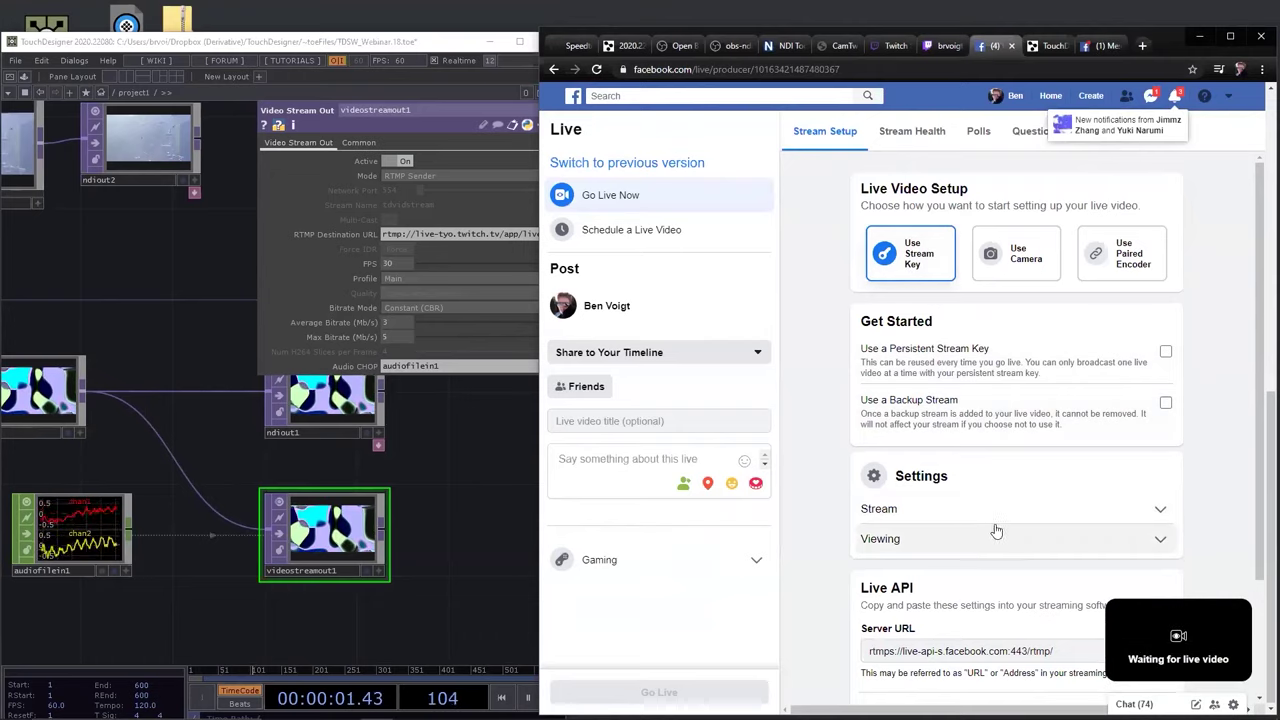
pyautogui.scroll(-2, 994, 531)
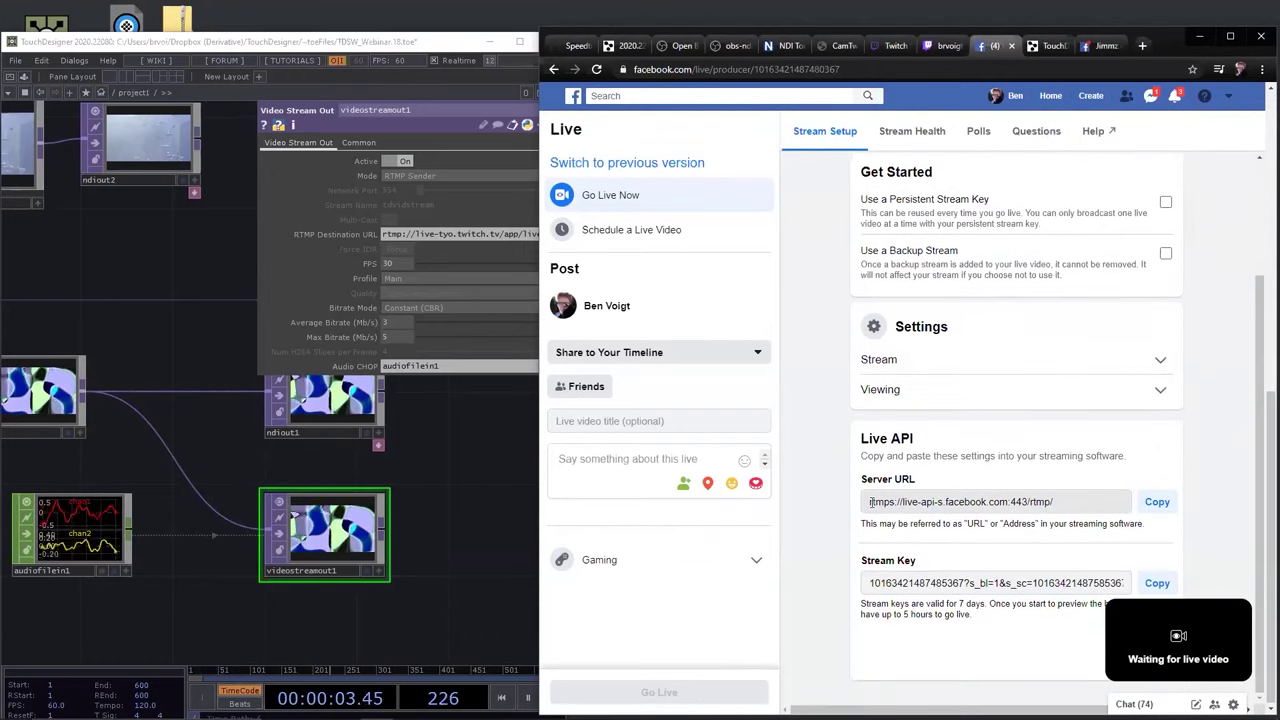
# Copy the Facebook server URL and set videostreamout1's RTMP Destination URL to rtmps://live-api-s.facebook.com:443/rtmp/
pyautogui.moveTo(1085, 506); pyautogui.dragTo(852, 507)
pyautogui.click(418, 233)
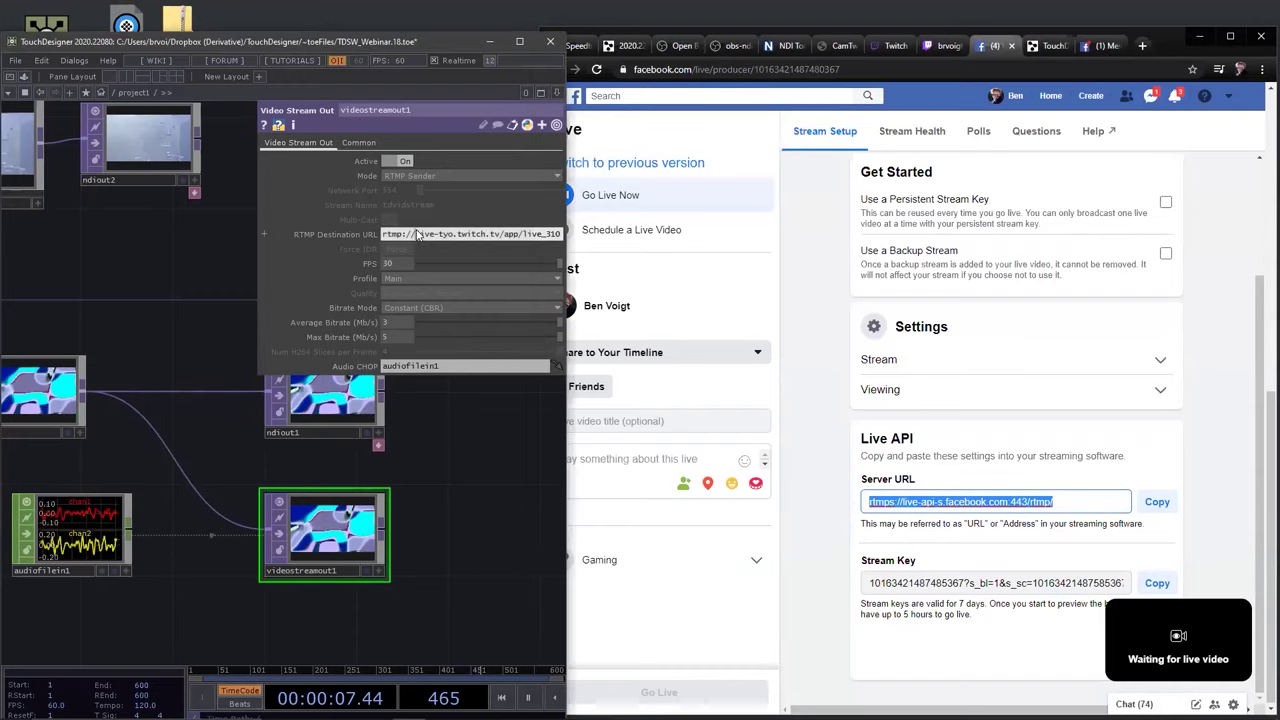
pyautogui.hotkey('ctrl', 'v')
pyautogui.press('Return')
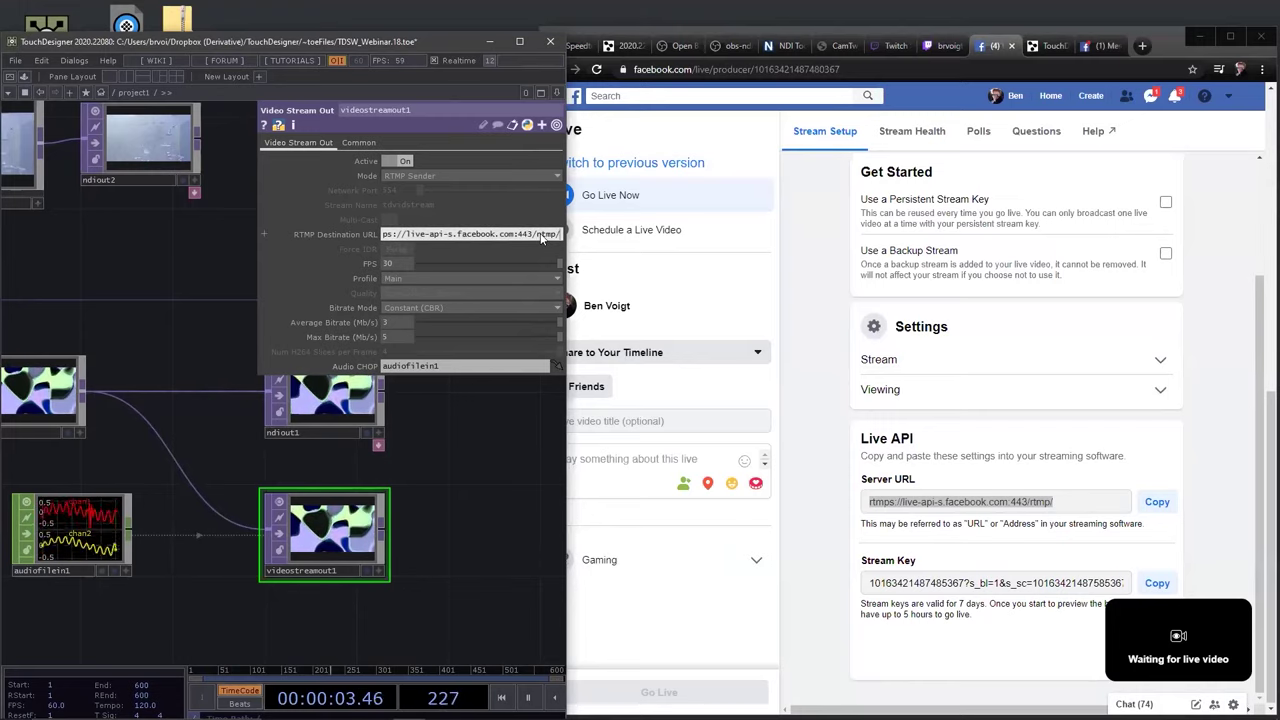
# Copy the Facebook stream key and append it to the end of videostreamout1's RTMP Destination URL
pyautogui.click(1158, 584)
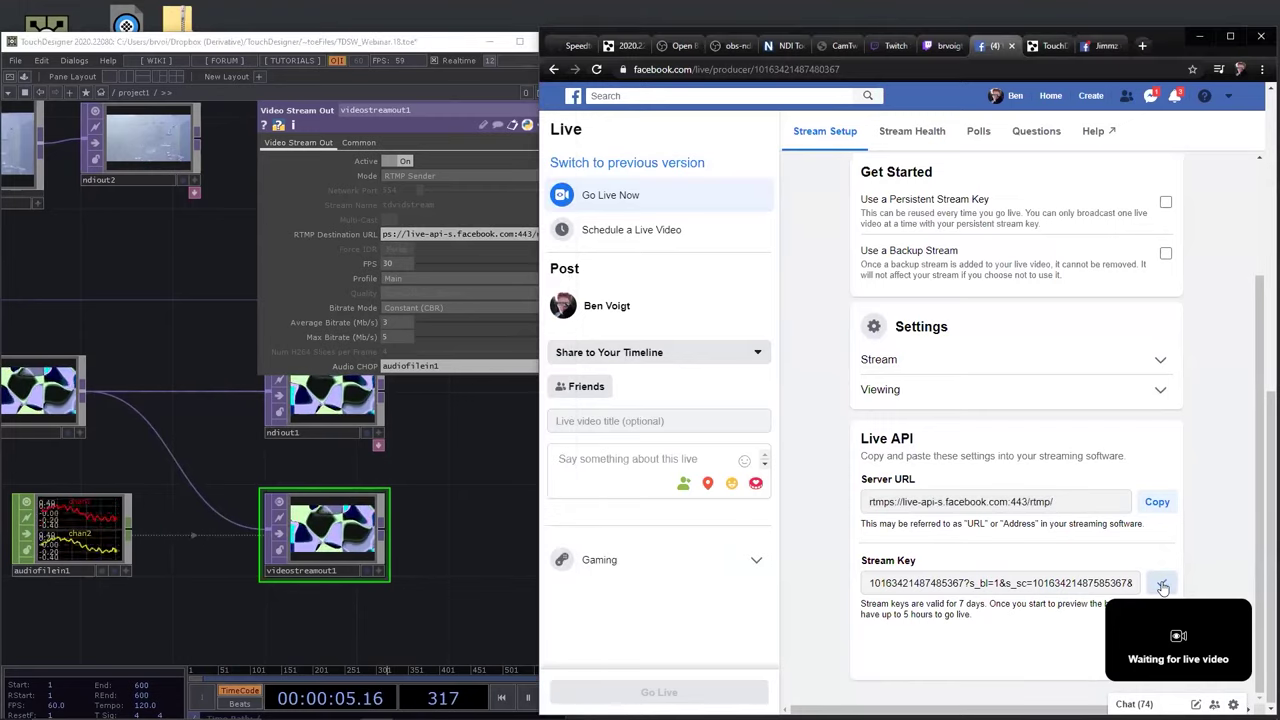
pyautogui.click(500, 236)
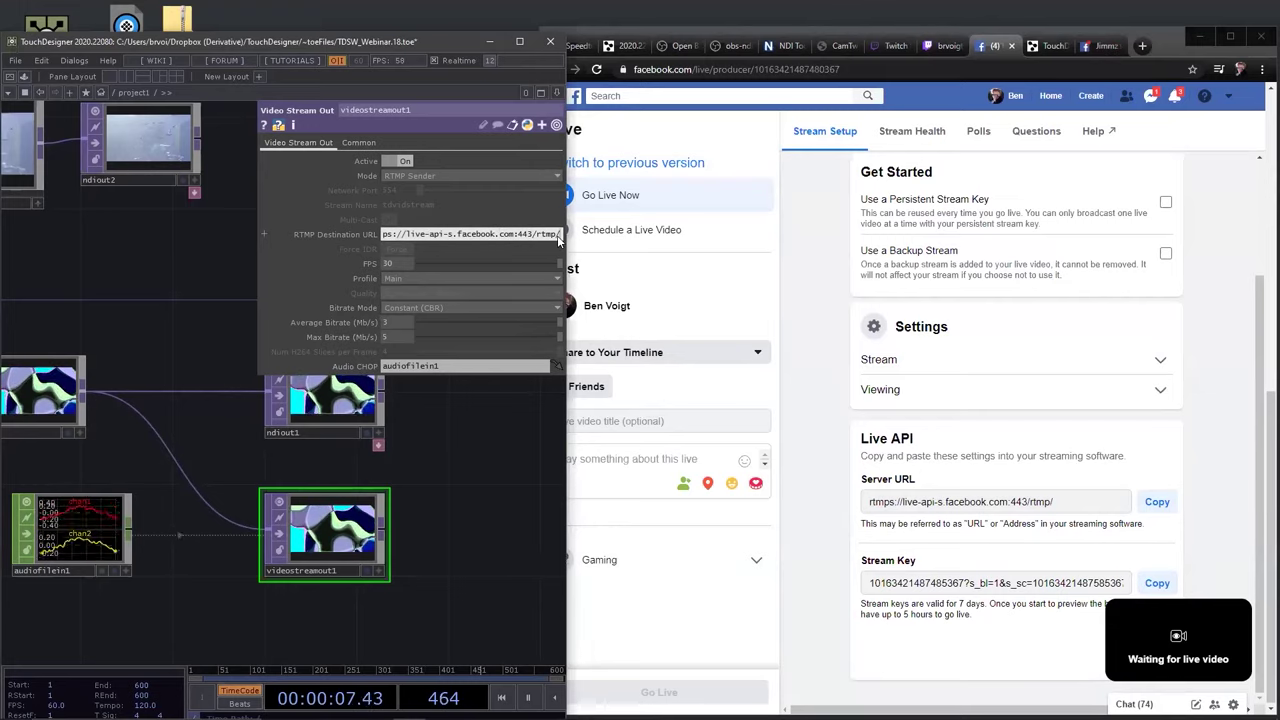
pyautogui.hotkey('ctrl', 'v')
pyautogui.click(496, 457)
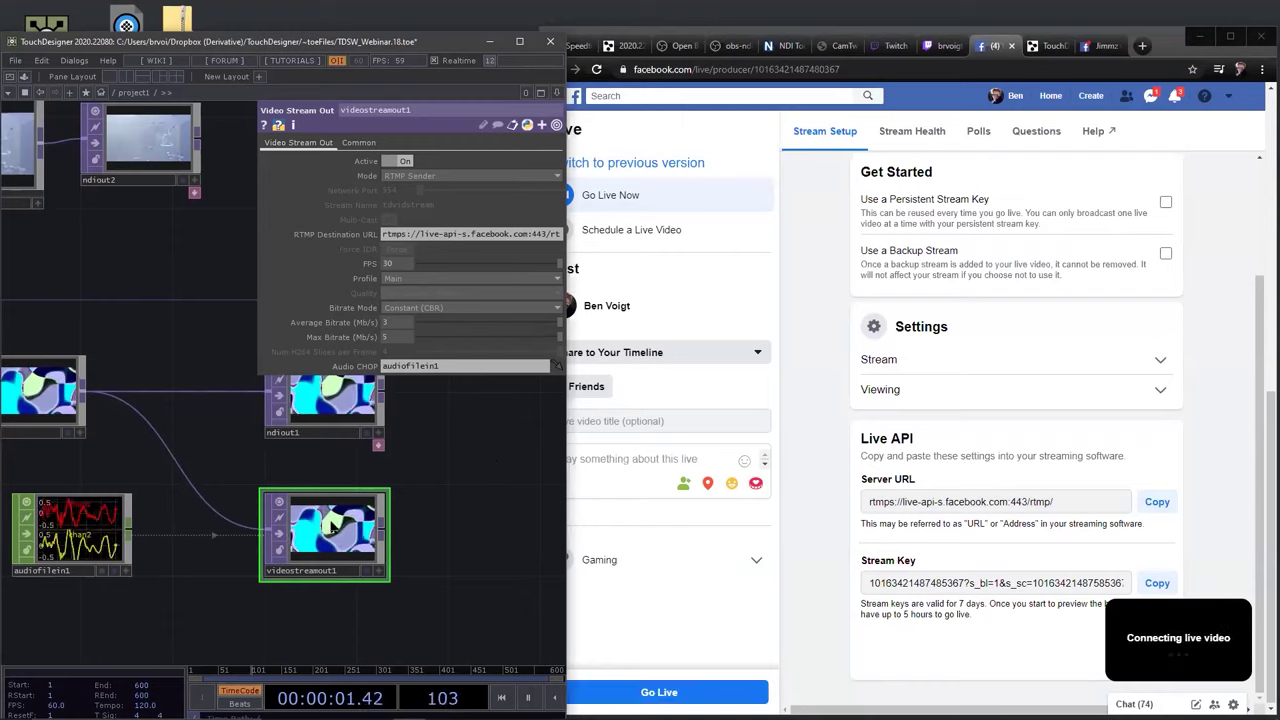
# Check the incoming video in the Facebook live preview and minimize the comment pop-up opened from the notification
pyautogui.moveTo(1140, 667)
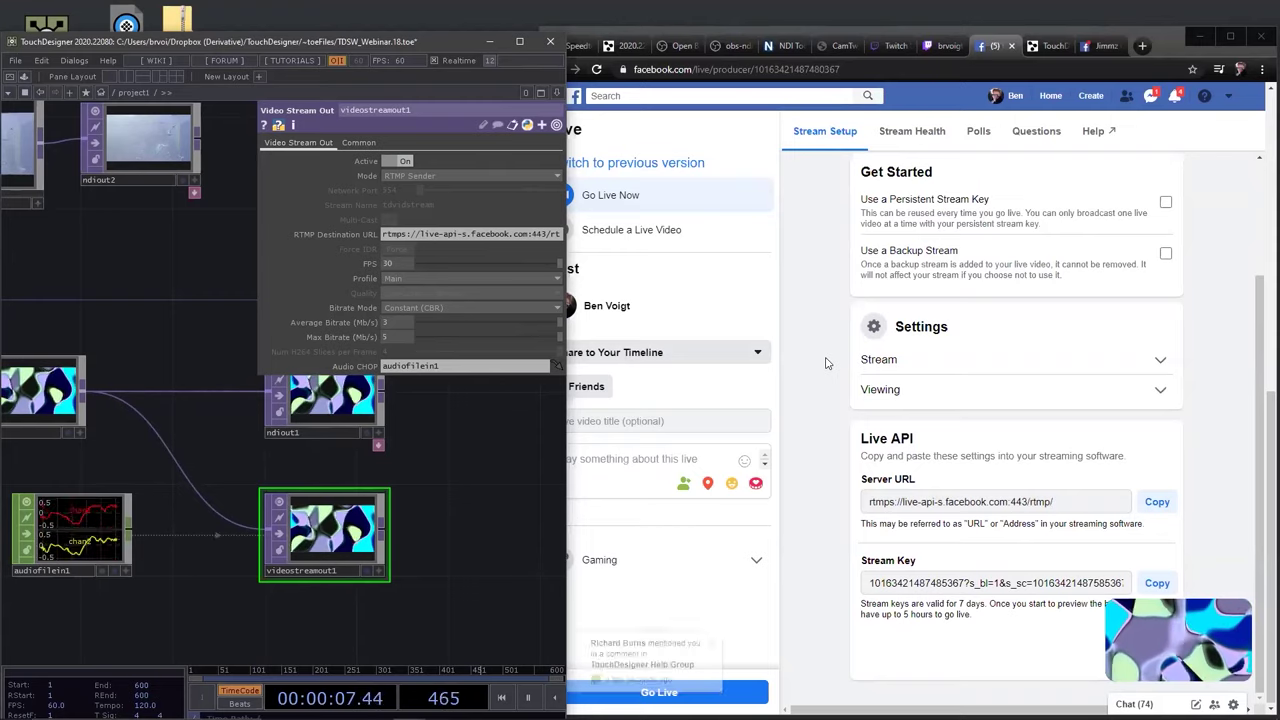
pyautogui.click(645, 658)
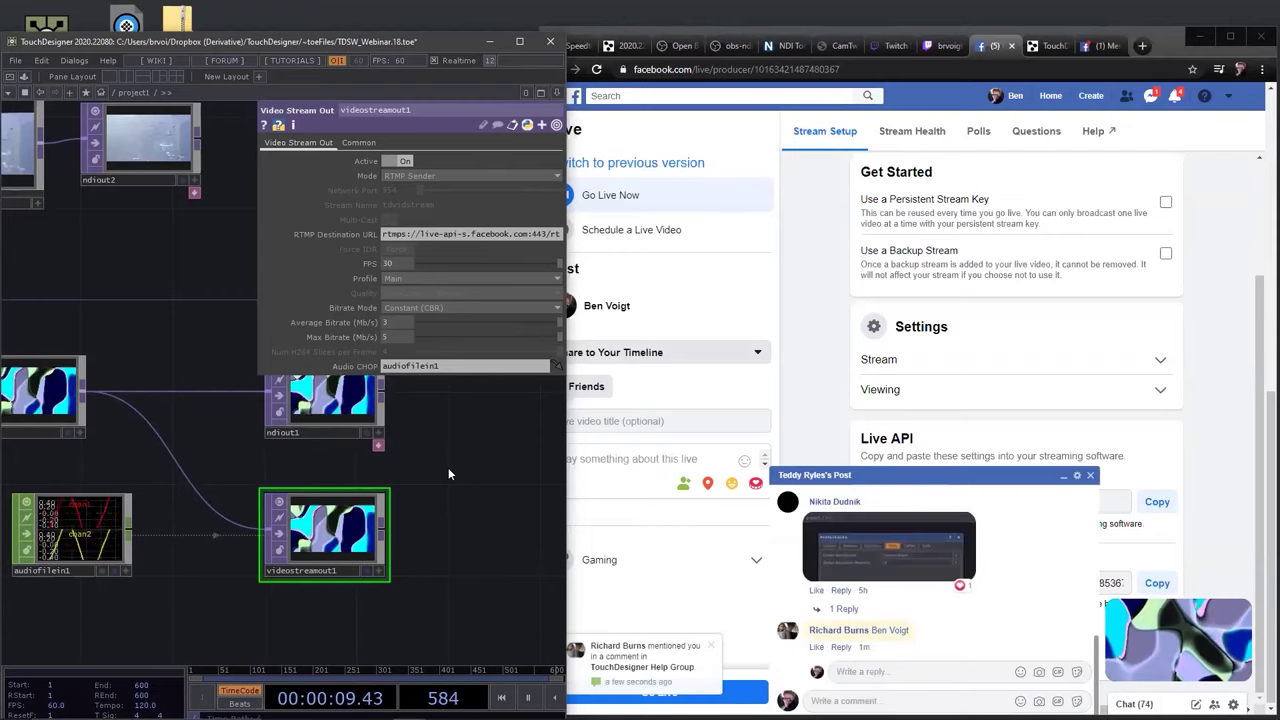
pyautogui.click(1063, 475)
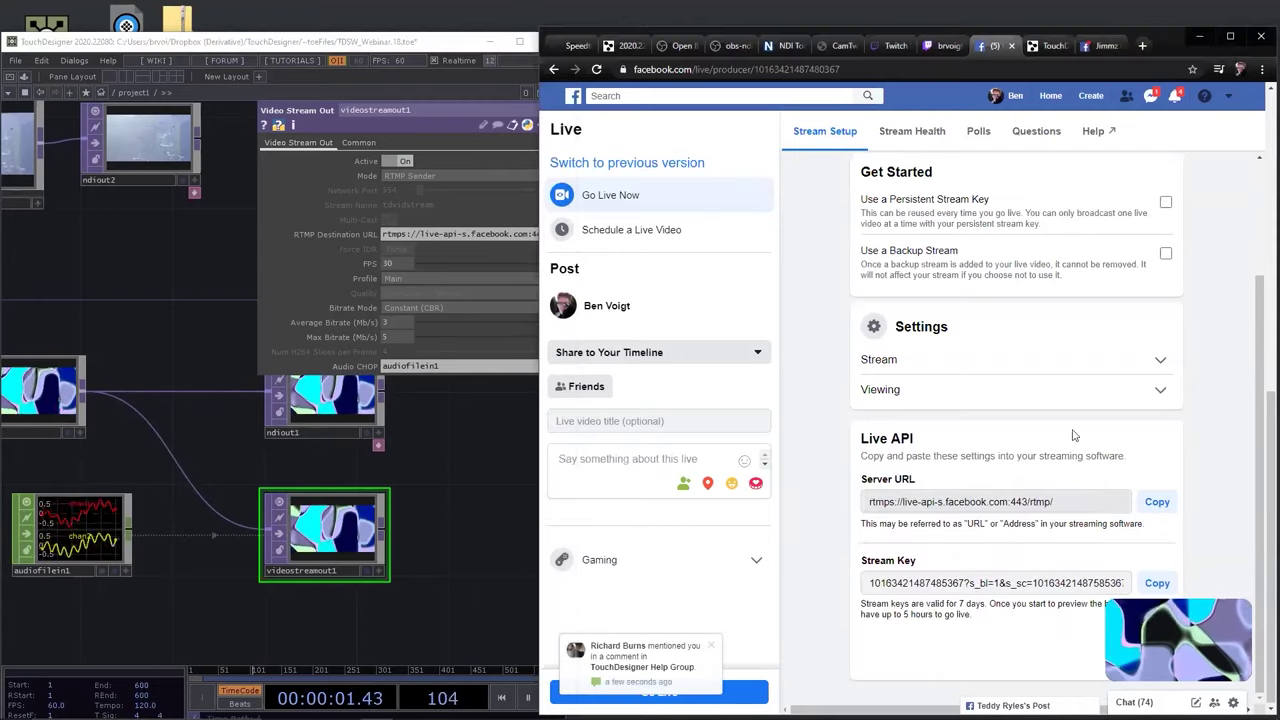
# Return to the TouchDesigner webinar project, maximize its window and switch the project's power off
pyautogui.click(1045, 45)
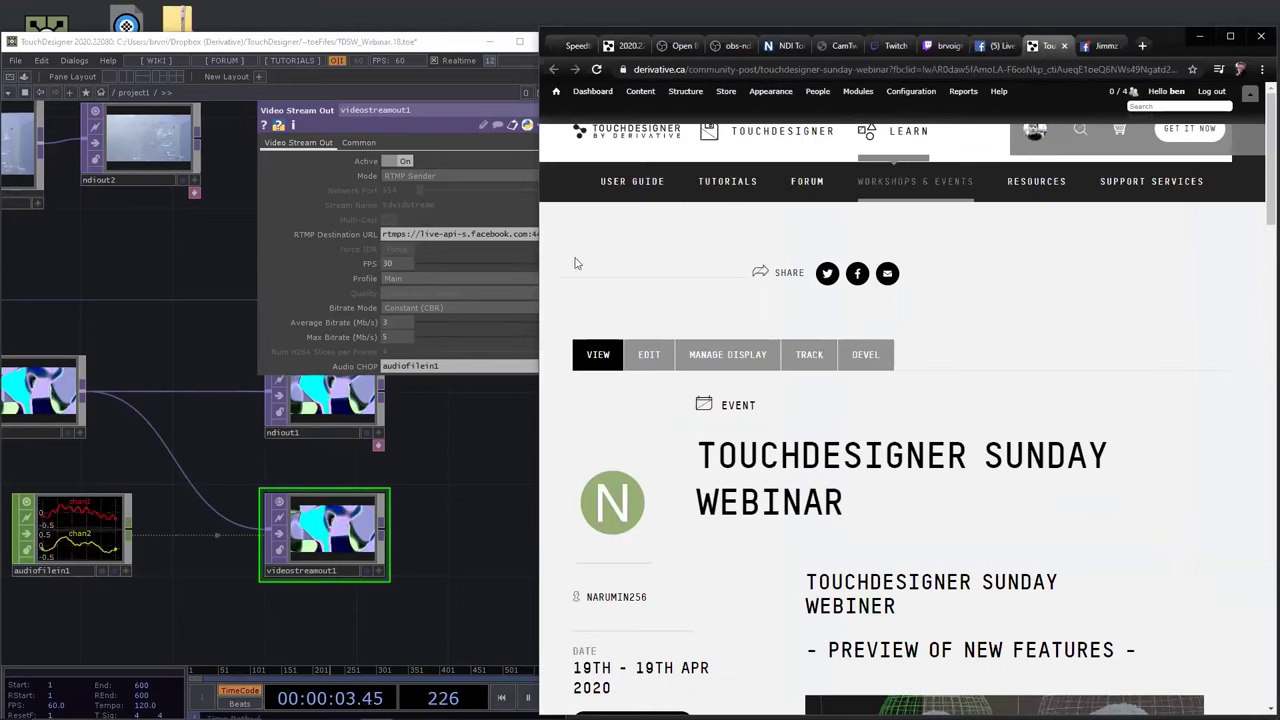
pyautogui.click(146, 283)
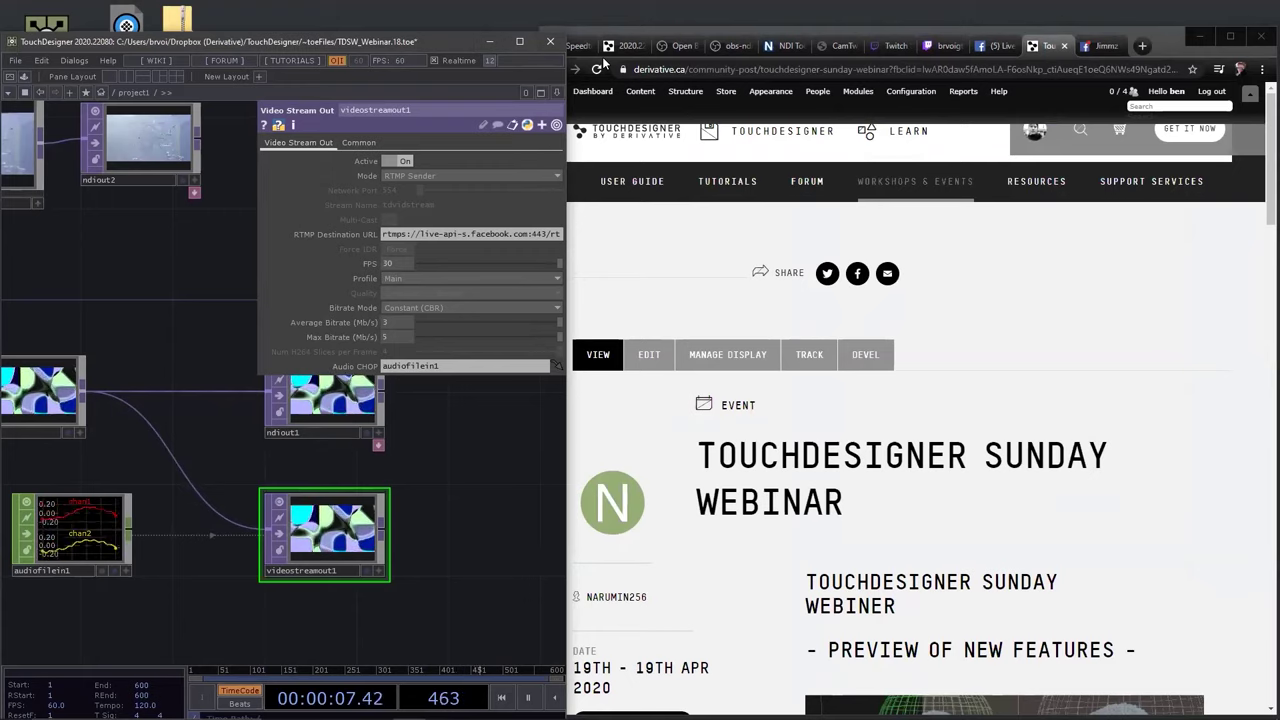
pyautogui.click(519, 41)
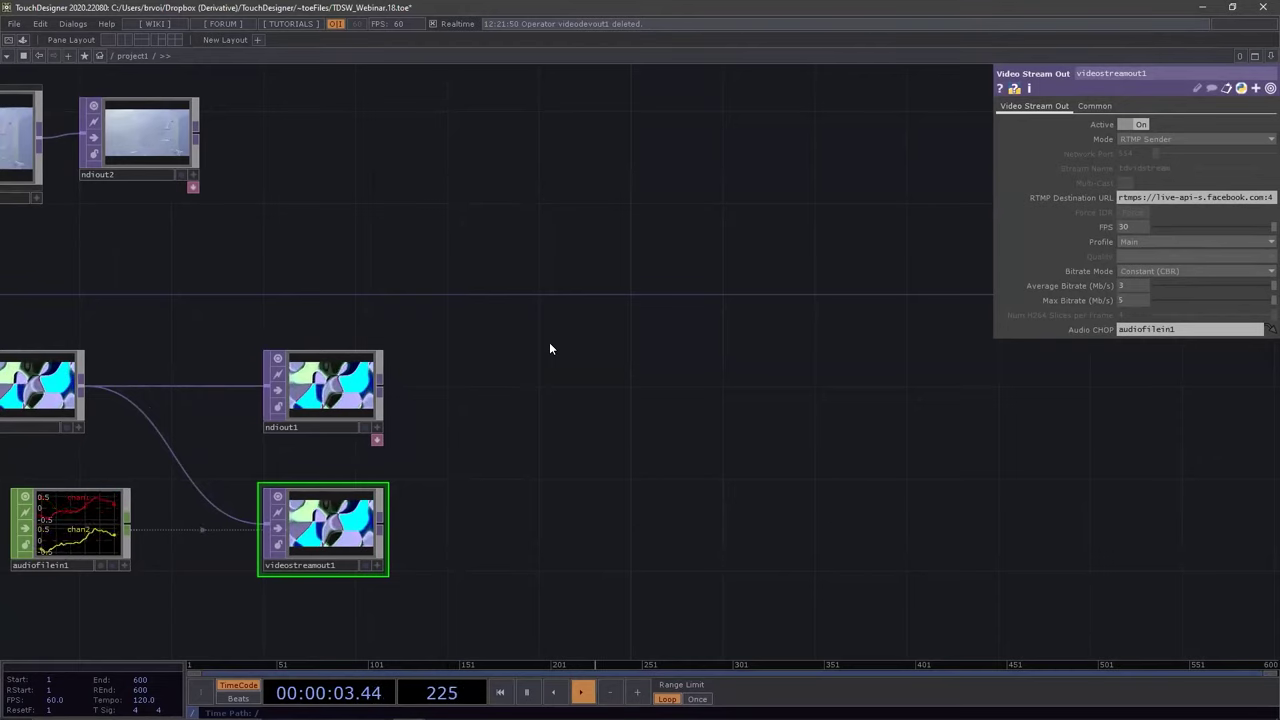
pyautogui.moveTo(508, 400); pyautogui.dragTo(755, 420)
pyautogui.scroll(-1, 817, 464)
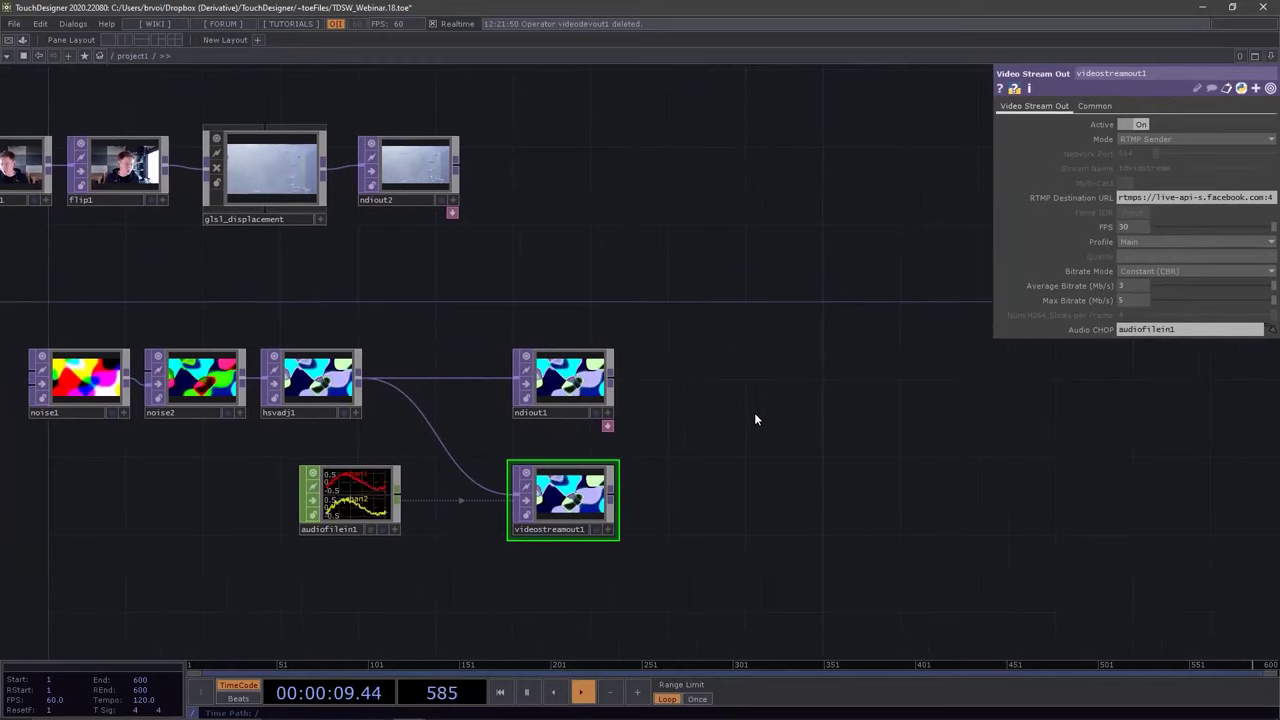
pyautogui.moveTo(737, 444); pyautogui.dragTo(725, 443)
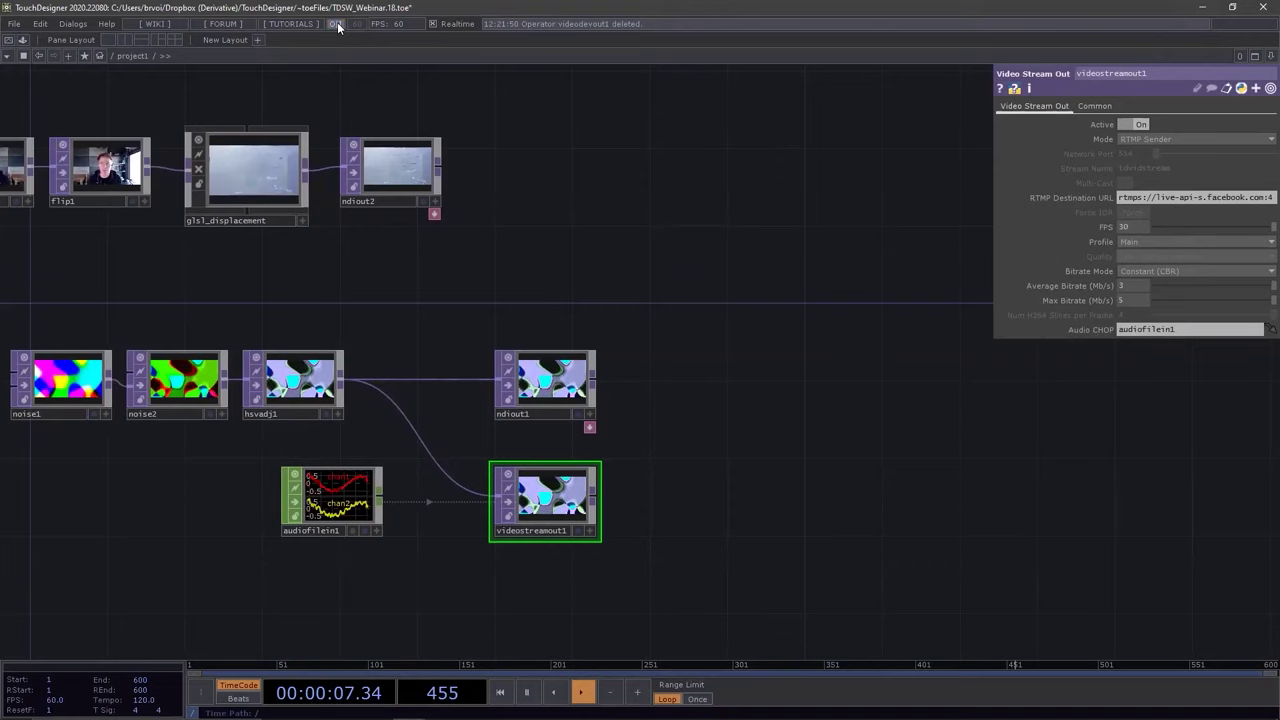
# Minimize the webinar project and switch to the TouchDesigner window with the Flex22080.29.toe project
pyautogui.click(1204, 8)
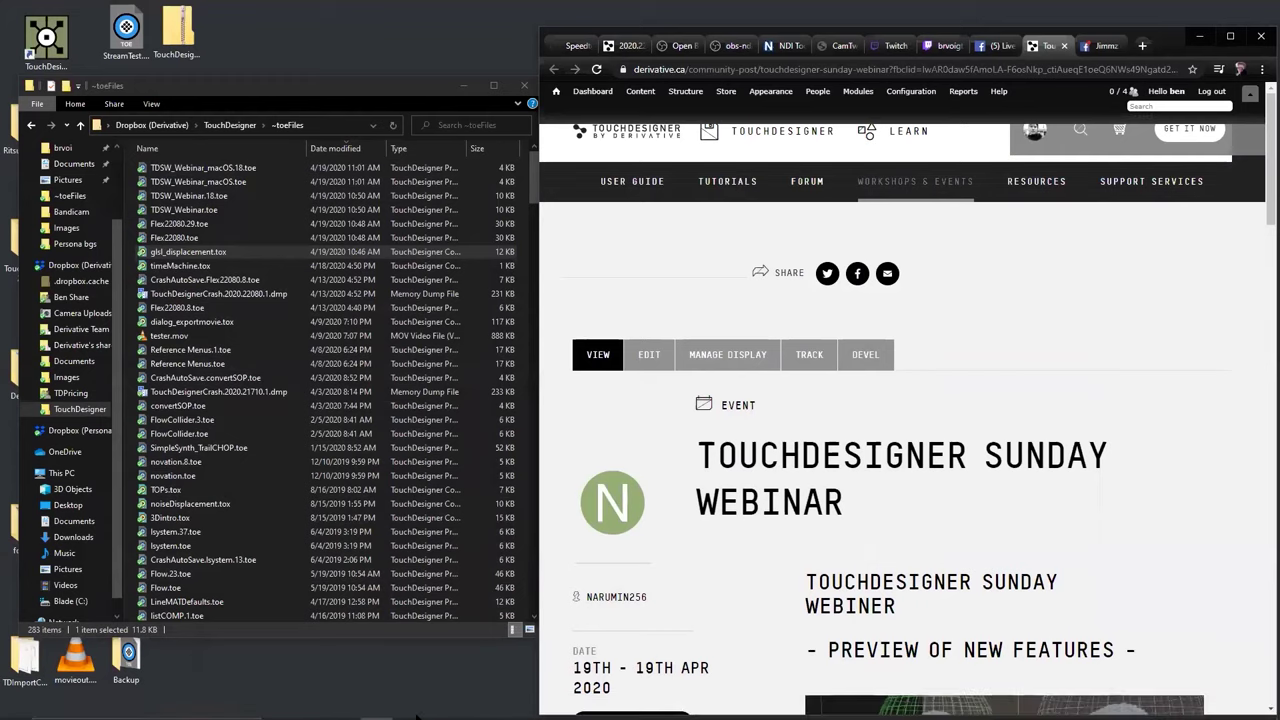
pyautogui.moveTo(409, 710)
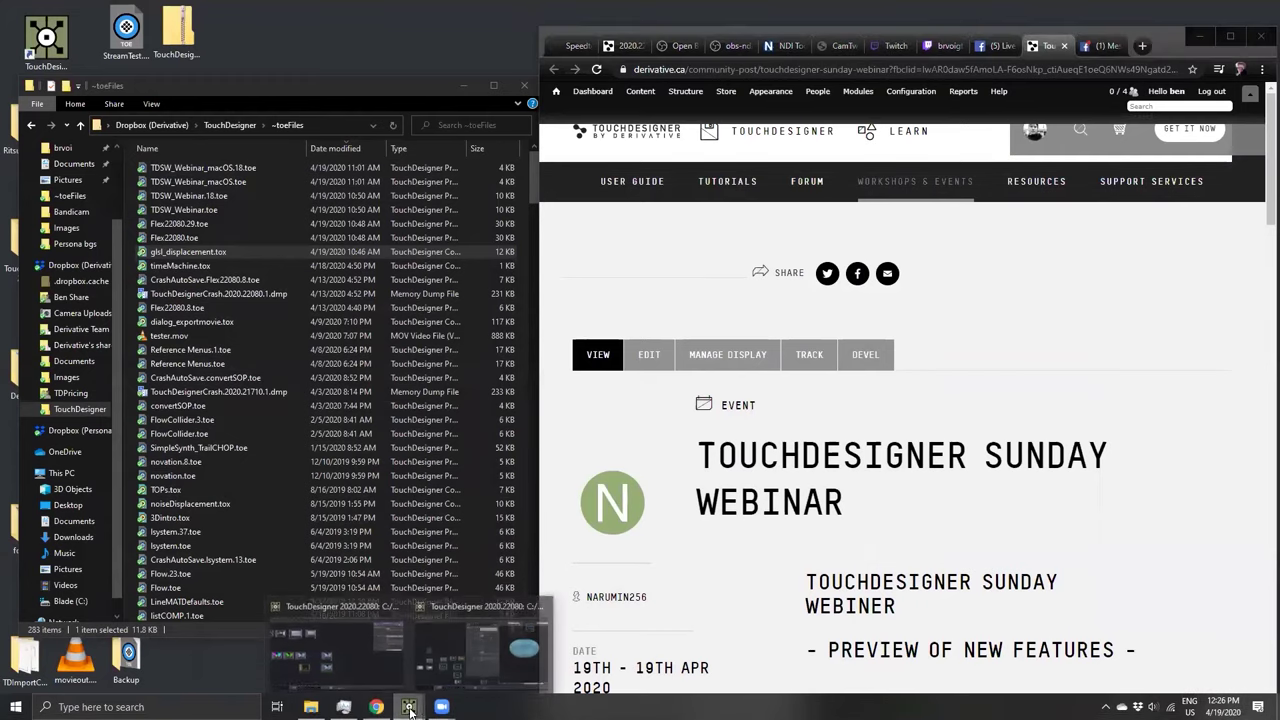
pyautogui.click(446, 631)
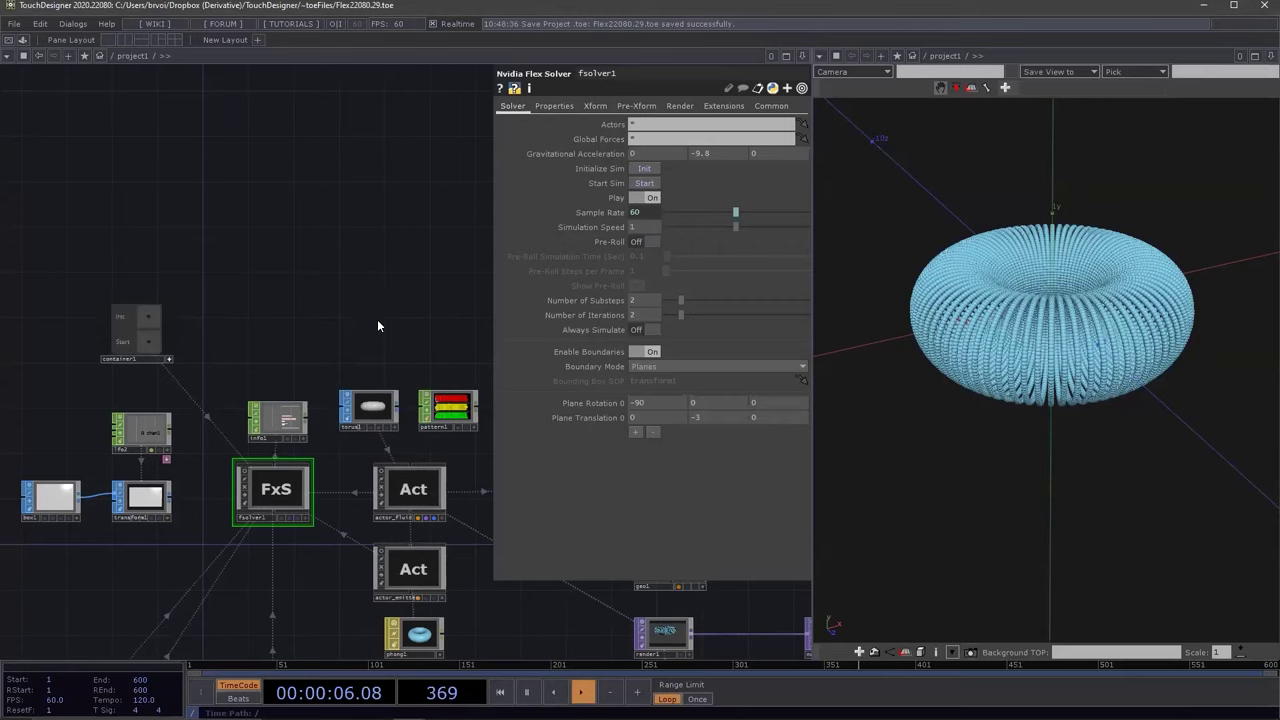
# Review the Nvidia Flex entries under Major Feature Addition in the TouchDesigner 2020.22080 release notes in the browser
pyautogui.click(376, 707)
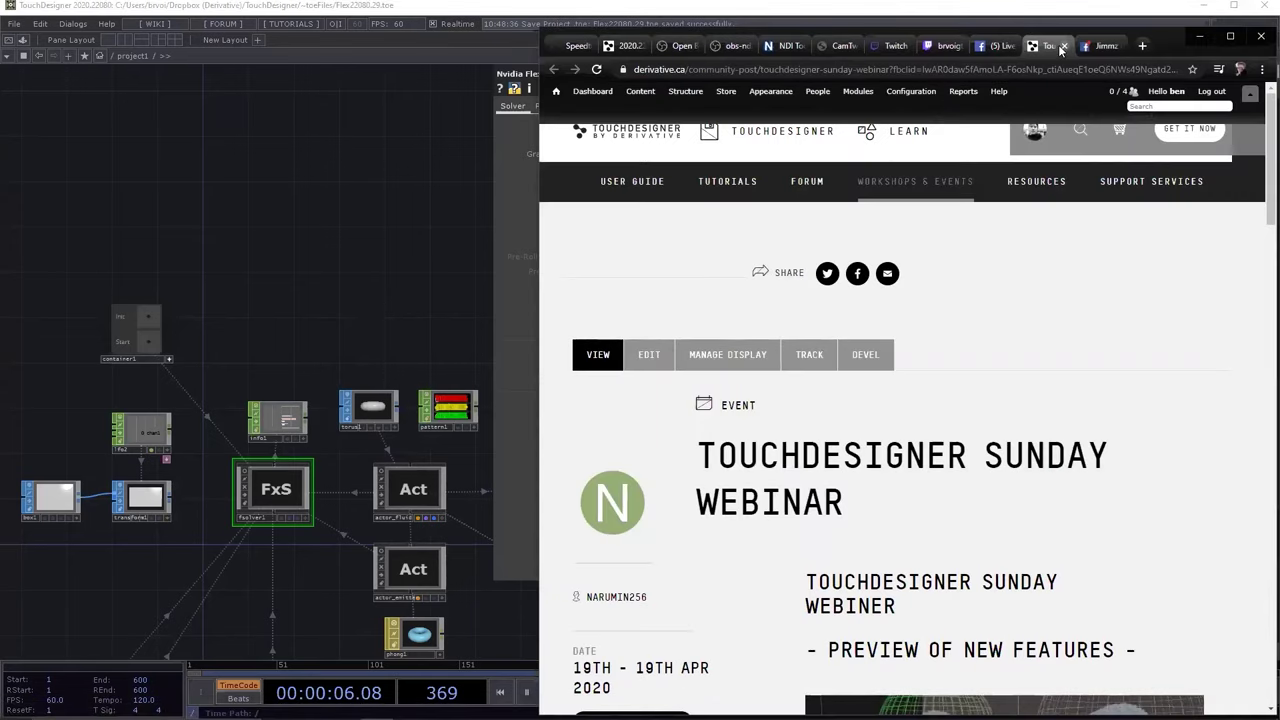
pyautogui.click(993, 46)
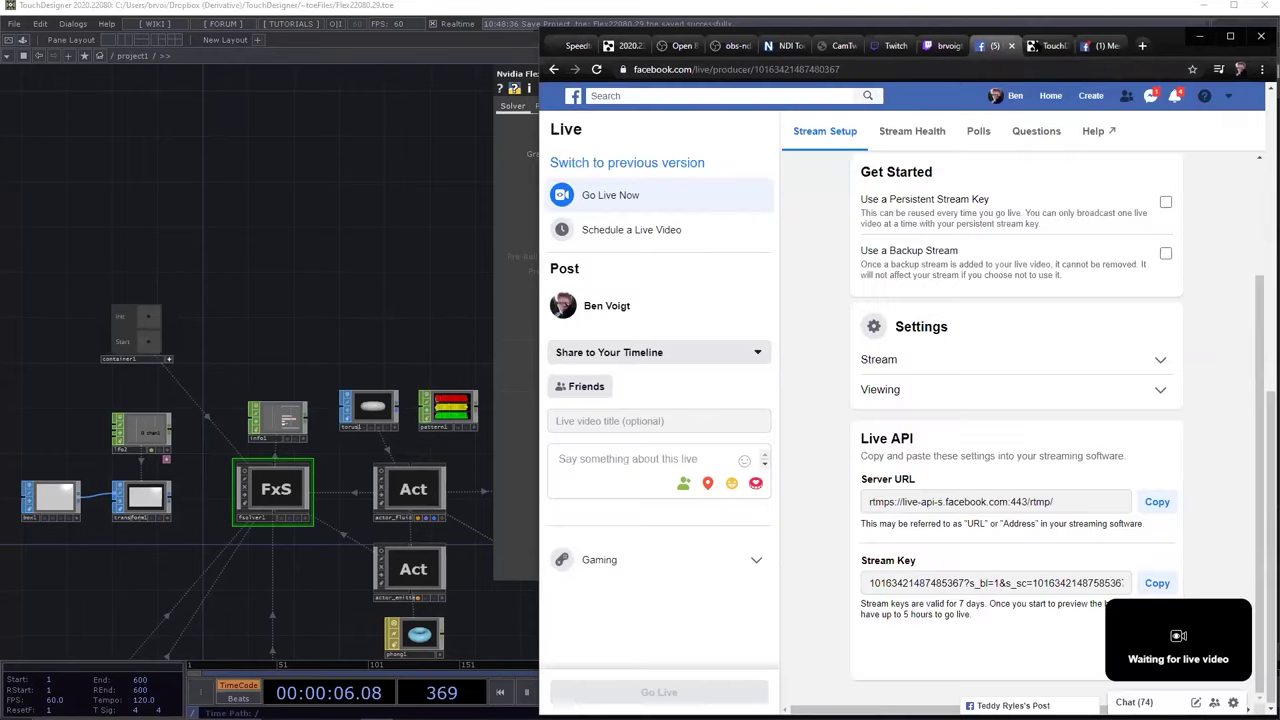
pyautogui.click(1058, 46)
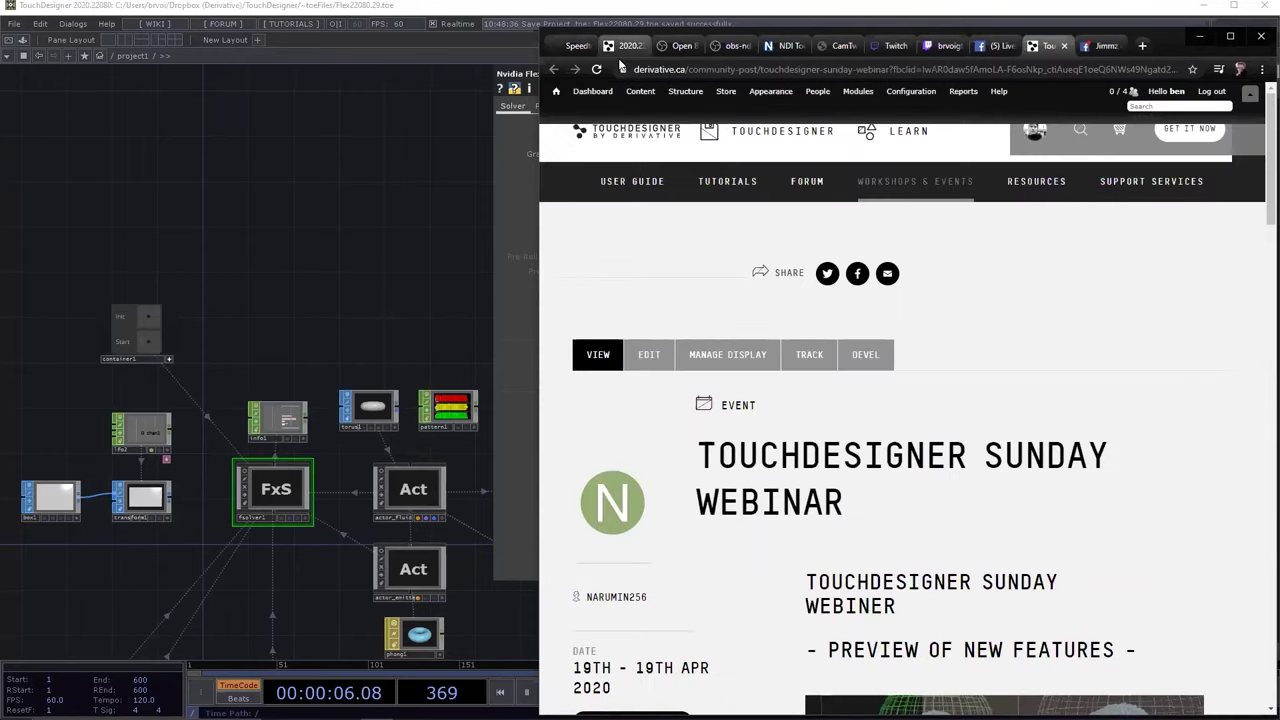
pyautogui.click(622, 46)
pyautogui.scroll(15, 884, 202)
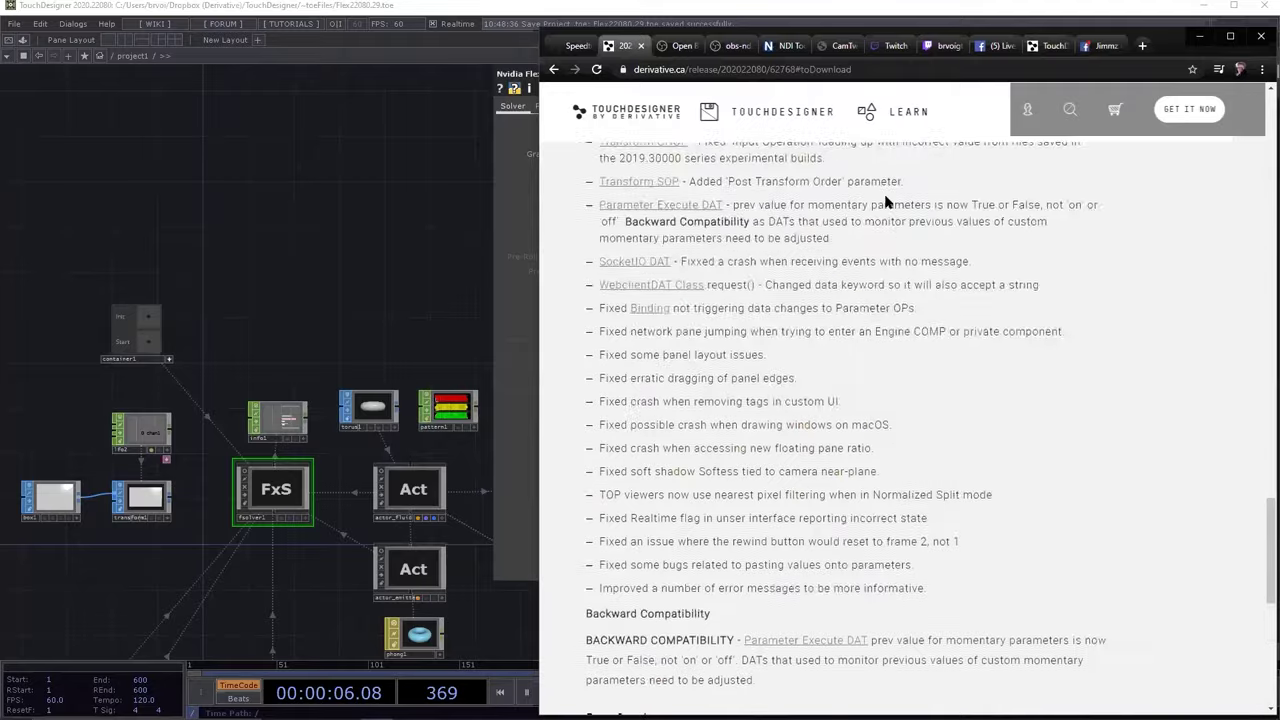
pyautogui.scroll(8, 884, 202)
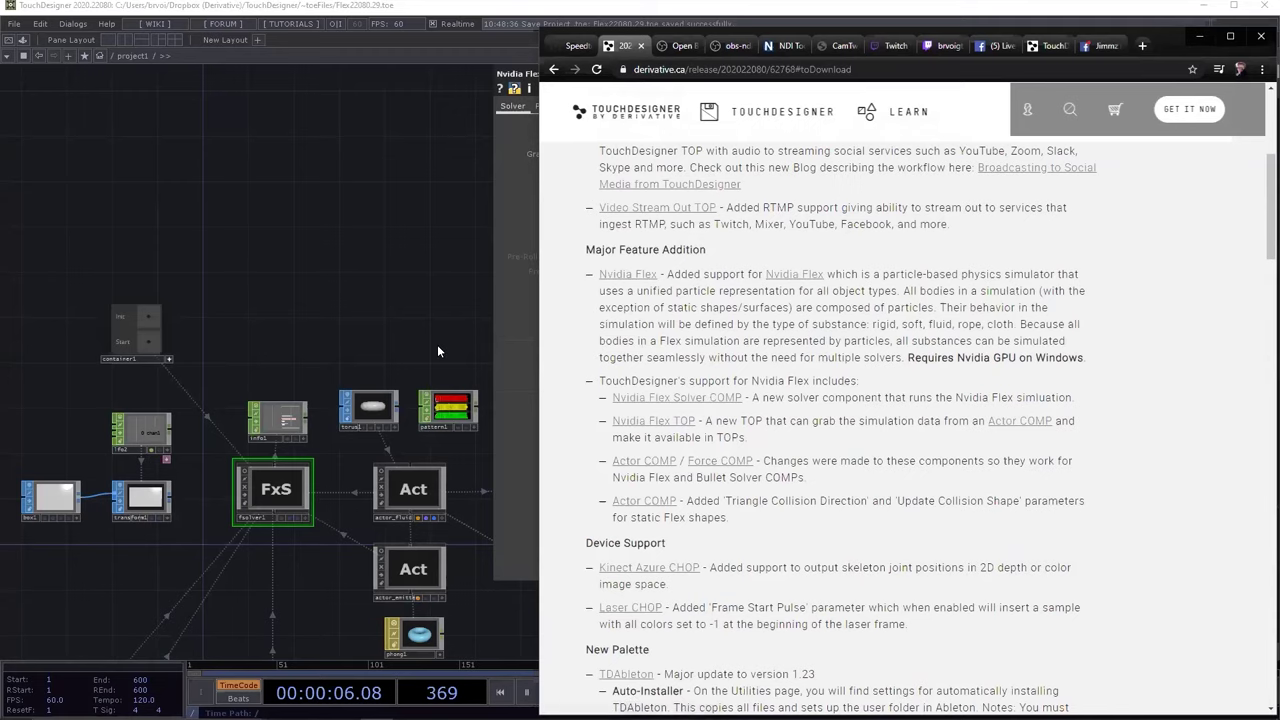
# Return to the Flex22080.29.toe project and switch its power on, with the solver and container1 in view
pyautogui.click(388, 319)
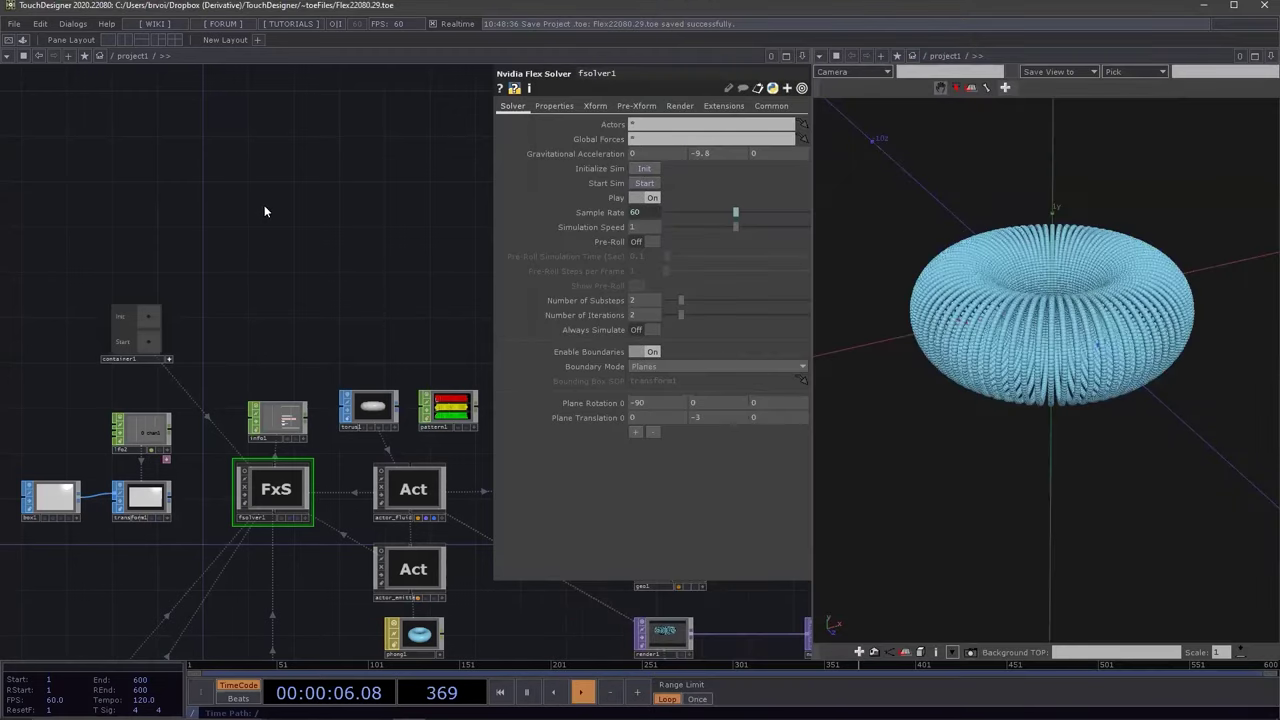
pyautogui.click(338, 25)
pyautogui.moveTo(291, 322); pyautogui.dragTo(230, 326)
pyautogui.scroll(1, 301, 339)
pyautogui.scroll(2, 280, 350)
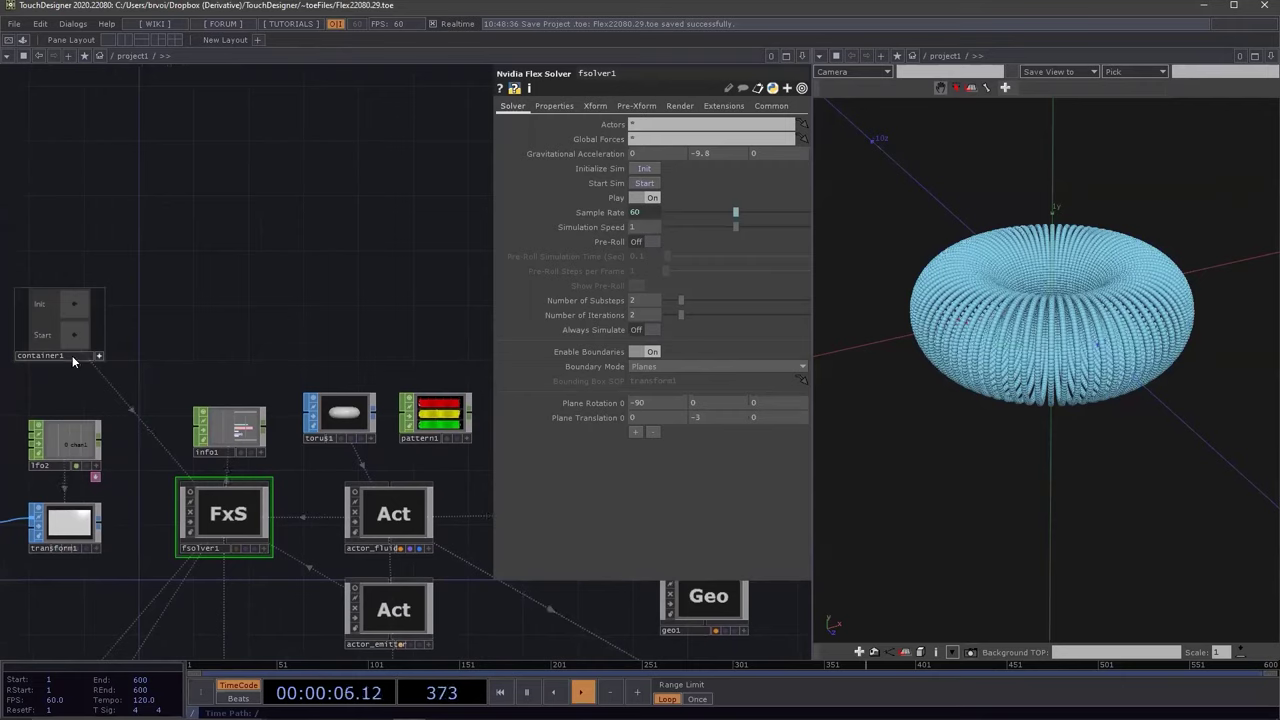
# Open container1's Init and Start controls in a floating viewer window and enlarge that window
pyautogui.rightClick(72, 355)
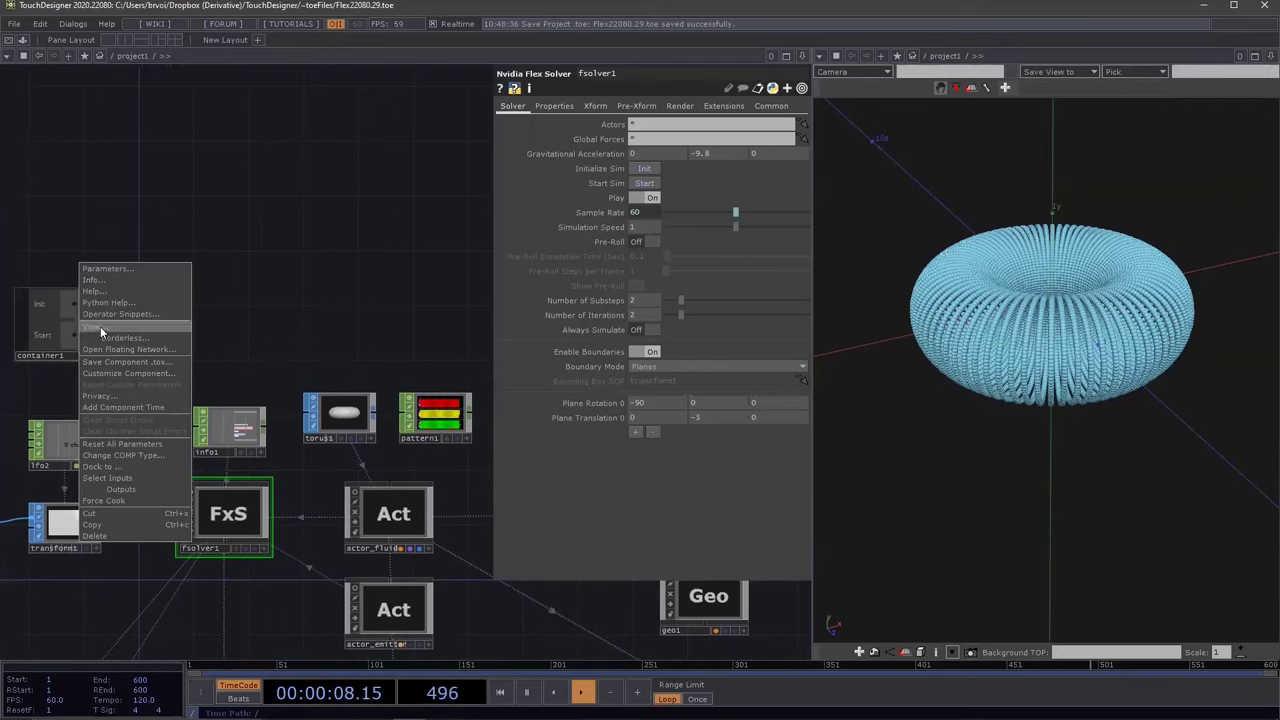
pyautogui.click(100, 326)
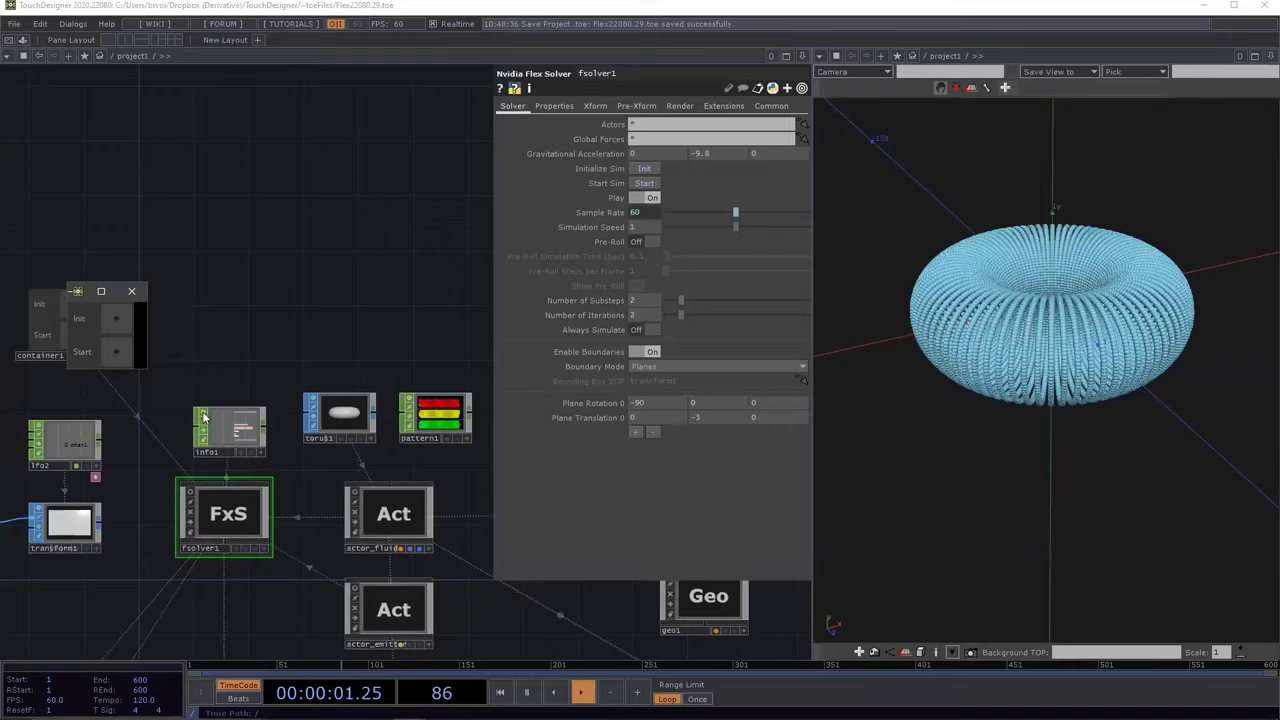
pyautogui.click(77, 291)
pyautogui.click(335, 262)
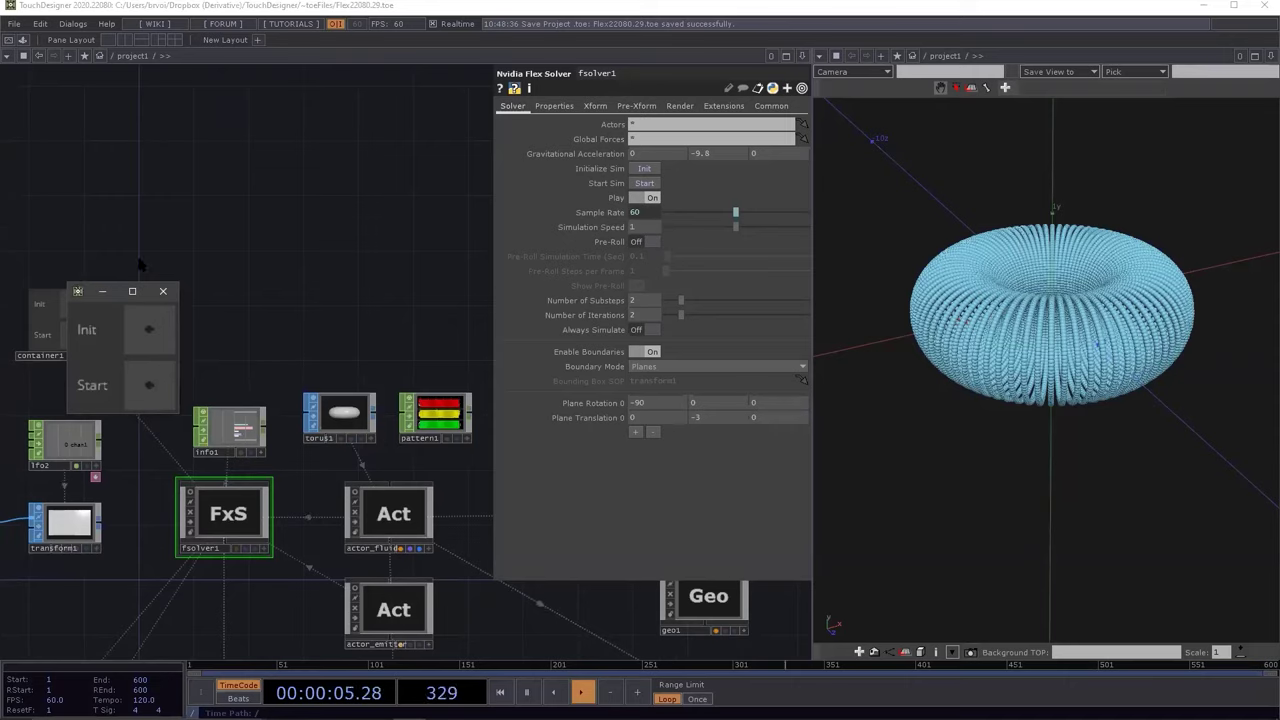
# Place the floating Init and Start window over the 3D viewer's upper corner and shrink it slightly
pyautogui.moveTo(65, 286); pyautogui.dragTo(49, 270)
pyautogui.click(65, 276)
pyautogui.click(71, 278)
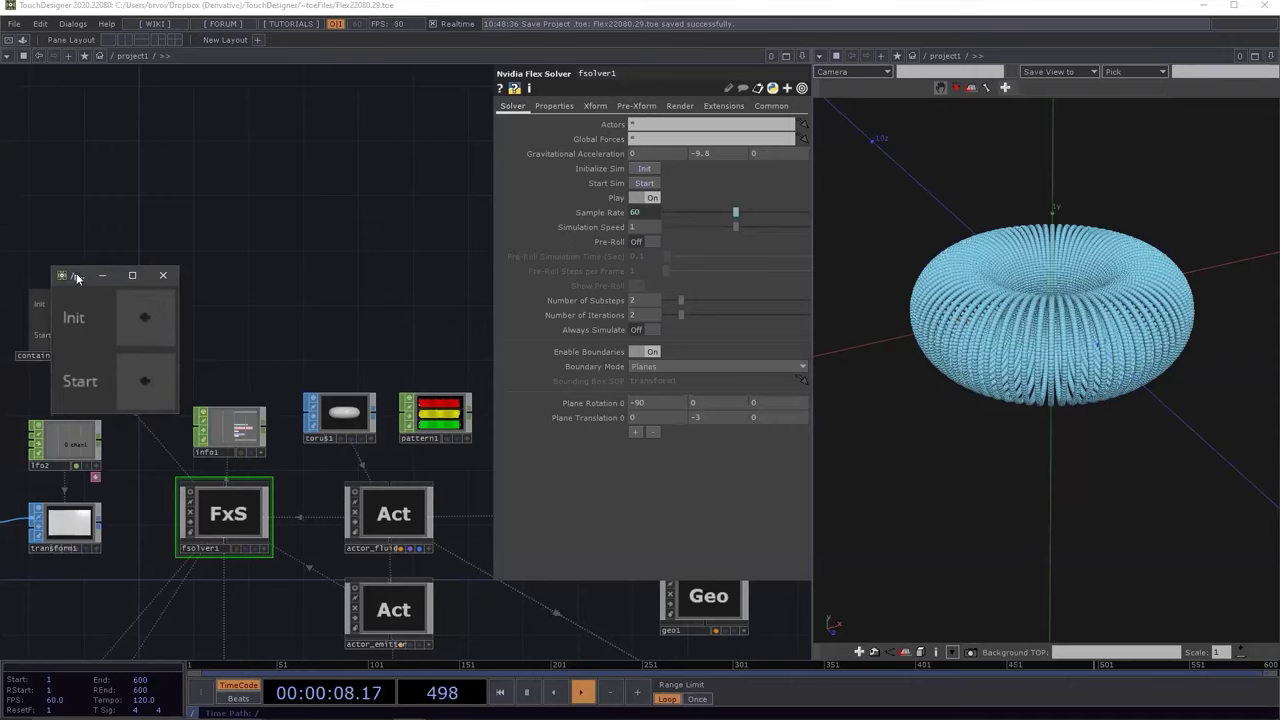
pyautogui.moveTo(76, 278); pyautogui.dragTo(838, 98)
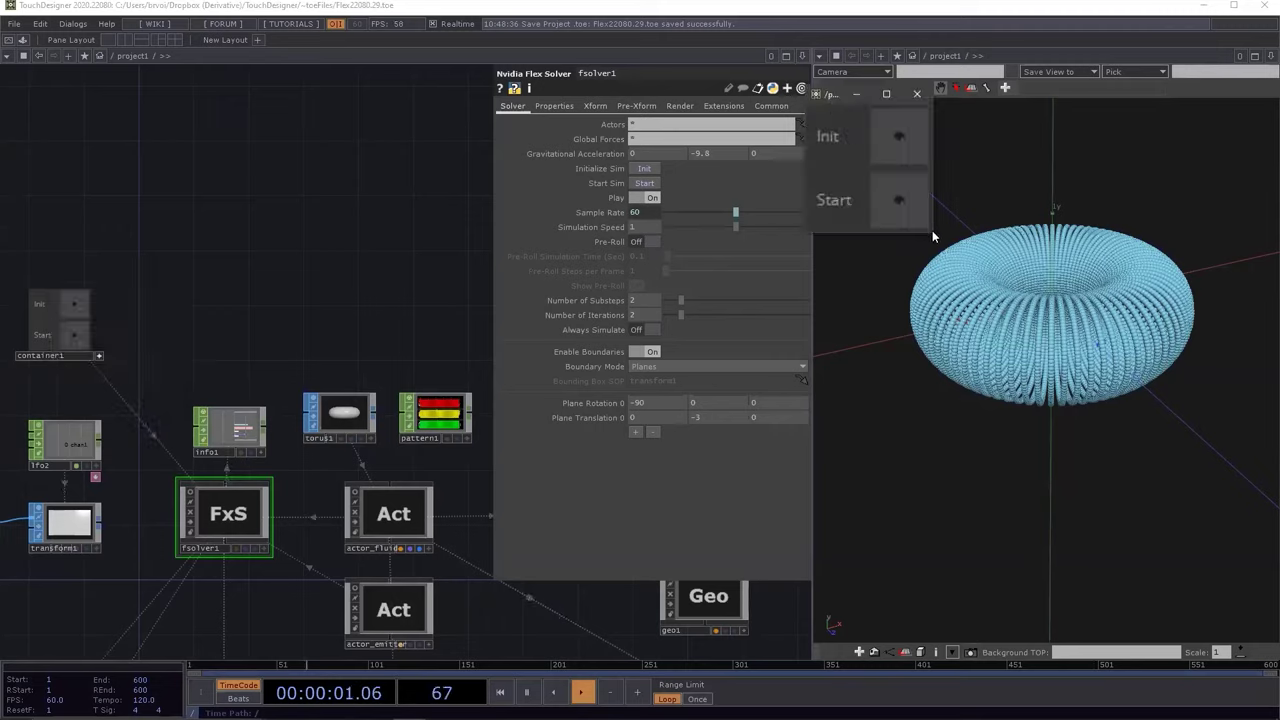
pyautogui.moveTo(931, 233); pyautogui.dragTo(905, 204)
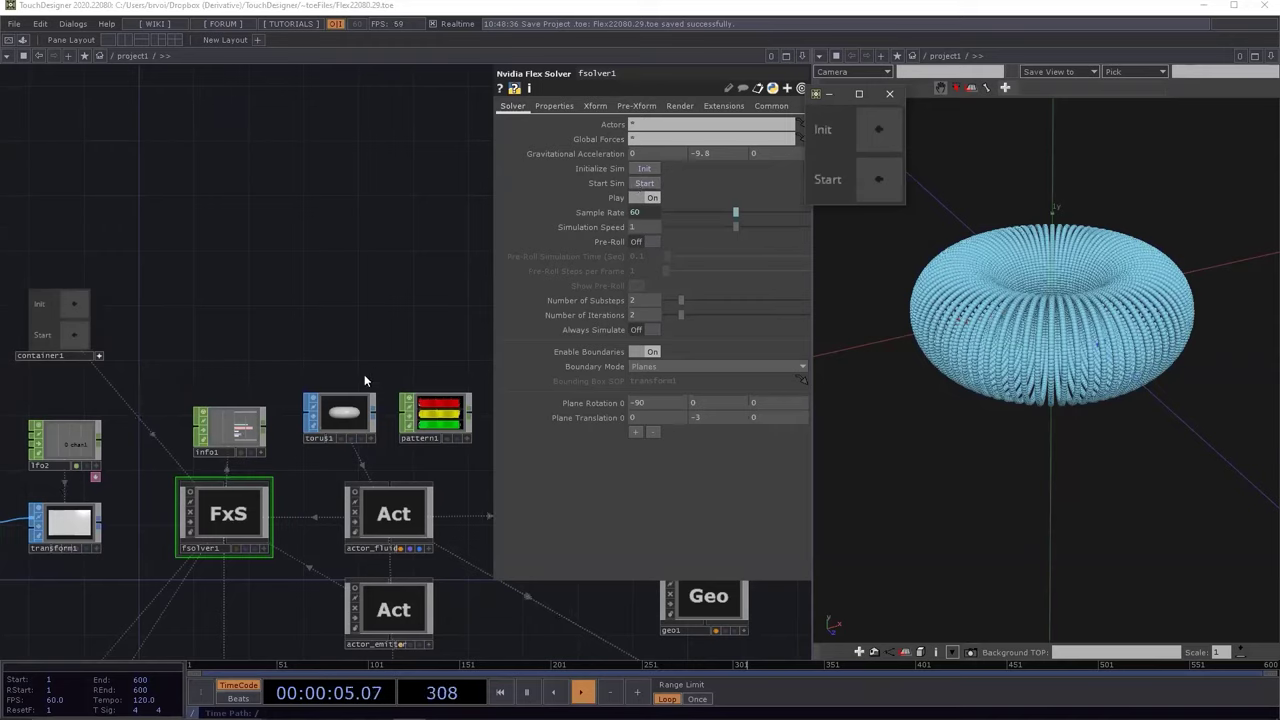
# Examine the fsolver1 solver and look inside actor_fluid at its sphere1 particle geometry, returning to project1
pyautogui.click(214, 516)
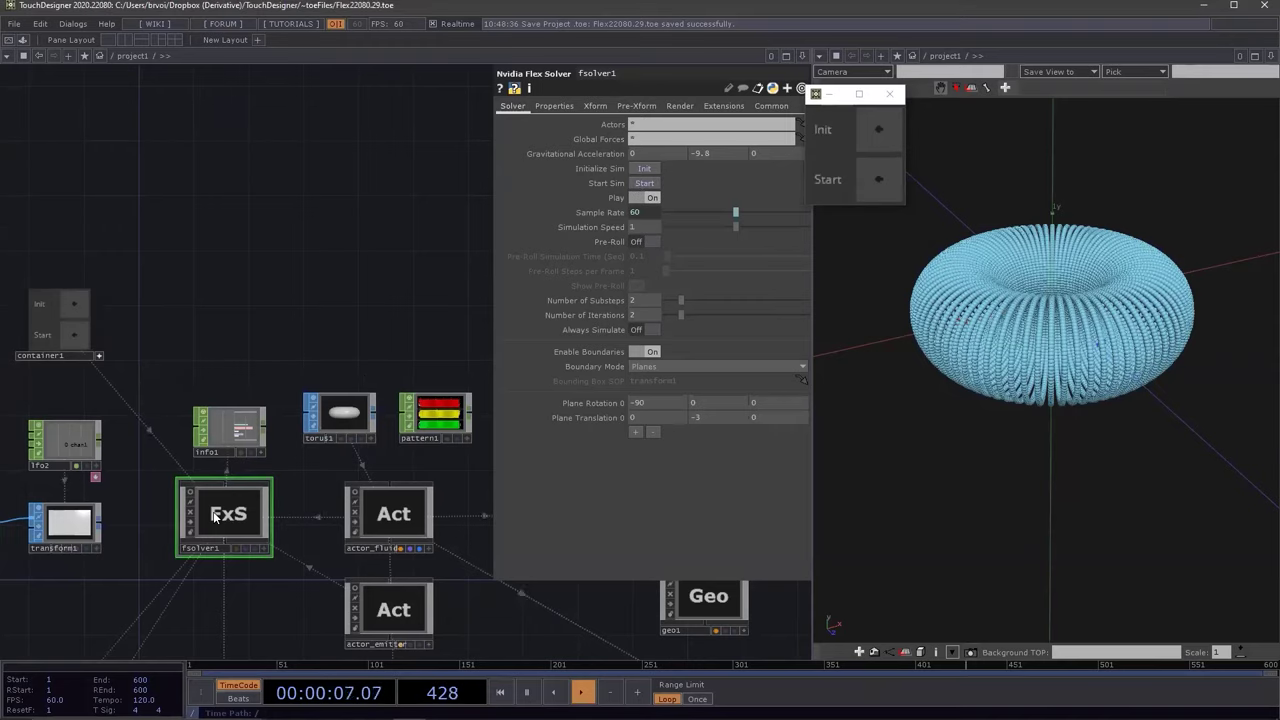
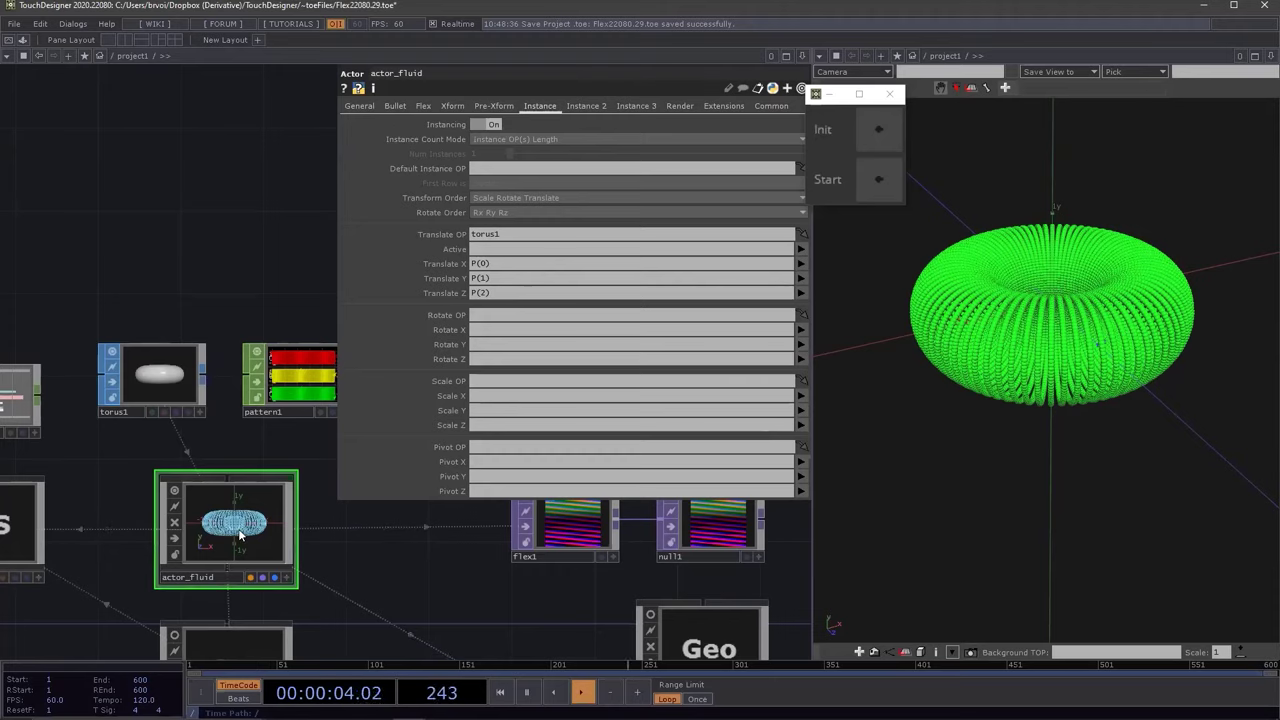
pyautogui.press('i')
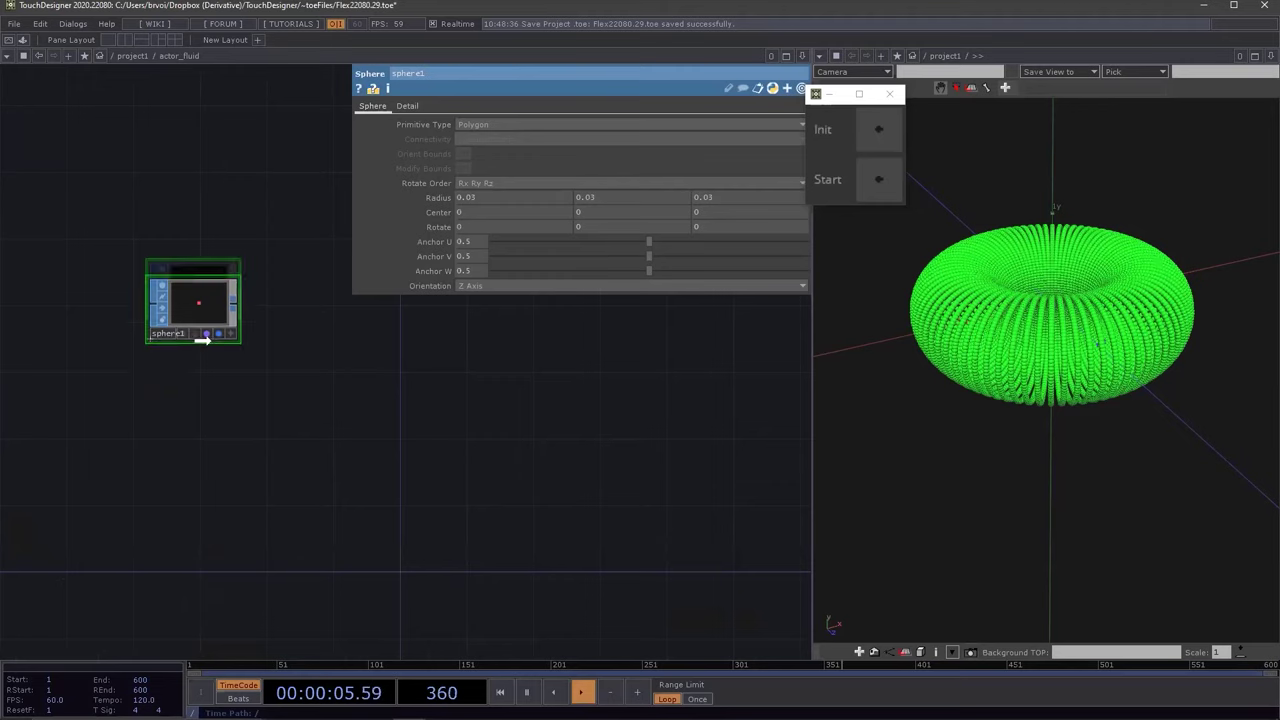
pyautogui.press('u')
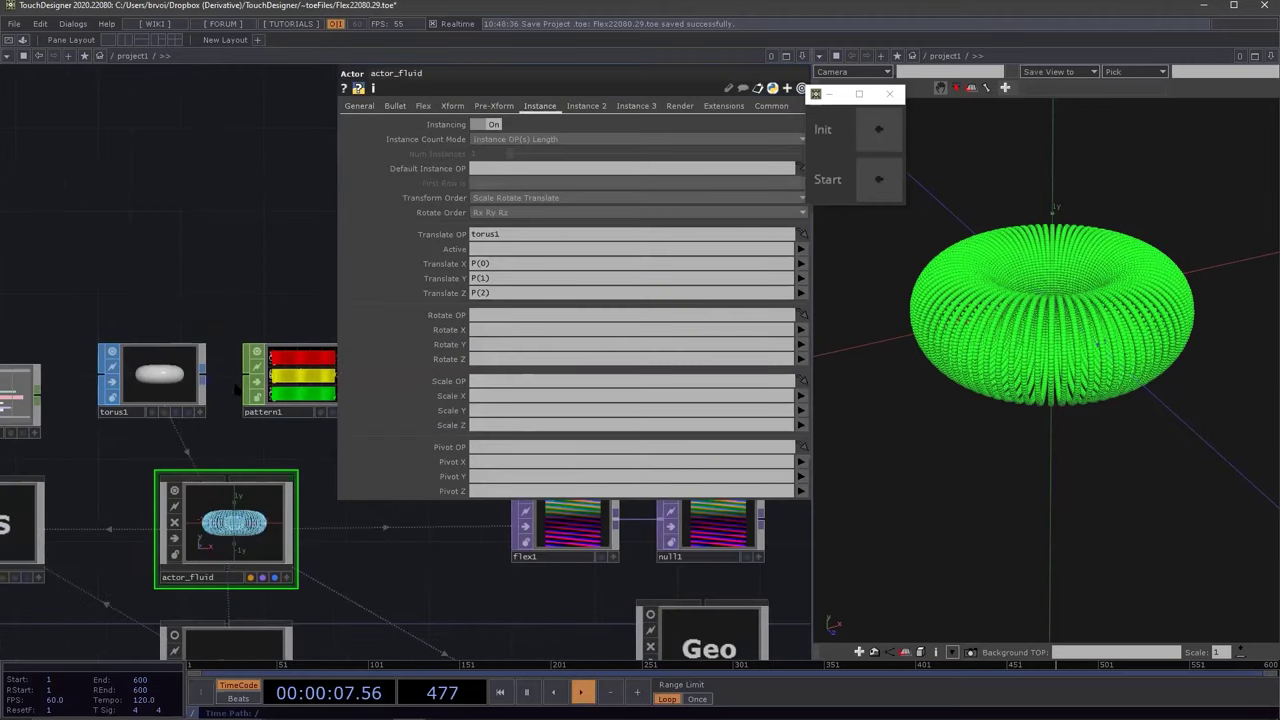
pyautogui.moveTo(172, 282); pyautogui.dragTo(291, 300)
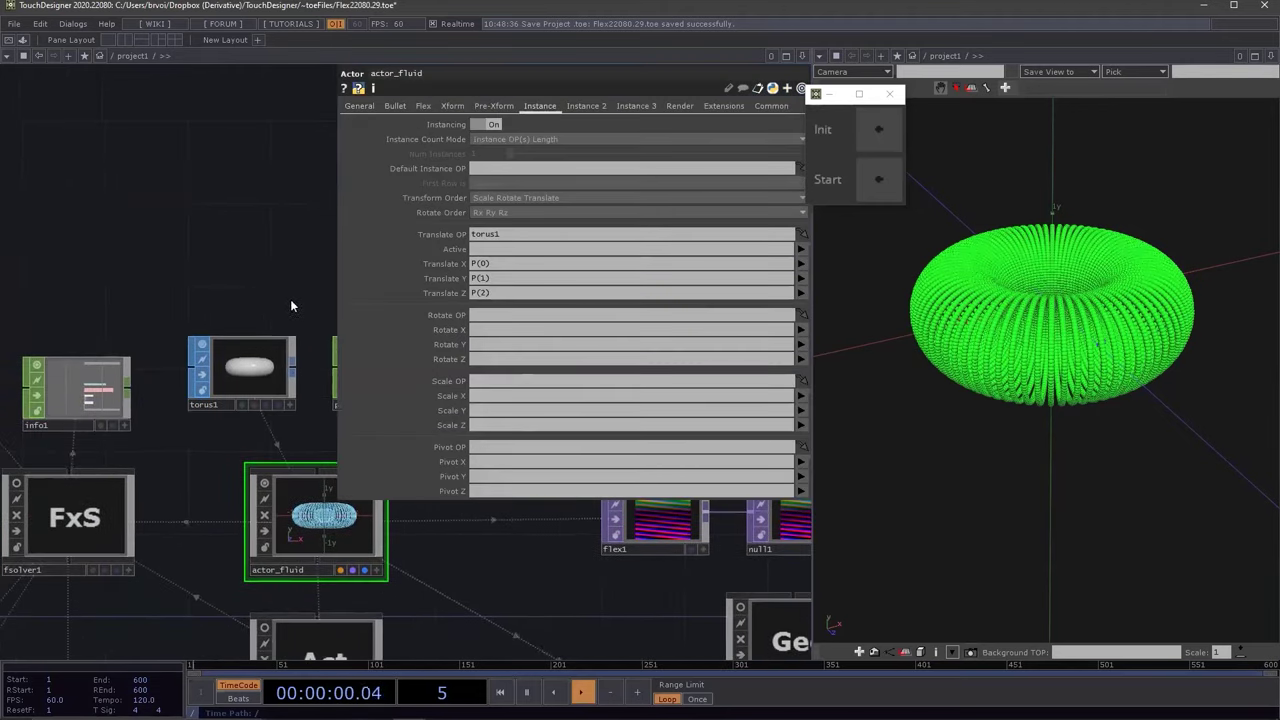
# Start the Flex simulation from fsolver1's solver parameters and watch the torus particles fall
pyautogui.click(89, 515)
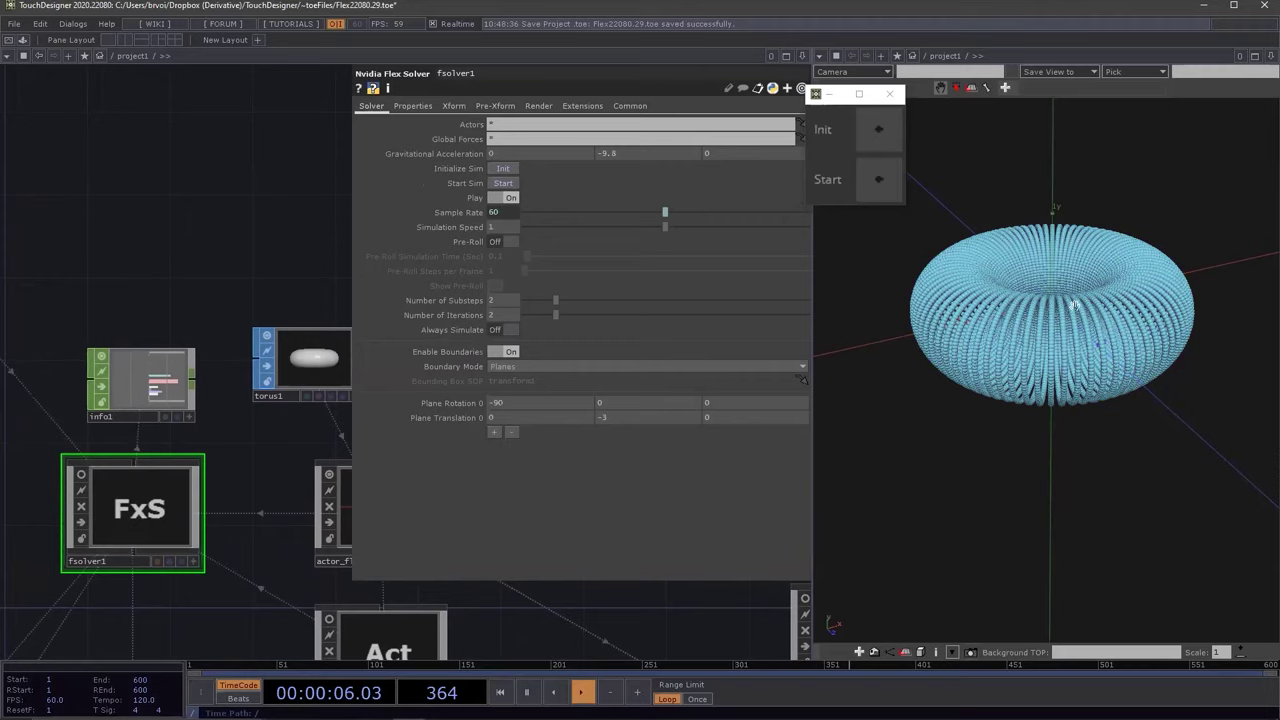
pyautogui.click(505, 184)
pyautogui.click(504, 183)
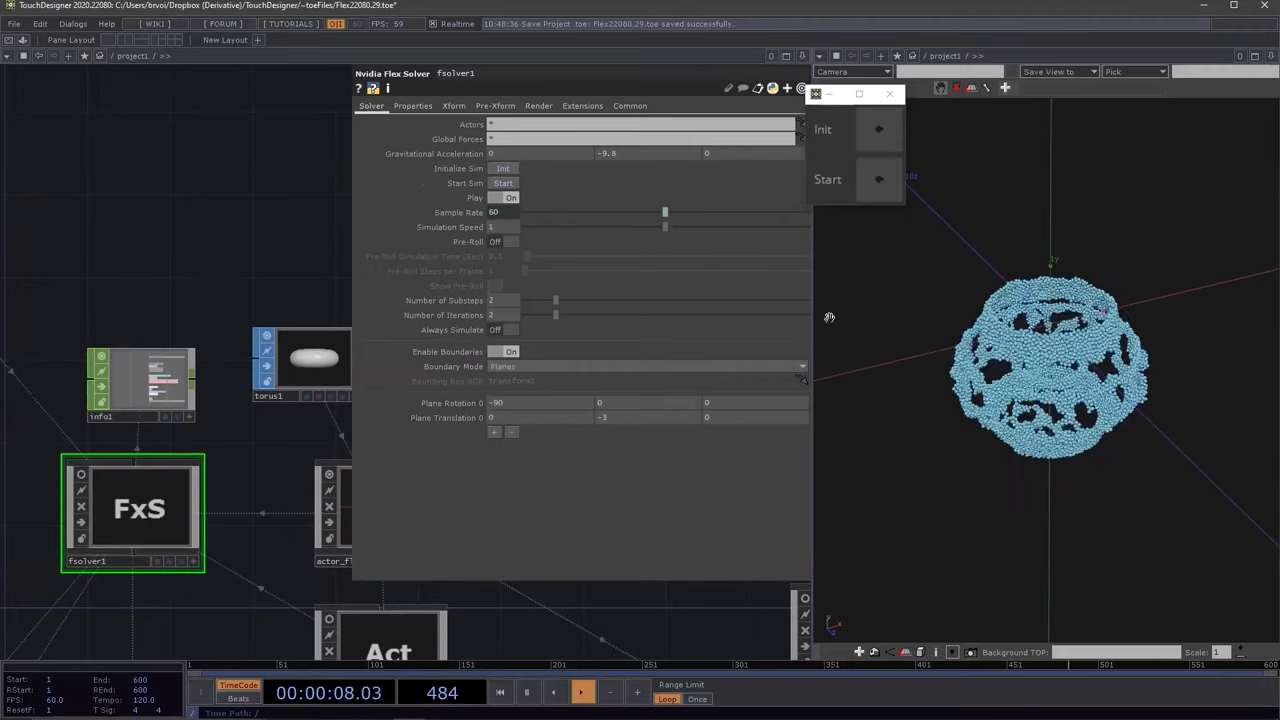
pyautogui.moveTo(1061, 487); pyautogui.dragTo(1043, 461)
# Reinitialize the simulation, disable fsolver1's boundaries and start it with no floor plane
pyautogui.click(878, 129)
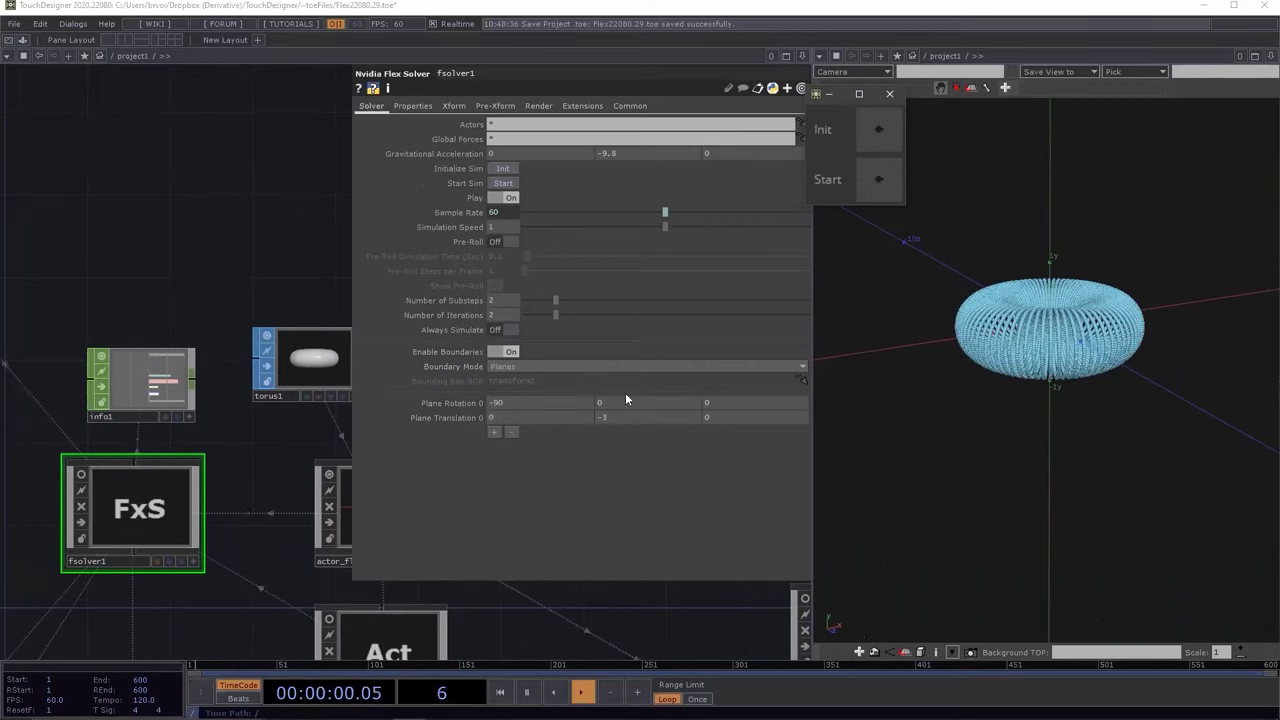
pyautogui.click(510, 352)
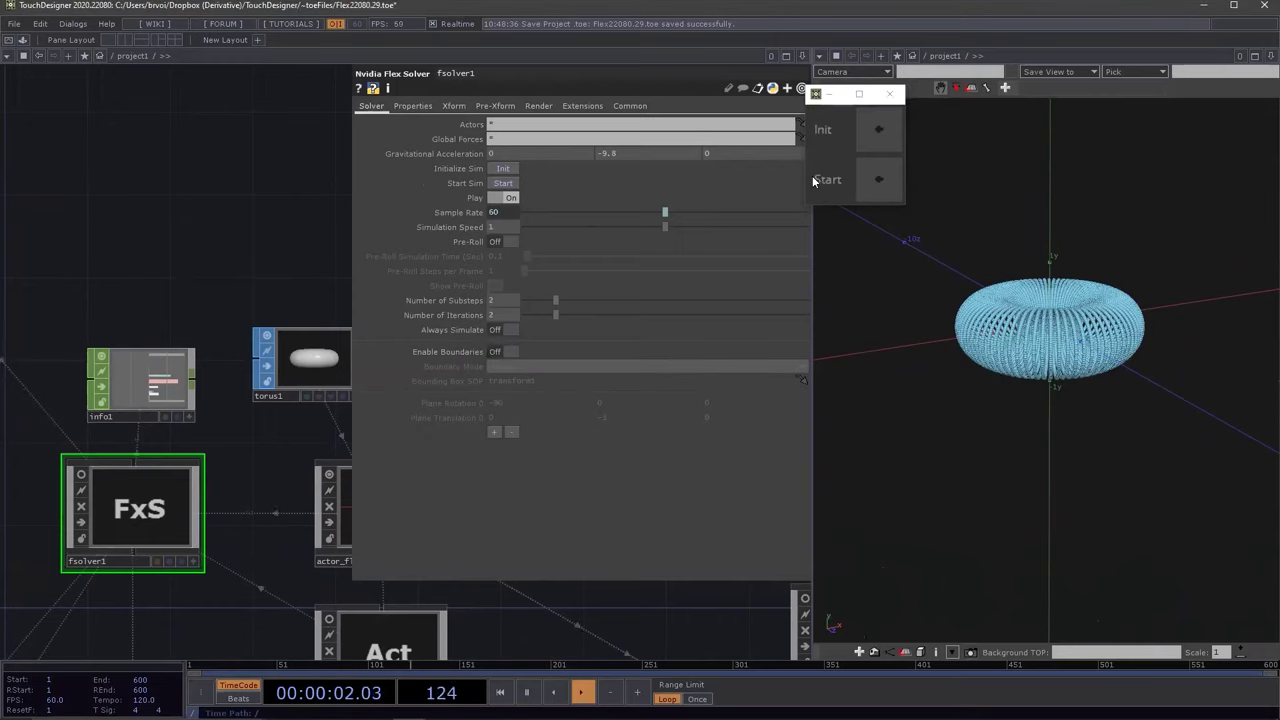
pyautogui.click(865, 179)
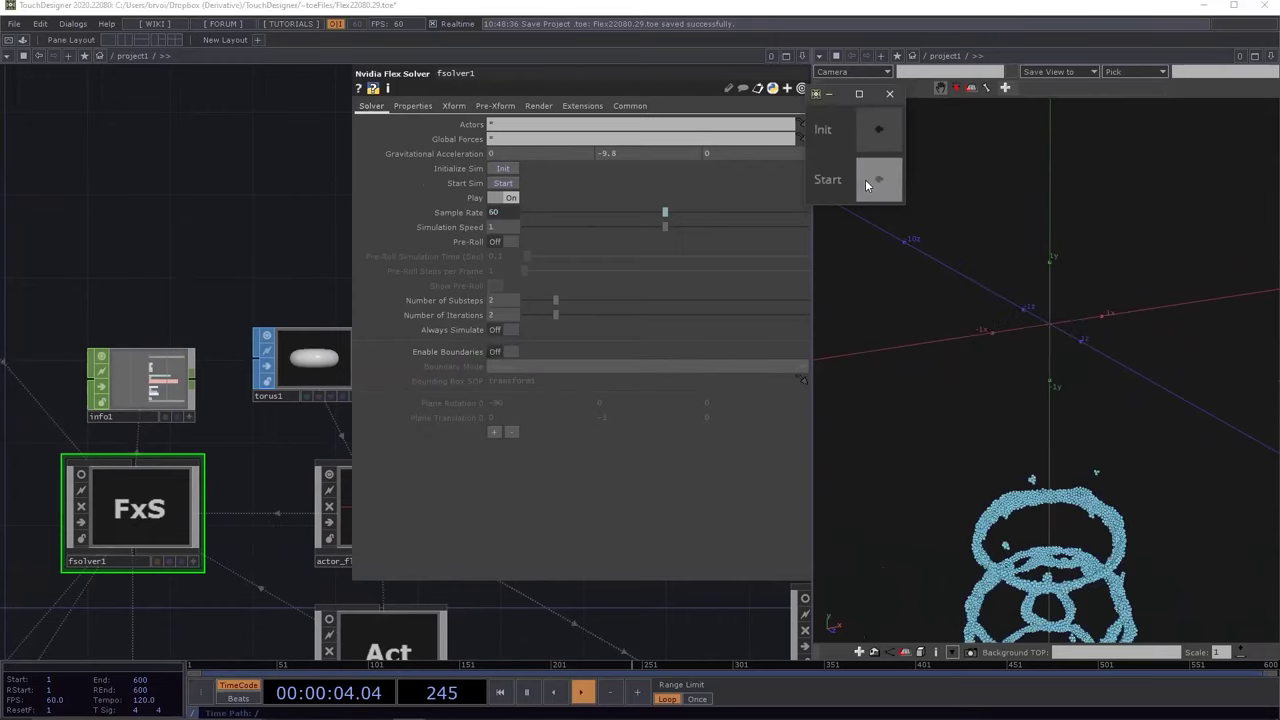
# Enable fsolver1's boundaries again, then rerun the simulation and reset it to the initial torus
pyautogui.click(509, 351)
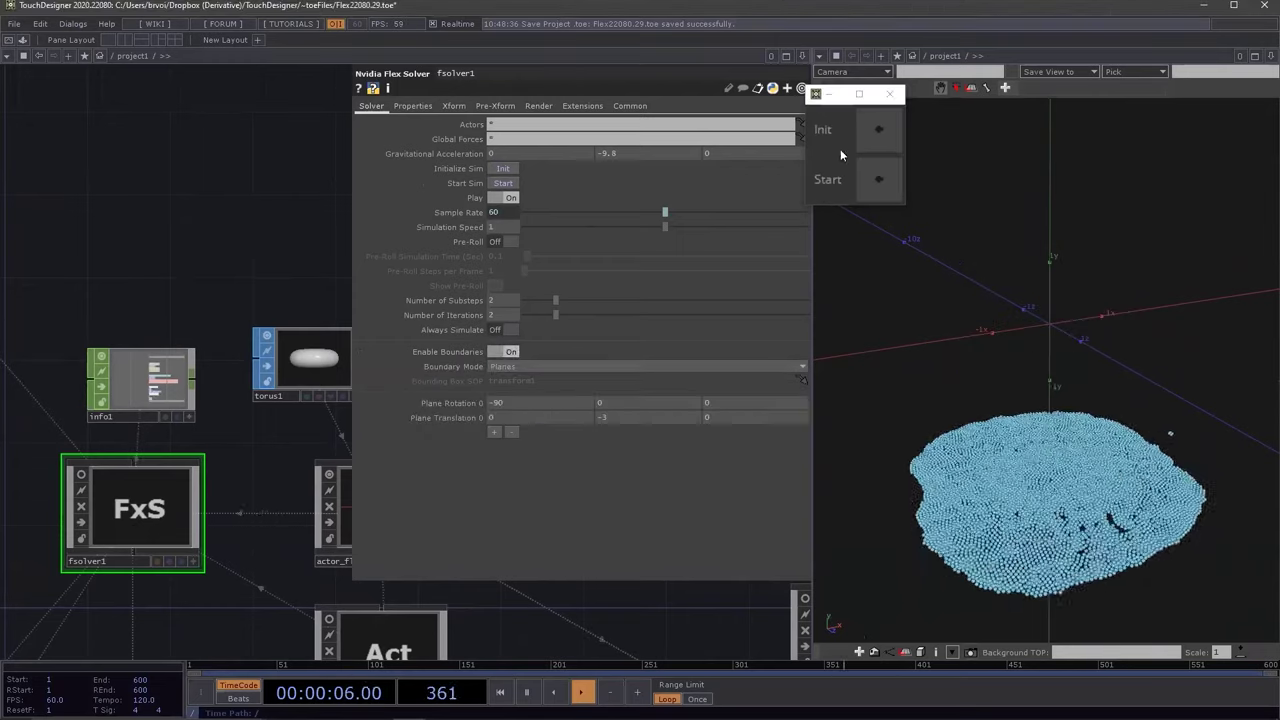
pyautogui.click(884, 132)
pyautogui.click(890, 181)
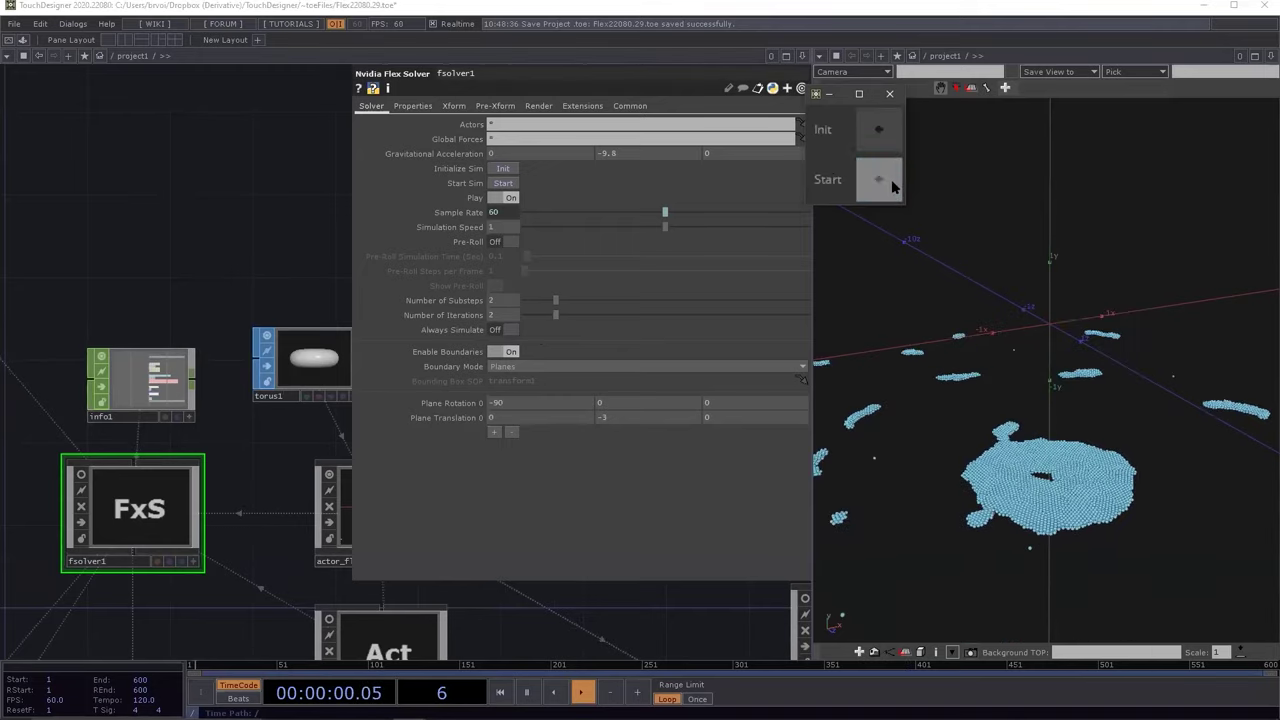
pyautogui.click(872, 132)
# Review the Pattern and Channel parameters of pattern1, including its random type, length and channel names
pyautogui.moveTo(304, 436); pyautogui.dragTo(158, 450)
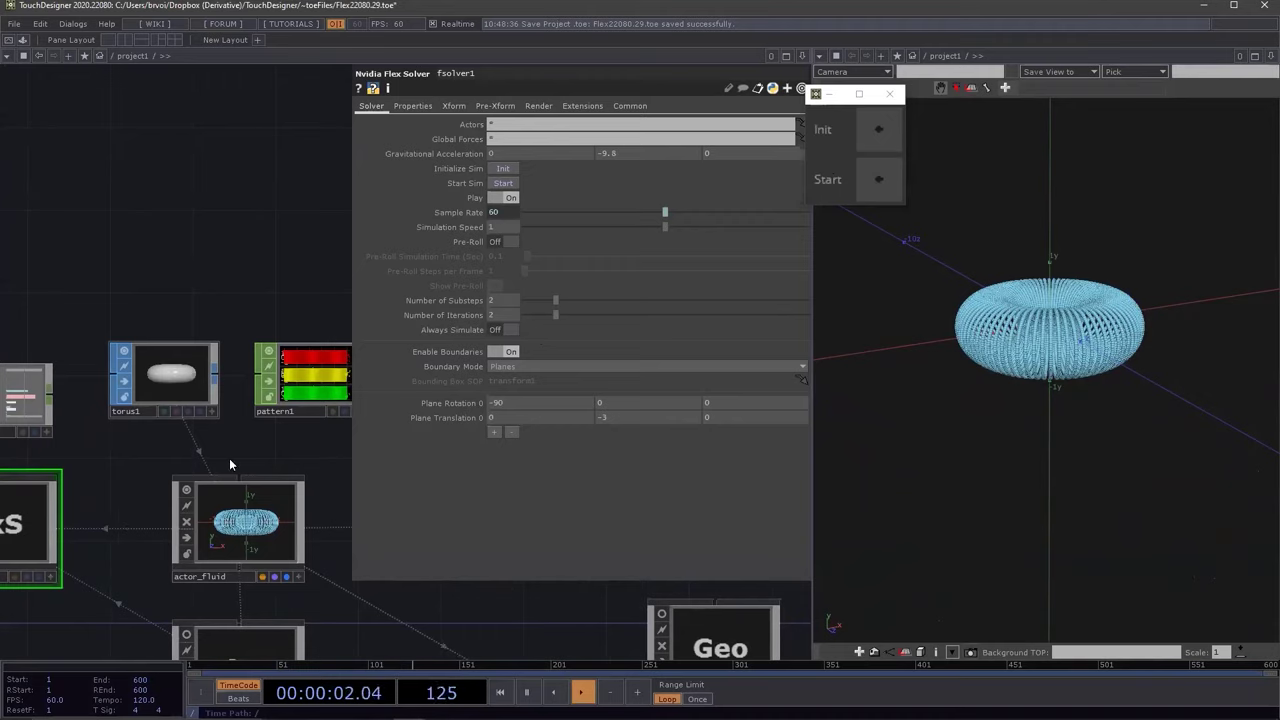
pyautogui.moveTo(264, 438); pyautogui.dragTo(207, 438)
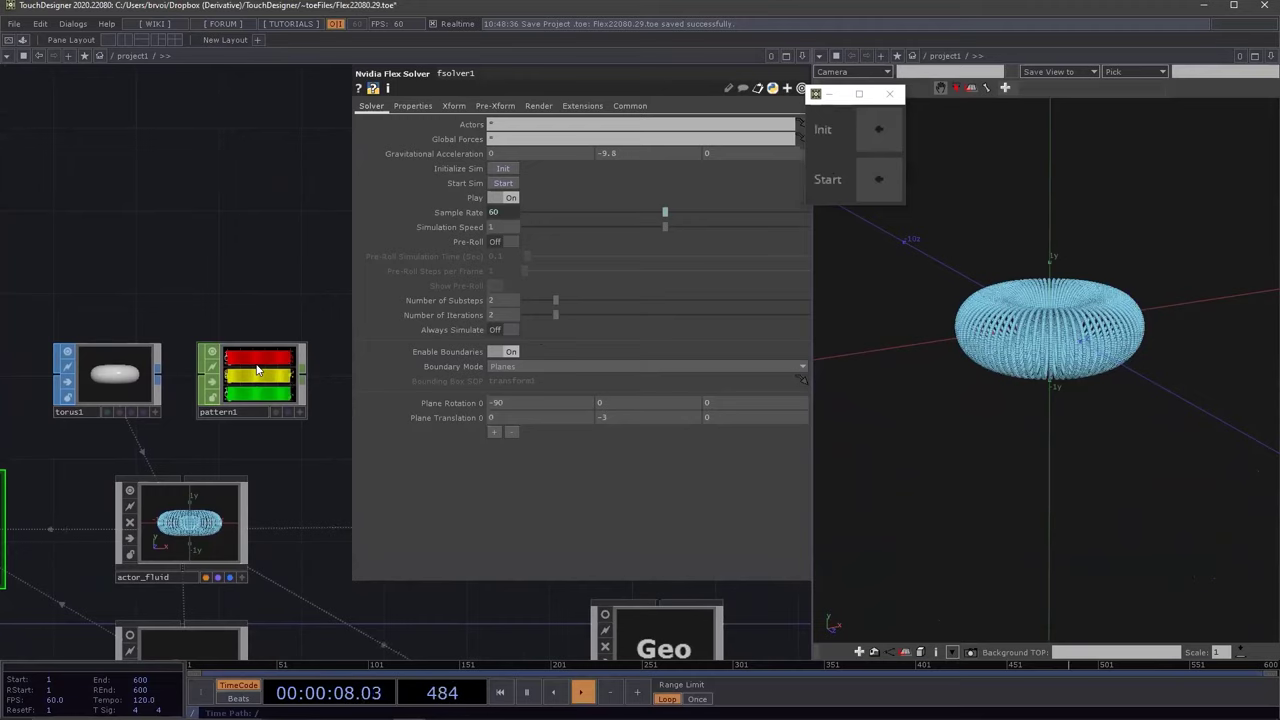
pyautogui.click(250, 370)
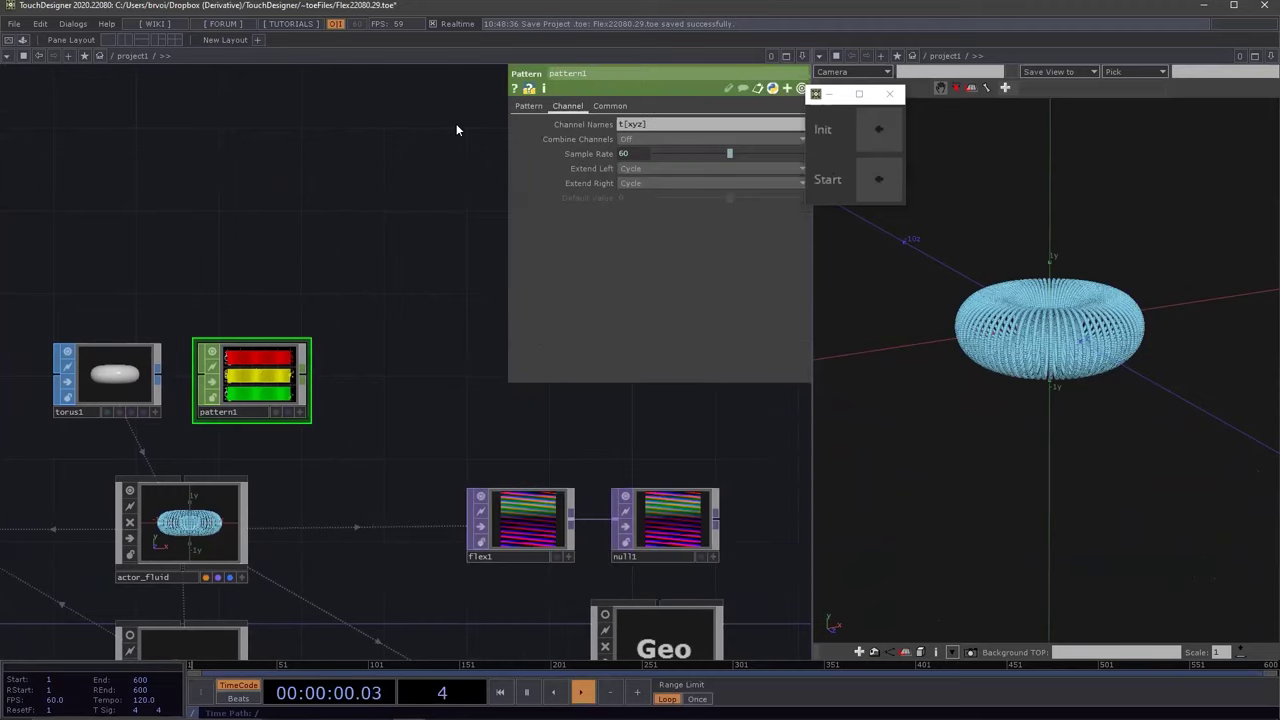
pyautogui.click(529, 106)
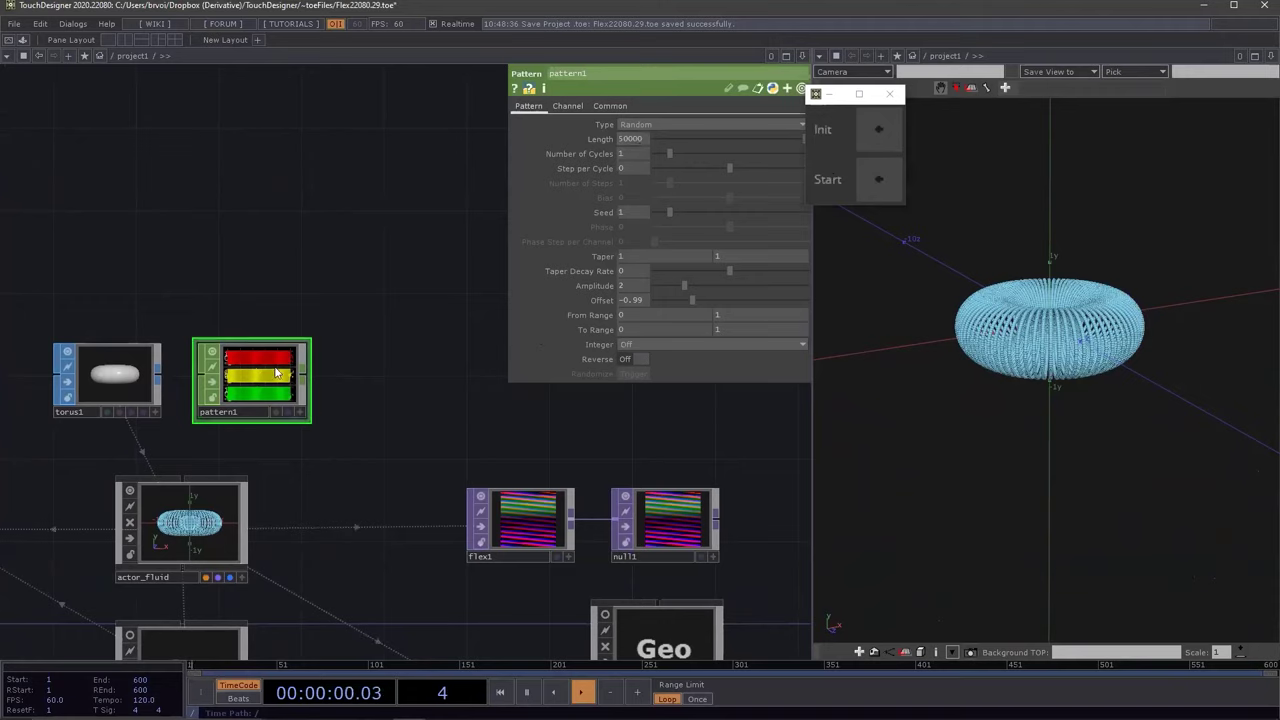
pyautogui.click(566, 106)
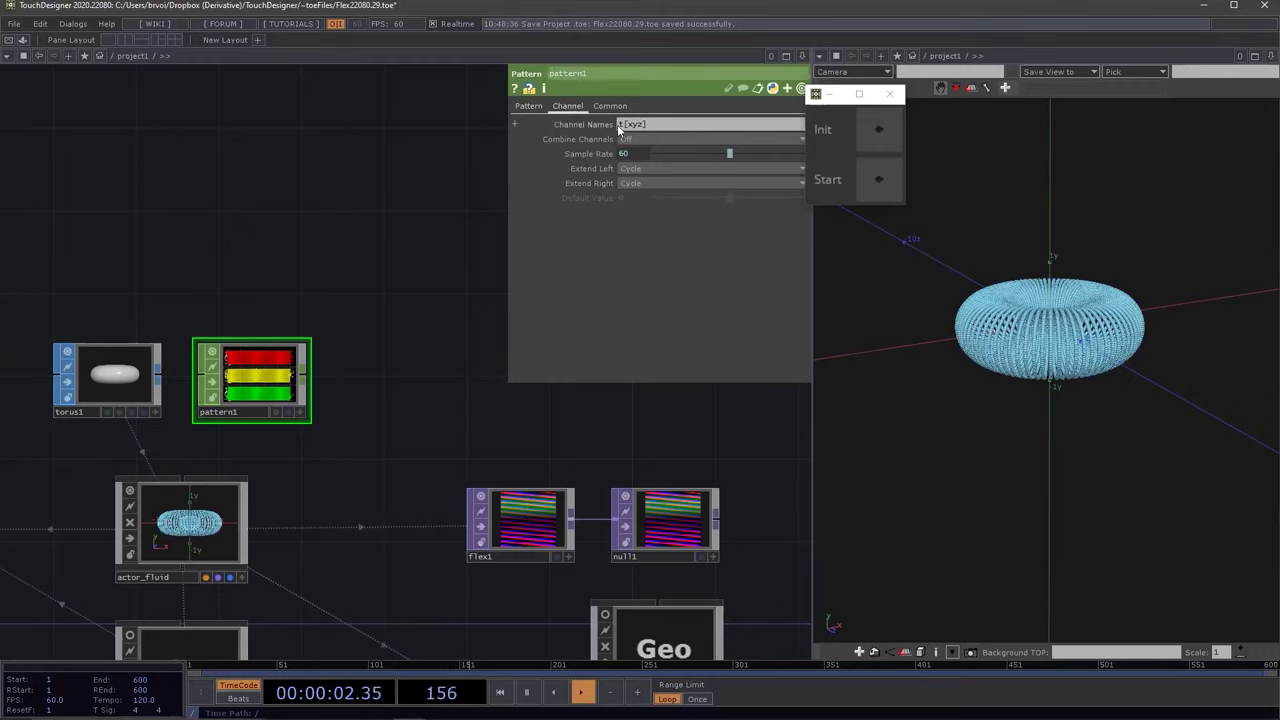
pyautogui.click(528, 106)
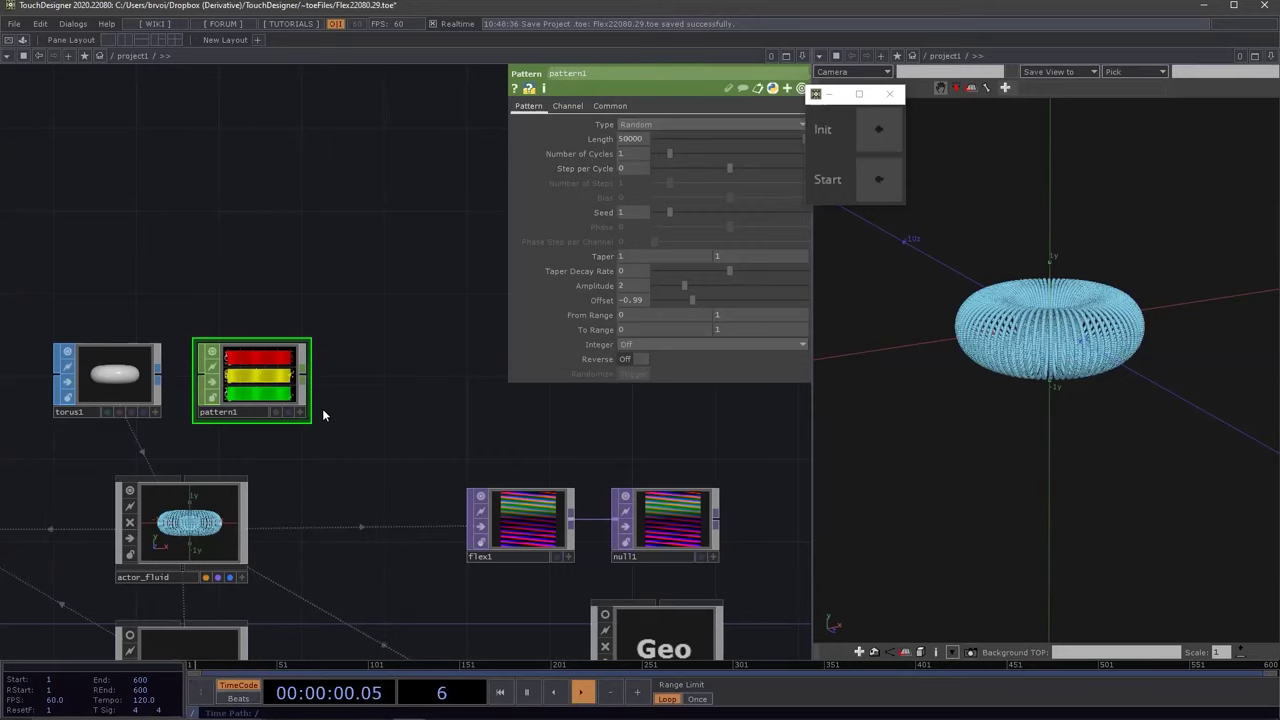
# Set actor_fluid's instance Translate OP to pattern1 and map Translate X, Y and Z to tx, ty and tz
pyautogui.click(196, 497)
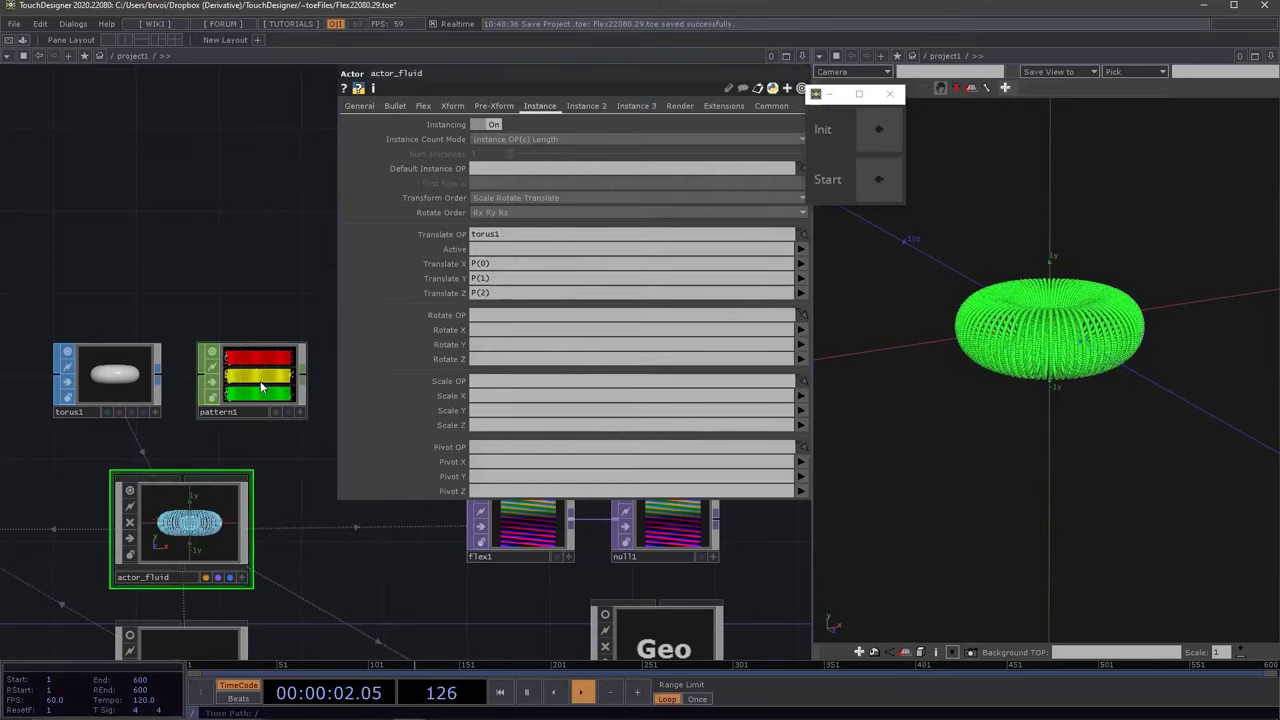
pyautogui.moveTo(283, 364); pyautogui.dragTo(502, 237)
pyautogui.click(801, 263)
pyautogui.click(805, 285)
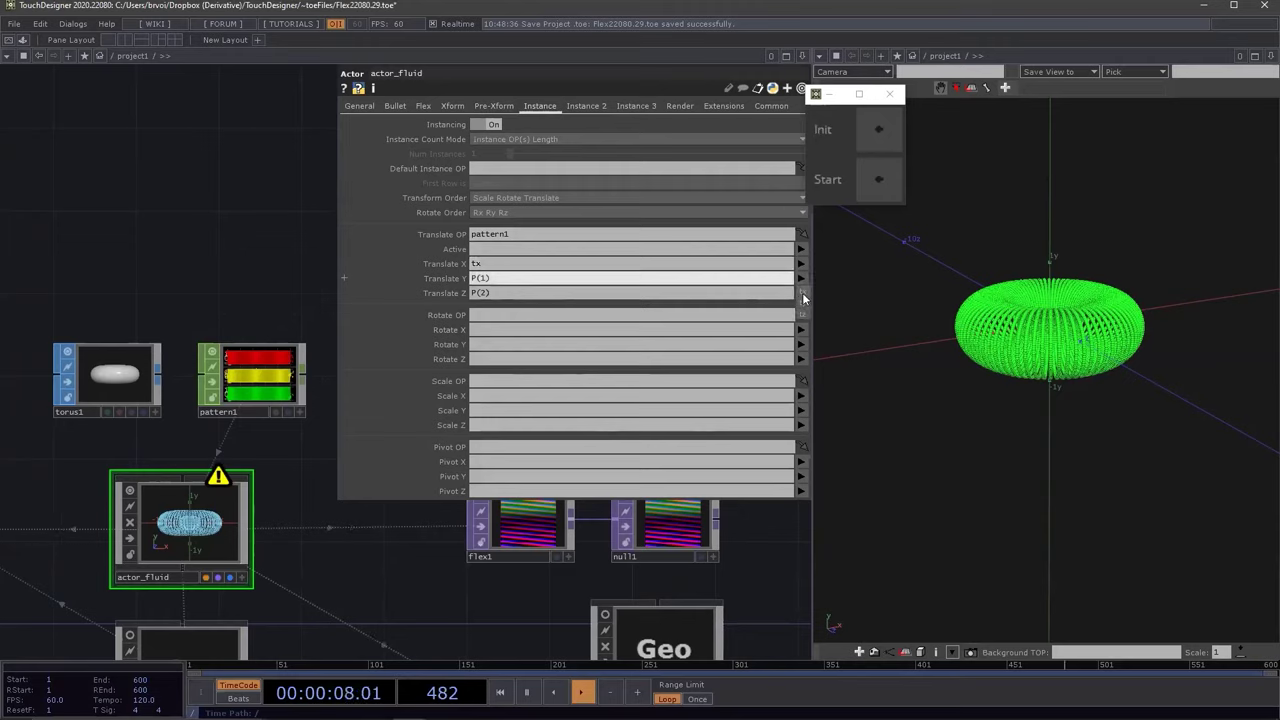
pyautogui.click(802, 307)
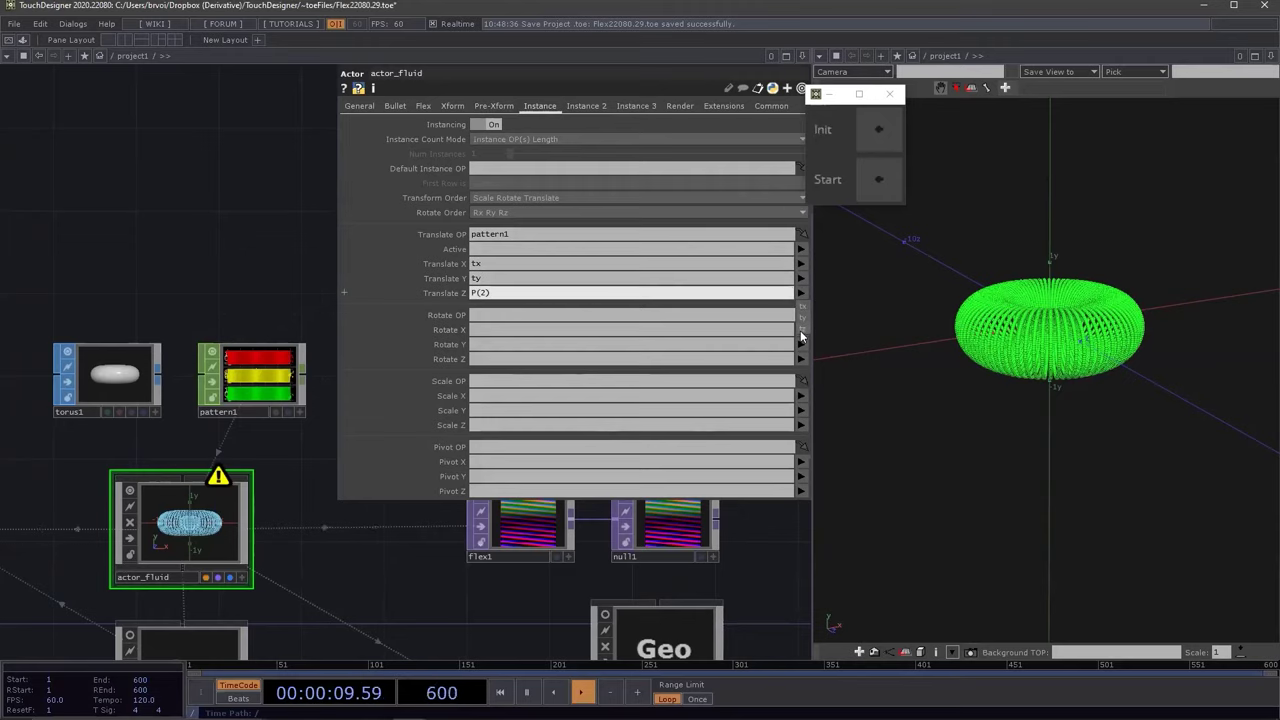
pyautogui.click(801, 330)
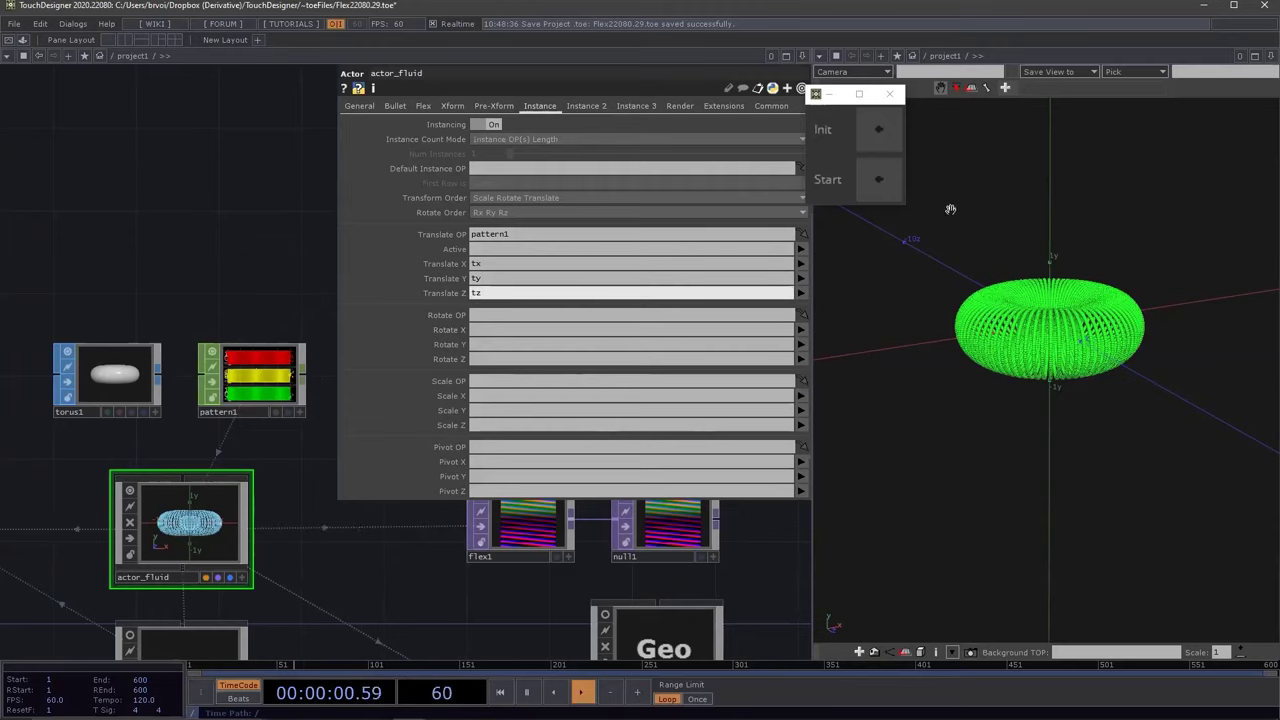
# Reinitialize the simulation with the pattern1 particle positions, inspect the particle cube from several angles and start it
pyautogui.click(878, 136)
pyautogui.moveTo(1139, 343); pyautogui.dragTo(1198, 336, button='middle')
pyautogui.moveTo(1118, 302); pyautogui.dragTo(1003, 292)
pyautogui.moveTo(1003, 292); pyautogui.dragTo(1054, 289, button='middle')
pyautogui.moveTo(1054, 289)
pyautogui.mouseDown()
pyautogui.moveTo(1048, 350)
pyautogui.moveTo(1051, 251)
pyautogui.moveTo(1133, 310)
pyautogui.moveTo(1052, 291)
pyautogui.mouseUp()
pyautogui.moveTo(1052, 291); pyautogui.dragTo(1015, 299, button='middle')
pyautogui.moveTo(998, 221); pyautogui.dragTo(998, 209)
pyautogui.moveTo(976, 289); pyautogui.dragTo(963, 280)
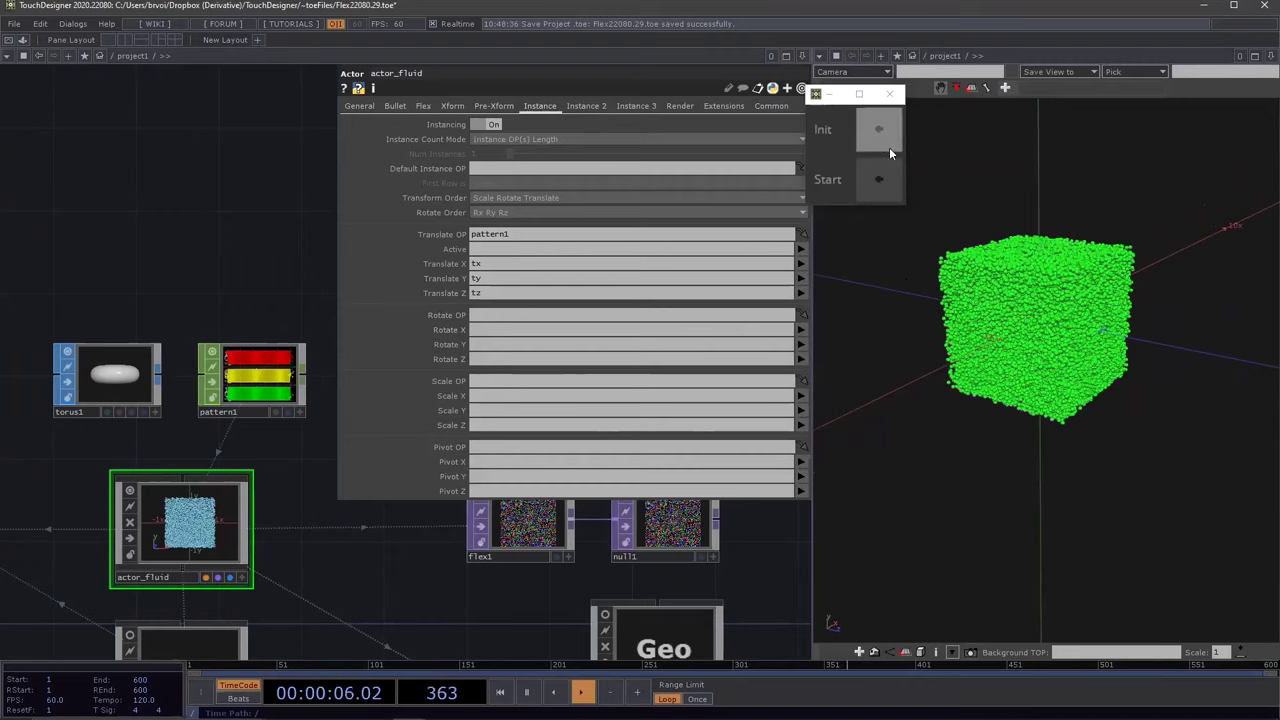
pyautogui.click(882, 176)
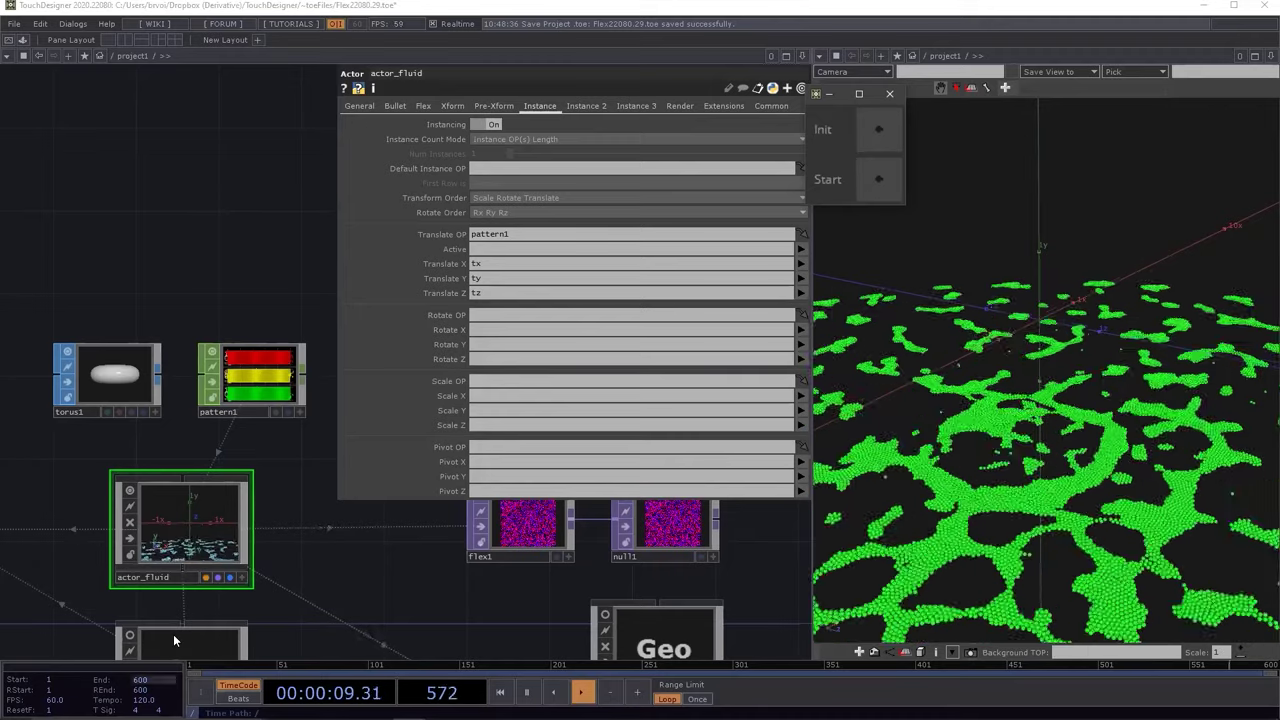
# Display actor_emitter's parameters and reset the simulation to its initial particle cube
pyautogui.click(173, 634)
pyautogui.moveTo(1086, 452); pyautogui.dragTo(981, 476, button='middle')
pyautogui.click(883, 131)
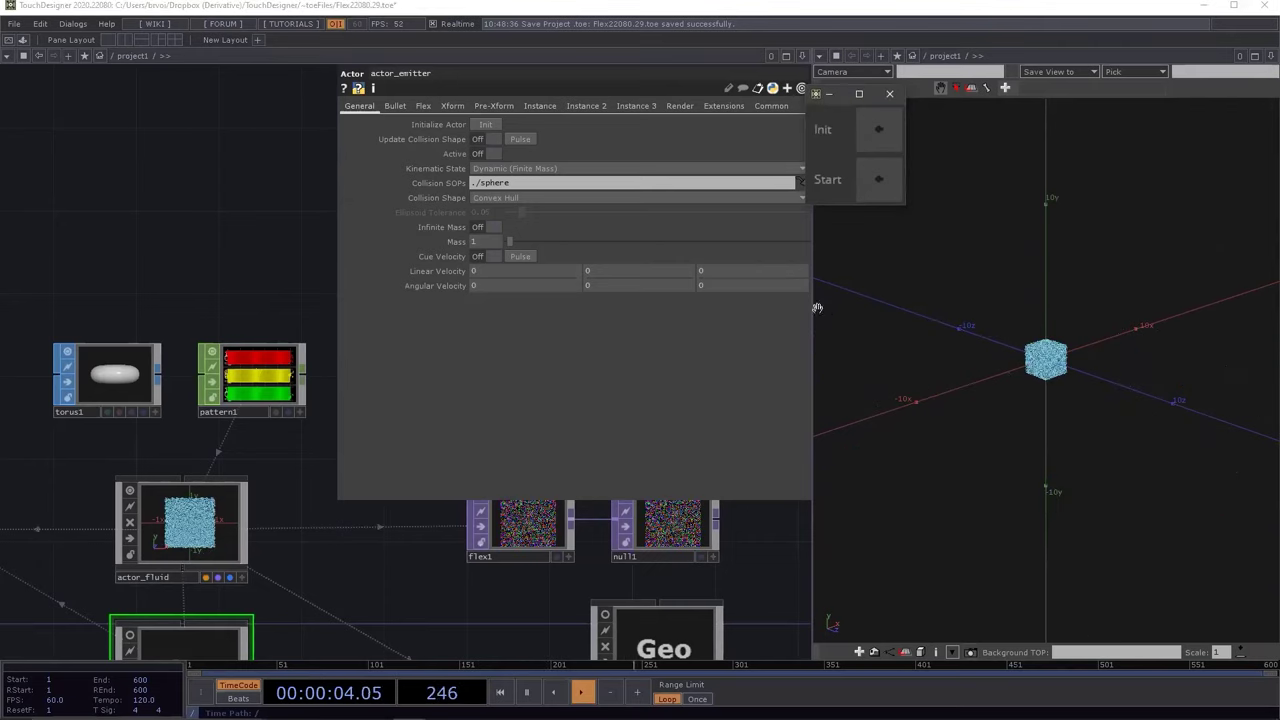
# Change fsolver1's Boundary Mode to Bounding Box
pyautogui.scroll(1, 325, 535)
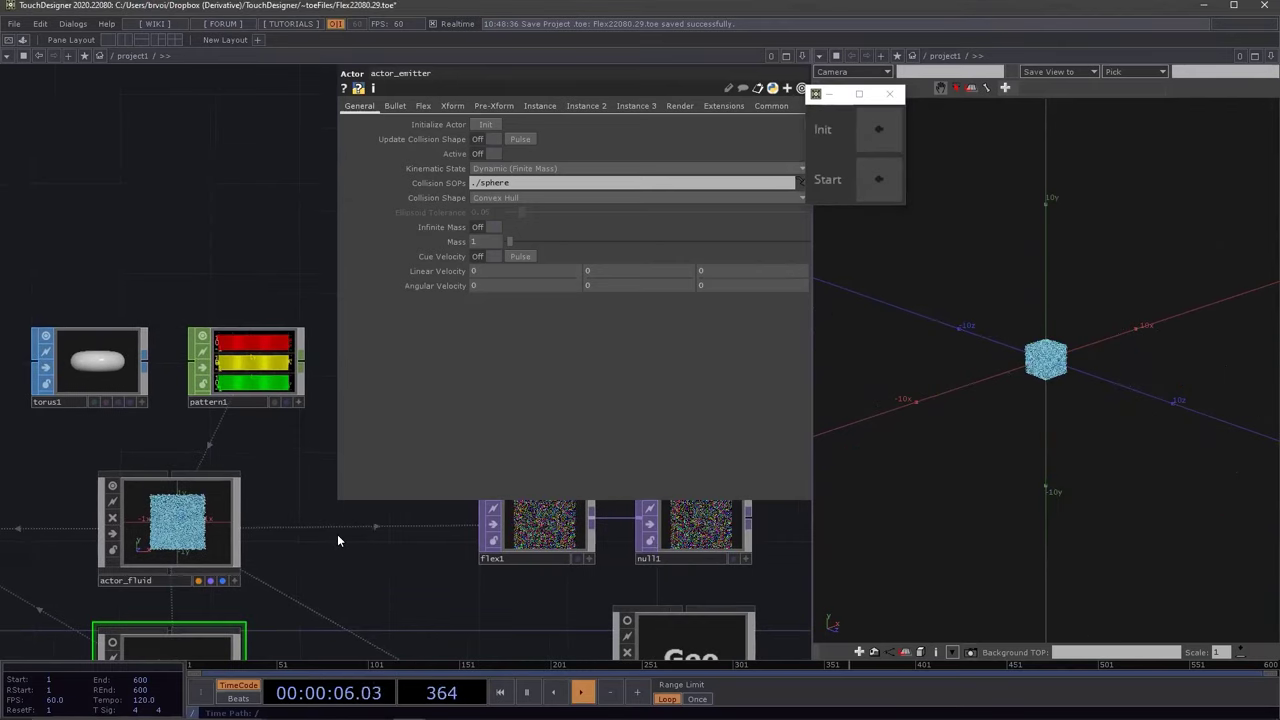
pyautogui.moveTo(337, 569); pyautogui.dragTo(396, 535)
pyautogui.scroll(-1, 344, 554)
pyautogui.moveTo(68, 449); pyautogui.dragTo(166, 443)
pyautogui.click(106, 495)
pyautogui.moveTo(151, 609); pyautogui.dragTo(225, 503)
pyautogui.scroll(5, 1137, 366)
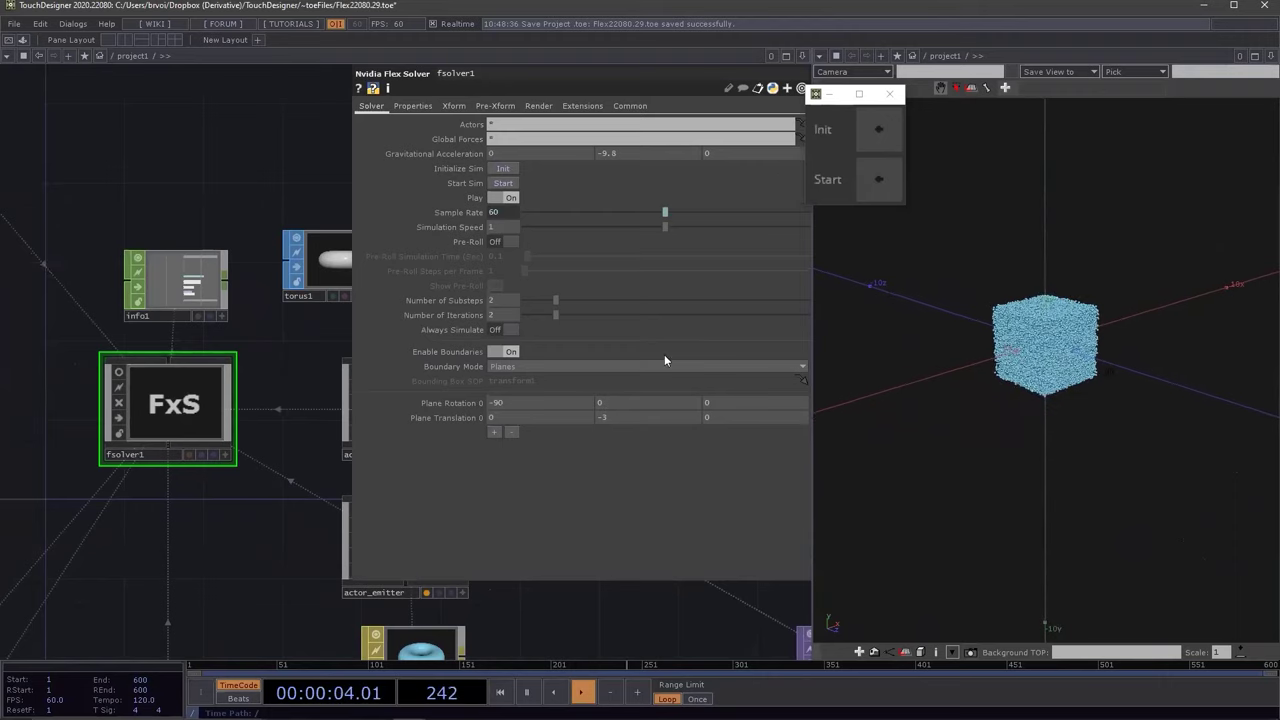
pyautogui.click(497, 367)
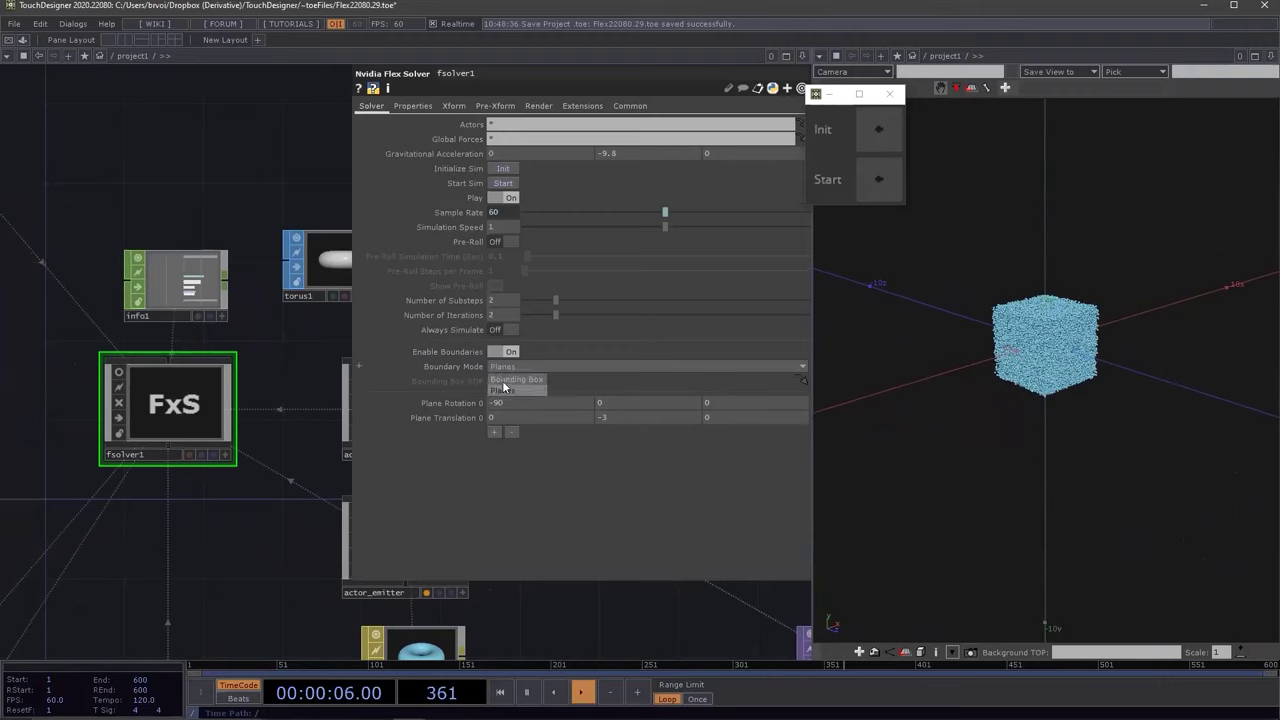
pyautogui.click(520, 380)
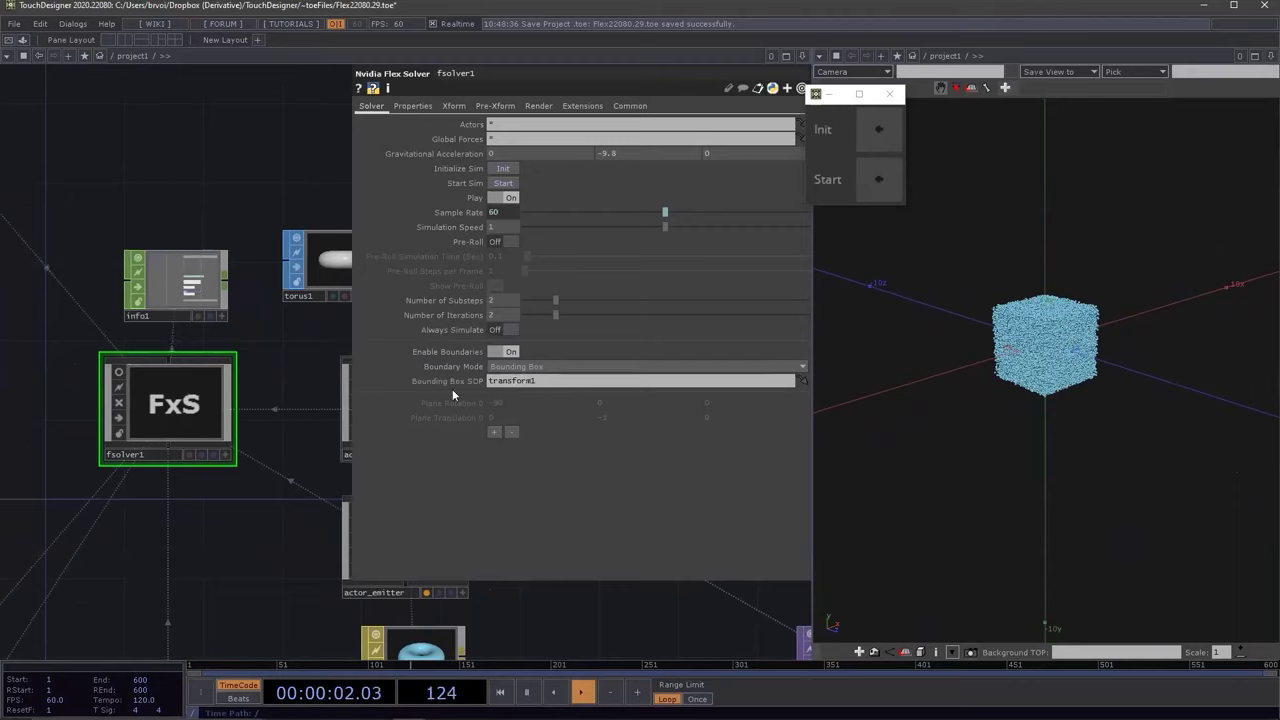
# Turn on transform1's Render flag to show the bounding box around the particle cube in the viewport
pyautogui.moveTo(153, 571); pyautogui.dragTo(293, 511)
pyautogui.scroll(-2, 222, 494)
pyautogui.moveTo(130, 467); pyautogui.dragTo(202, 522)
pyautogui.scroll(4, 204, 520)
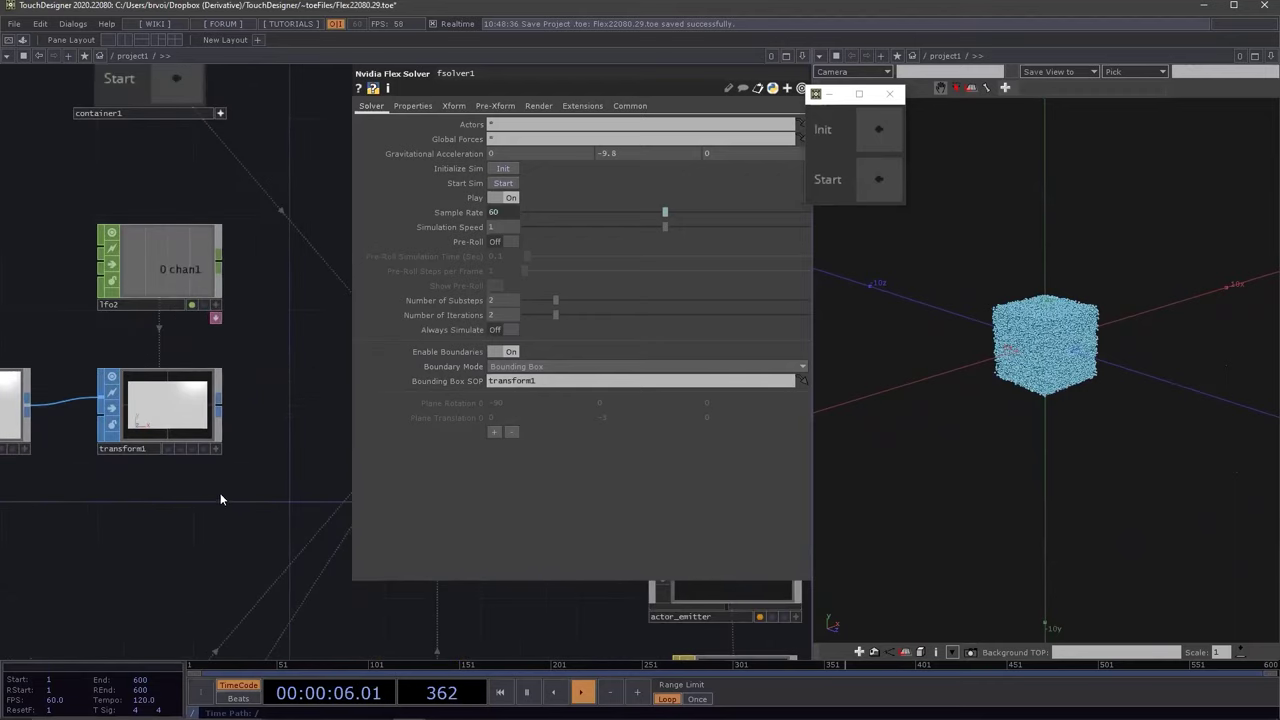
pyautogui.moveTo(69, 470); pyautogui.dragTo(173, 496)
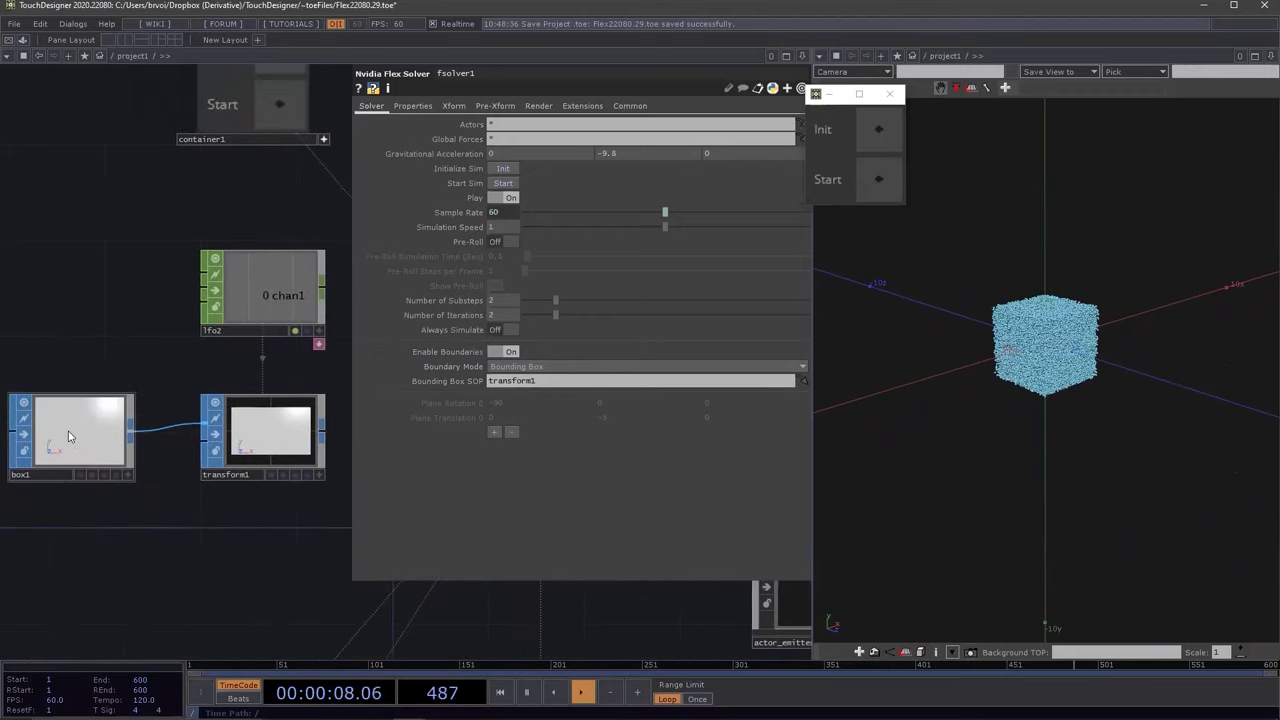
pyautogui.moveTo(273, 523); pyautogui.dragTo(206, 517)
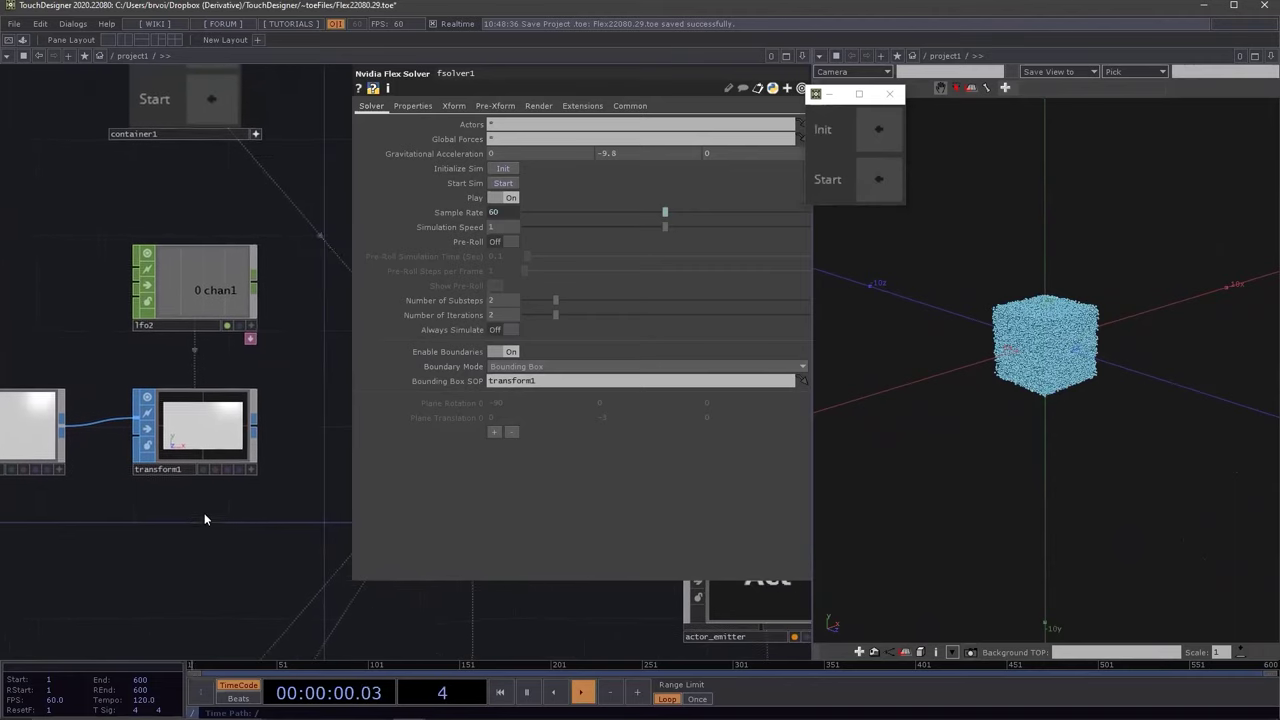
pyautogui.click(214, 469)
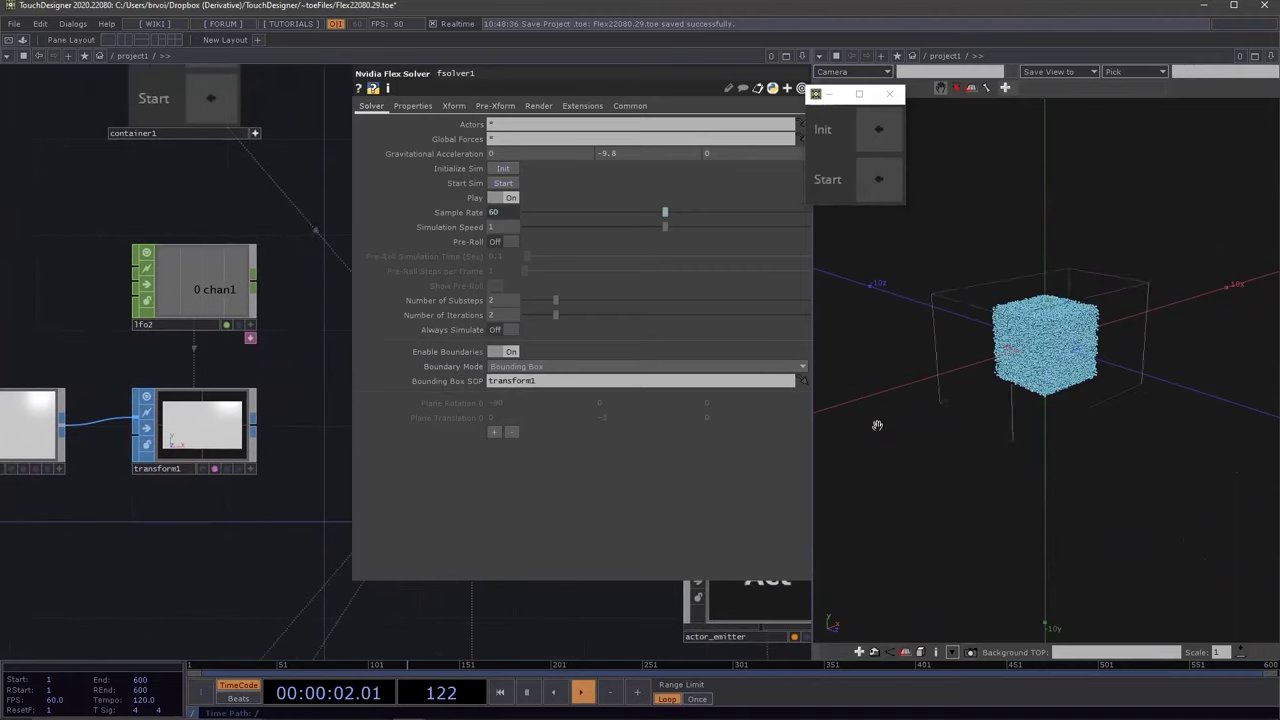
pyautogui.scroll(3, 1022, 405)
pyautogui.moveTo(1022, 405)
pyautogui.mouseDown()
pyautogui.moveTo(1067, 370)
pyautogui.moveTo(1063, 420)
pyautogui.moveTo(1090, 372)
pyautogui.moveTo(1040, 364)
pyautogui.moveTo(1045, 395)
pyautogui.mouseUp()
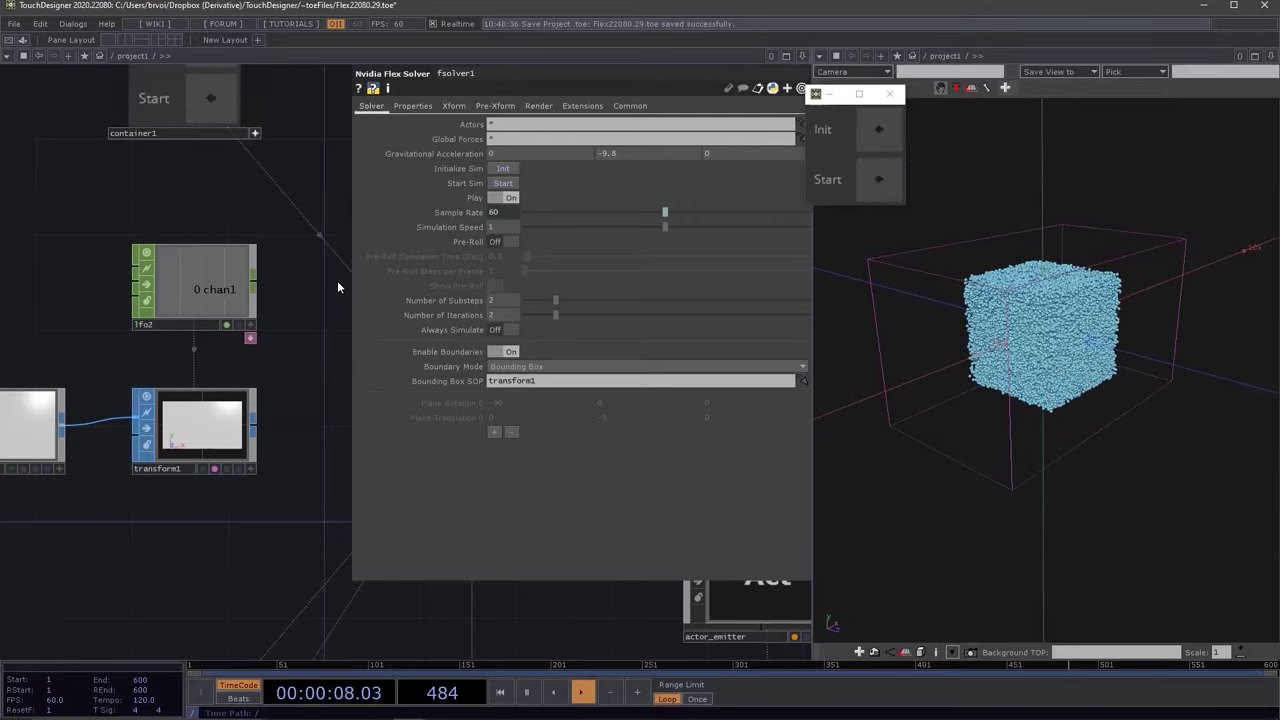
# Reinitialize and start the simulation inside the bounding box, and inspect the contained fluid from several angles
pyautogui.click(883, 132)
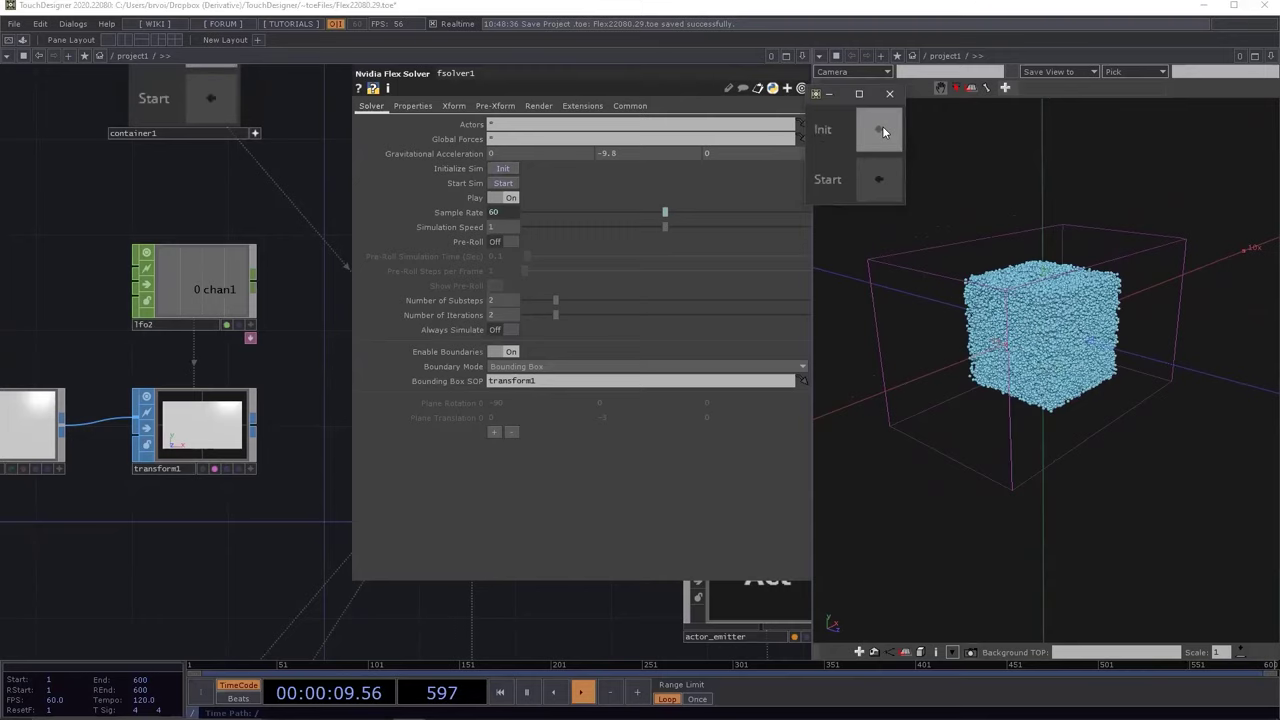
pyautogui.click(877, 184)
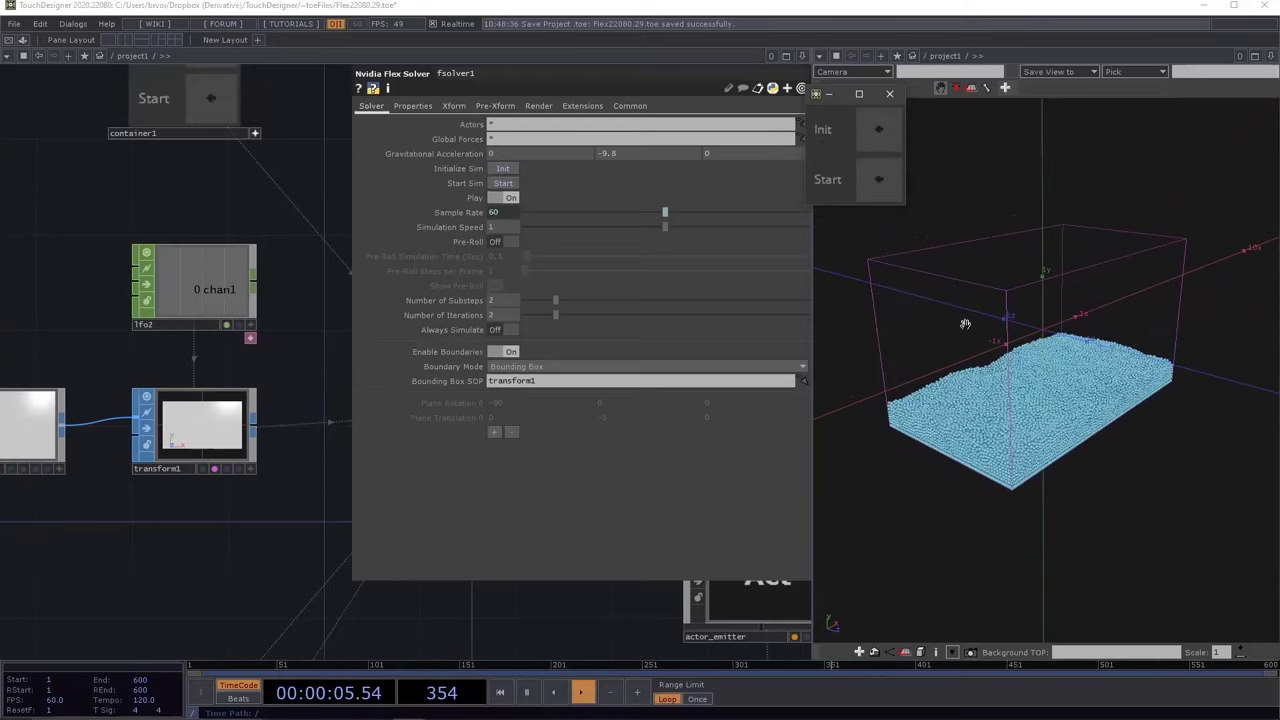
pyautogui.moveTo(1035, 437); pyautogui.dragTo(1077, 422)
pyautogui.moveTo(986, 426)
pyautogui.mouseDown()
pyautogui.moveTo(994, 392)
pyautogui.moveTo(1000, 423)
pyautogui.moveTo(976, 432)
pyautogui.mouseUp()
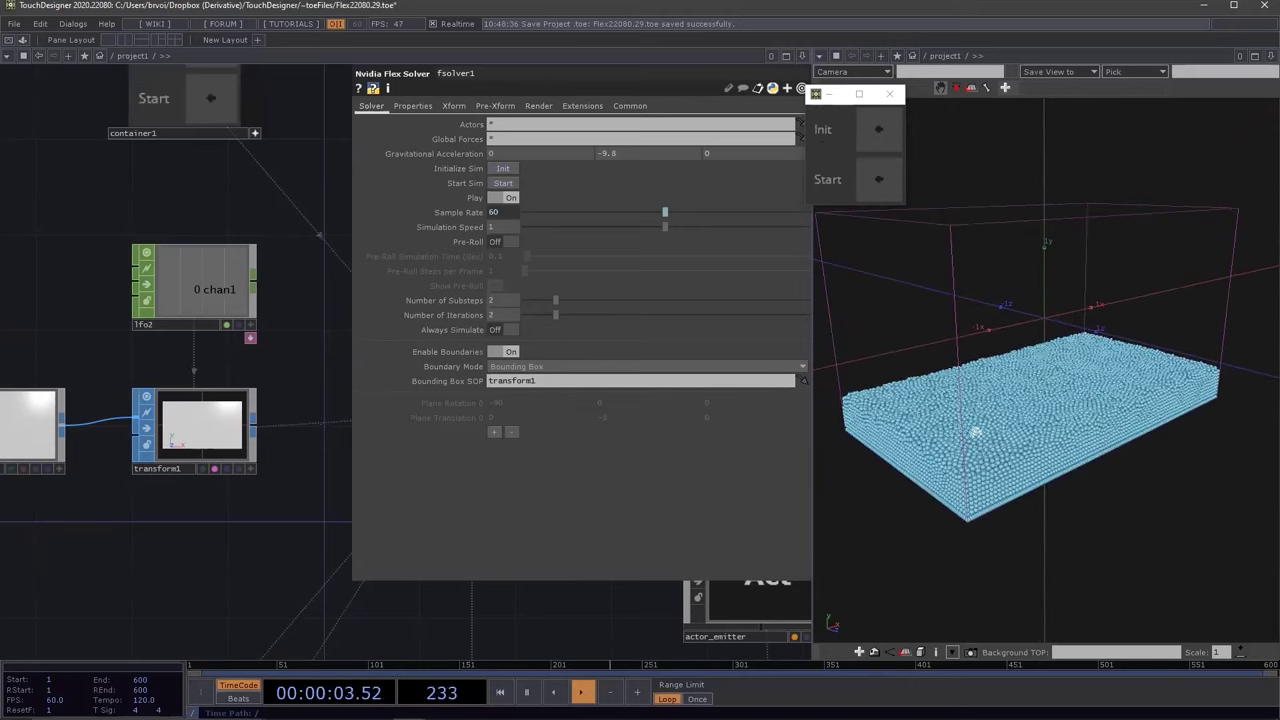
pyautogui.moveTo(1070, 447)
pyautogui.mouseDown()
pyautogui.moveTo(1063, 385)
pyautogui.moveTo(1072, 456)
pyautogui.mouseUp()
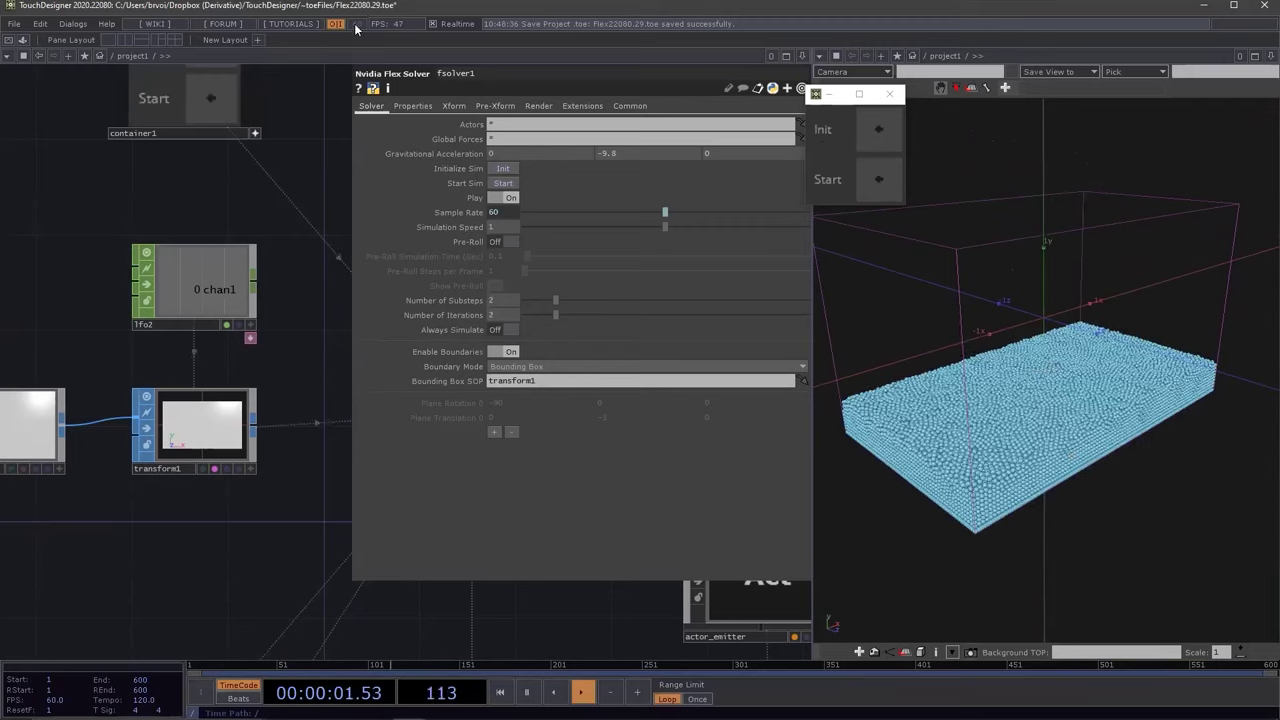
# Rerun the fluid simulation from its initial state and display fsolver1's Properties parameters
pyautogui.click(871, 142)
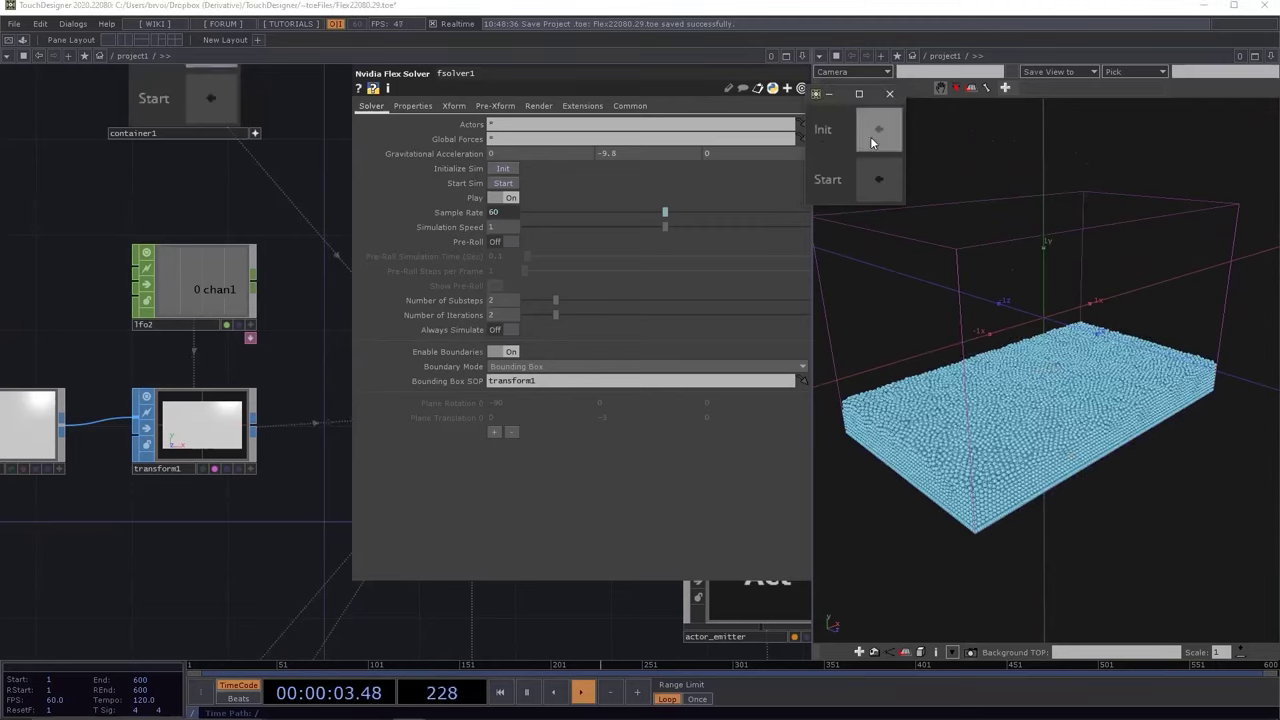
pyautogui.click(880, 178)
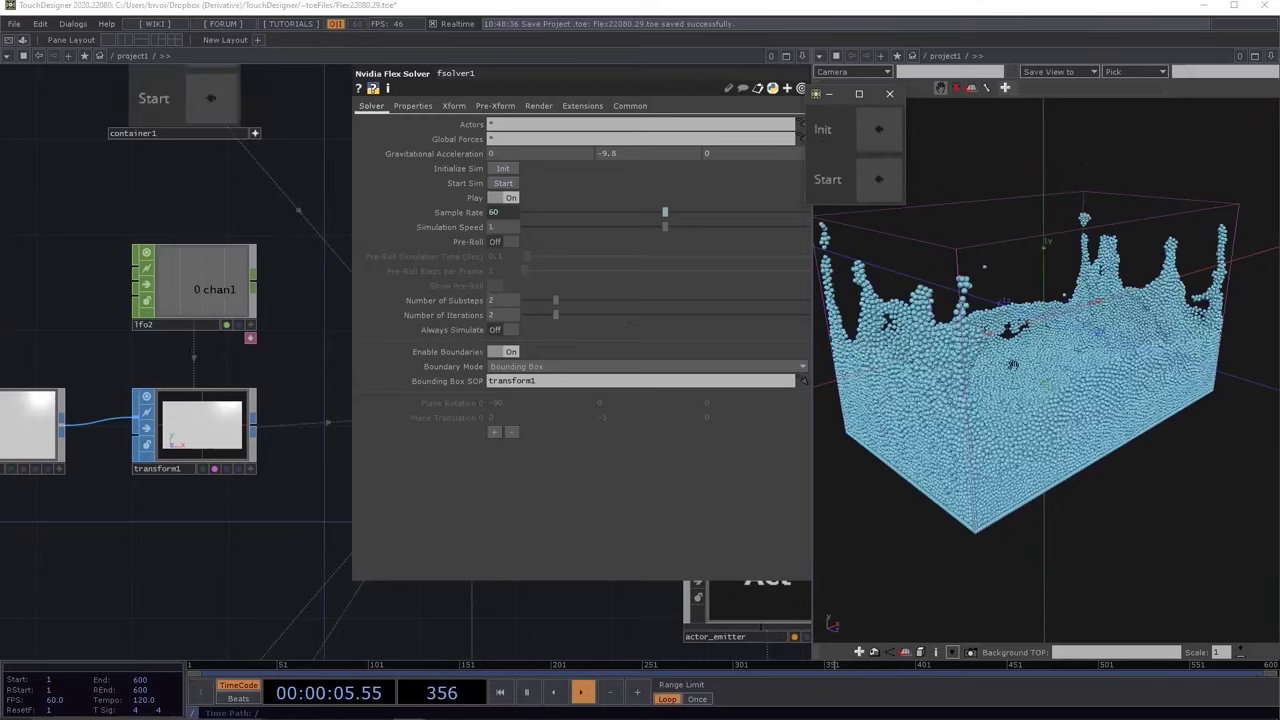
pyautogui.moveTo(301, 358); pyautogui.dragTo(262, 380)
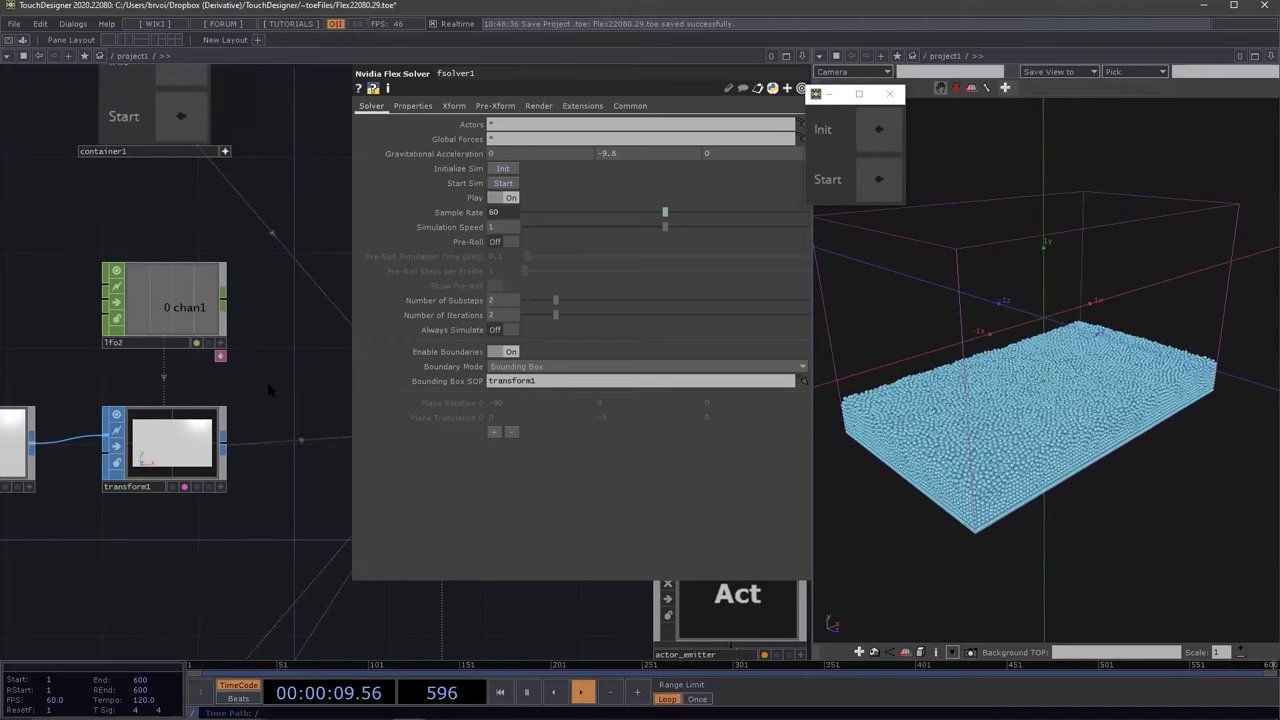
pyautogui.moveTo(296, 386); pyautogui.dragTo(294, 383)
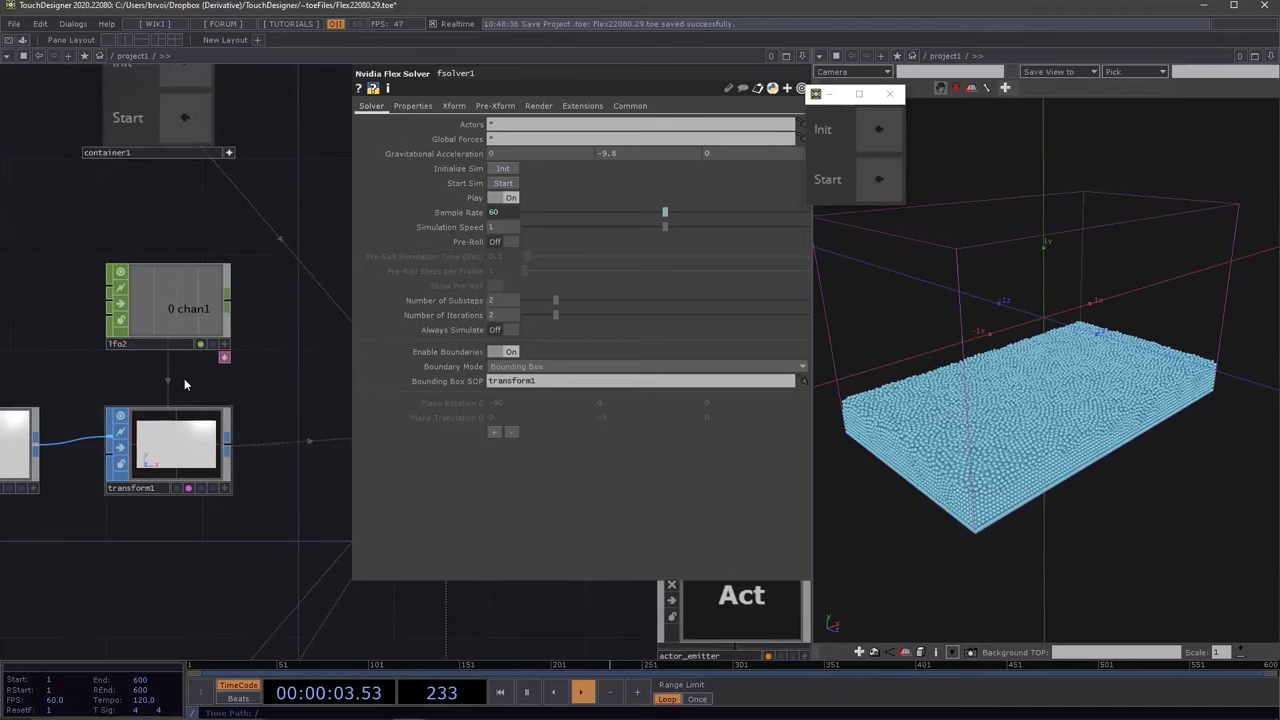
pyautogui.click(414, 106)
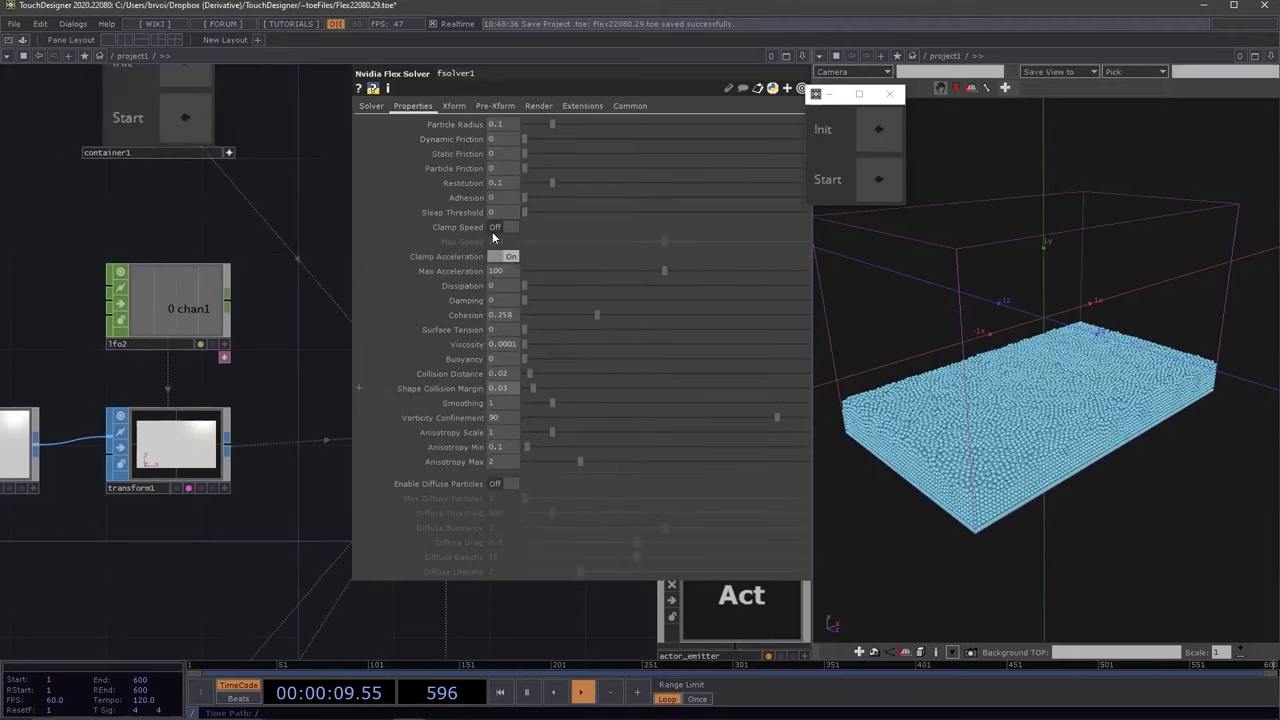
# Set lfo2's Amplitude to 30 to rock the bounding box strongly
pyautogui.click(198, 310)
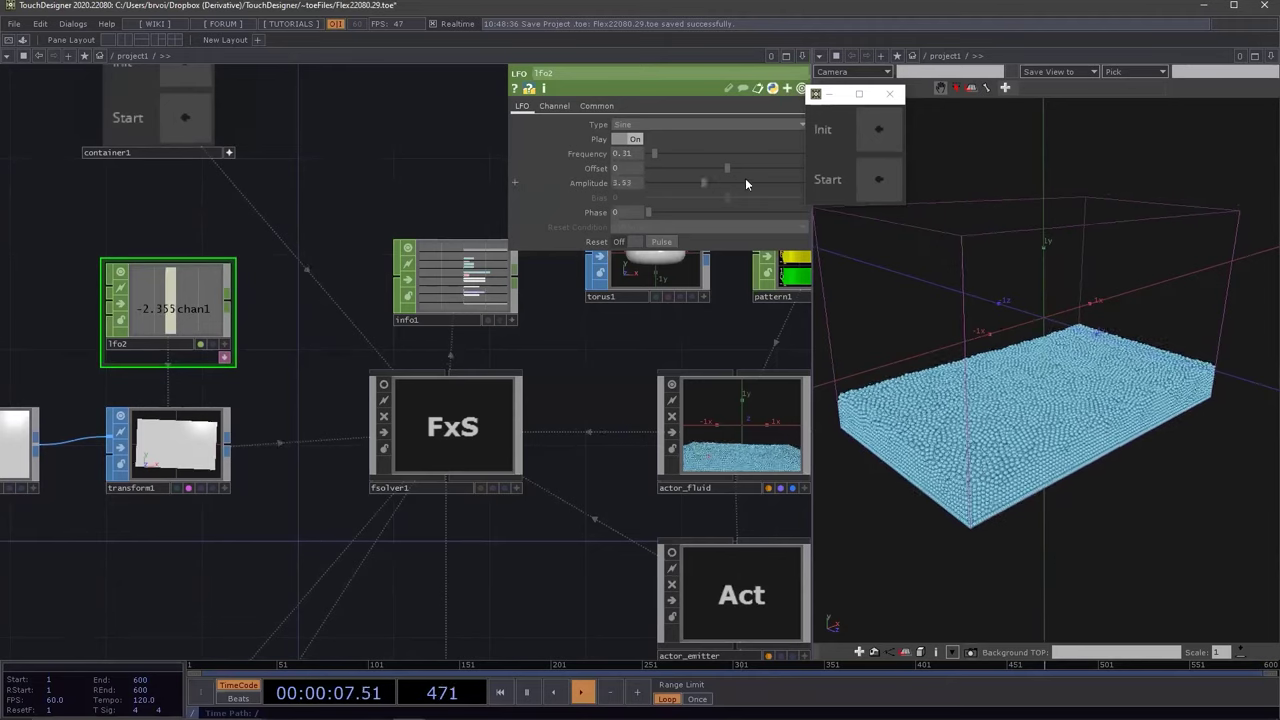
pyautogui.click(777, 182)
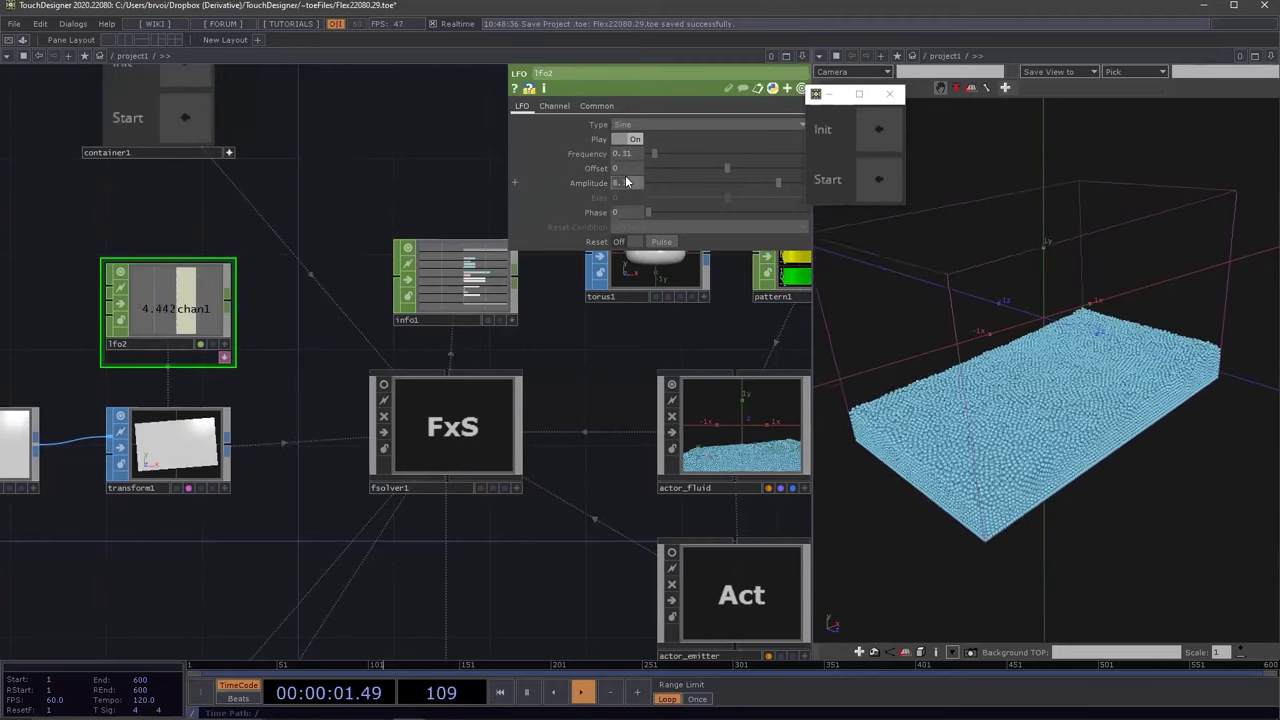
pyautogui.press('Return')
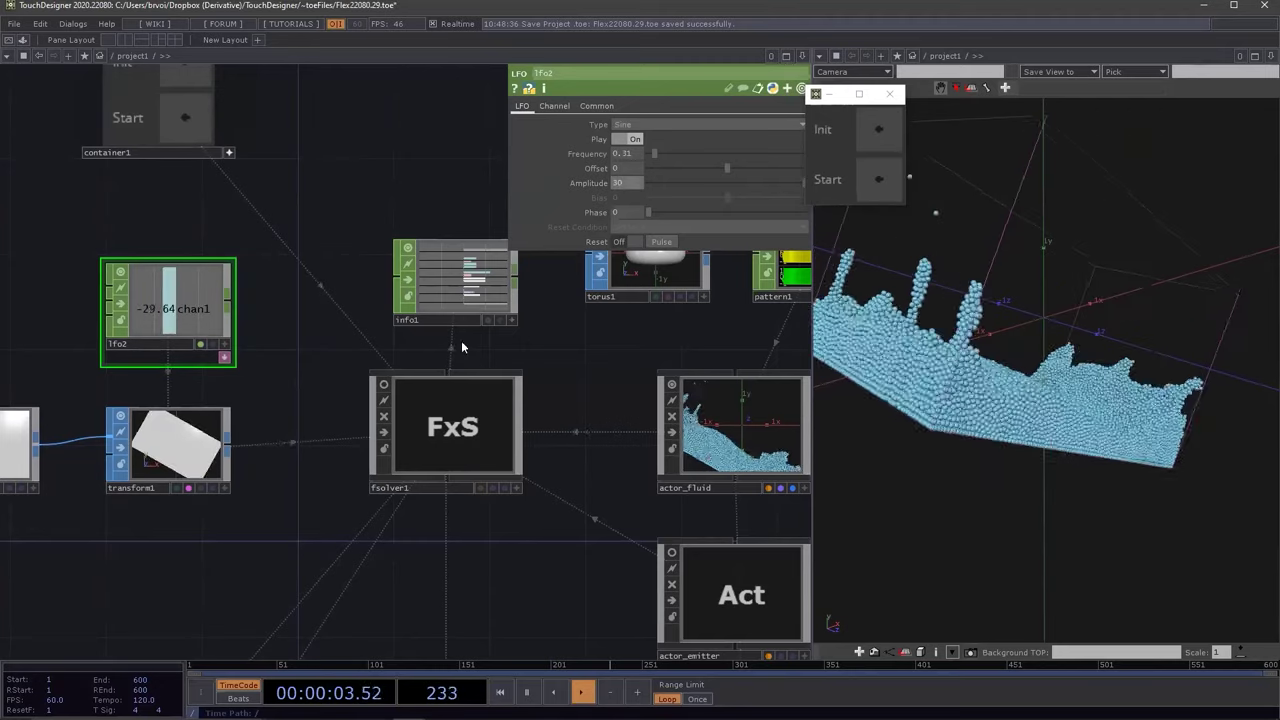
# Test fsolver1's Cohesion at 0 and 0.923 on the rocking fluid, and return it to 0
pyautogui.click(420, 435)
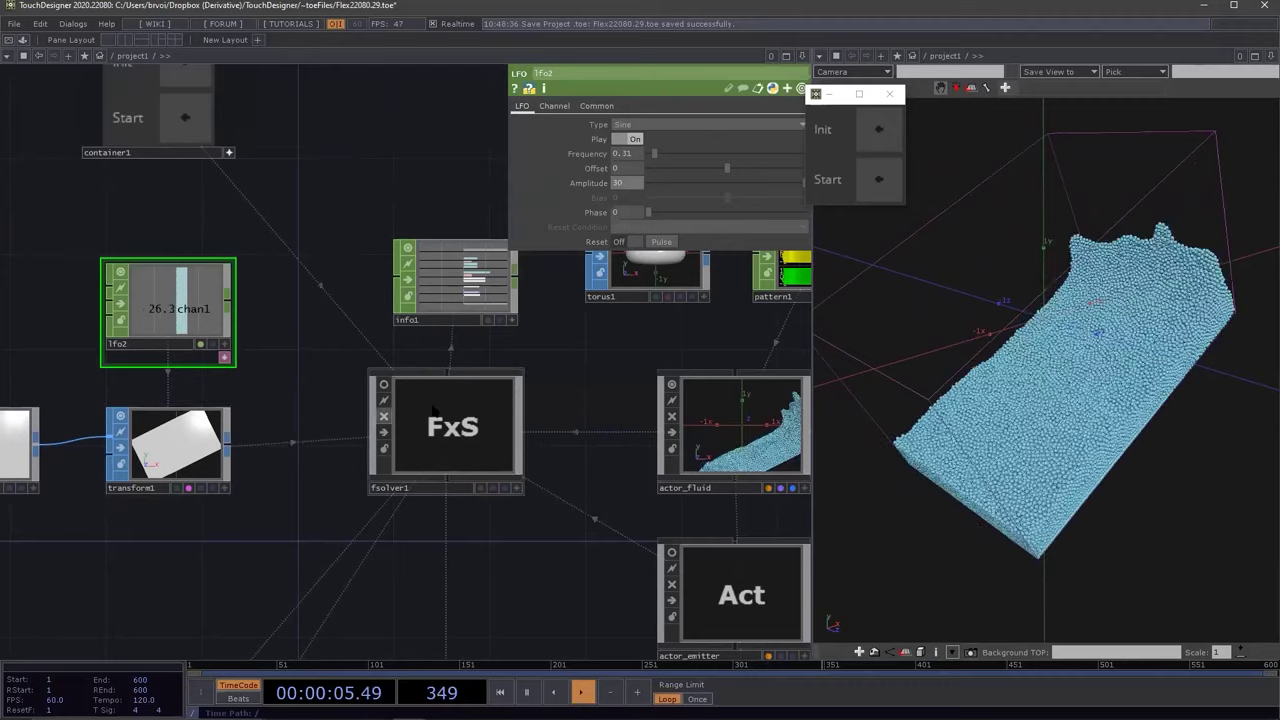
pyautogui.moveTo(403, 194); pyautogui.dragTo(311, 199, button='middle')
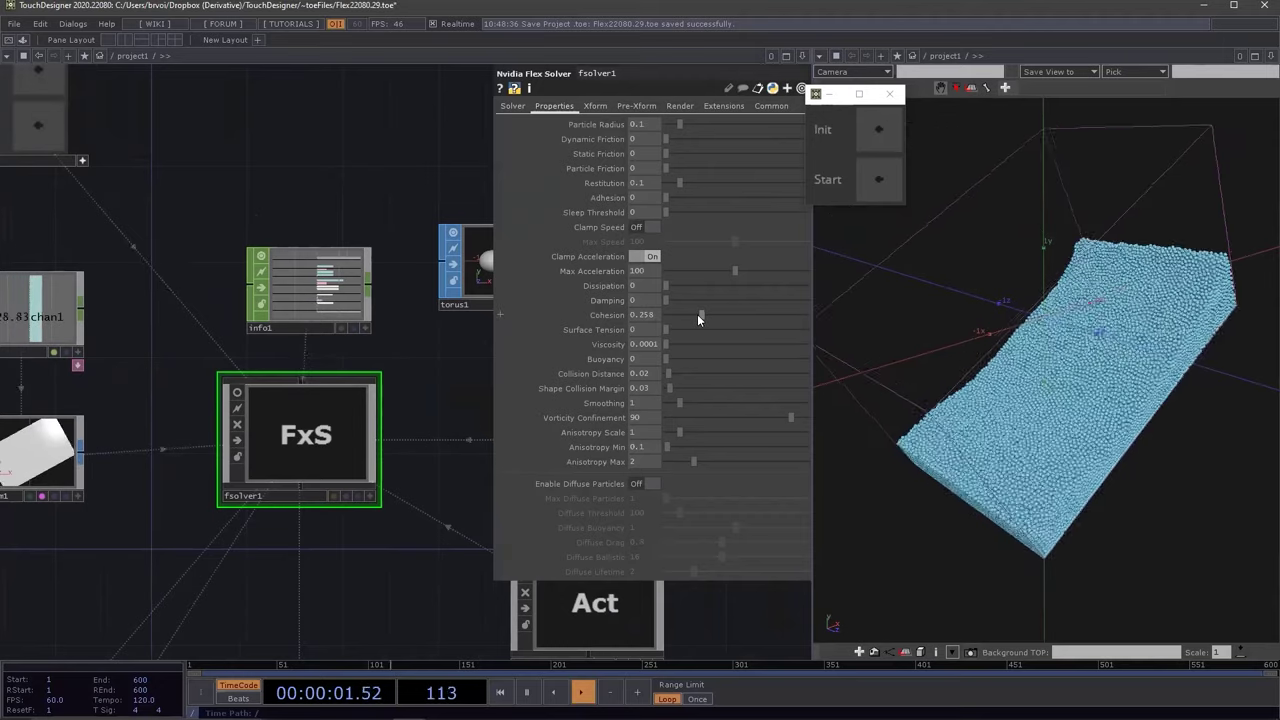
pyautogui.moveTo(697, 314); pyautogui.dragTo(666, 318)
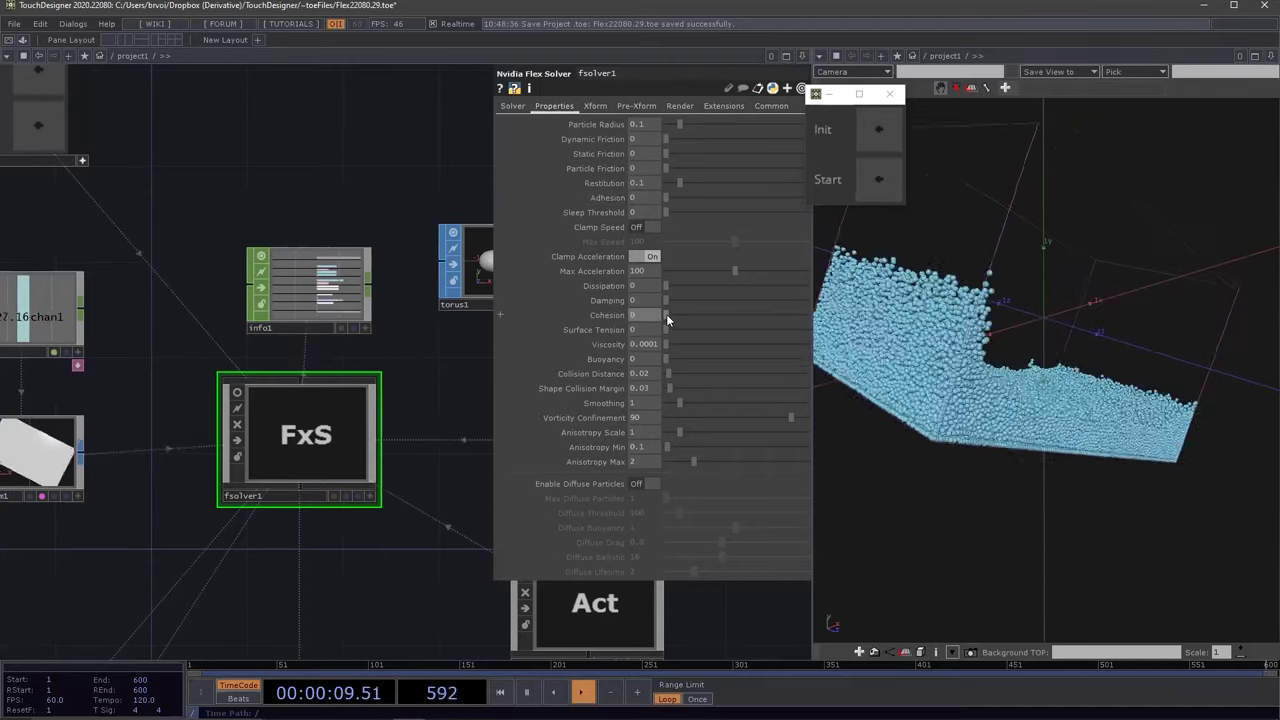
pyautogui.moveTo(666, 314); pyautogui.dragTo(795, 313)
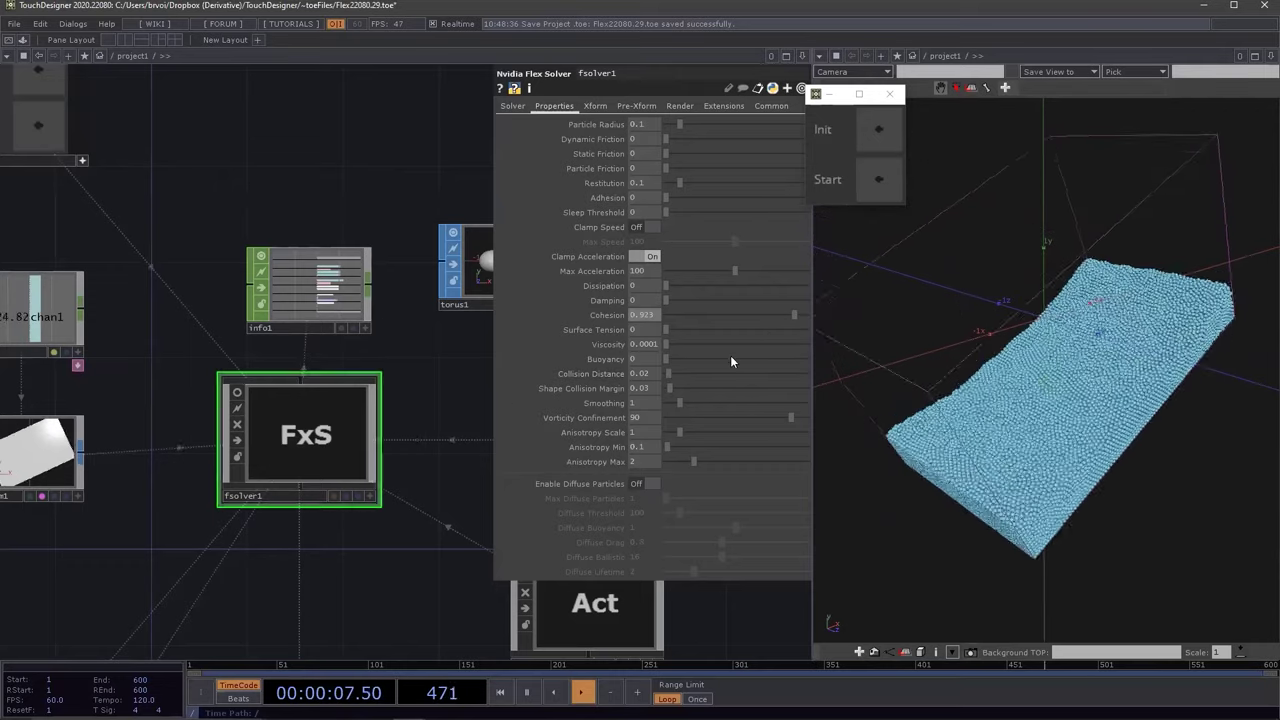
pyautogui.moveTo(688, 317); pyautogui.dragTo(658, 316)
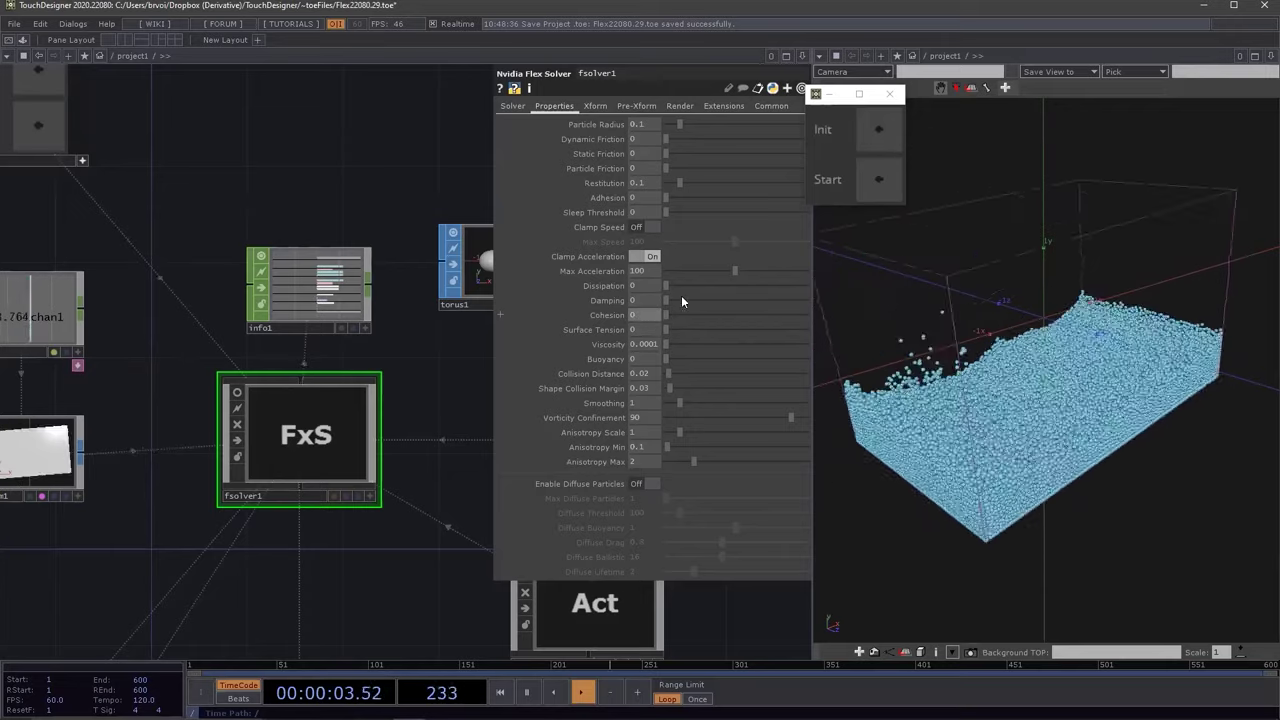
# Test fsolver1's Damping at 0.99 and 0.943, and return it to 0
pyautogui.moveTo(670, 300); pyautogui.dragTo(806, 299)
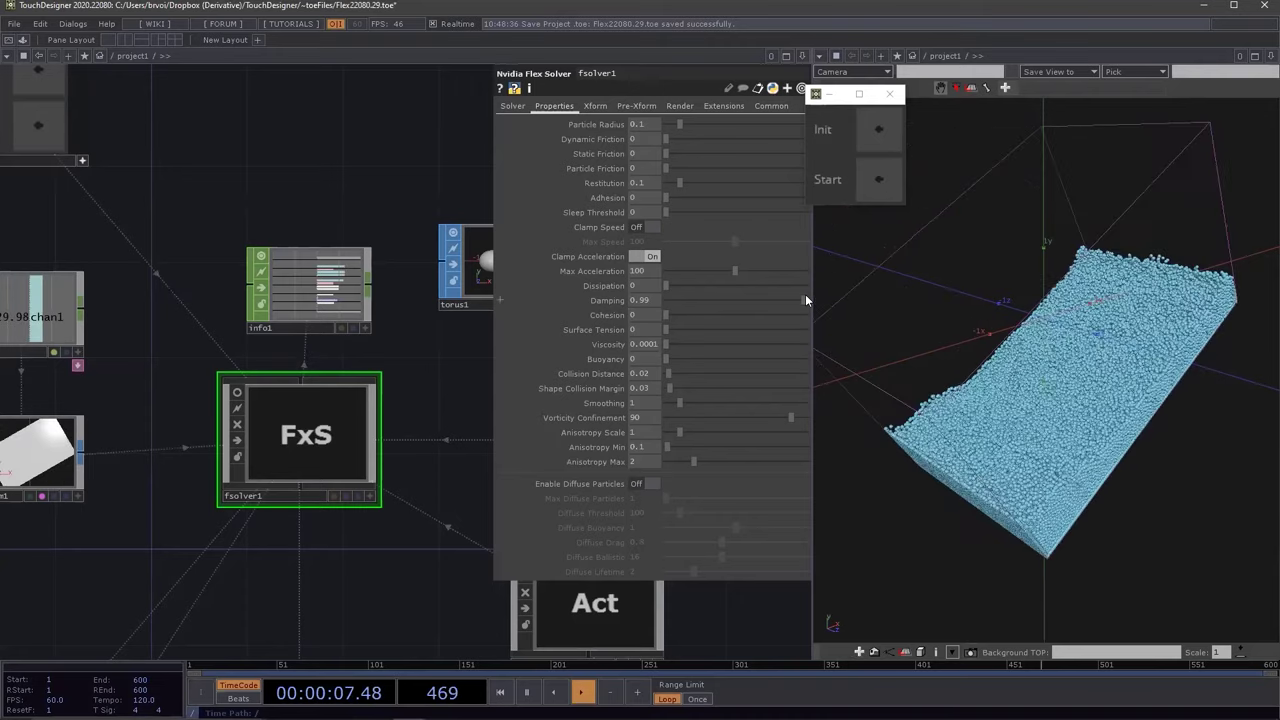
pyautogui.moveTo(805, 294); pyautogui.dragTo(799, 290)
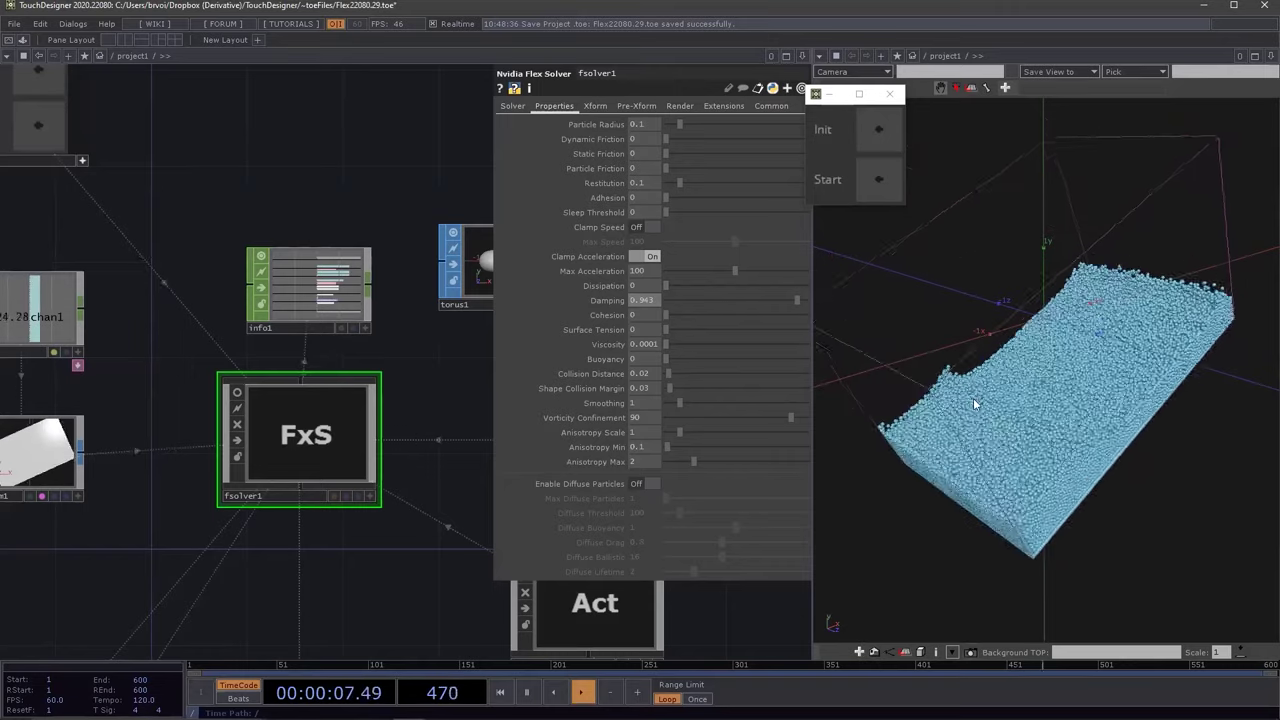
pyautogui.moveTo(799, 291); pyautogui.dragTo(665, 296)
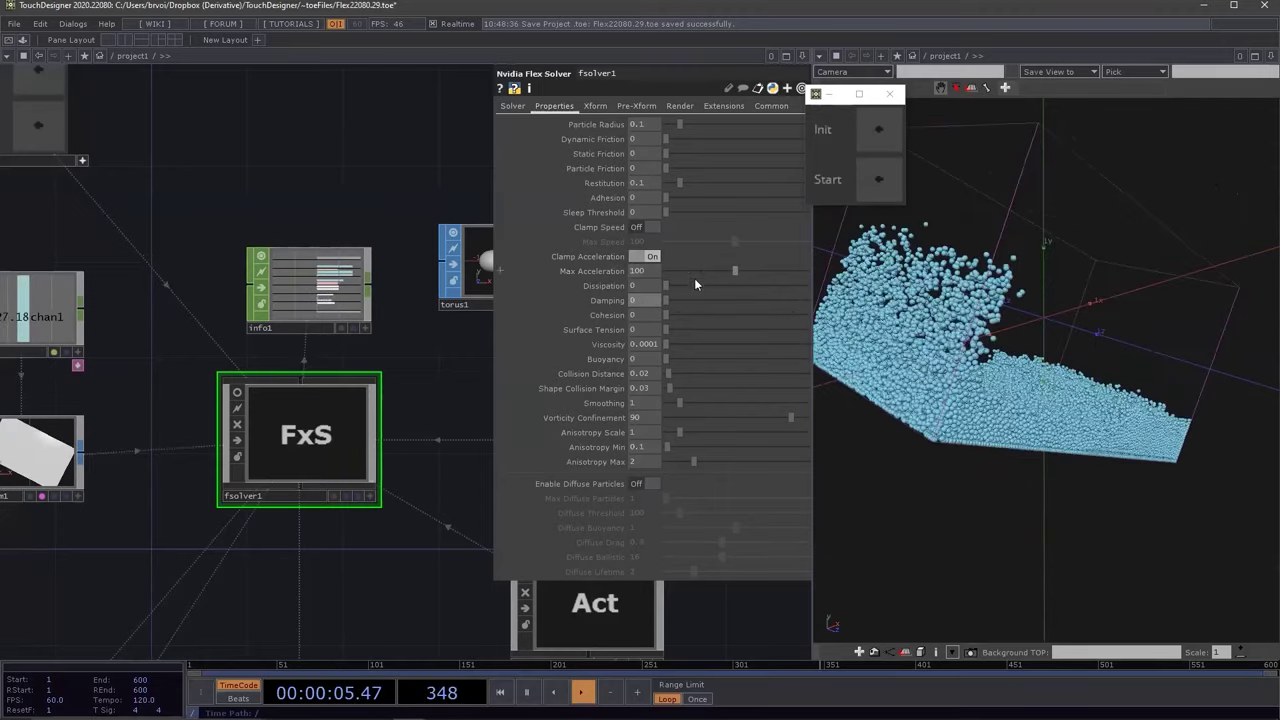
pyautogui.click(649, 256)
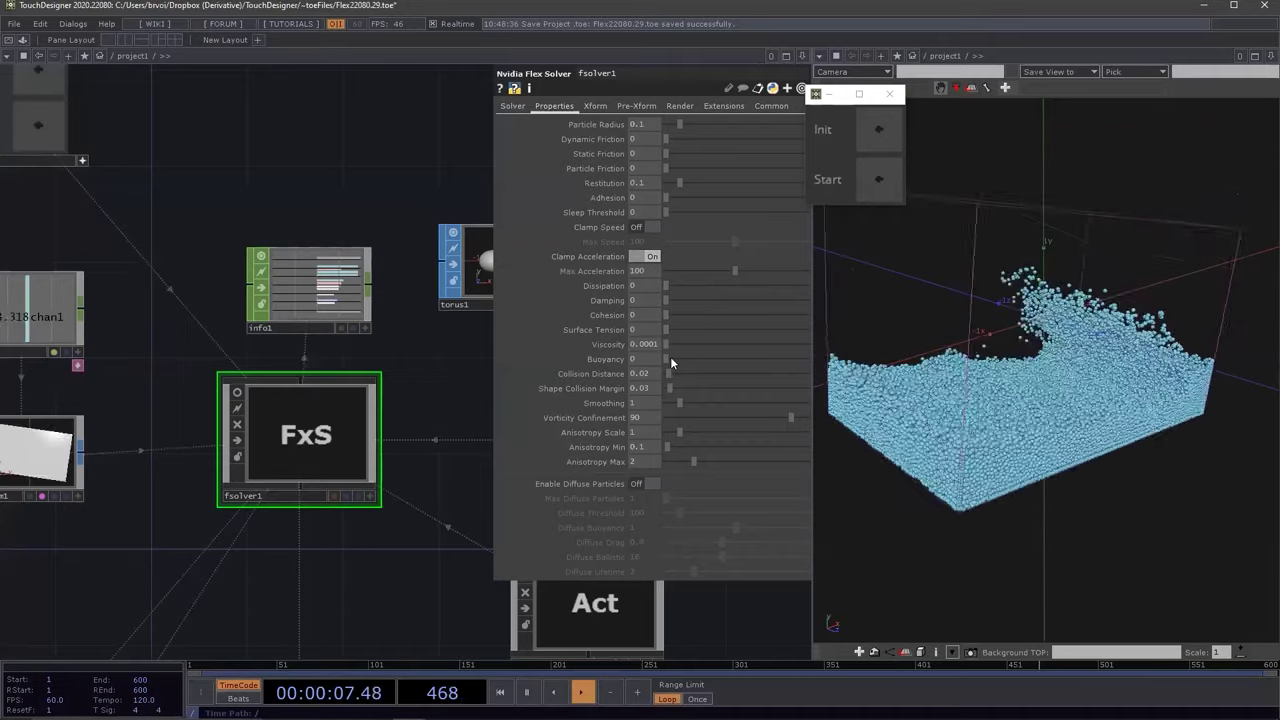
# Test fsolver1's Buoyancy at 0.823 and 0.737 with Damping at 0.56, and reset both to 0
pyautogui.moveTo(710, 362); pyautogui.dragTo(782, 354)
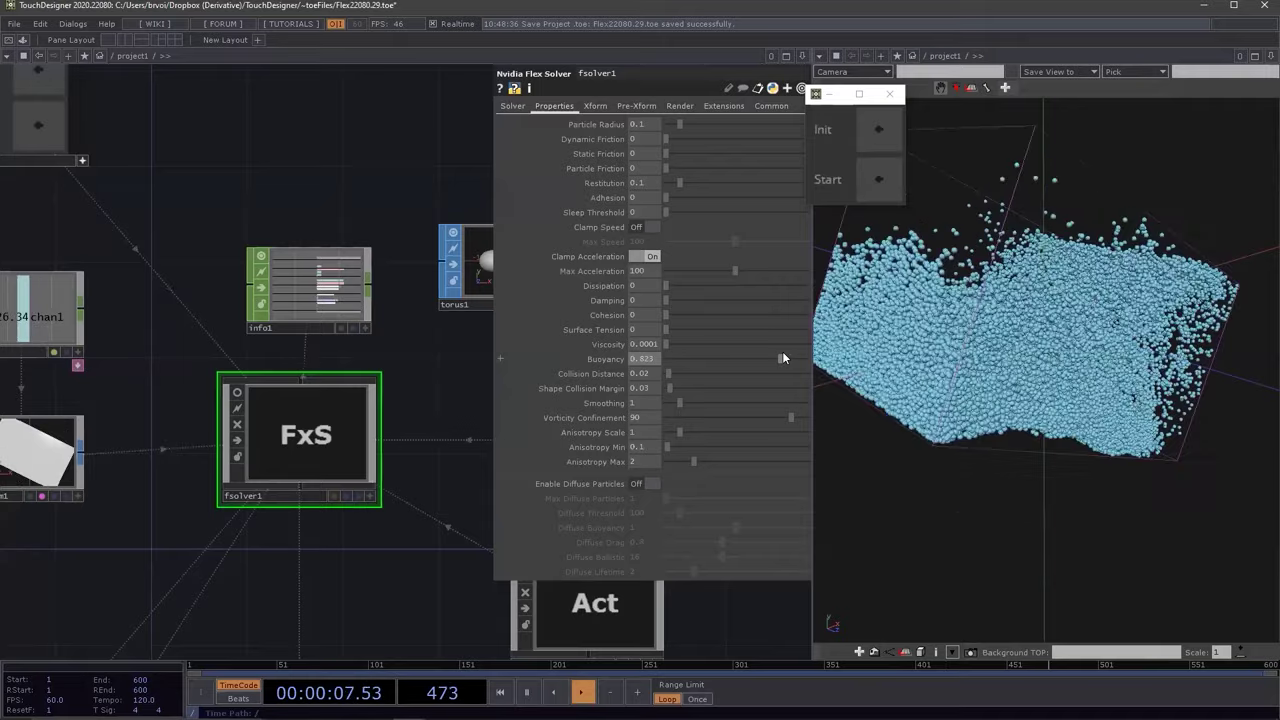
pyautogui.moveTo(782, 355); pyautogui.dragTo(770, 357)
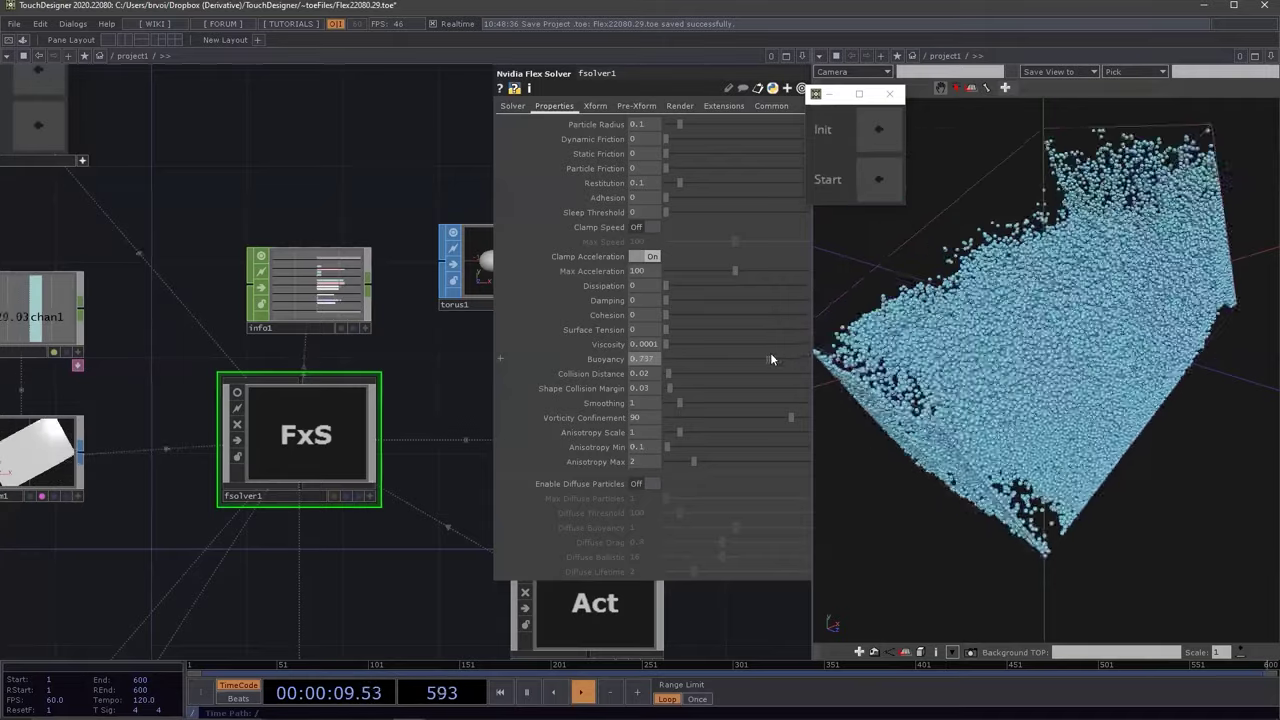
pyautogui.moveTo(664, 299); pyautogui.dragTo(742, 299)
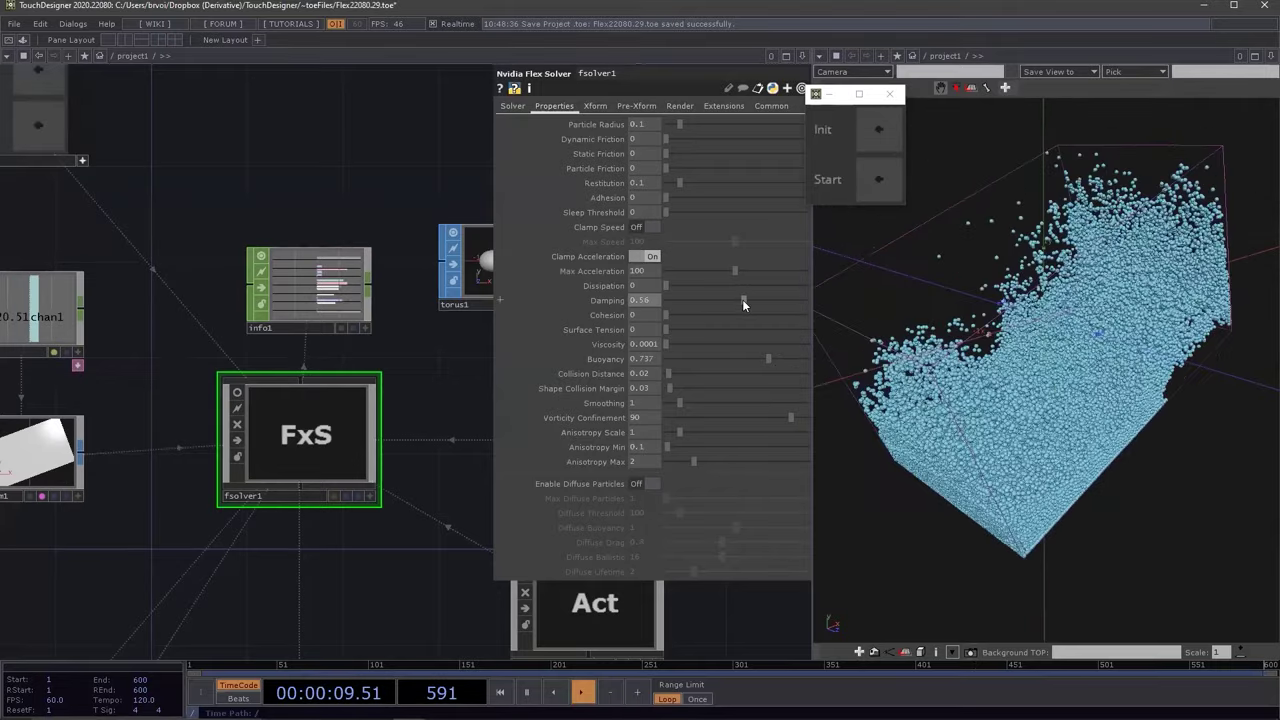
pyautogui.moveTo(674, 304); pyautogui.dragTo(662, 318)
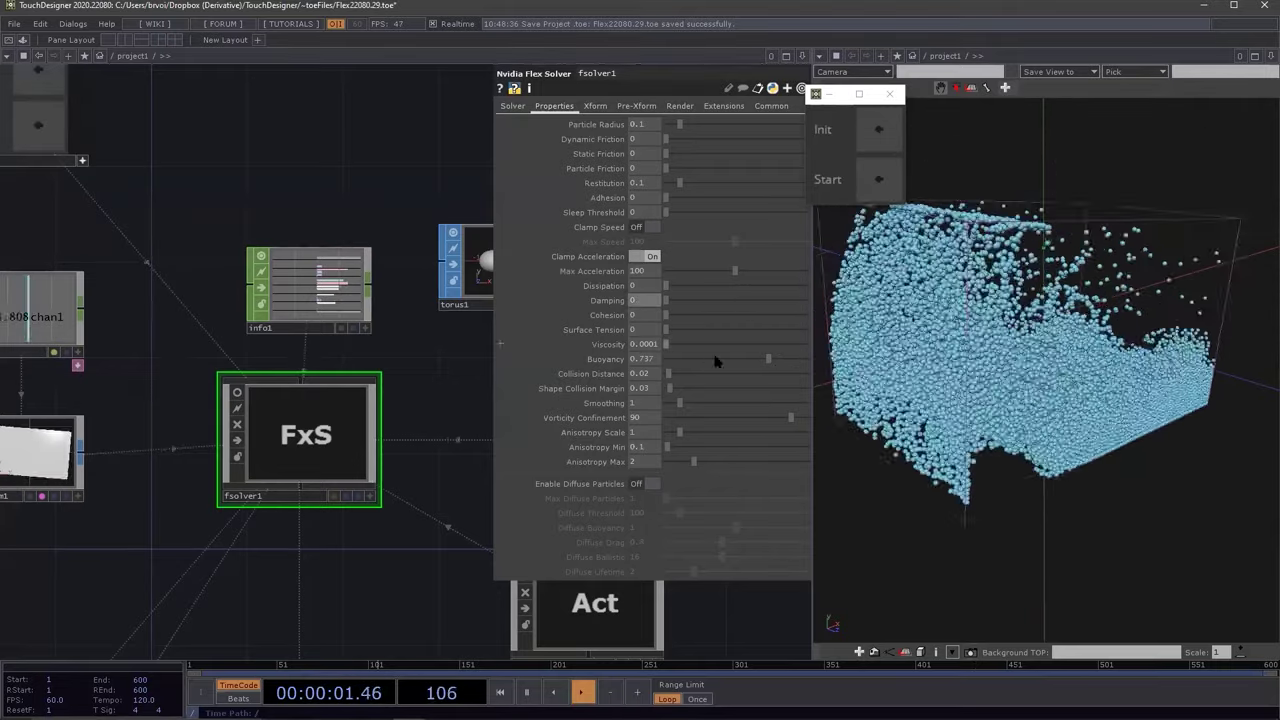
pyautogui.moveTo(754, 357); pyautogui.dragTo(666, 358)
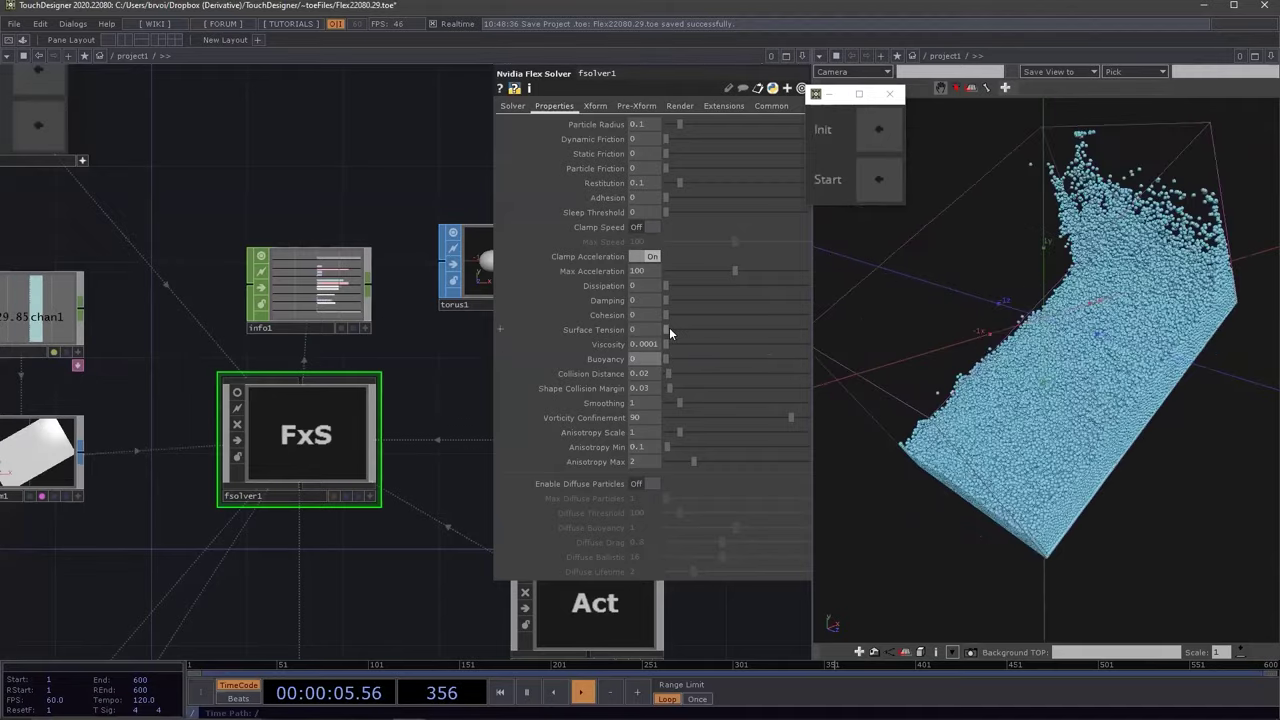
# Set fsolver1's Cohesion to 0.22, and stop the box's rocking by setting lfo2's Amplitude to 0
pyautogui.moveTo(673, 312); pyautogui.dragTo(698, 316)
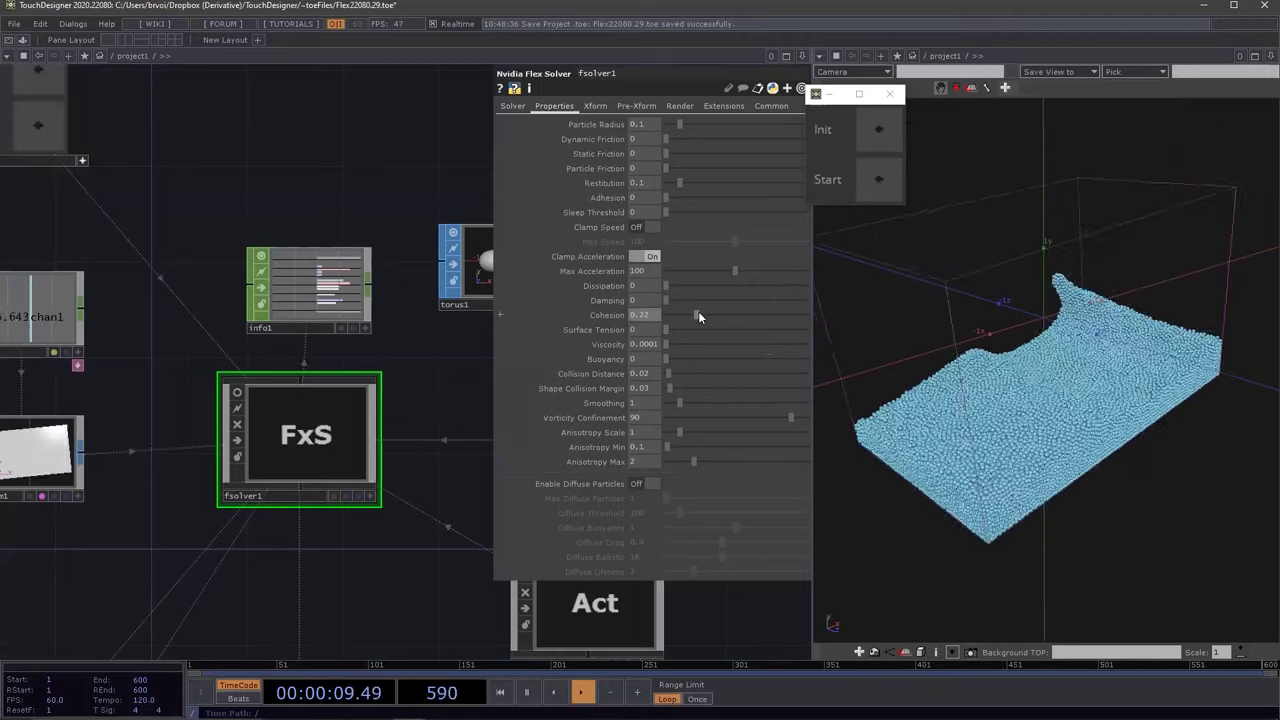
pyautogui.moveTo(201, 335); pyautogui.dragTo(279, 333)
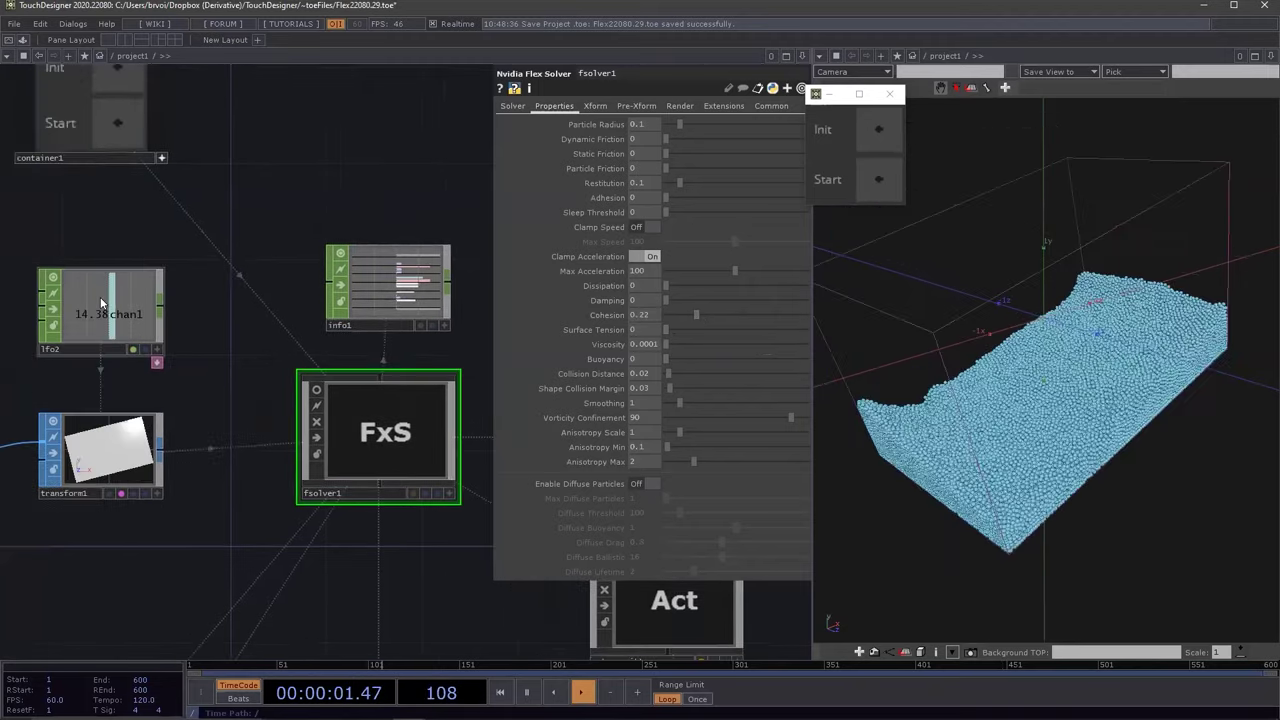
pyautogui.click(100, 305)
pyautogui.moveTo(783, 186); pyautogui.dragTo(569, 178)
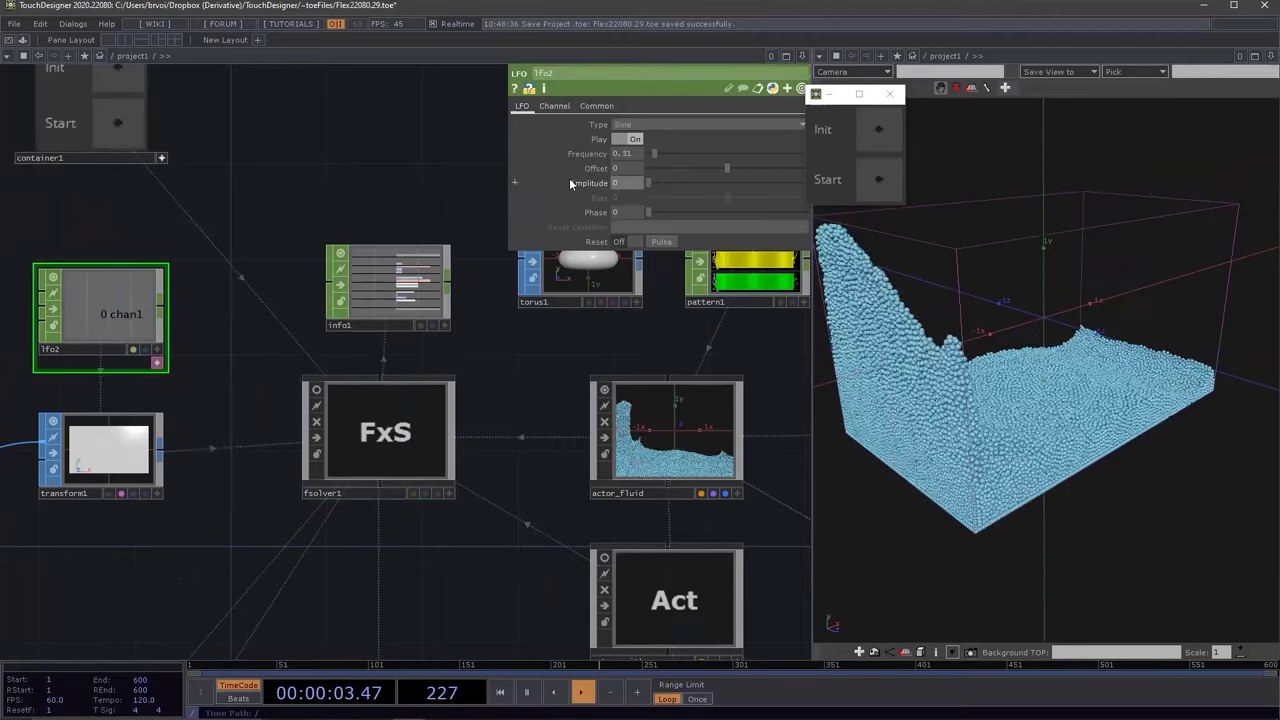
pyautogui.click(354, 462)
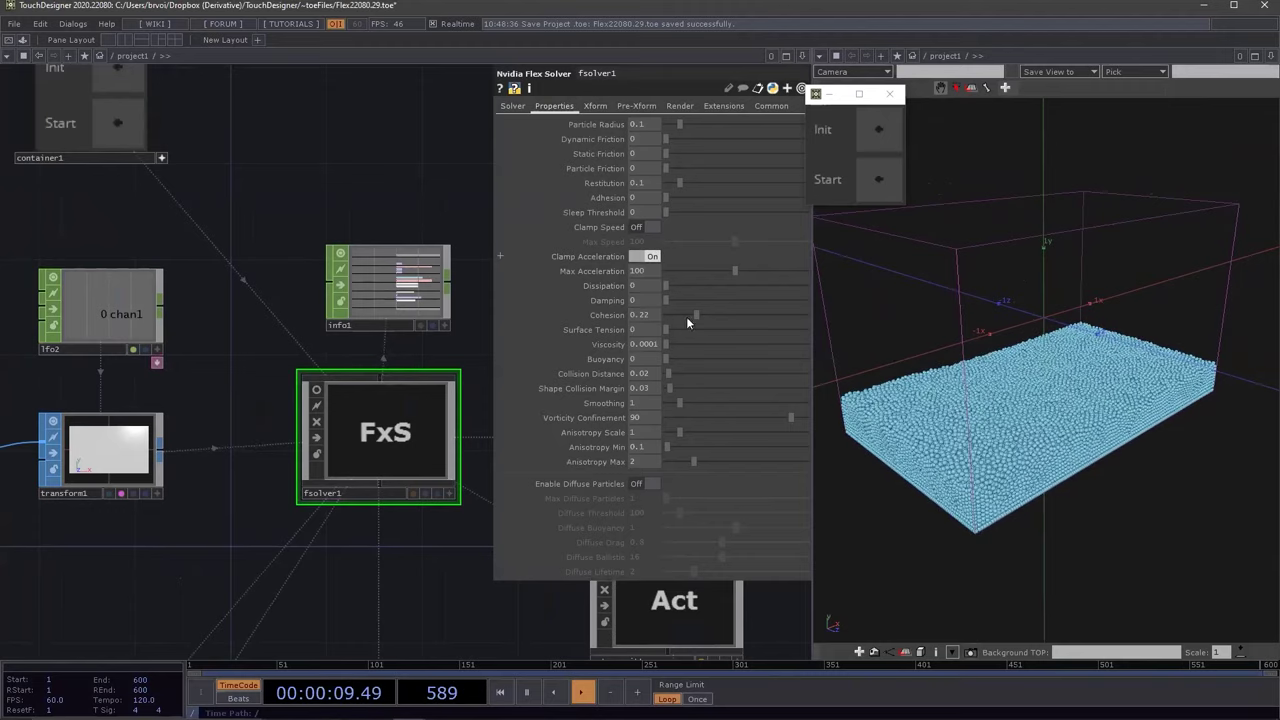
# Set fsolver1's Gravitational Acceleration to 0 on all axes, and restart the simulation with Cohesion at 0.22
pyautogui.click(512, 106)
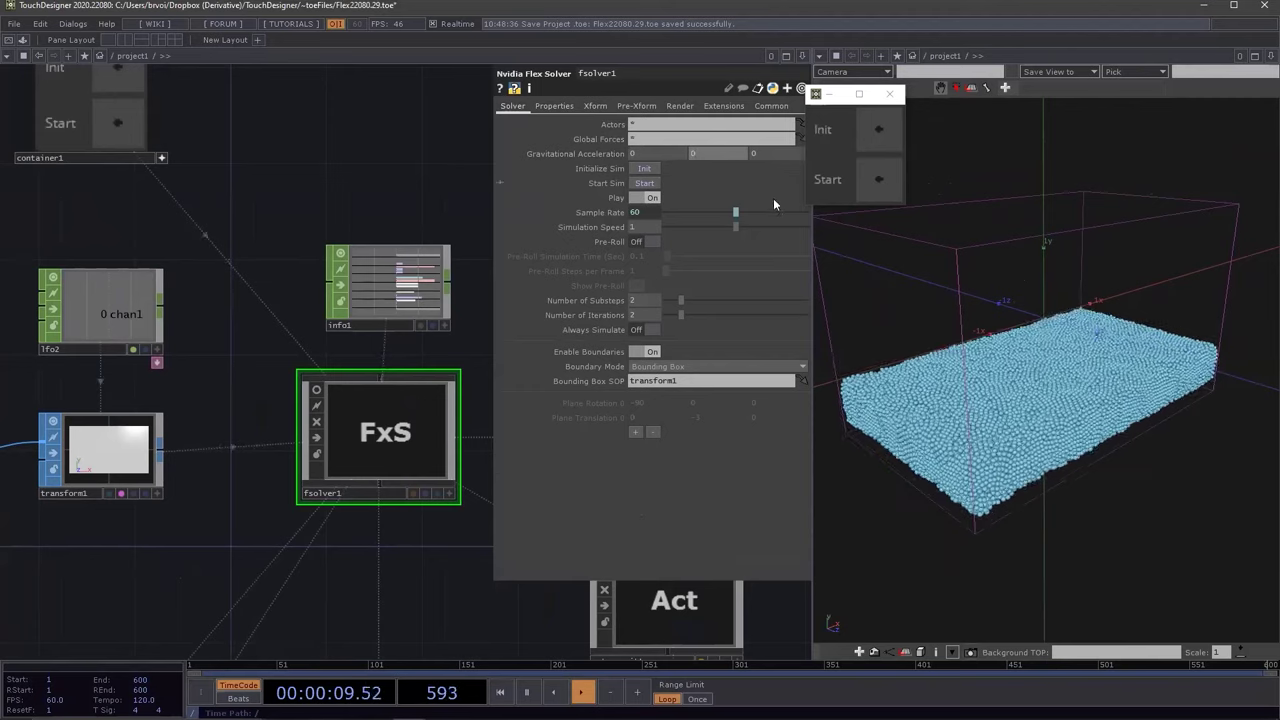
pyautogui.click(879, 129)
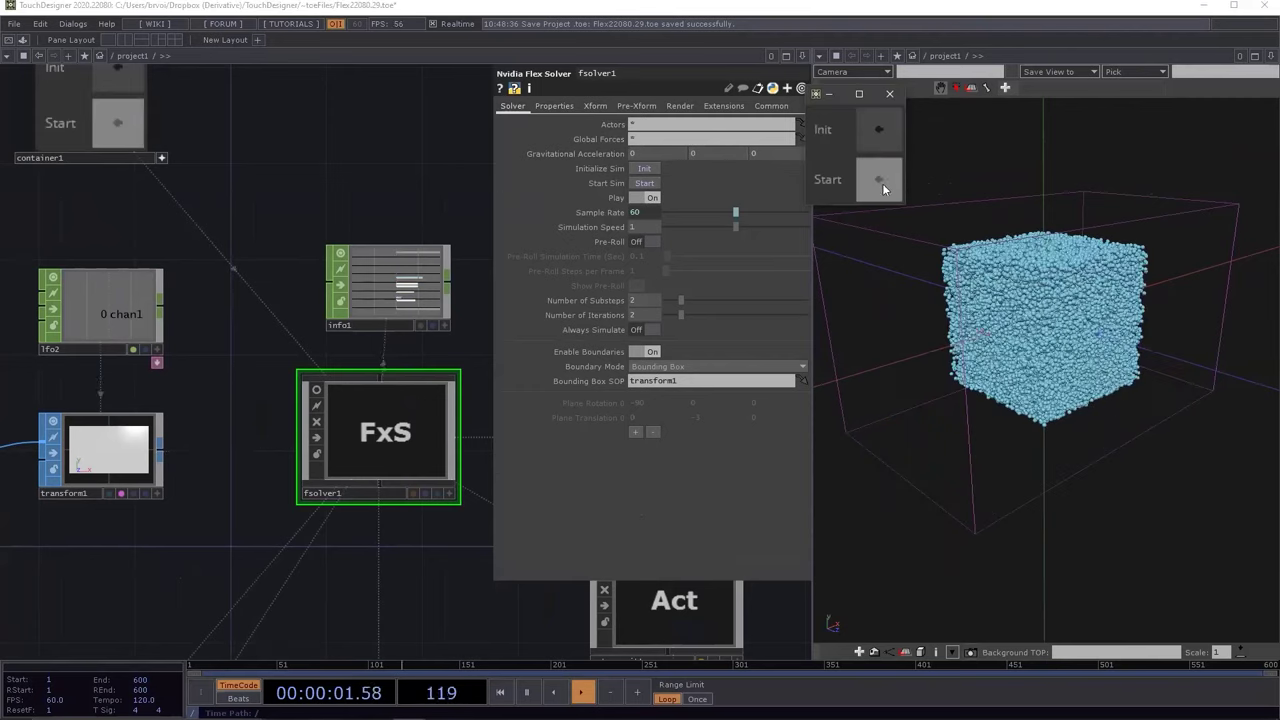
pyautogui.click(554, 105)
pyautogui.click(878, 179)
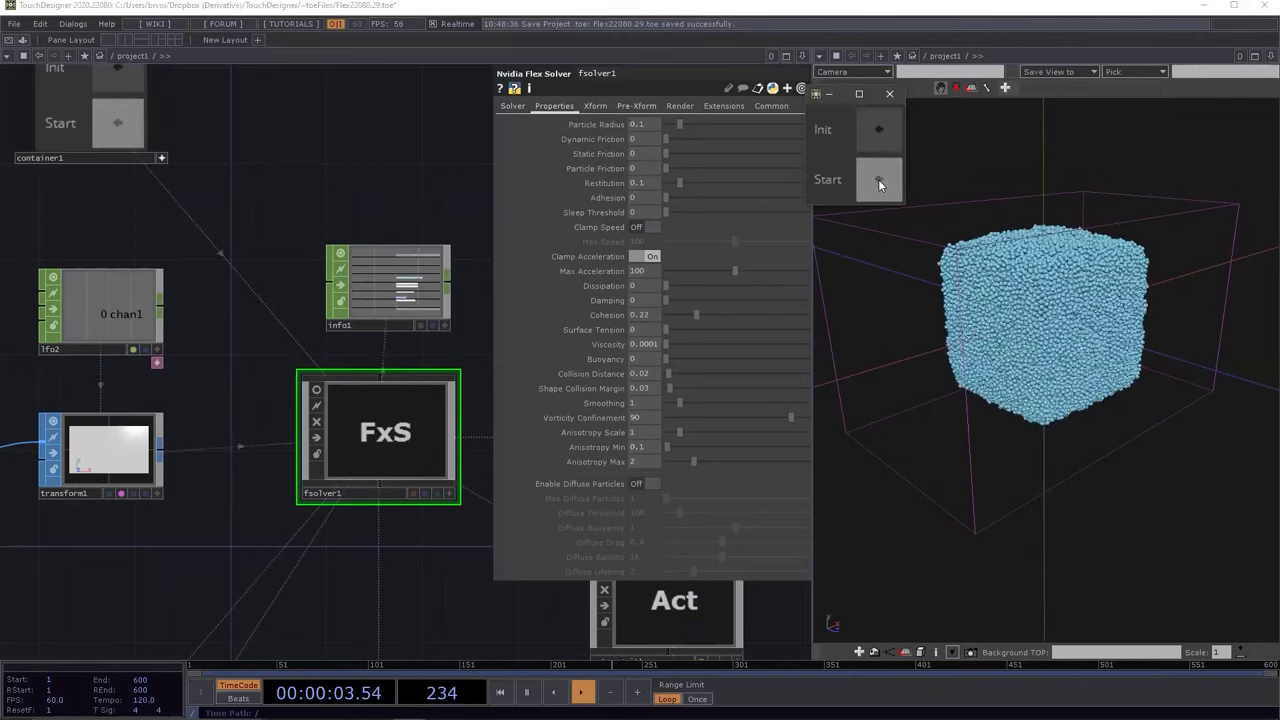
pyautogui.moveTo(903, 308); pyautogui.dragTo(1057, 314)
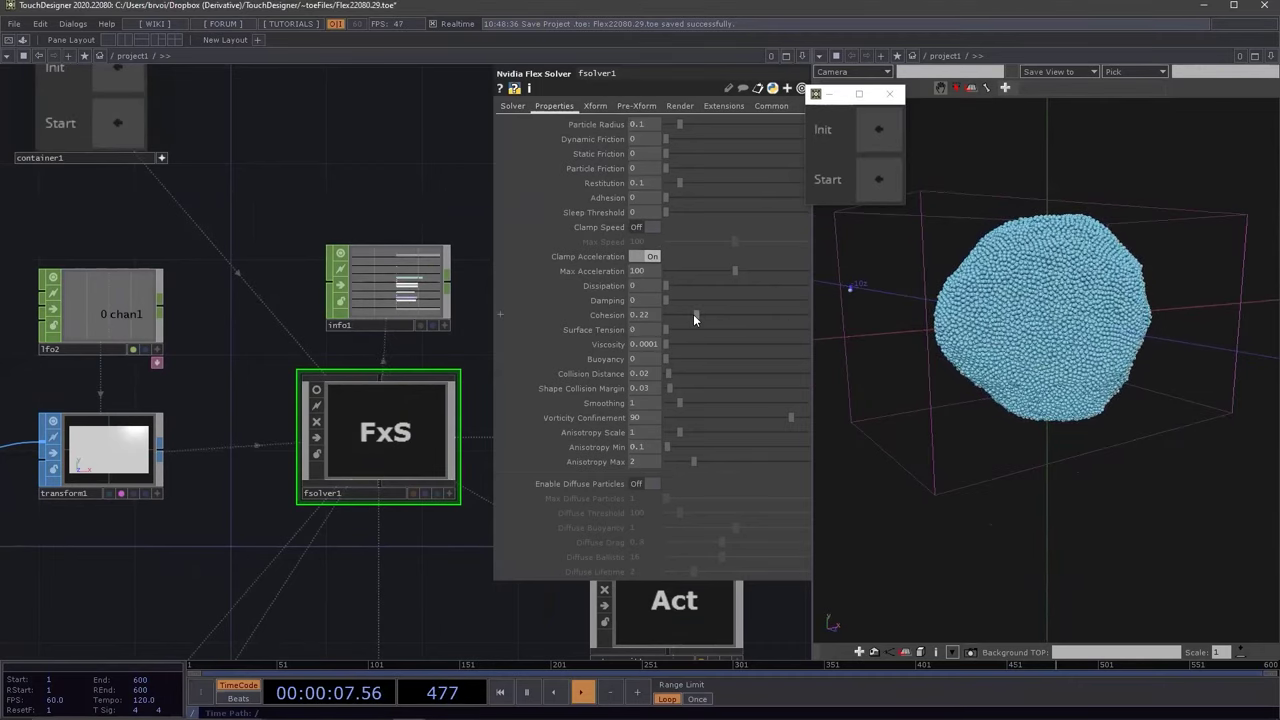
# Test fsolver1's Cohesion at 0 and 0.459 on the weightless fluid, and inspect the particles from several angles
pyautogui.moveTo(694, 315); pyautogui.dragTo(612, 314)
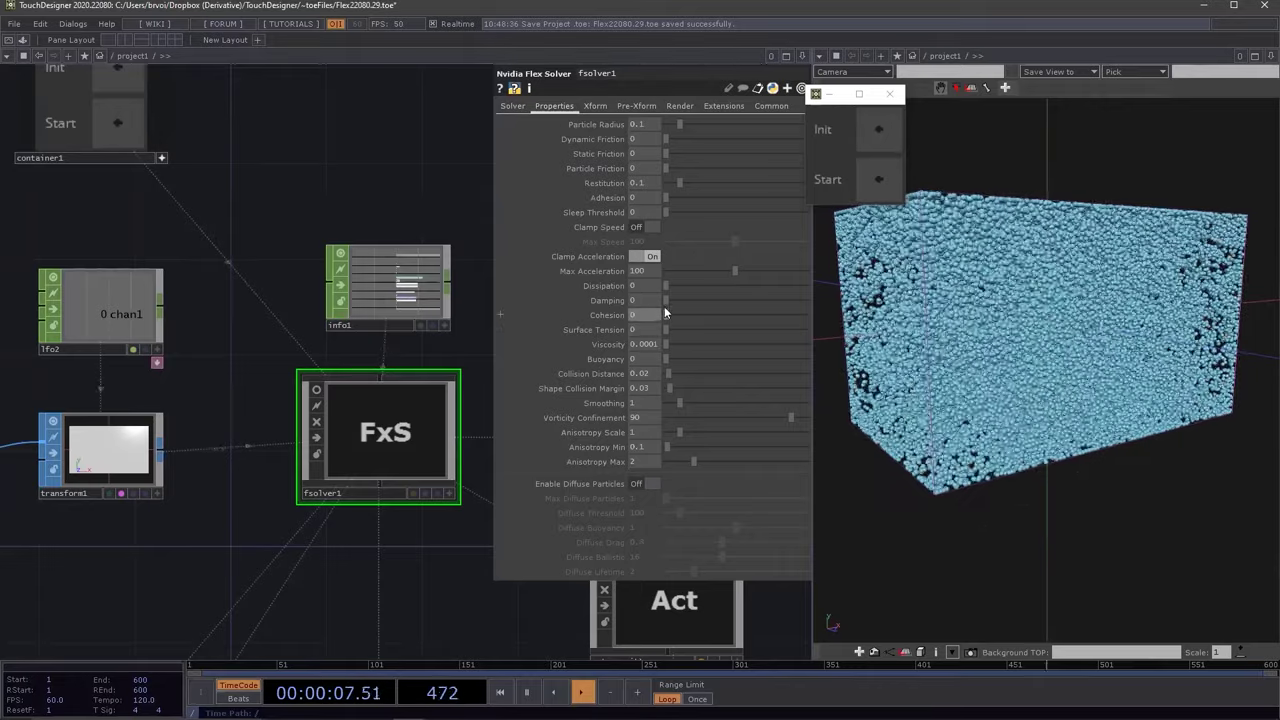
pyautogui.moveTo(666, 315); pyautogui.dragTo(729, 314)
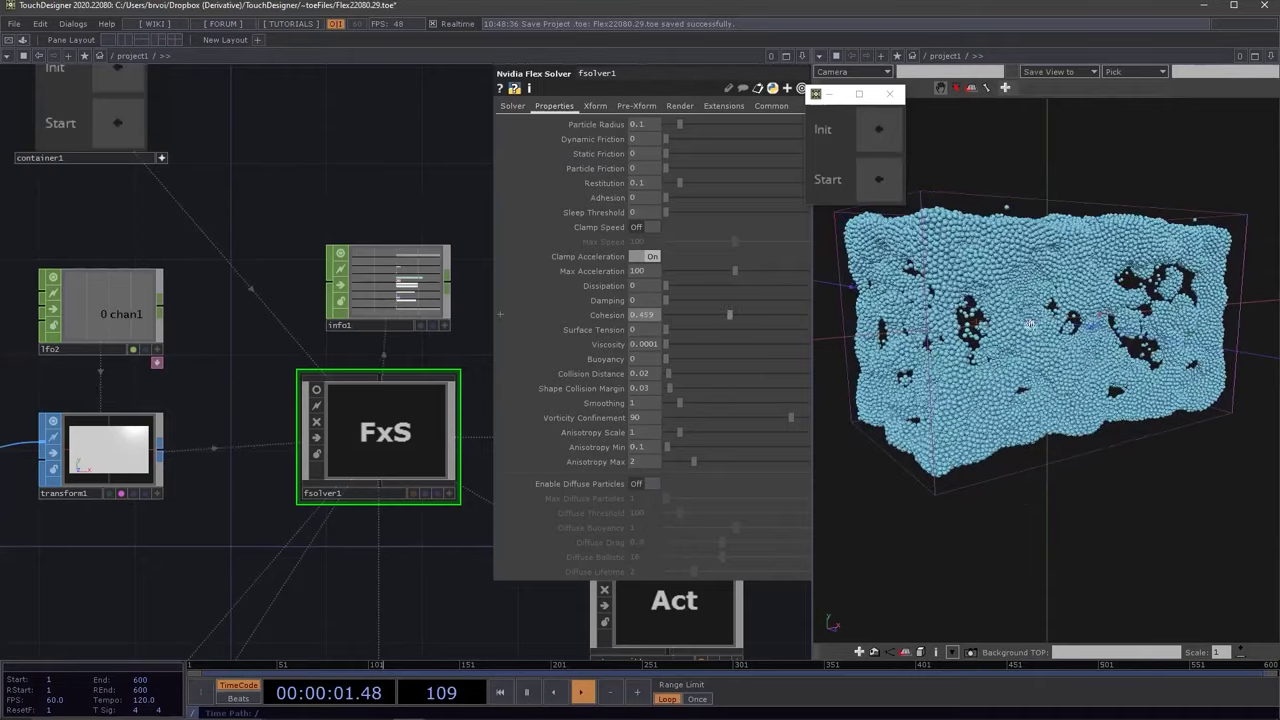
pyautogui.moveTo(1031, 324); pyautogui.dragTo(985, 326)
pyautogui.moveTo(1030, 327); pyautogui.dragTo(1101, 337, button='middle')
pyautogui.moveTo(1101, 337); pyautogui.dragTo(1033, 333)
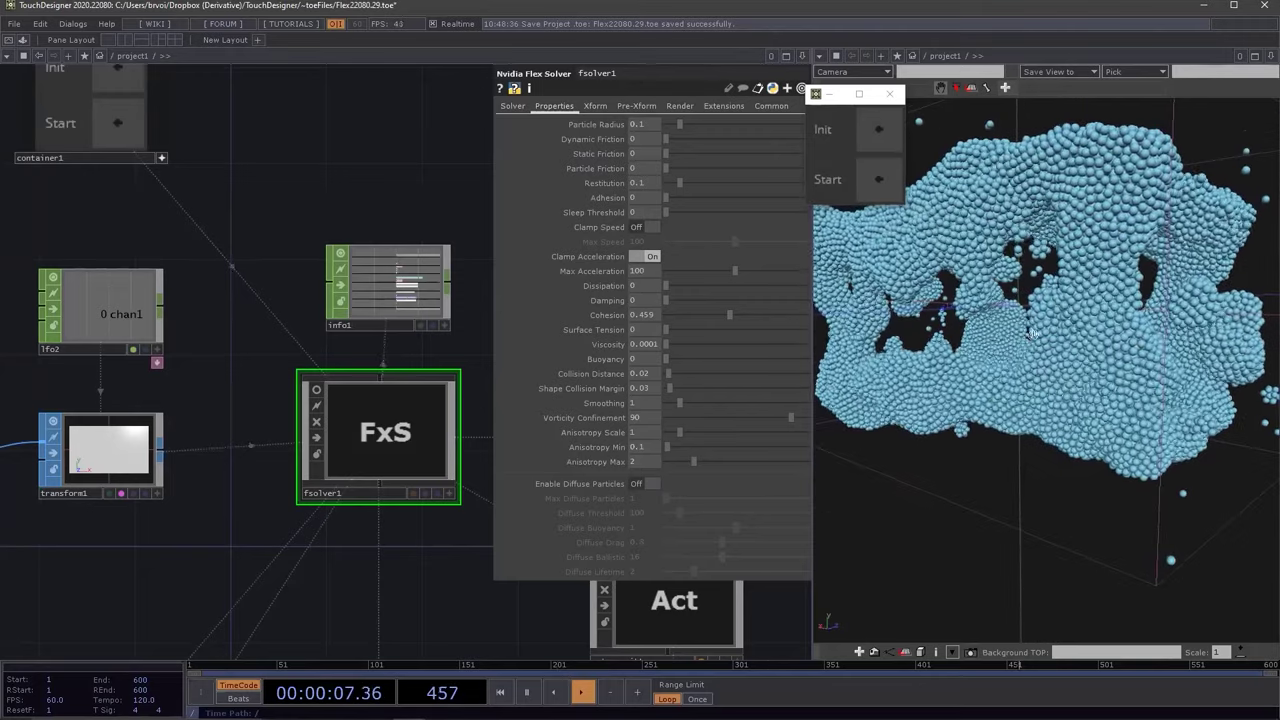
# Test fsolver1's Surface Tension at 0.871 with Cohesion at 0 and about 0.1, and reset Surface Tension to 0
pyautogui.moveTo(729, 315); pyautogui.dragTo(787, 324)
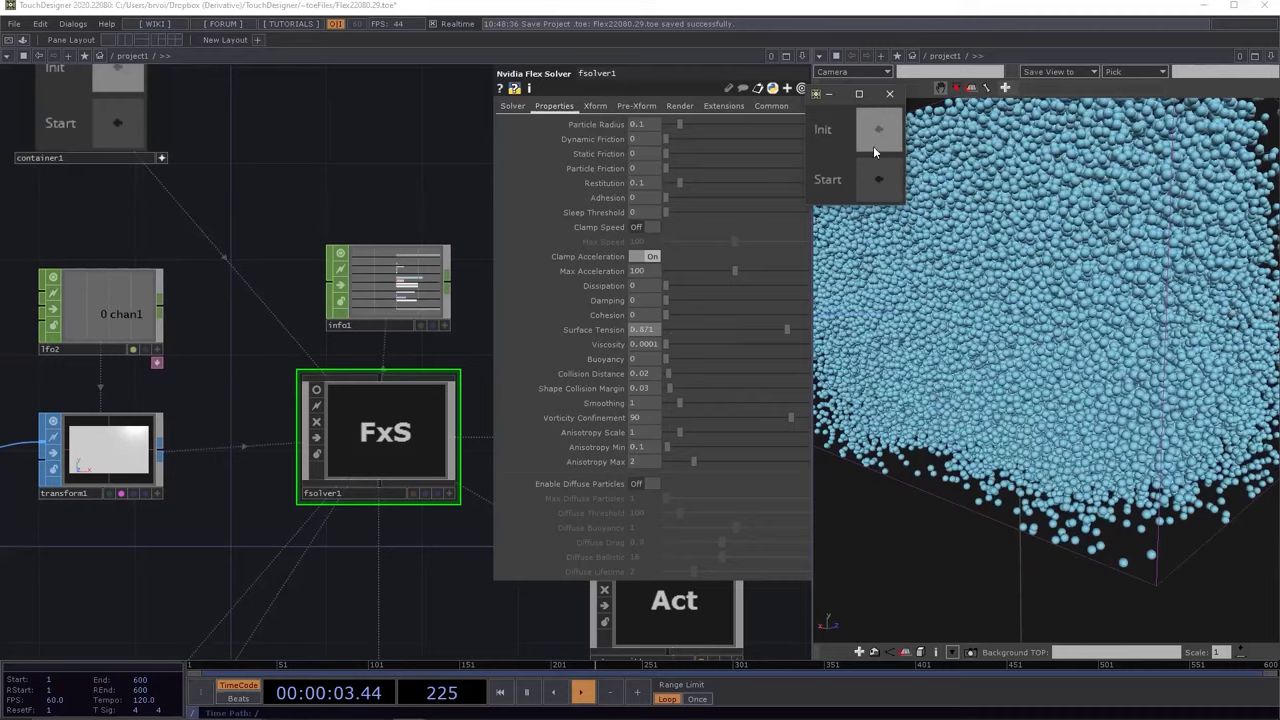
pyautogui.click(876, 138)
pyautogui.click(882, 178)
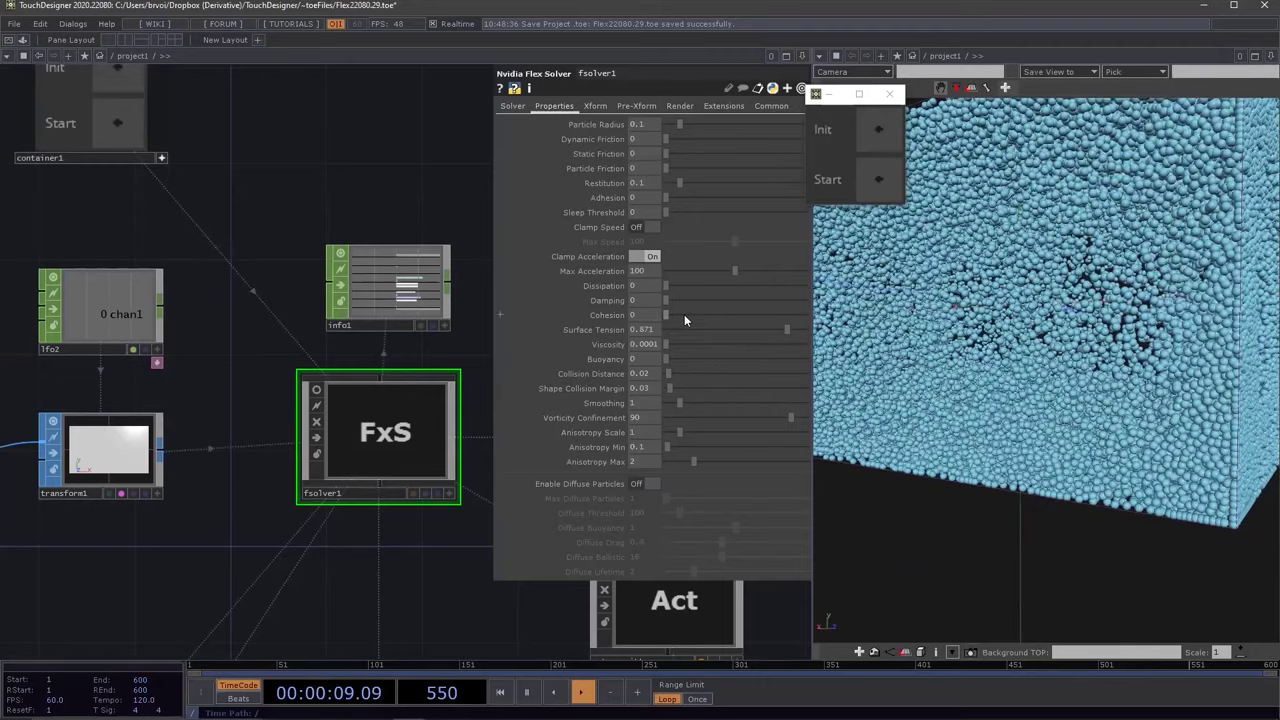
pyautogui.moveTo(684, 314); pyautogui.dragTo(700, 314)
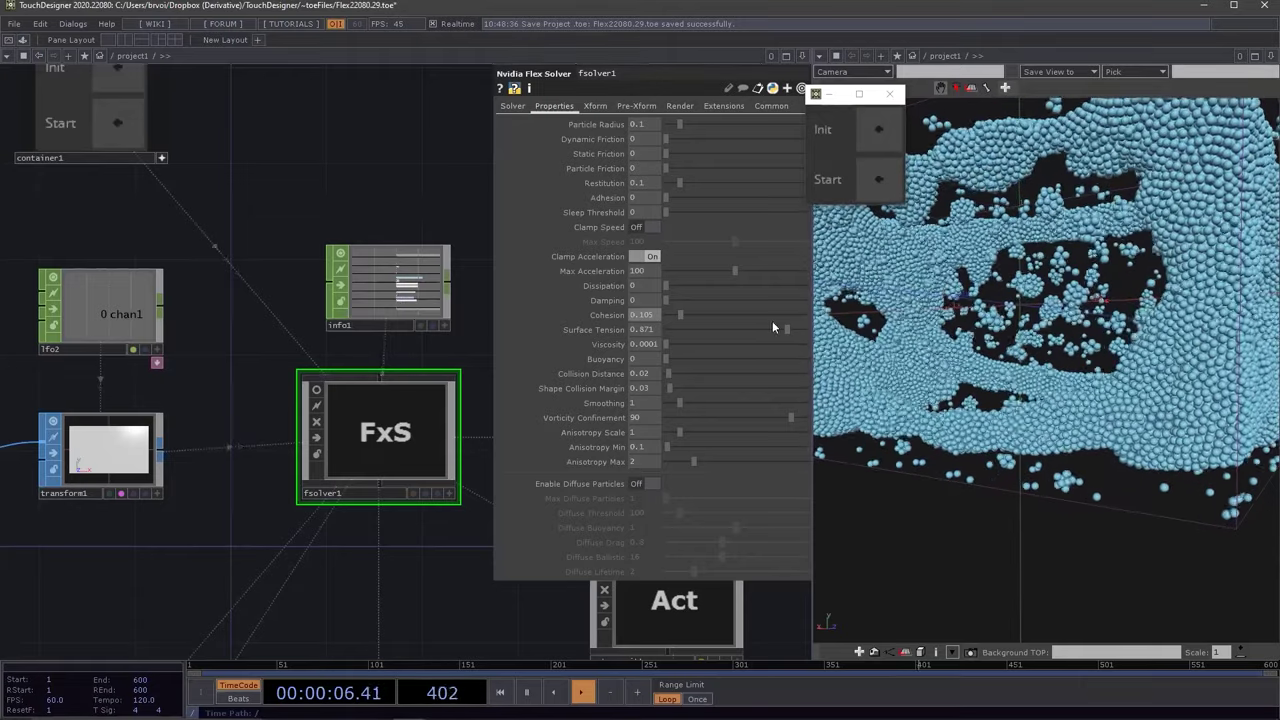
pyautogui.moveTo(787, 329); pyautogui.dragTo(660, 313)
# Test fsolver1's Cohesion at 0.163 with Buoyancy at 0.603 on a restarted simulation
pyautogui.click(688, 315)
pyautogui.click(673, 358)
pyautogui.click(877, 186)
pyautogui.moveTo(672, 358); pyautogui.dragTo(749, 357)
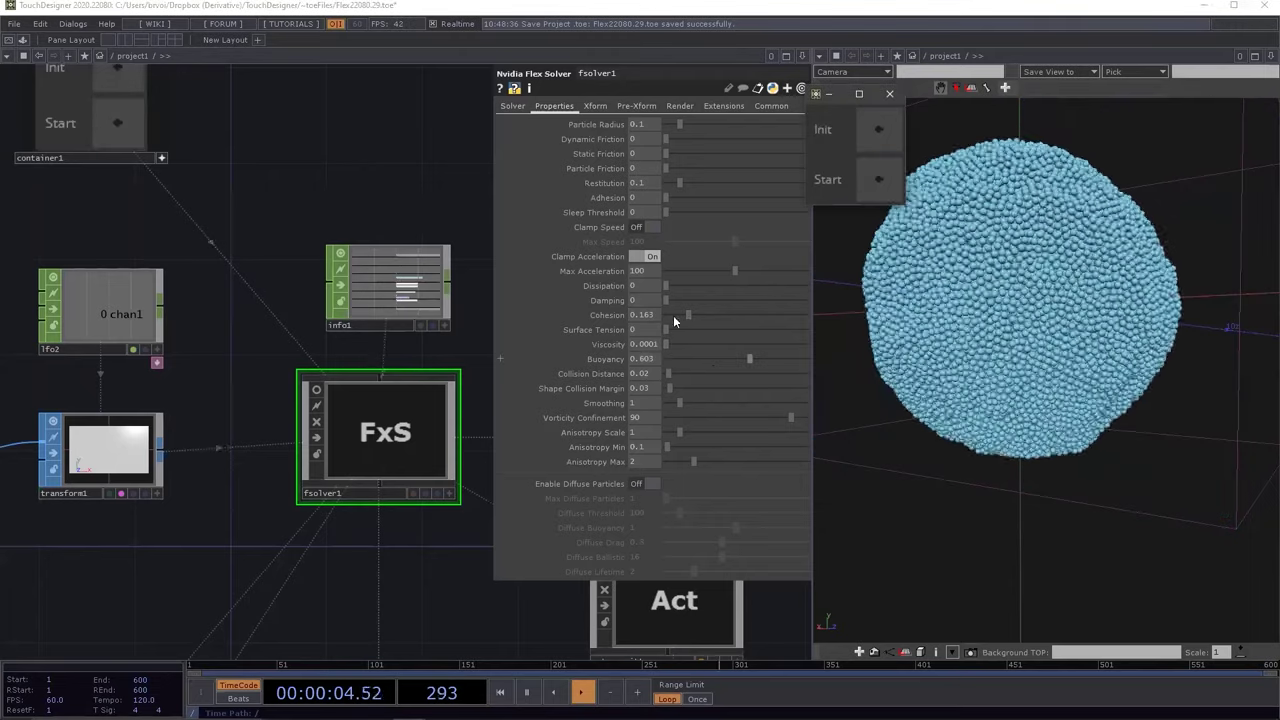
# Lower fsolver1's Cohesion to 0.033, try Buoyancy at 0.737, and set Buoyancy to 0.33
pyautogui.click(673, 315)
pyautogui.click(768, 359)
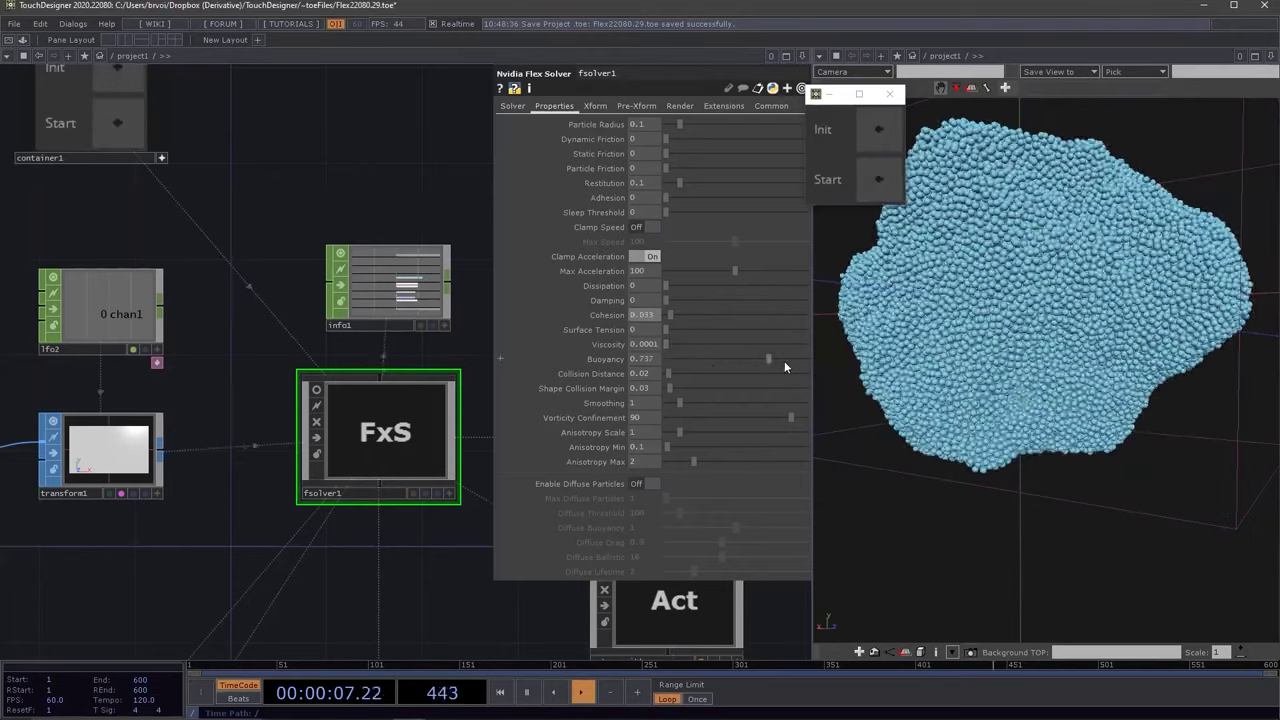
pyautogui.moveTo(769, 360); pyautogui.dragTo(704, 359)
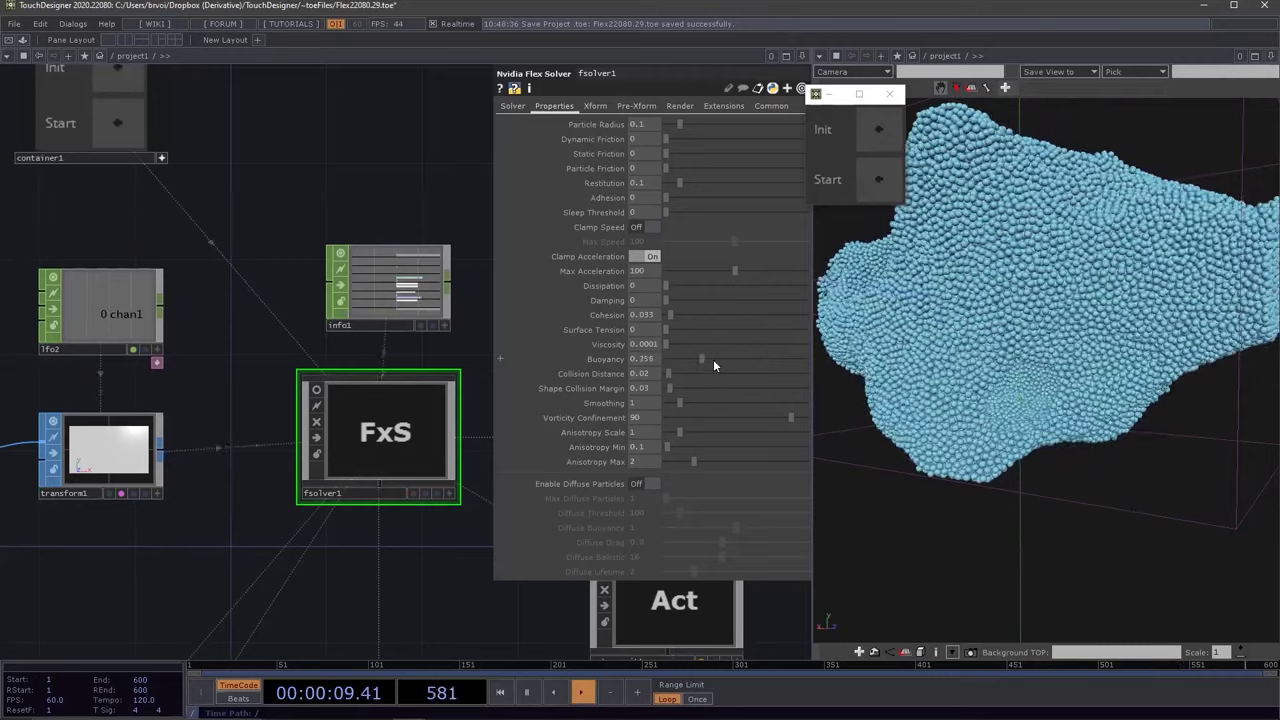
pyautogui.click(712, 359)
pyautogui.moveTo(1075, 324); pyautogui.dragTo(1136, 341)
pyautogui.scroll(4, 1057, 345)
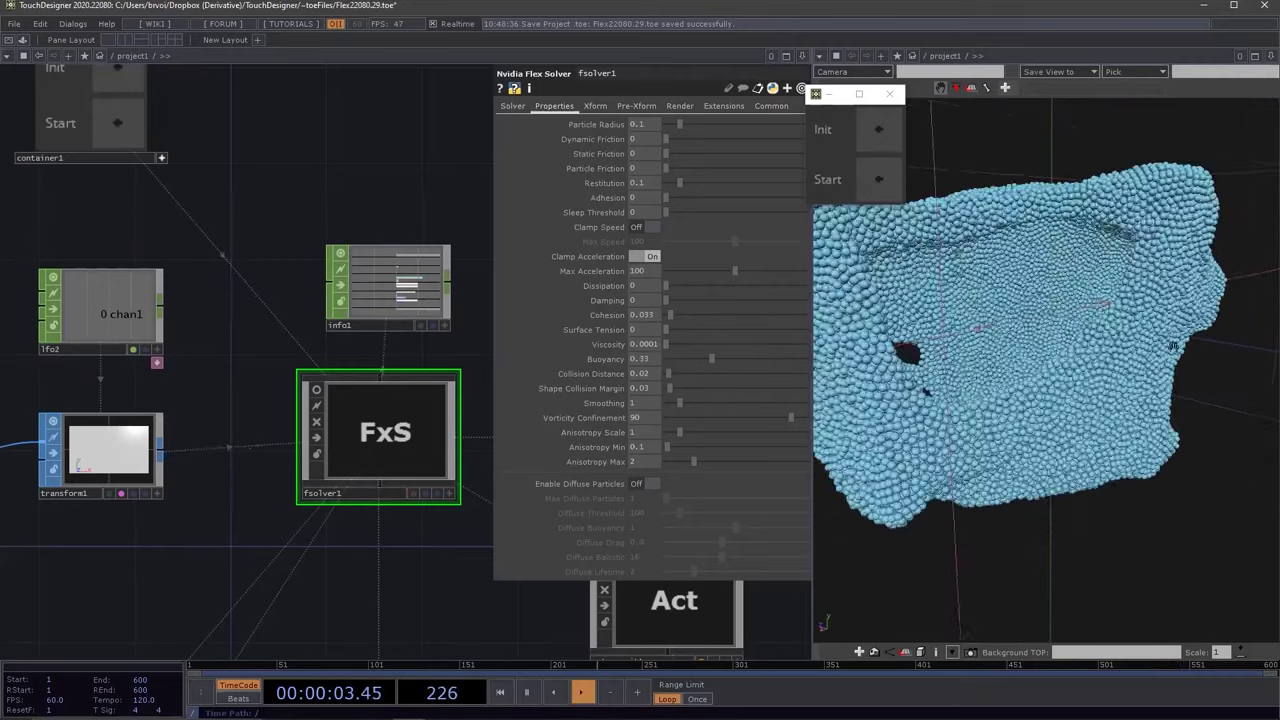
pyautogui.moveTo(1057, 345); pyautogui.dragTo(1149, 340)
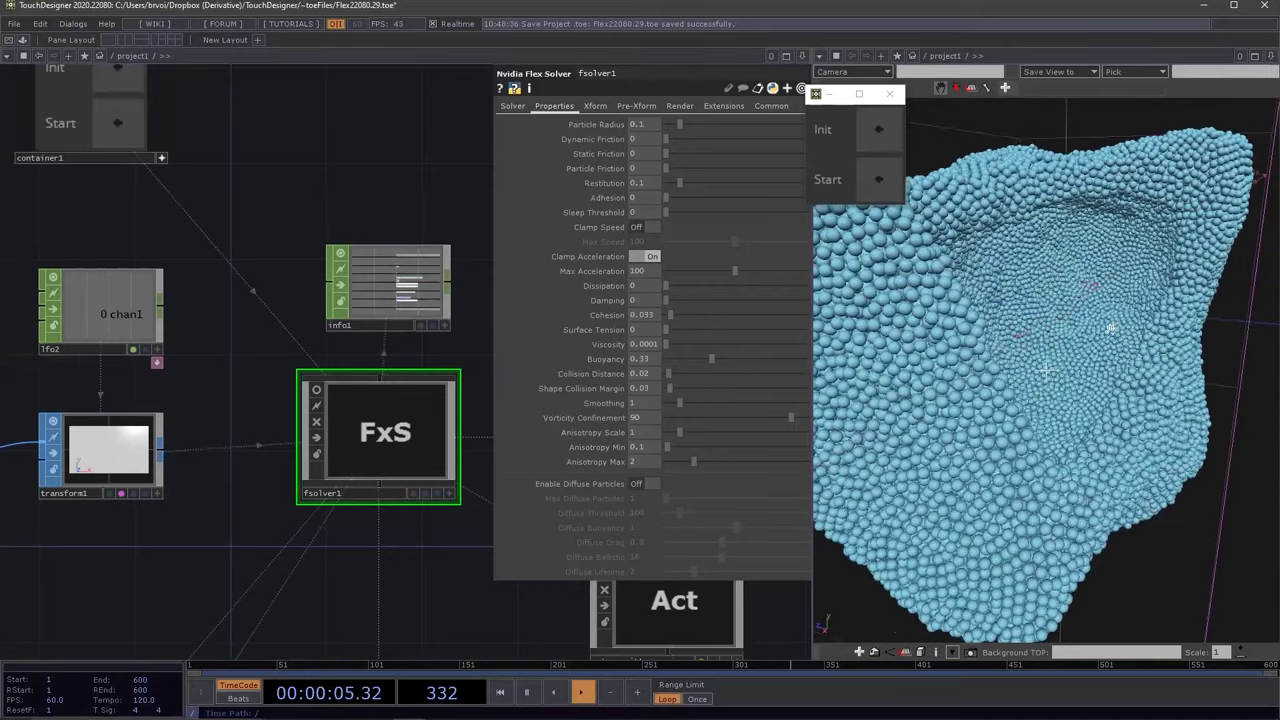
# Set the Y component of fsolver1's Gravitational Acceleration to -9.8, and restart the simulation
pyautogui.click(512, 105)
pyautogui.click(706, 153)
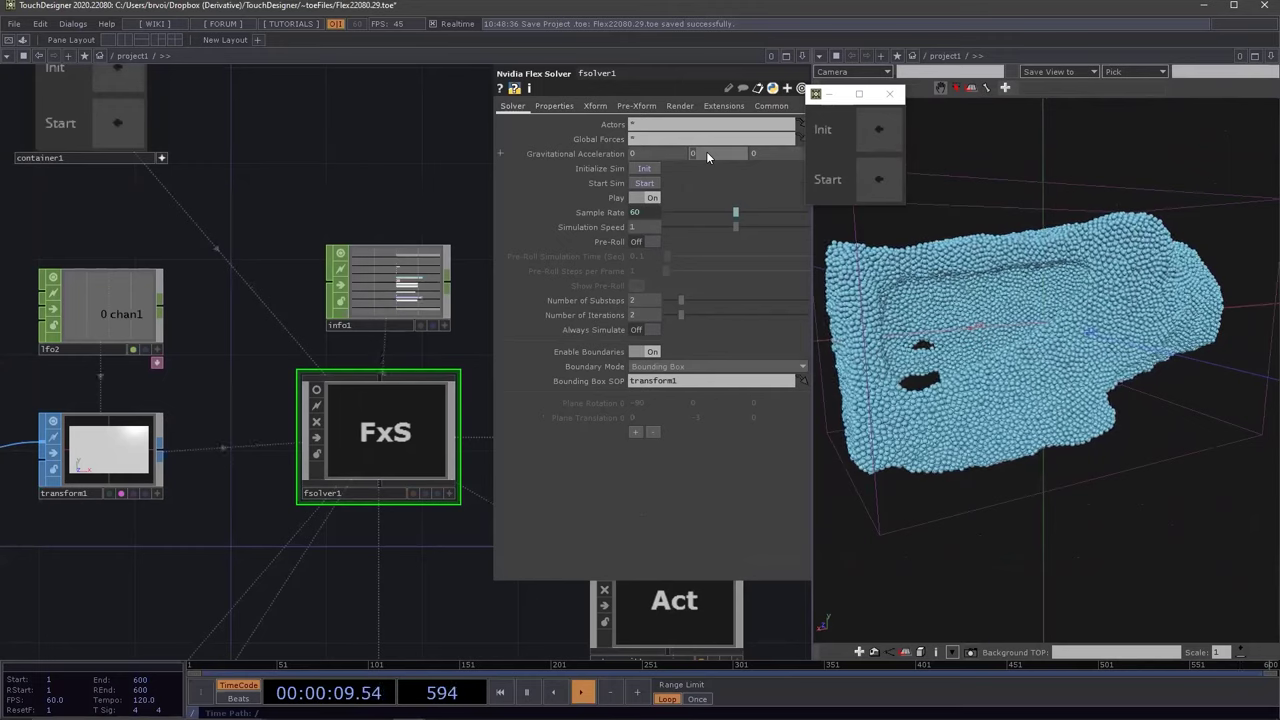
pyautogui.write('-9.8')
pyautogui.press('Return')
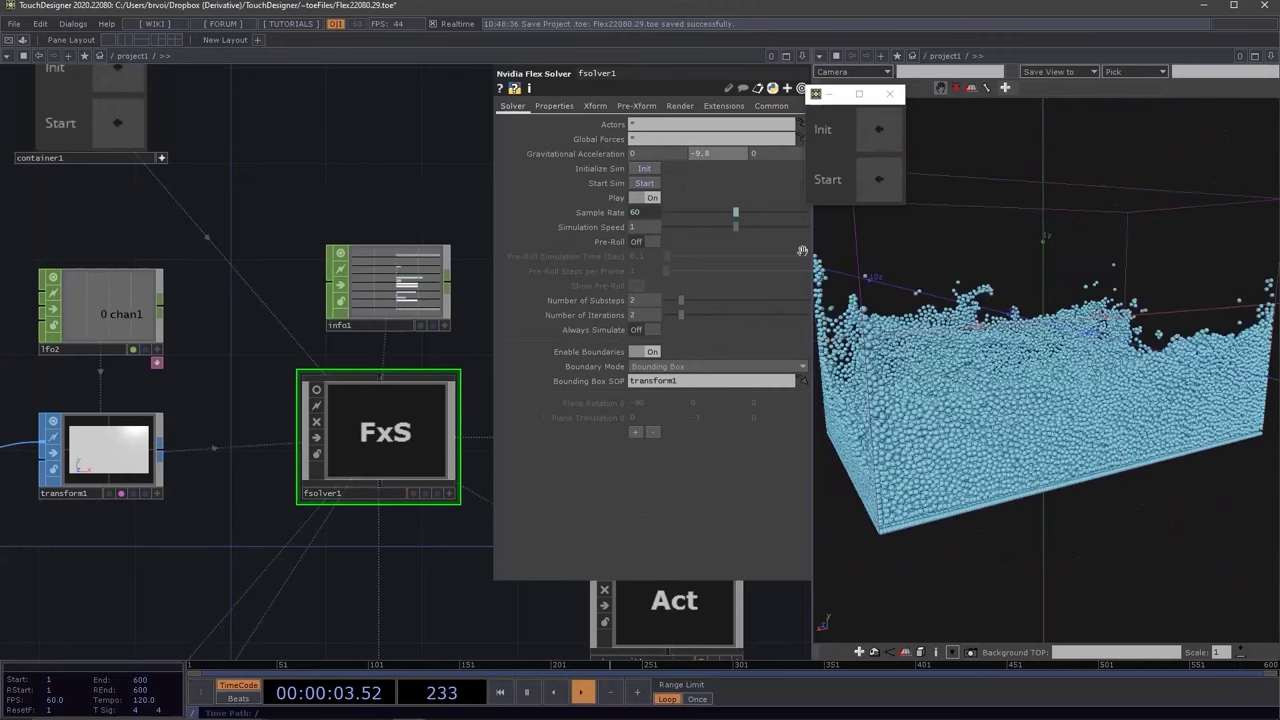
pyautogui.click(884, 136)
pyautogui.click(872, 182)
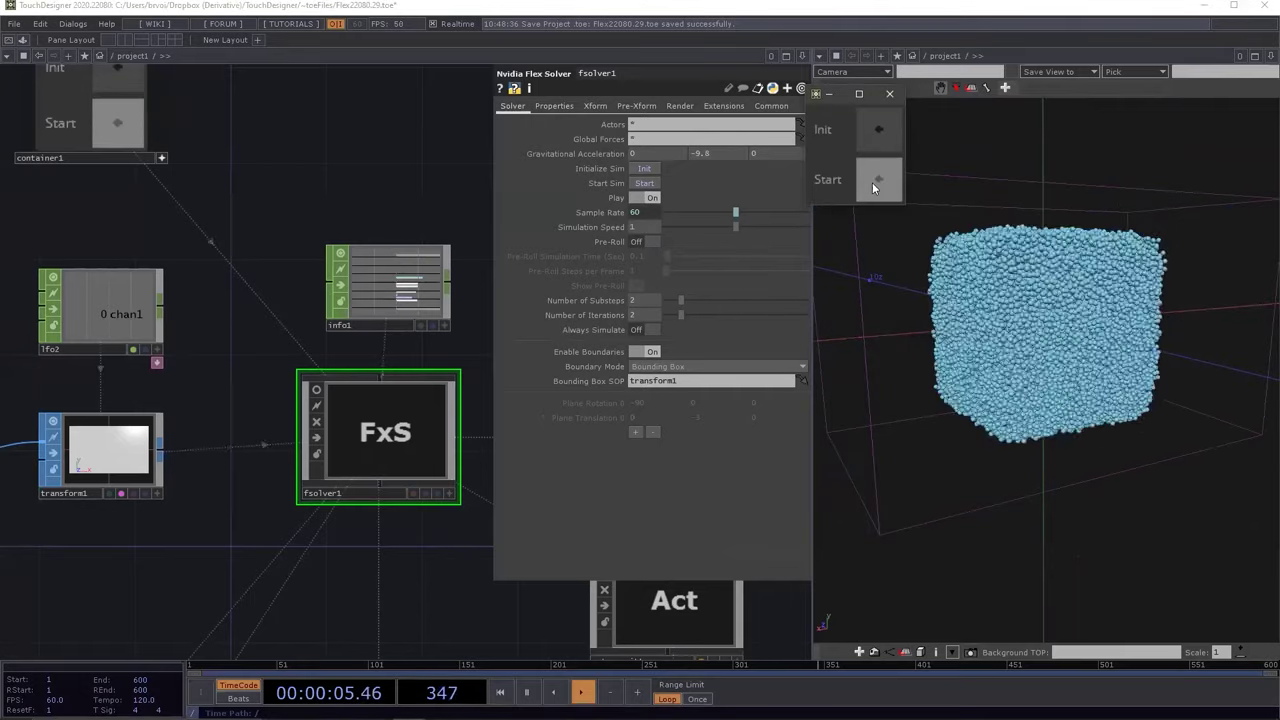
pyautogui.click(553, 106)
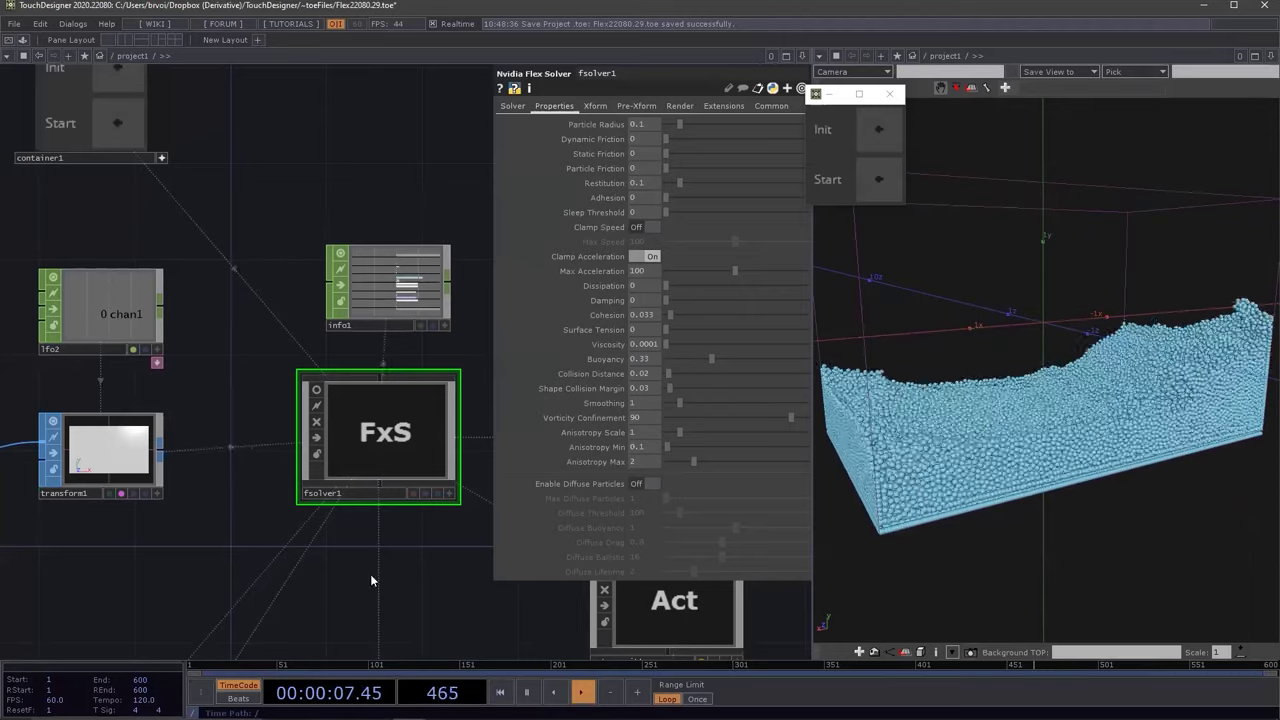
# Select actor_collider and actor_collider1 below the solver, and turn on their display in the viewport
pyautogui.moveTo(416, 514); pyautogui.dragTo(374, 400)
pyautogui.moveTo(285, 545); pyautogui.dragTo(311, 457)
pyautogui.moveTo(305, 457); pyautogui.dragTo(282, 383, button='middle')
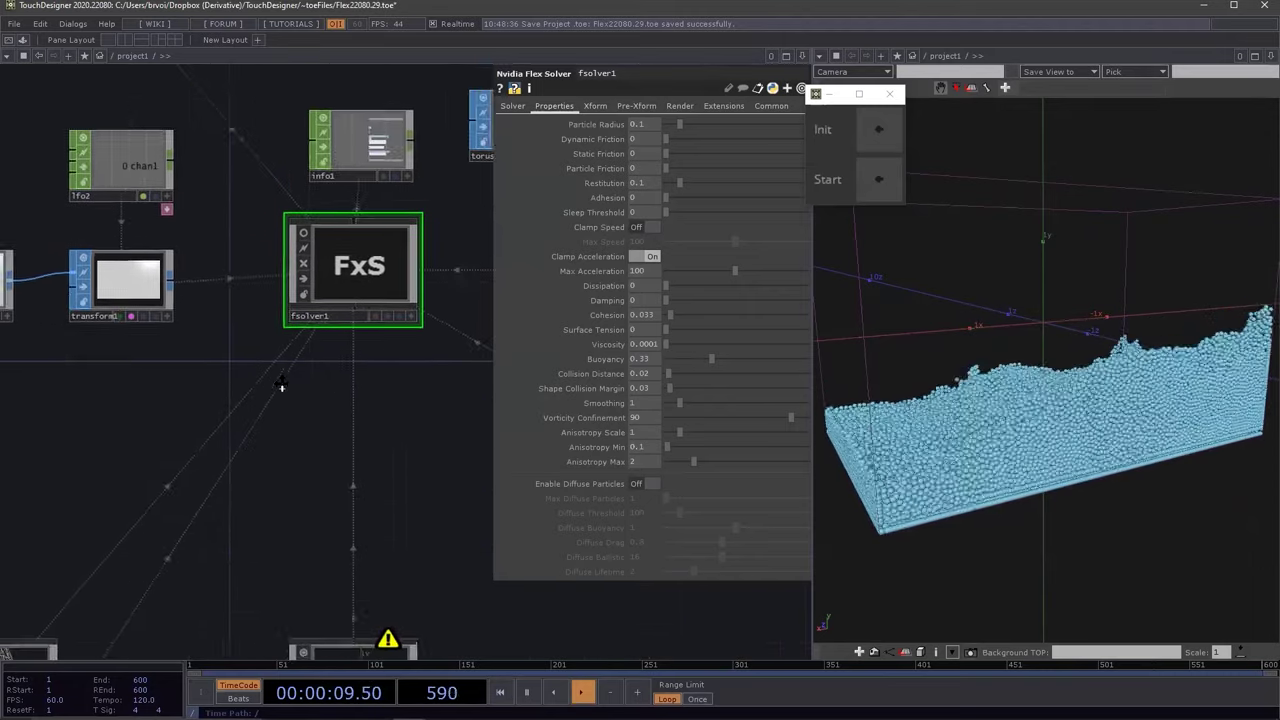
pyautogui.moveTo(282, 383); pyautogui.dragTo(222, 320)
pyautogui.moveTo(293, 378); pyautogui.dragTo(252, 258)
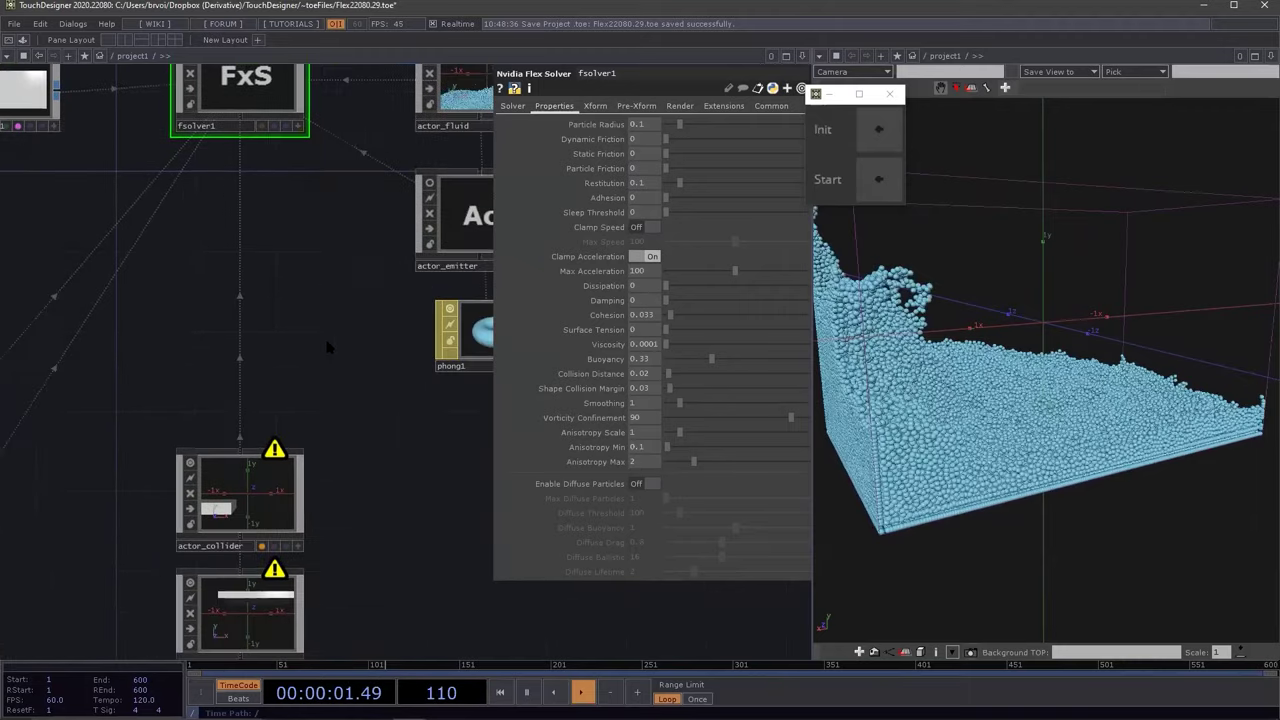
pyautogui.scroll(-2, 300, 400)
pyautogui.click(285, 443)
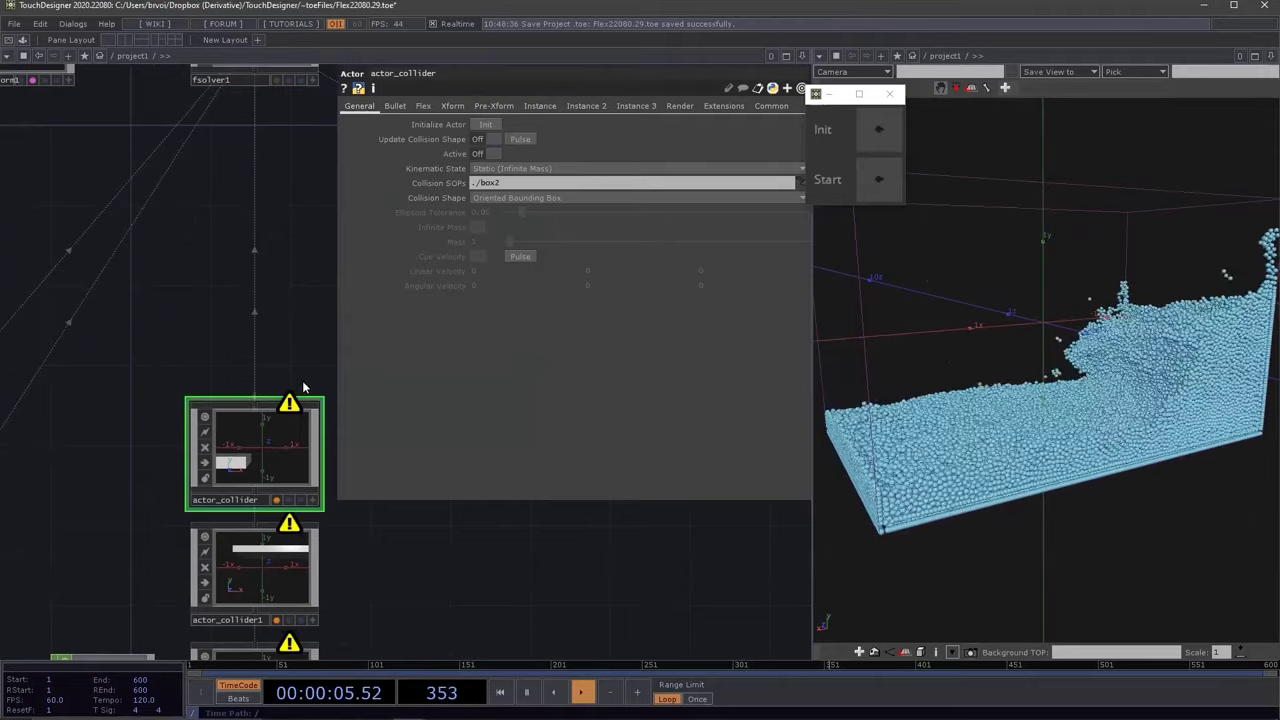
pyautogui.scroll(-3, 278, 358)
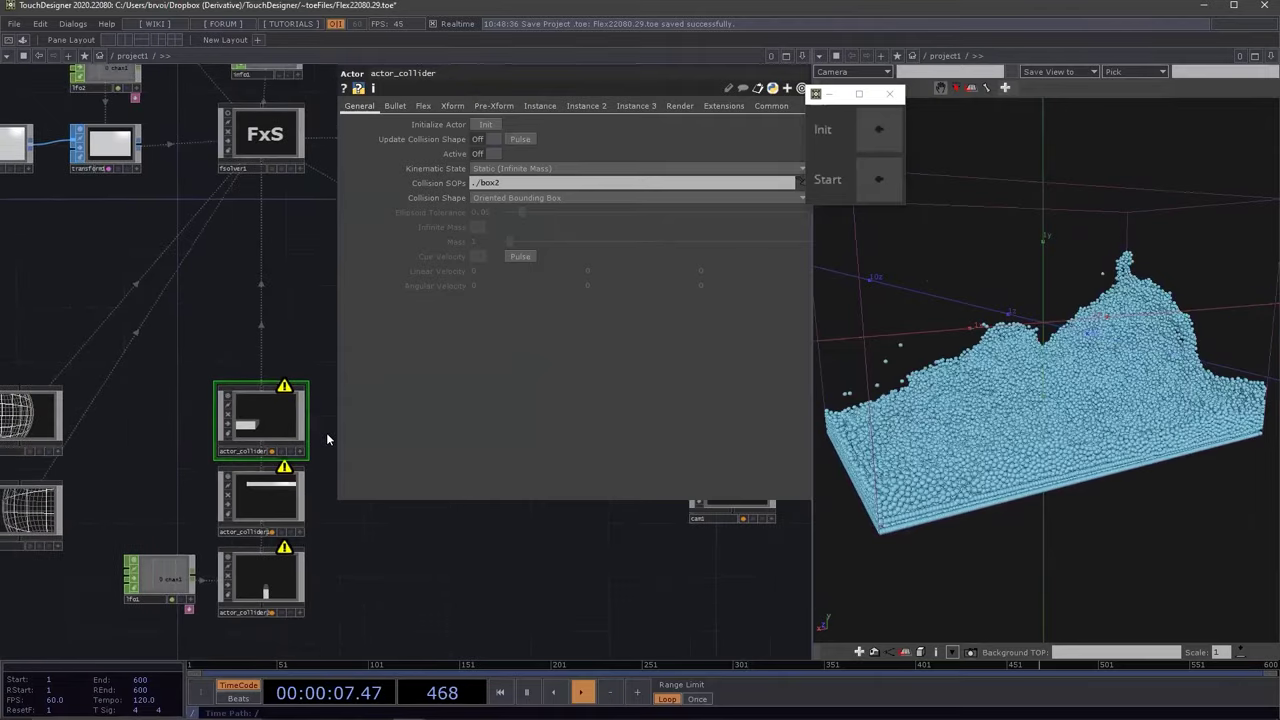
pyautogui.moveTo(253, 545); pyautogui.dragTo(255, 545)
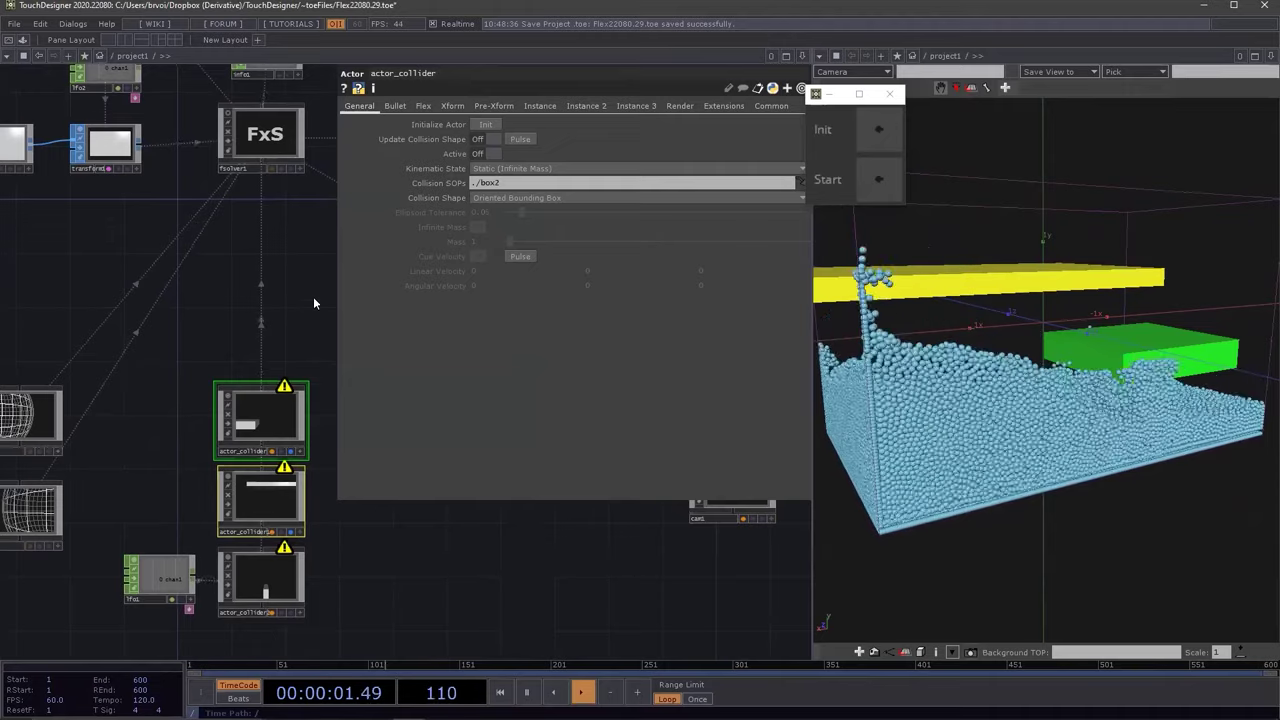
pyautogui.moveTo(313, 296); pyautogui.dragTo(307, 319)
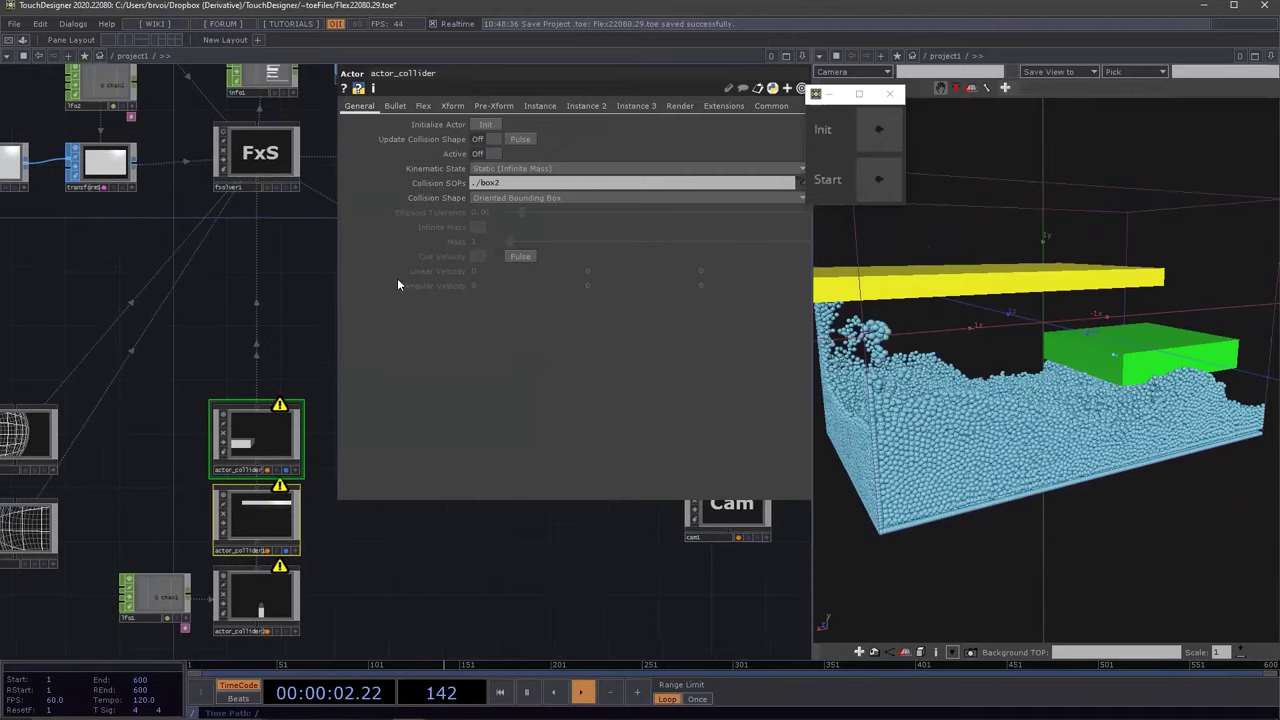
# Make both selected colliders active with the static kinematic state, and restart the simulation to watch the fluid hit them
pyautogui.click(489, 153)
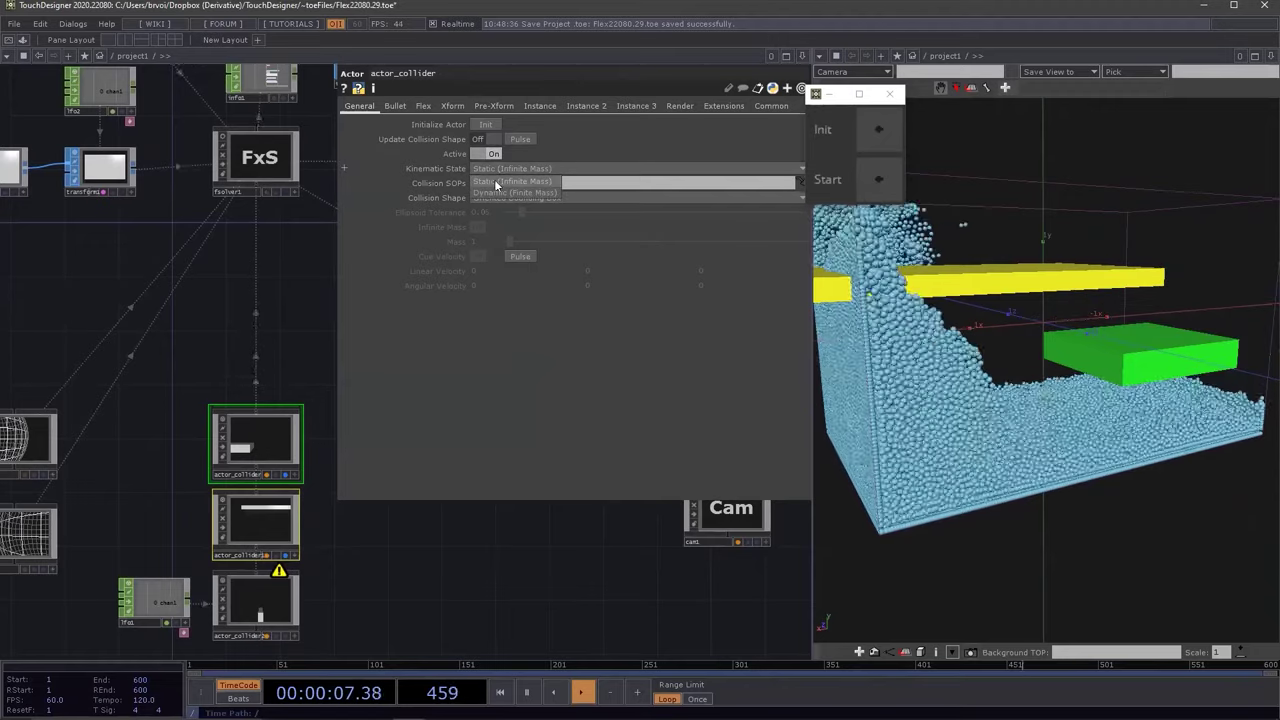
pyautogui.click(510, 170)
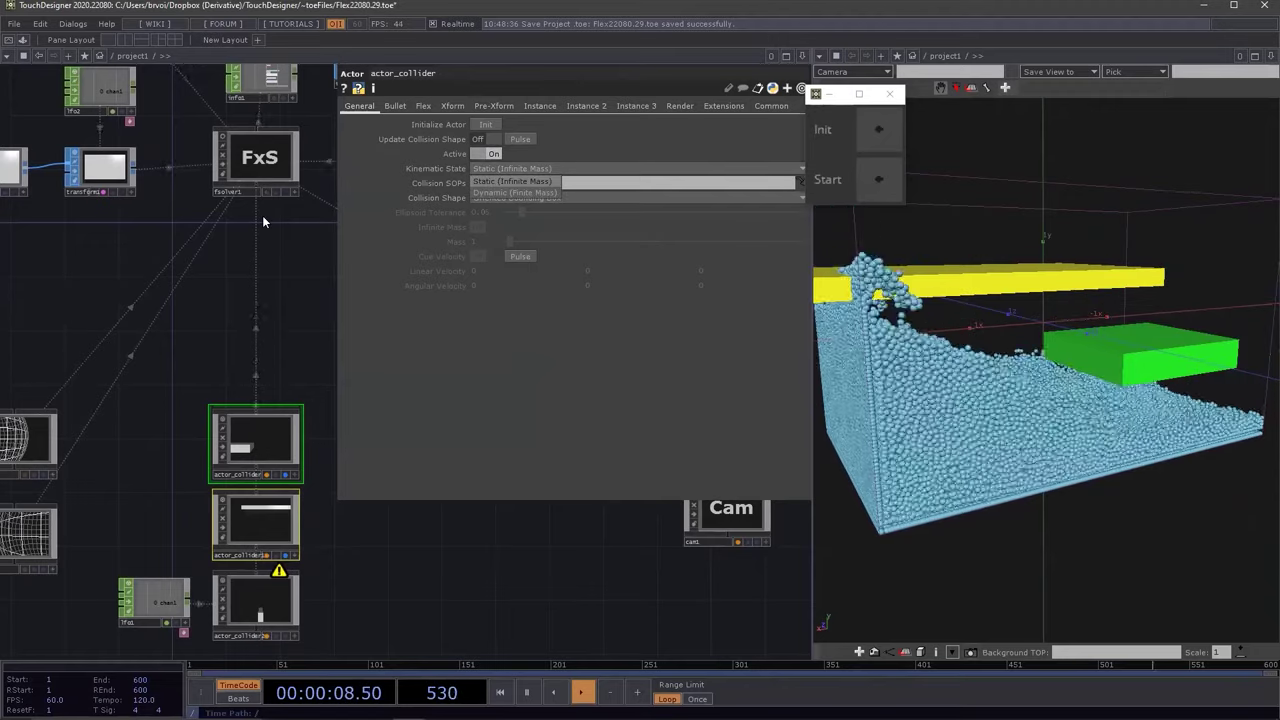
pyautogui.click(502, 166)
pyautogui.click(259, 160)
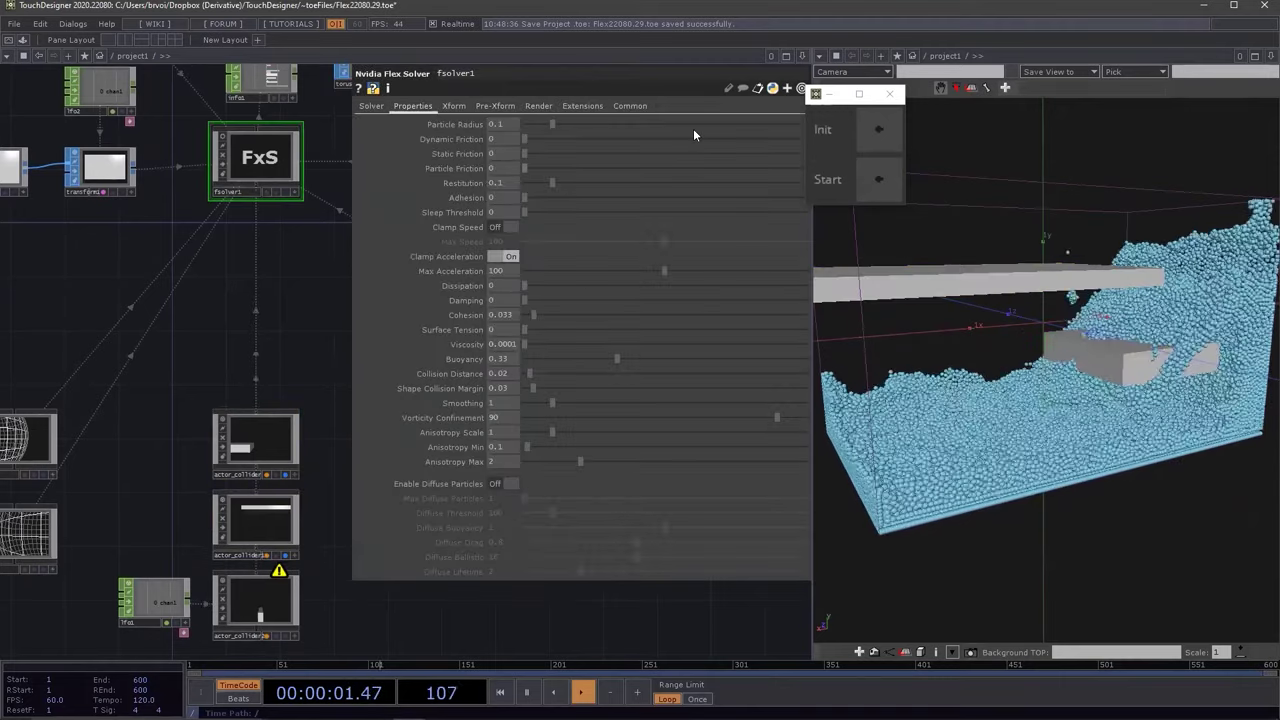
pyautogui.click(869, 121)
pyautogui.click(886, 182)
pyautogui.moveTo(1130, 372); pyautogui.dragTo(925, 250)
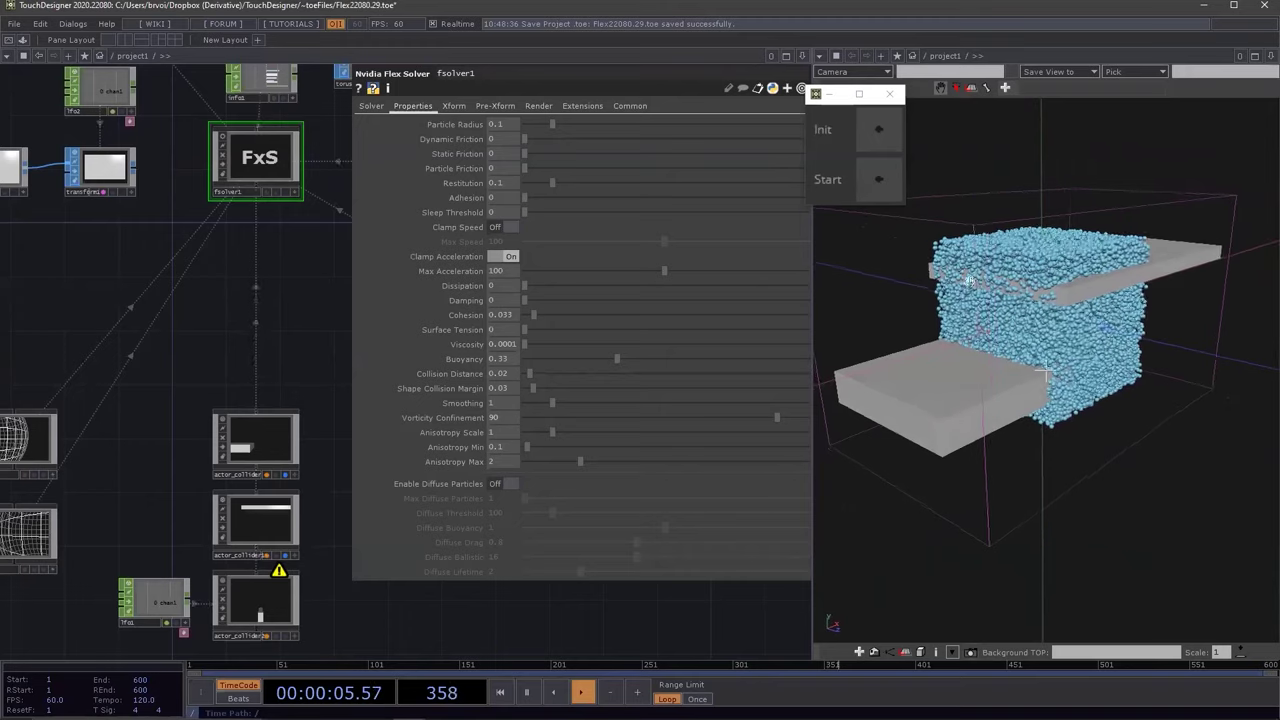
pyautogui.click(889, 189)
pyautogui.moveTo(1050, 368); pyautogui.dragTo(1008, 338)
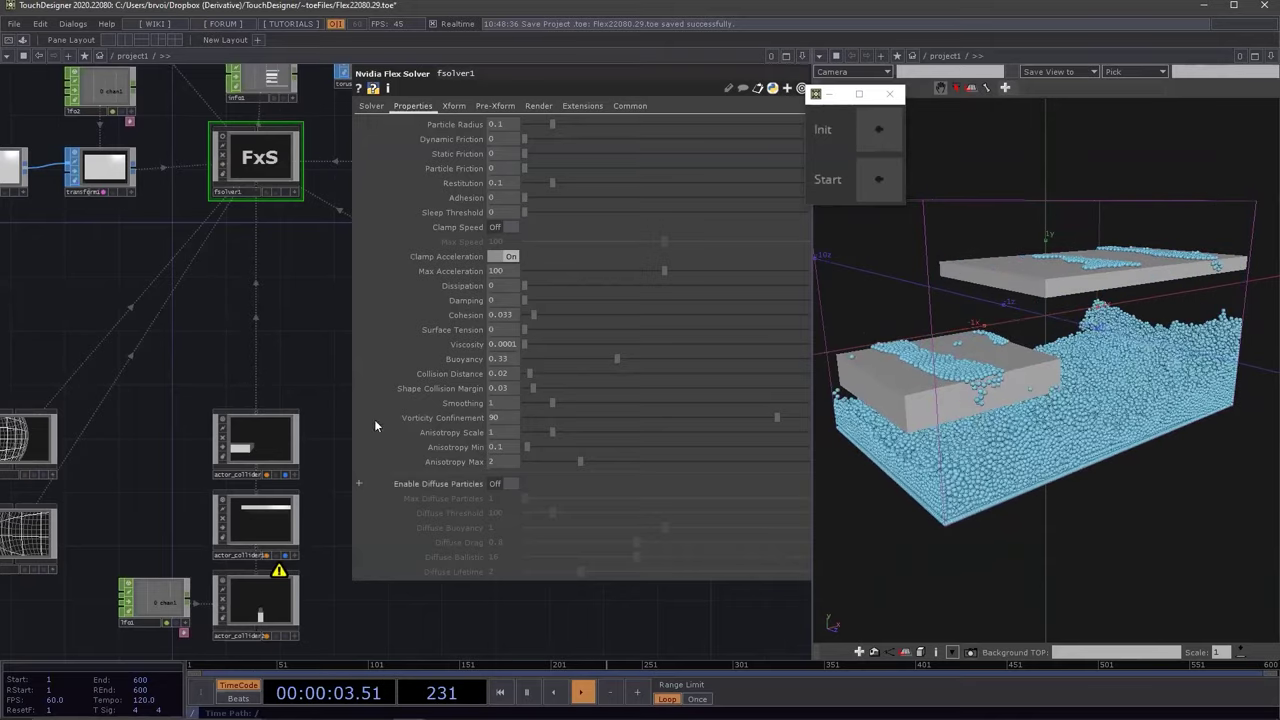
# Display and activate actor_collider2, and reinitialize the simulation
pyautogui.moveTo(295, 337); pyautogui.dragTo(285, 309)
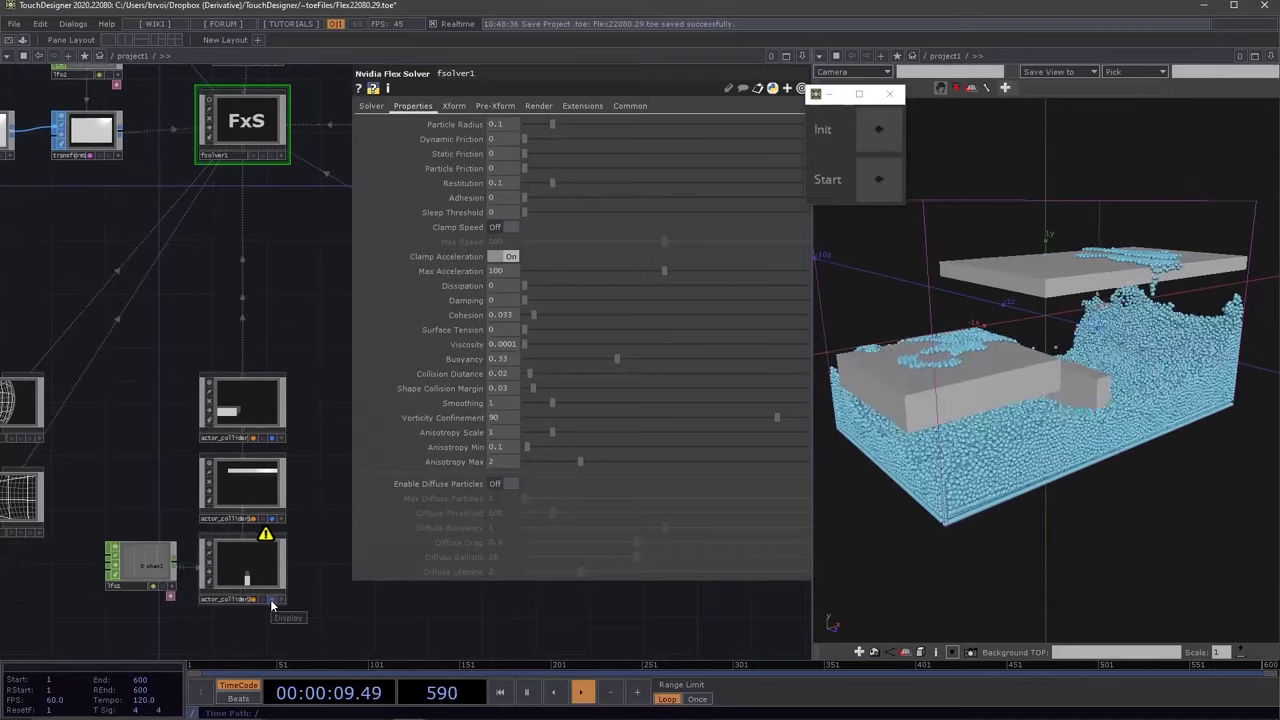
pyautogui.click(265, 572)
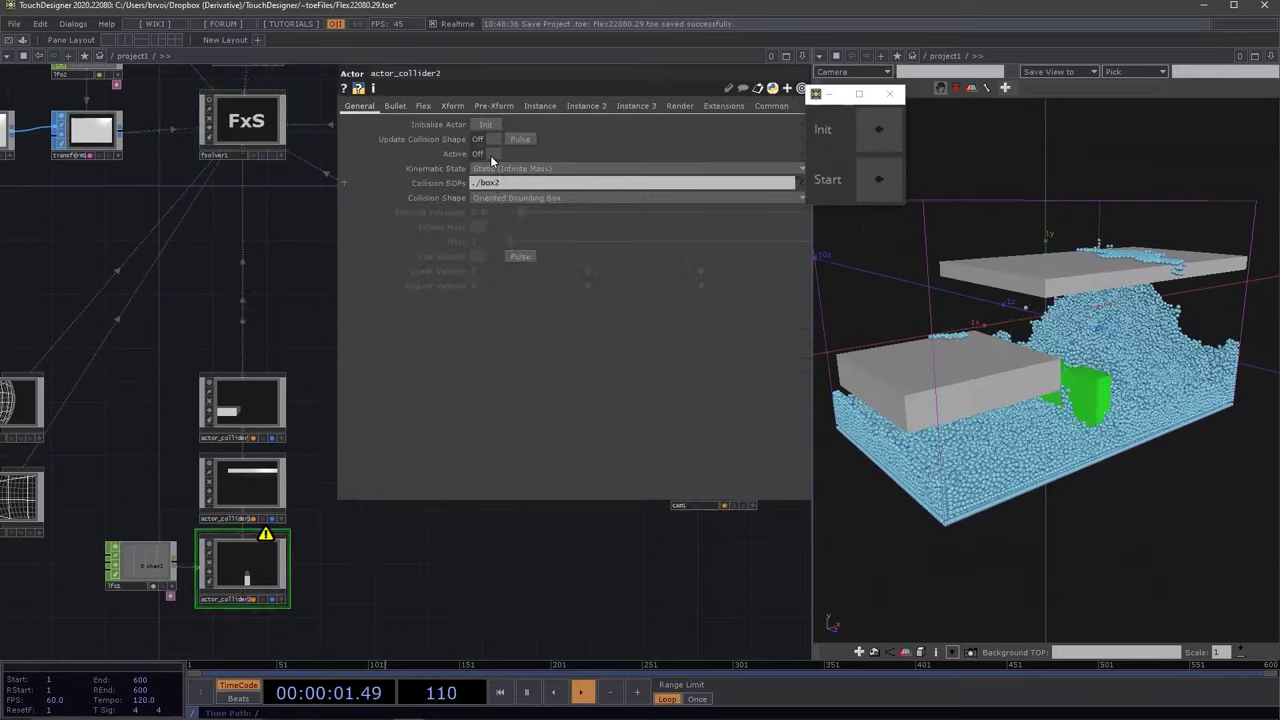
pyautogui.click(881, 130)
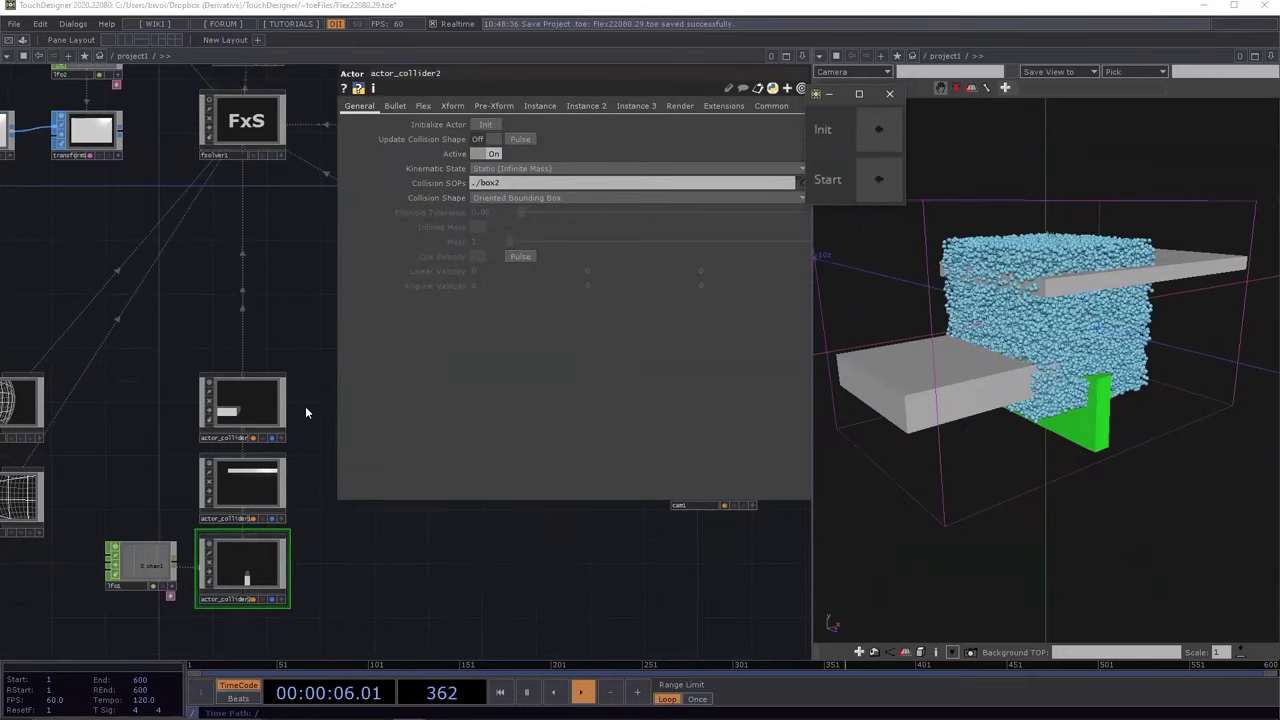
# Hide and deactivate actor_collider and actor_collider1, and restart the simulation with only actor_collider2 in place
pyautogui.click(239, 514)
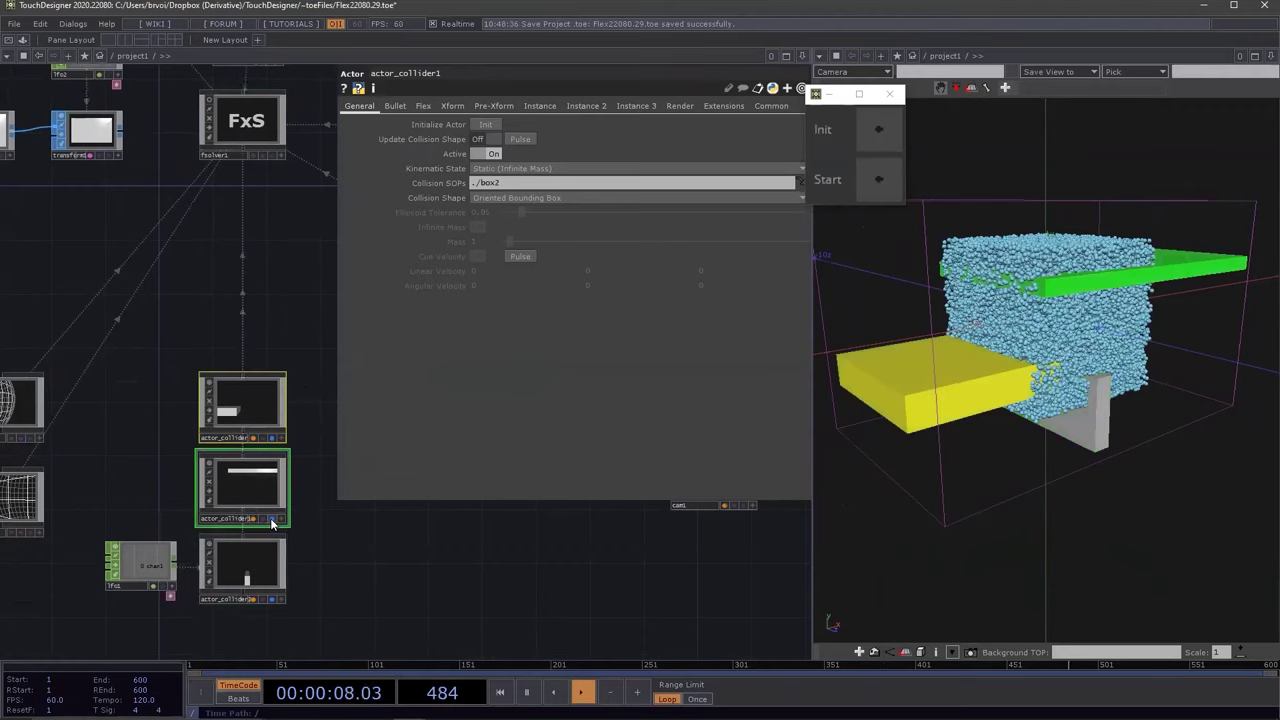
pyautogui.click(271, 519)
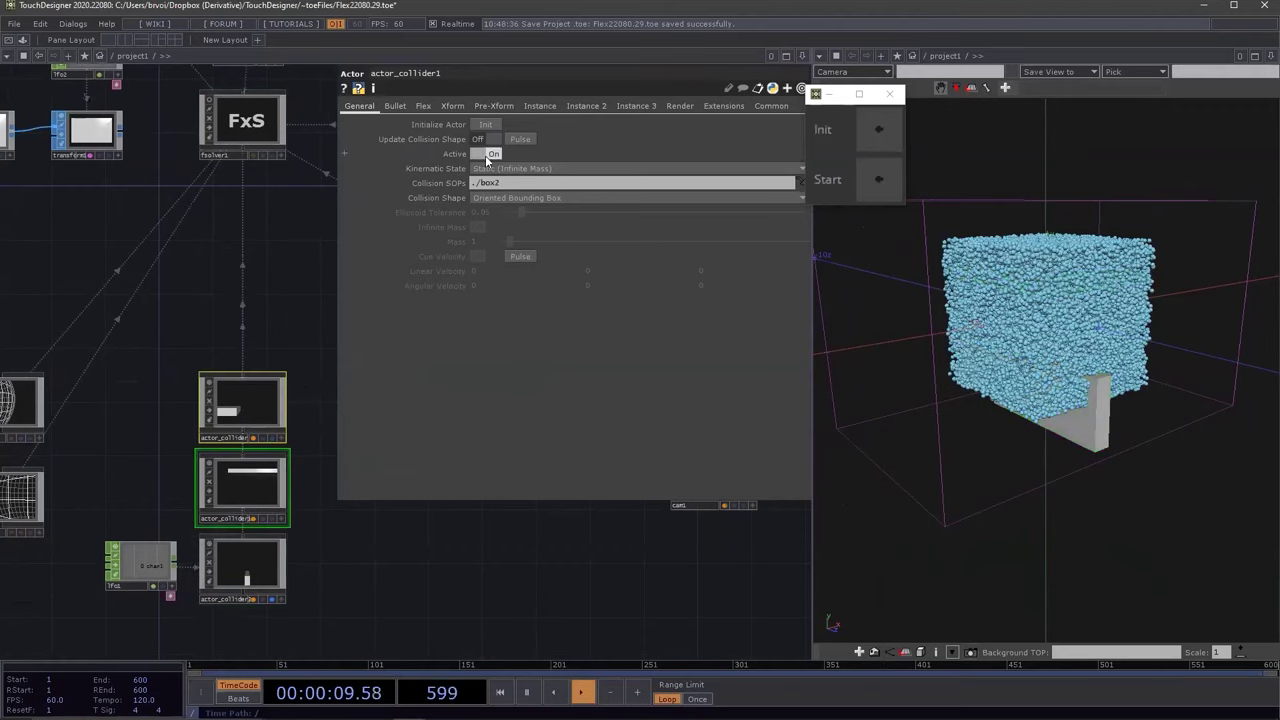
pyautogui.click(889, 179)
# Set lfo1's Amplitude to 0.62 so that actor_collider2 sweeps back and forth through the fluid
pyautogui.click(146, 560)
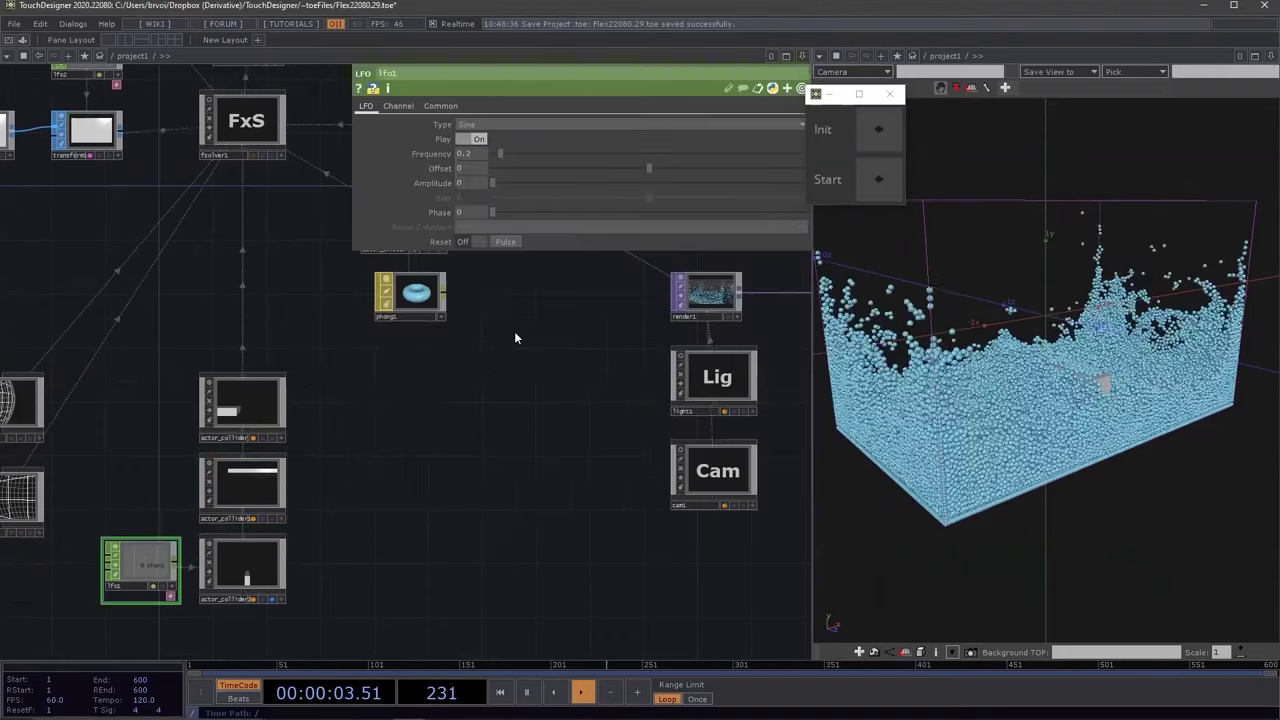
pyautogui.moveTo(493, 183); pyautogui.dragTo(511, 183)
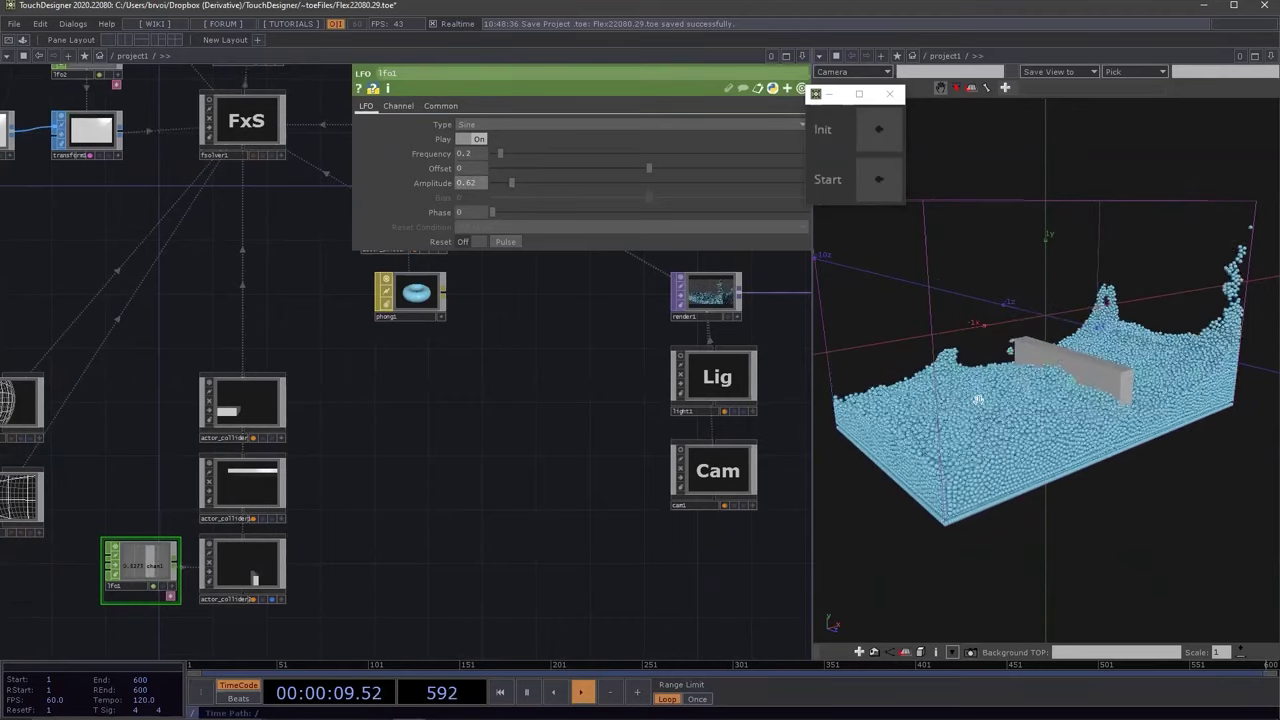
pyautogui.moveTo(1138, 389); pyautogui.dragTo(1118, 405)
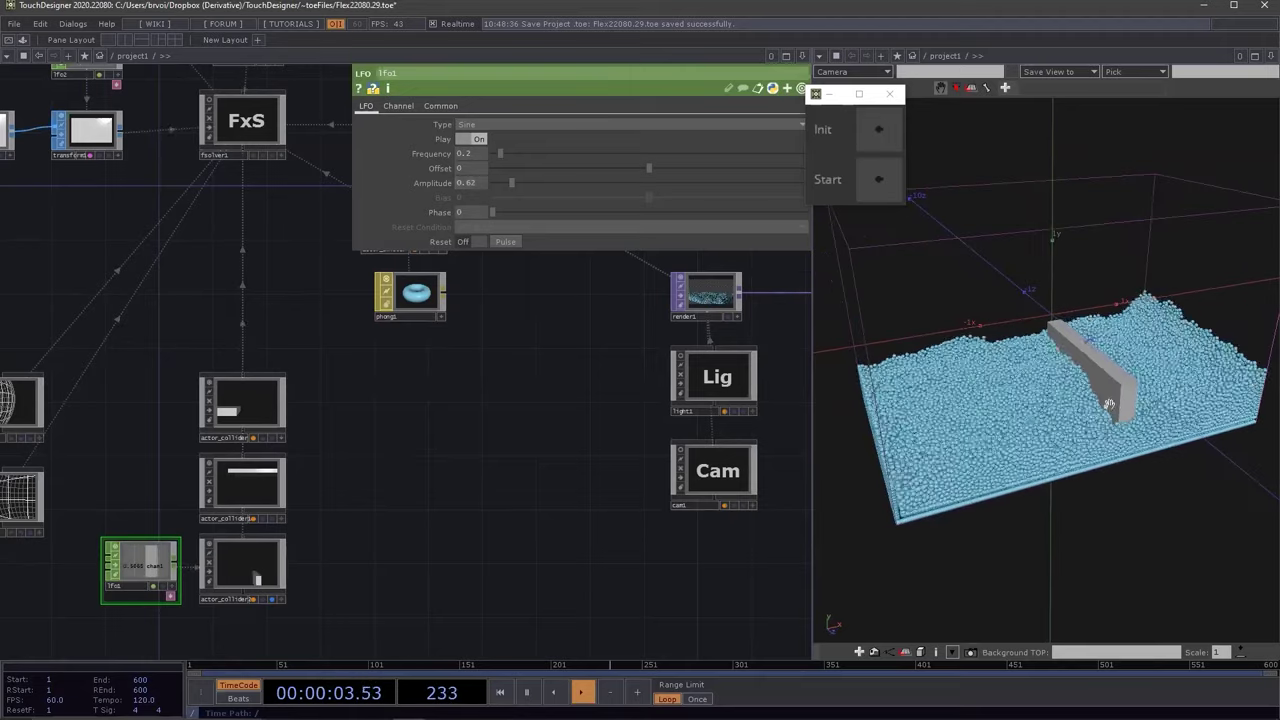
# Turn Clamp Acceleration off in fsolver1's solver properties and back on to compare the fluid's response
pyautogui.click(258, 139)
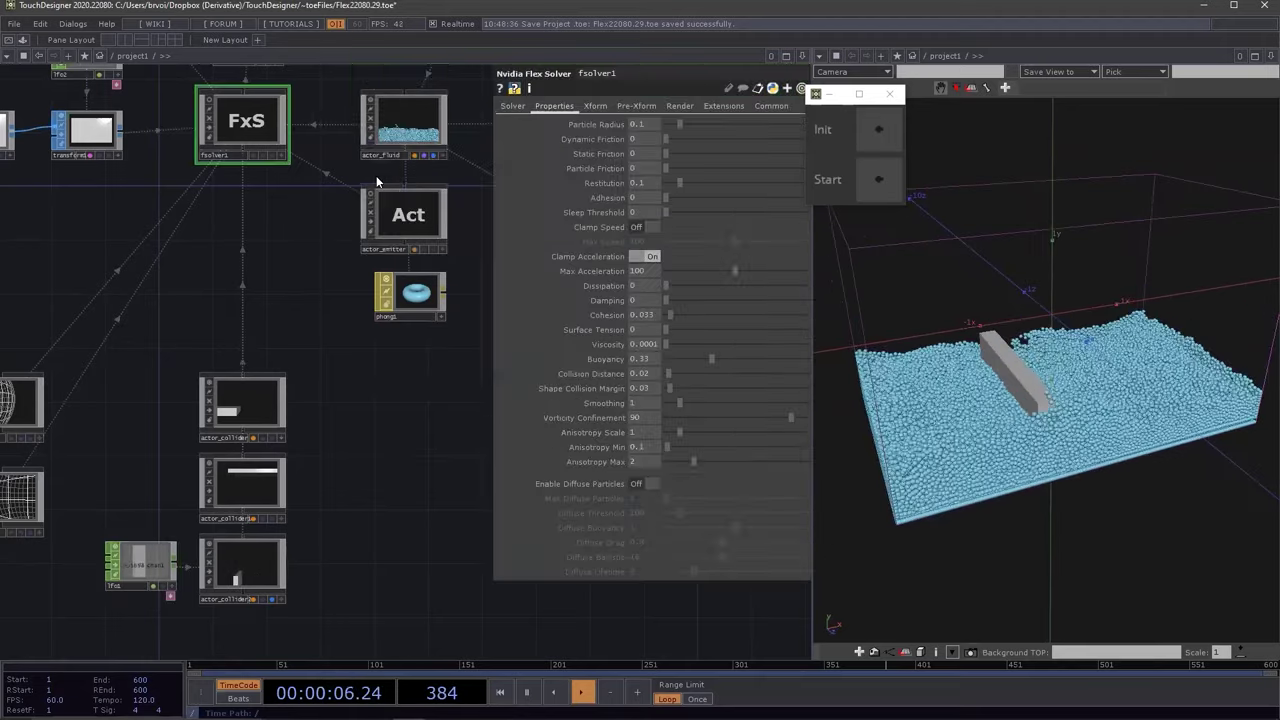
pyautogui.click(554, 105)
pyautogui.click(650, 257)
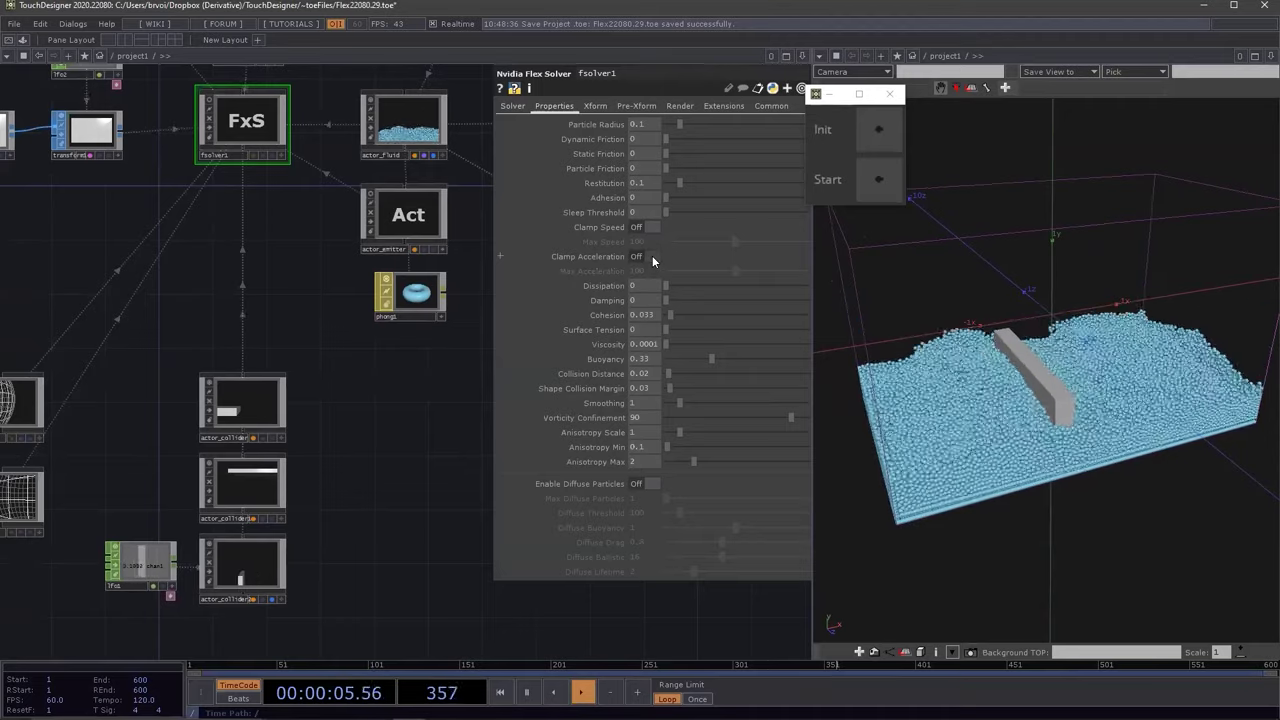
pyautogui.click(646, 255)
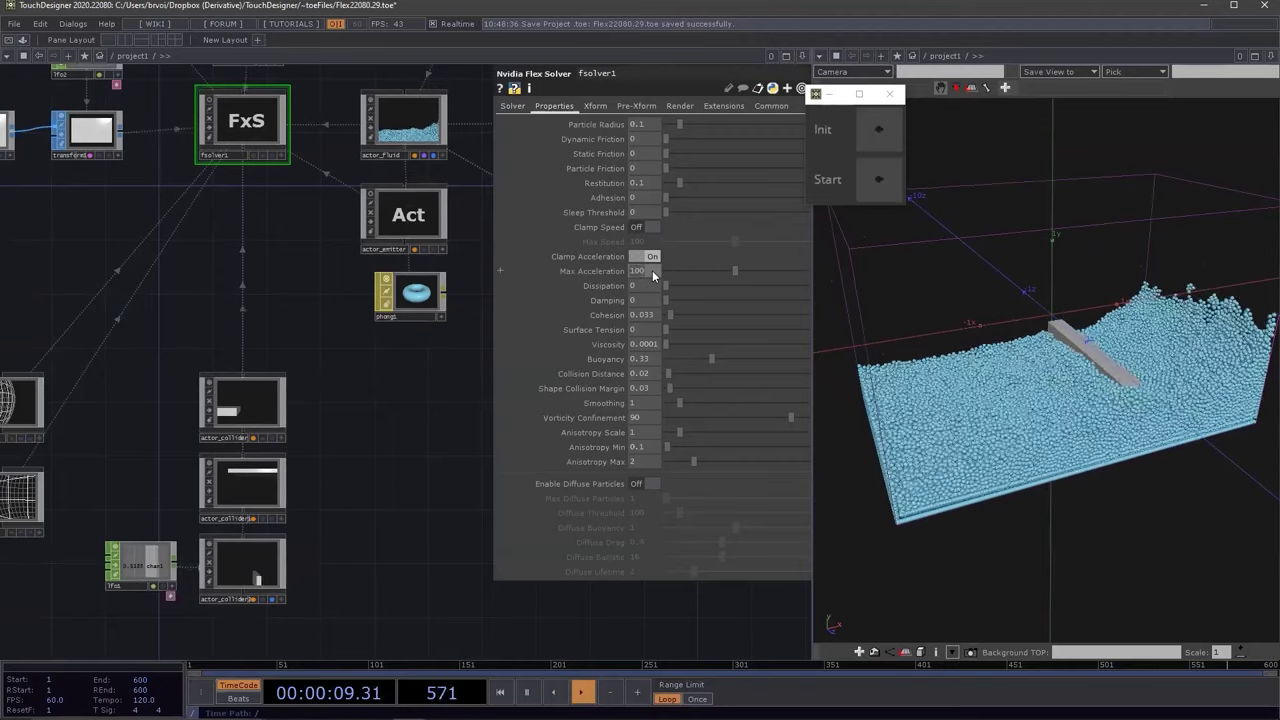
# Raise fsolver1's Max Acceleration to 500 as a test and return it to 100
pyautogui.write('500')
pyautogui.press('Return')
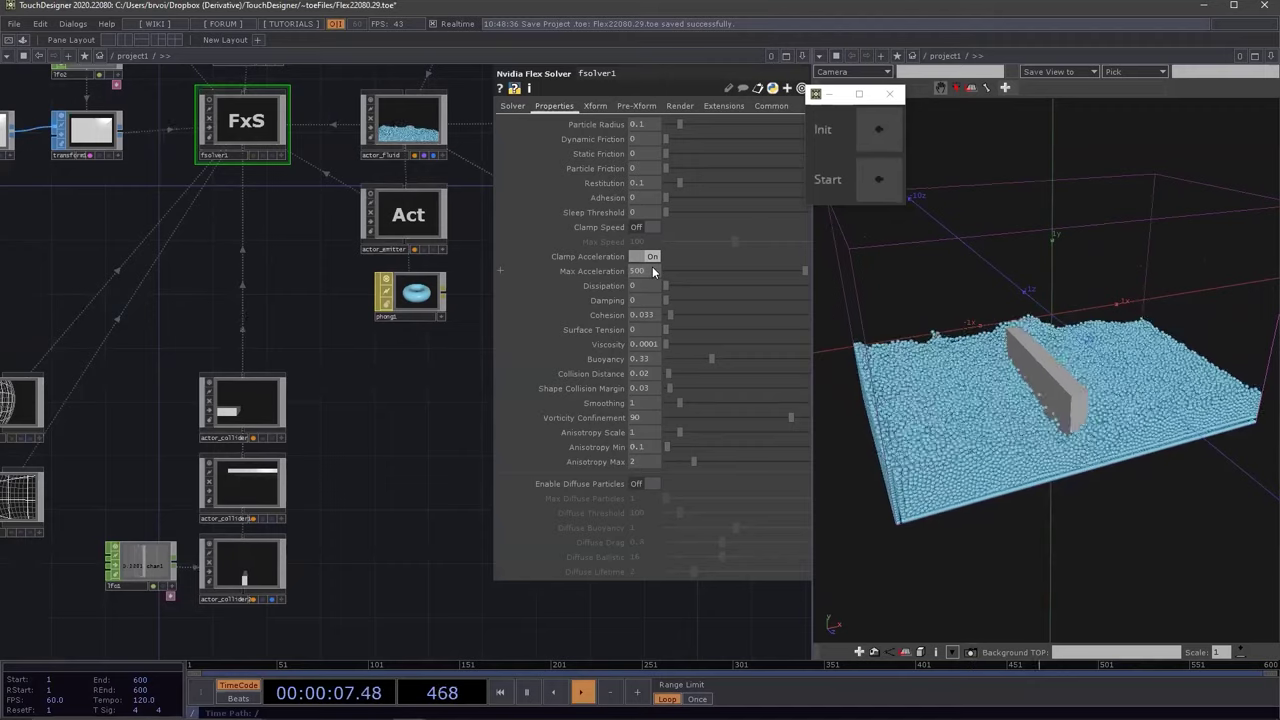
pyautogui.press('Return')
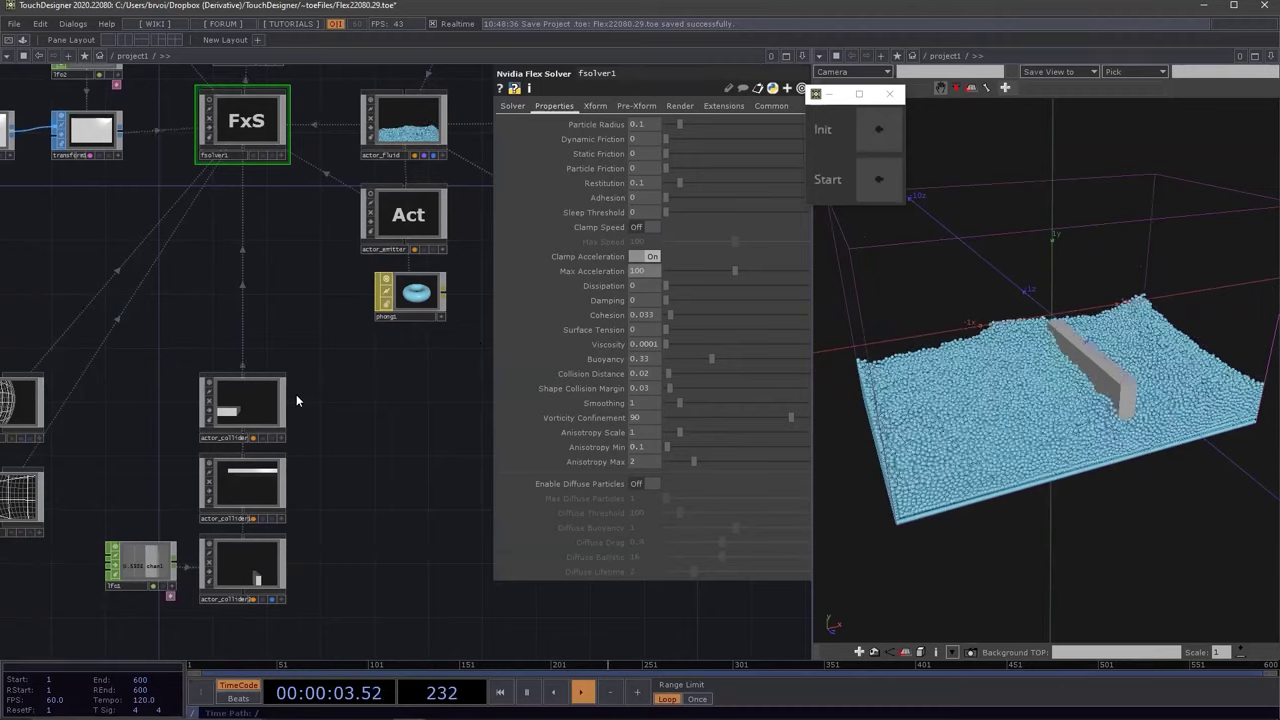
# Hide and deactivate actor_collider2, and restart the simulation without colliders
pyautogui.moveTo(378, 449); pyautogui.dragTo(383, 420)
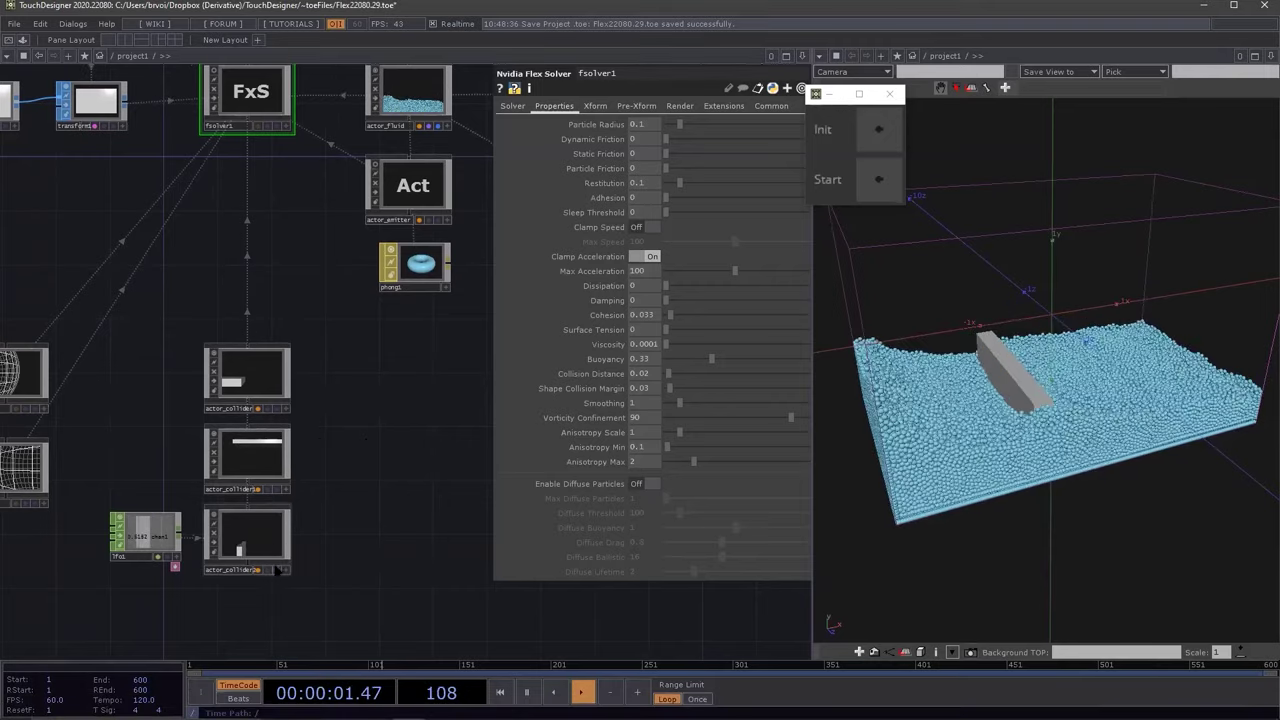
pyautogui.click(273, 531)
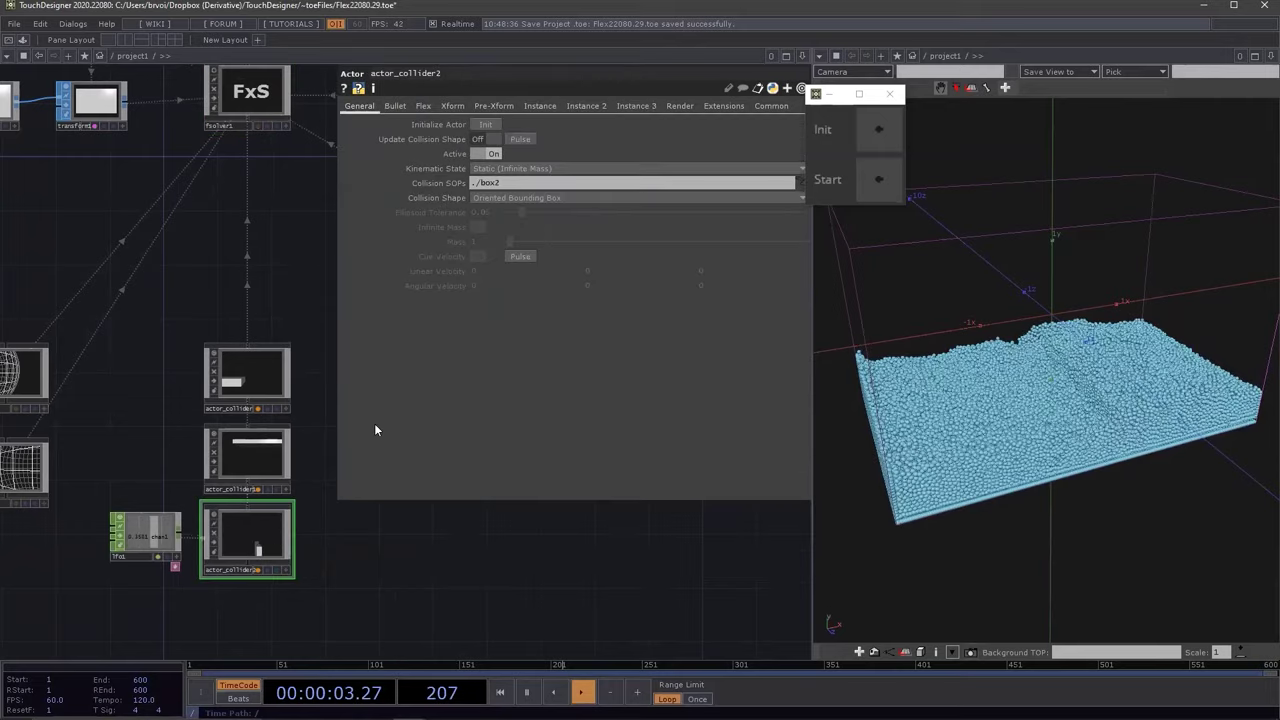
pyautogui.click(485, 154)
pyautogui.click(880, 192)
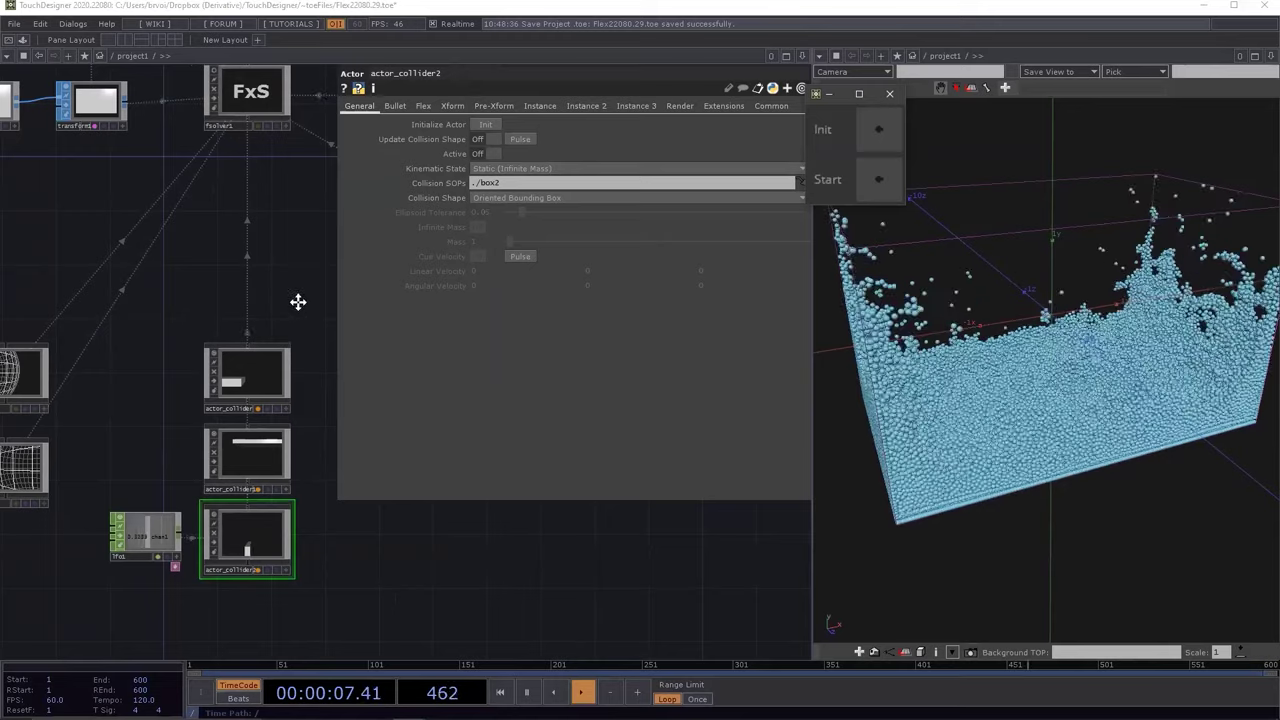
# Examine the Force and Force Field parameters of the force1 component
pyautogui.moveTo(200, 299); pyautogui.dragTo(357, 302)
pyautogui.scroll(3, 210, 299)
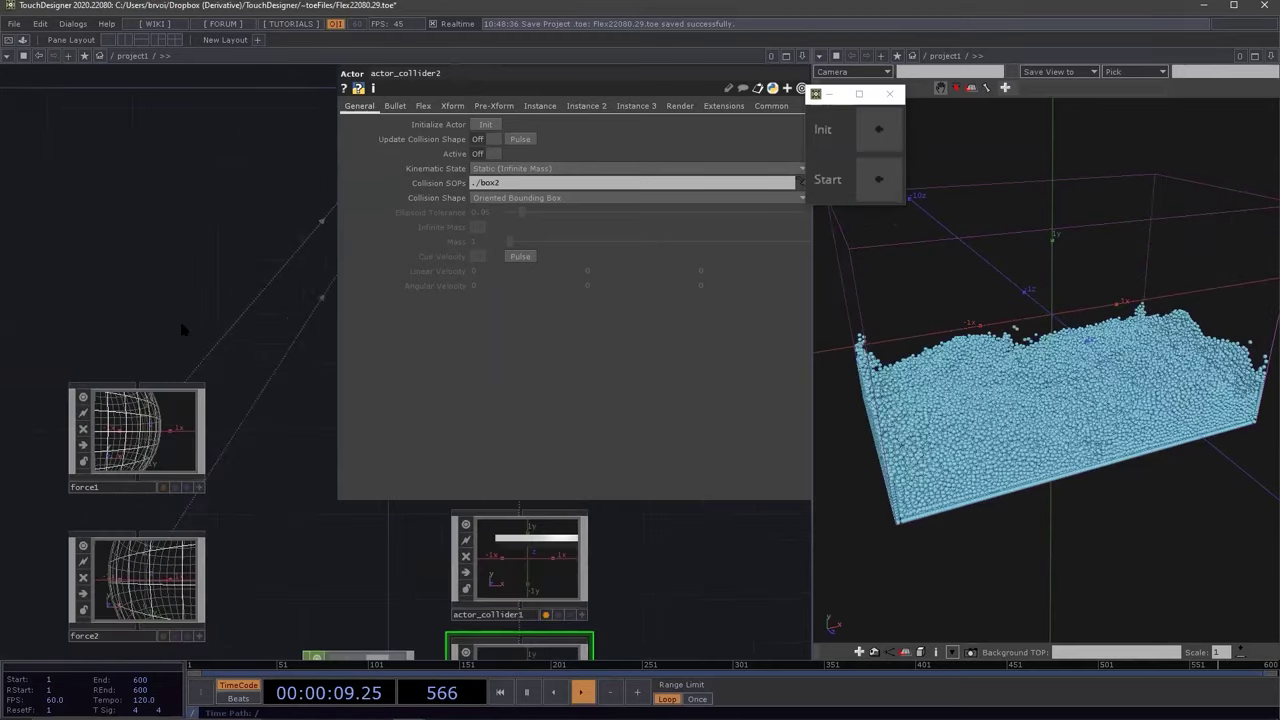
pyautogui.scroll(-4, 169, 343)
pyautogui.click(163, 345)
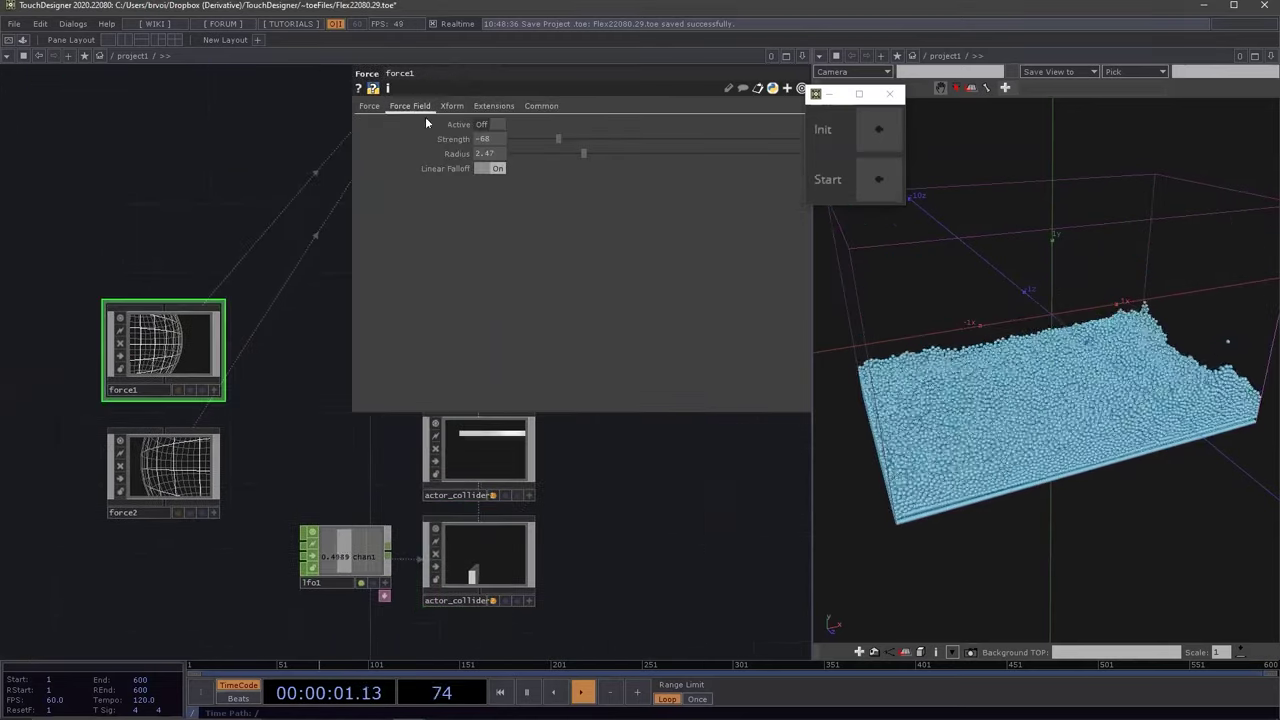
pyautogui.click(369, 108)
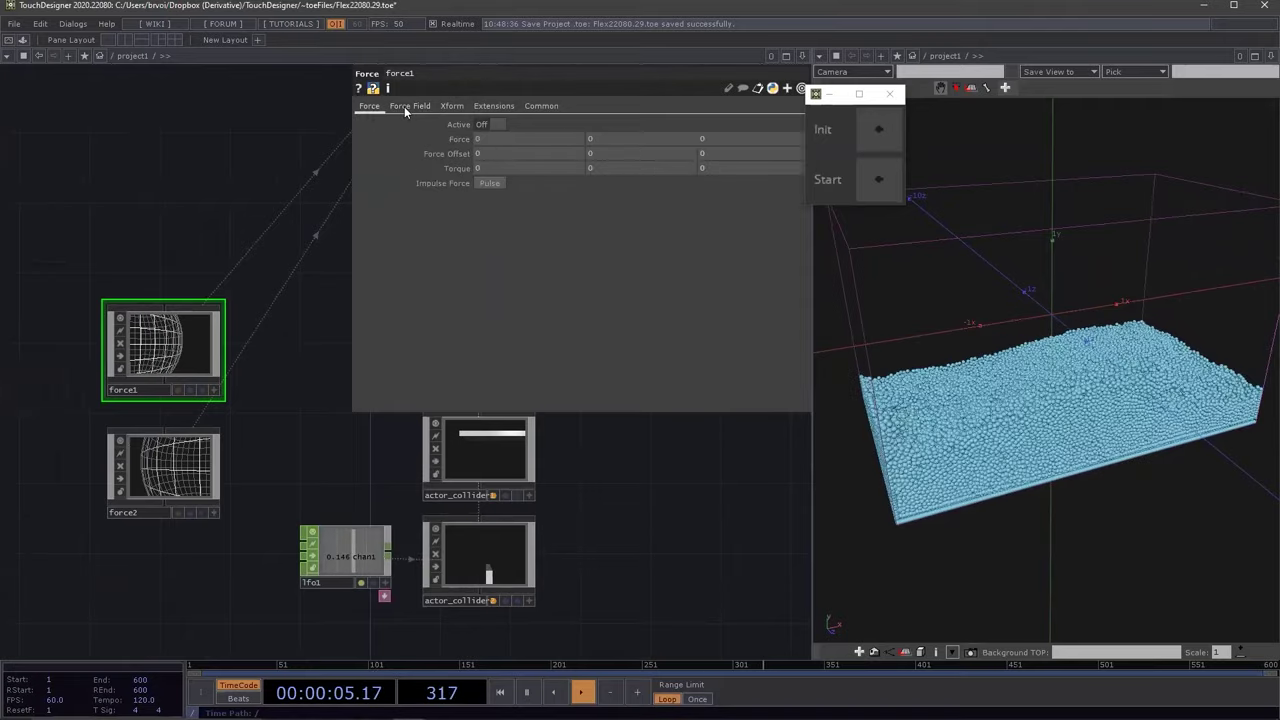
pyautogui.click(404, 106)
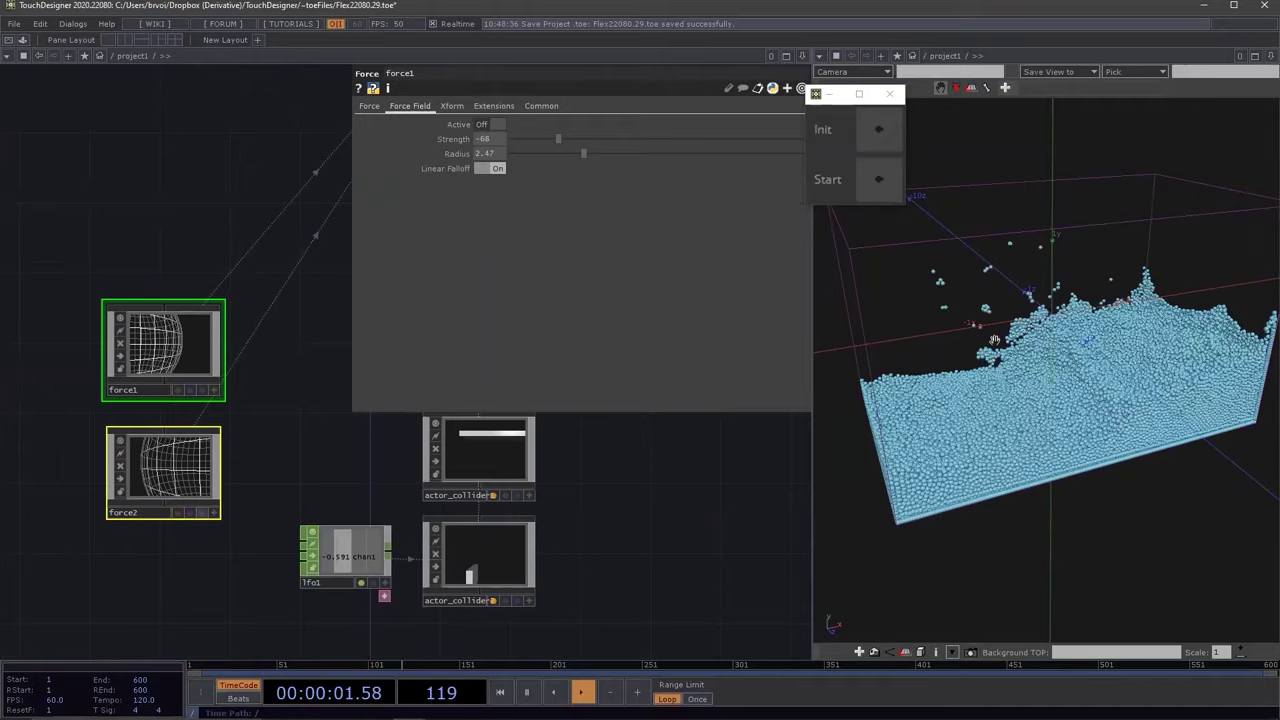
# Display both force components in the viewport, and set the force field Radius to 1 for force1 and 1.34 for force2
pyautogui.press('d')
pyautogui.moveTo(581, 155); pyautogui.dragTo(540, 155)
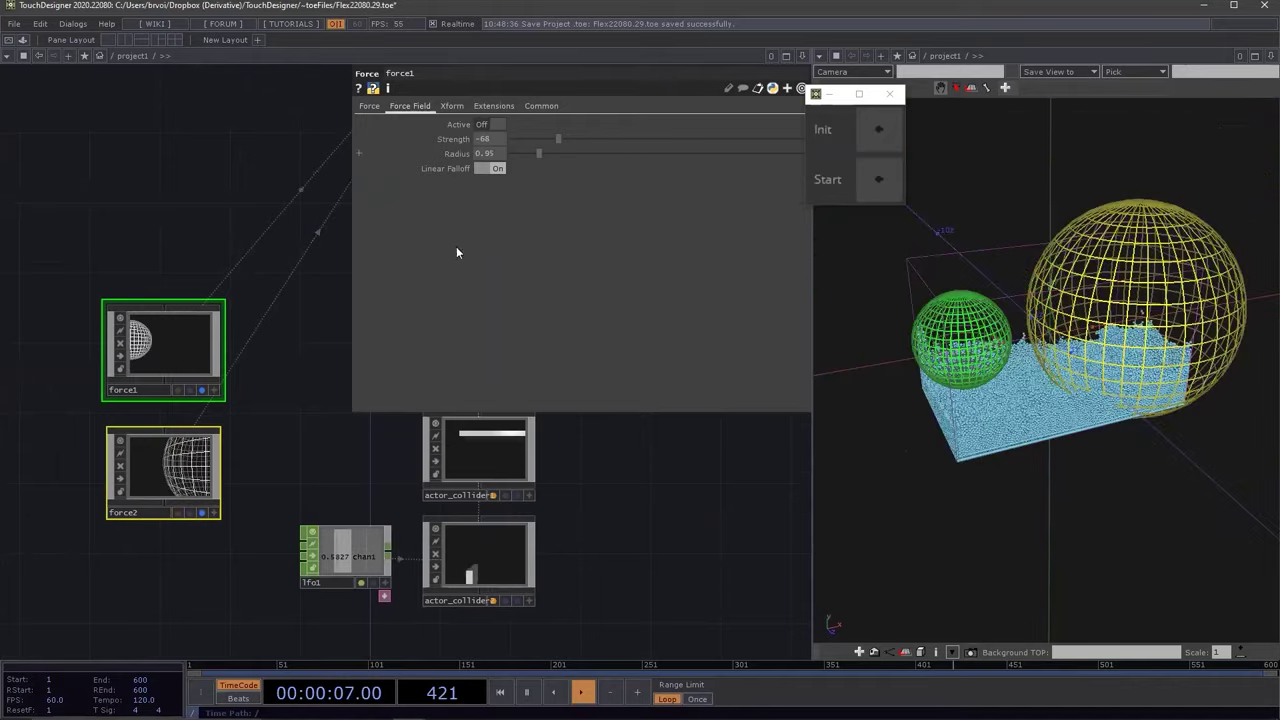
pyautogui.click(150, 447)
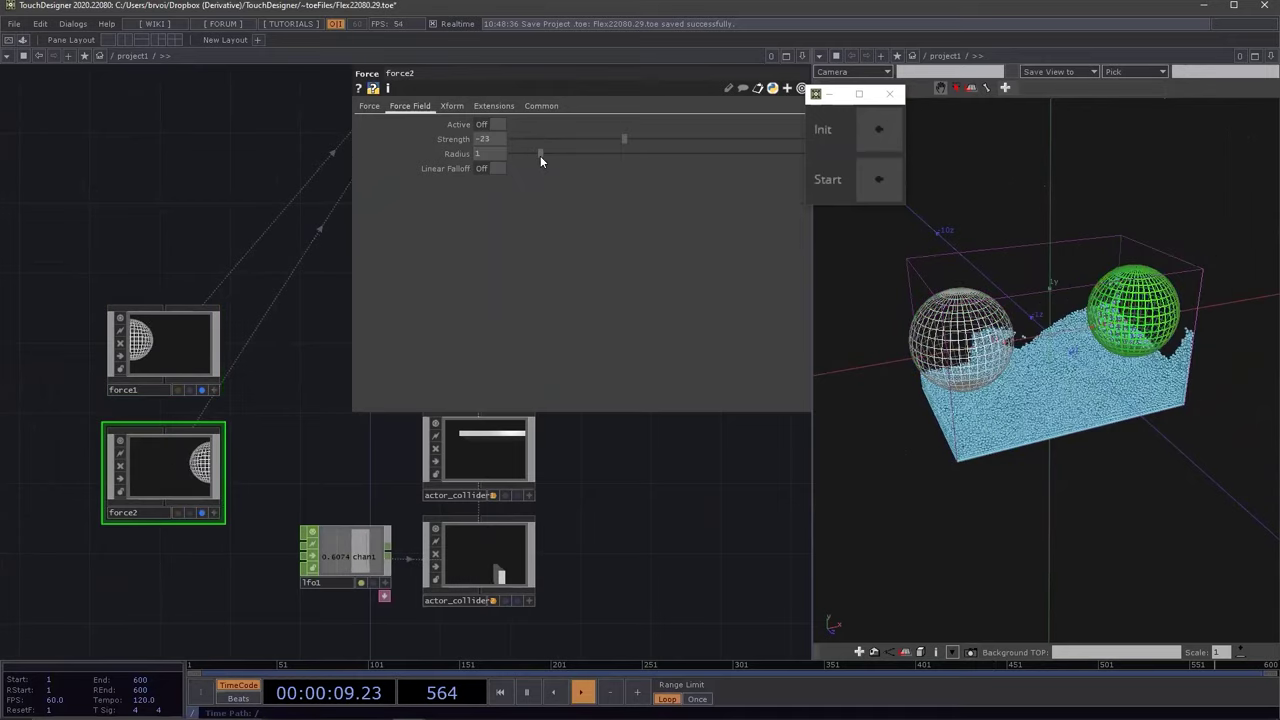
pyautogui.moveTo(536, 154); pyautogui.dragTo(550, 152)
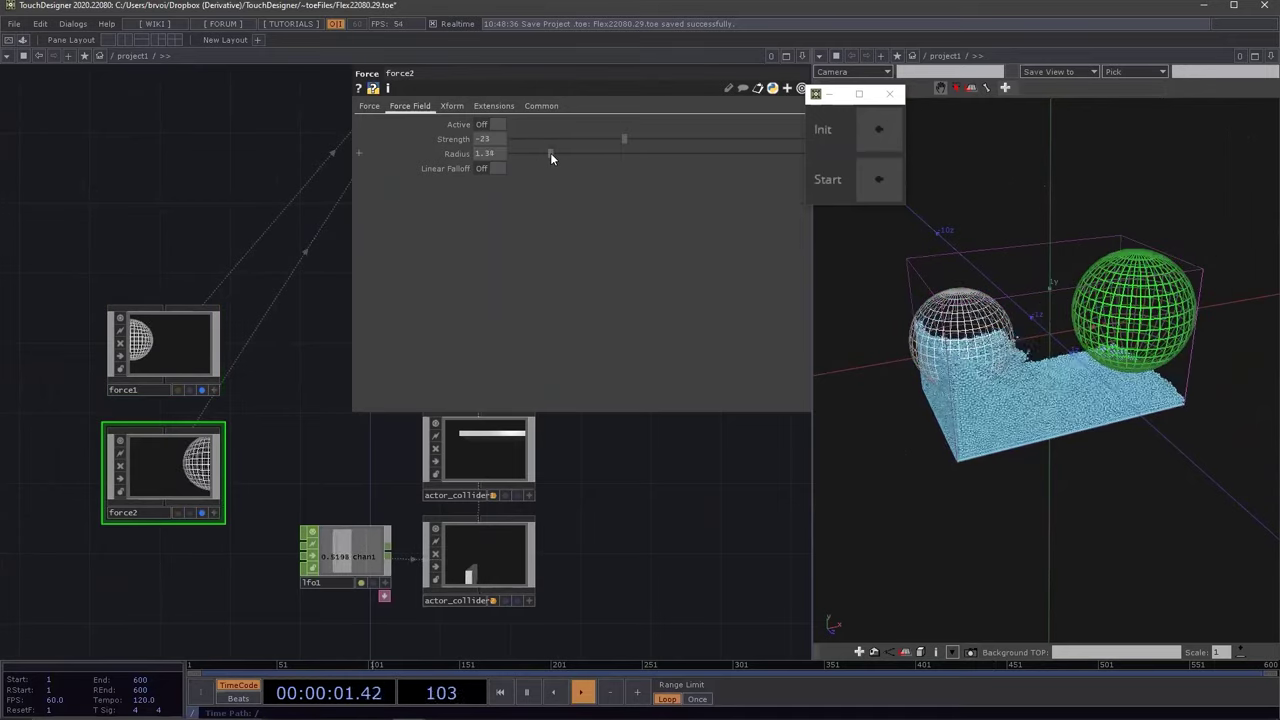
# Select force1 and force2 together and activate their force fields to attract the fluid particles
pyautogui.moveTo(275, 264); pyautogui.dragTo(127, 405)
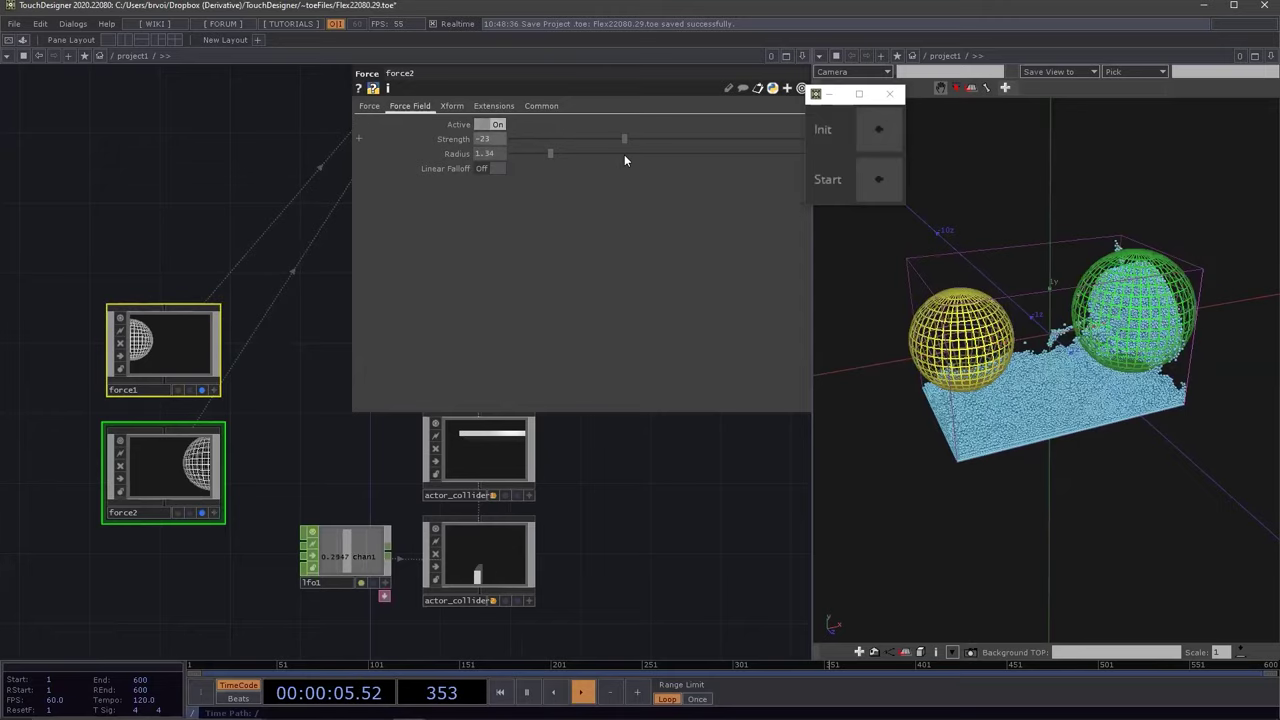
pyautogui.scroll(2, 993, 419)
pyautogui.moveTo(993, 419)
pyautogui.mouseDown()
pyautogui.moveTo(955, 410)
pyautogui.moveTo(1048, 390)
pyautogui.moveTo(1002, 403)
pyautogui.mouseUp()
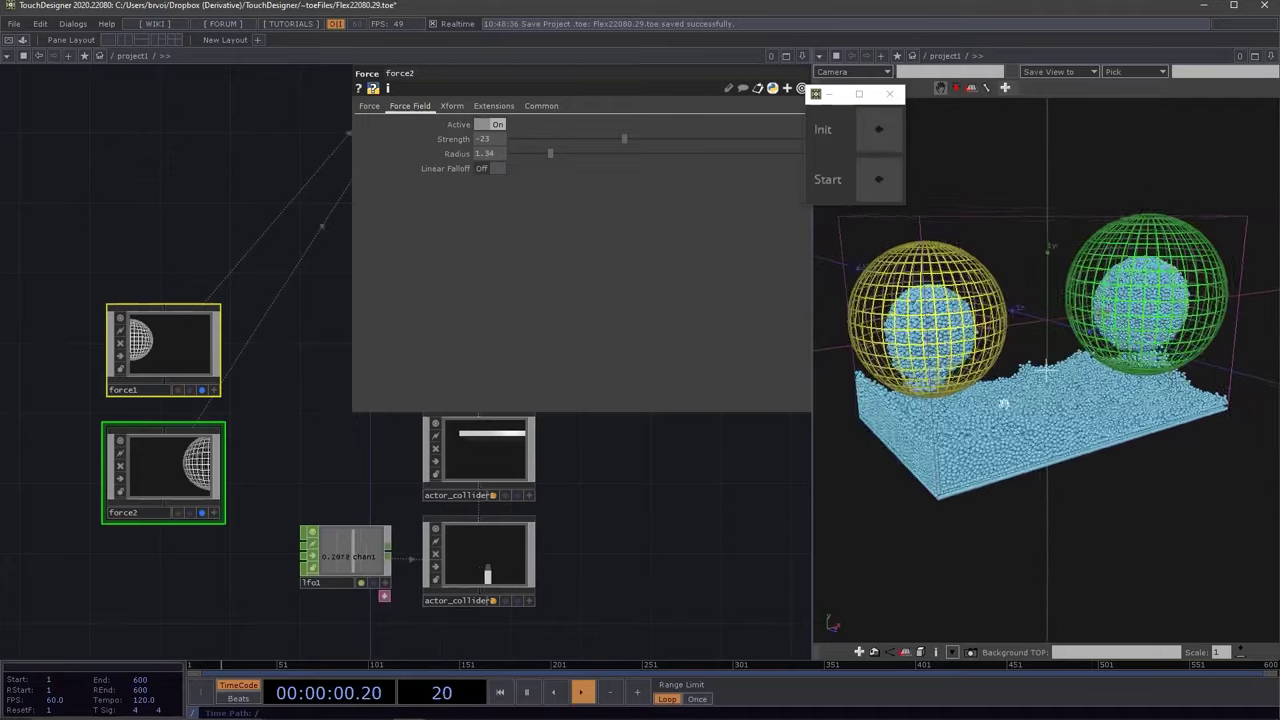
# Deactivate force1's force field, hide it in the viewport, and vary its Strength
pyautogui.click(193, 324)
pyautogui.click(497, 121)
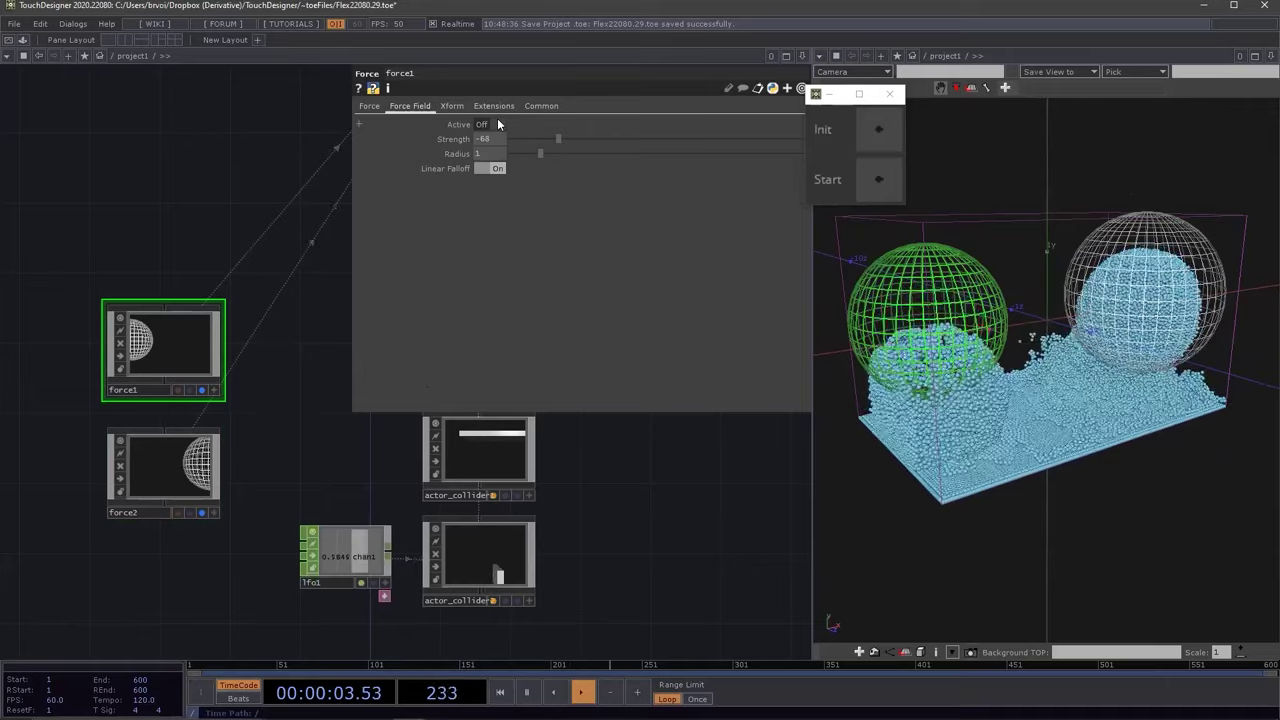
pyautogui.click(203, 391)
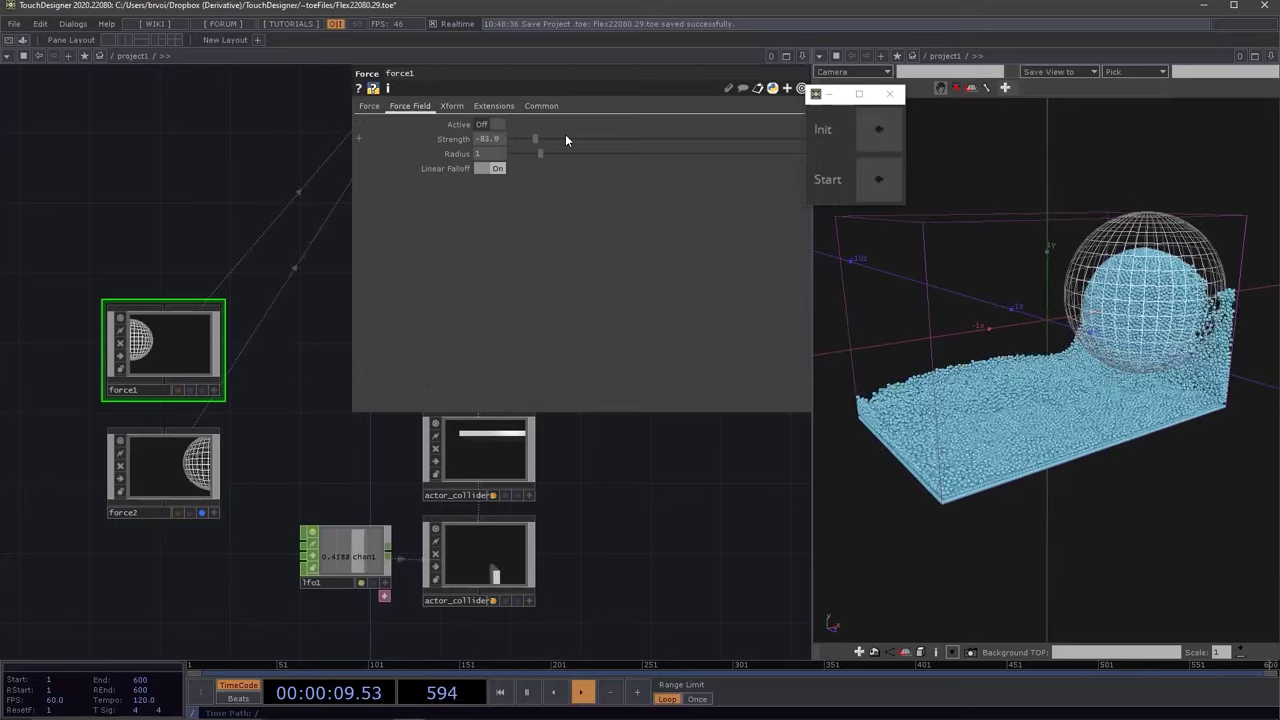
pyautogui.moveTo(537, 134); pyautogui.dragTo(534, 135)
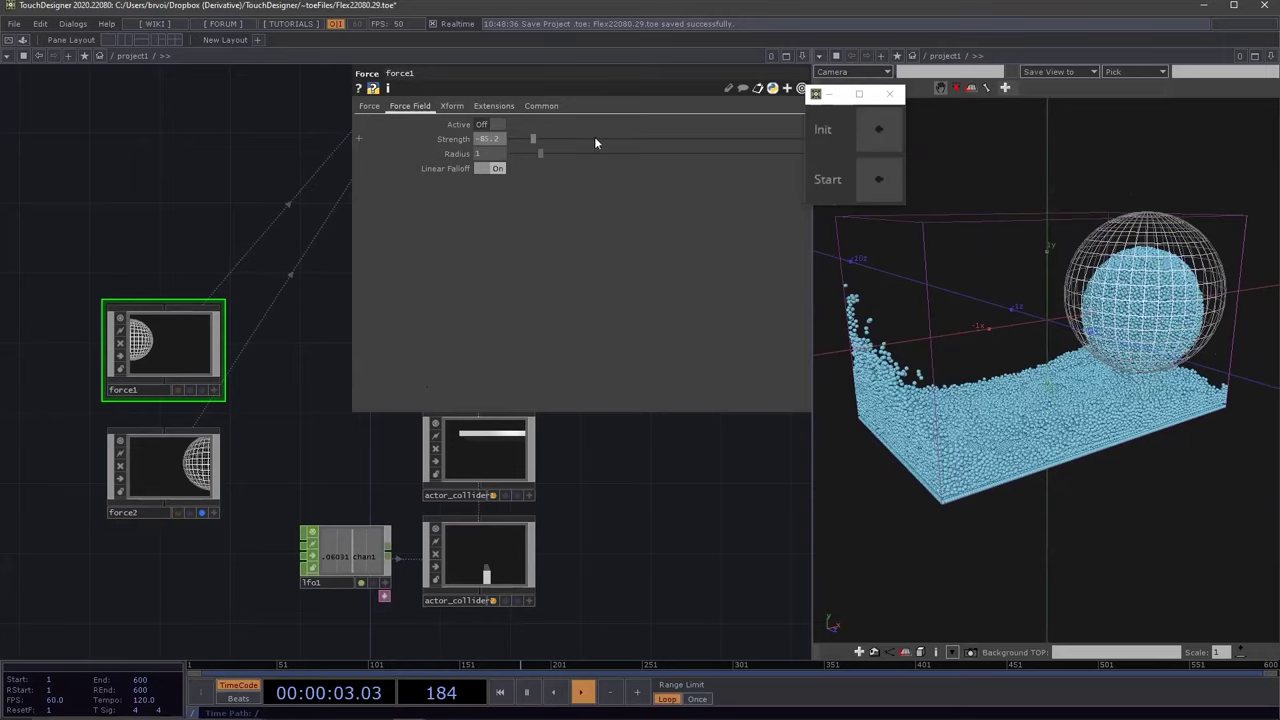
pyautogui.moveTo(662, 140); pyautogui.dragTo(718, 145)
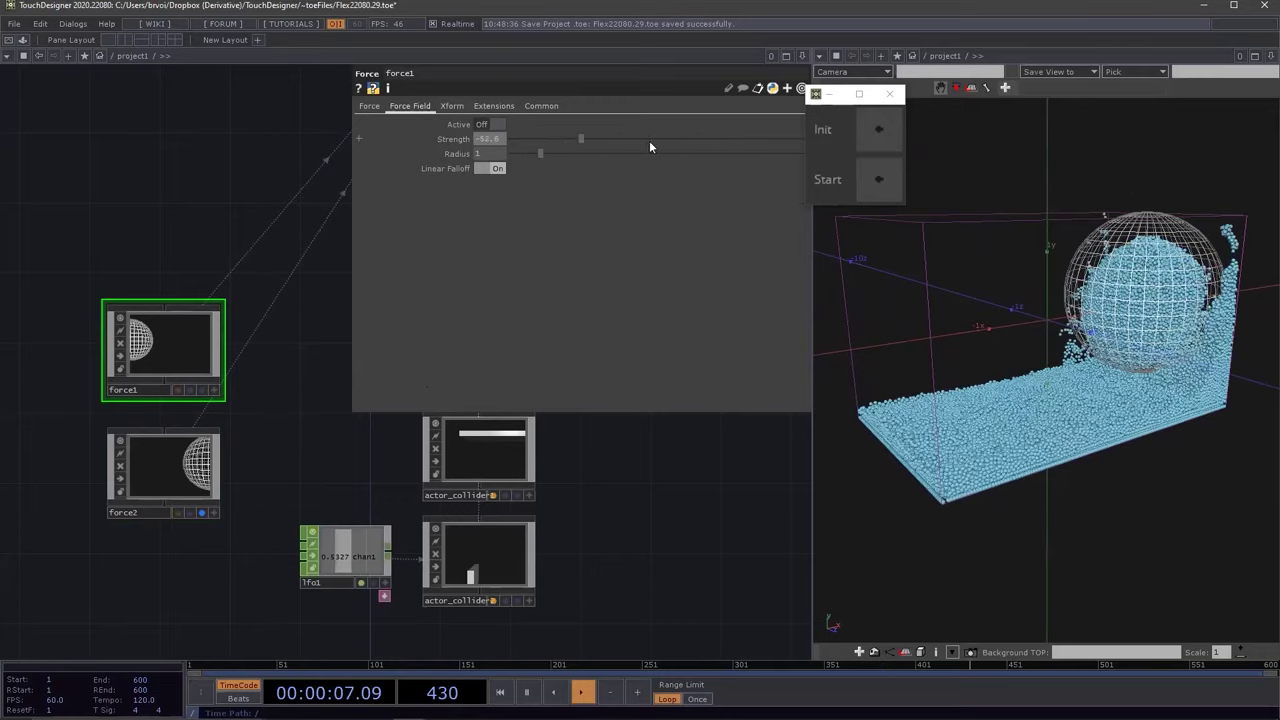
# Make force2 repel the fluid by setting its Strength to 14.2, and enlarge its Radius to 1.7
pyautogui.press('Down')
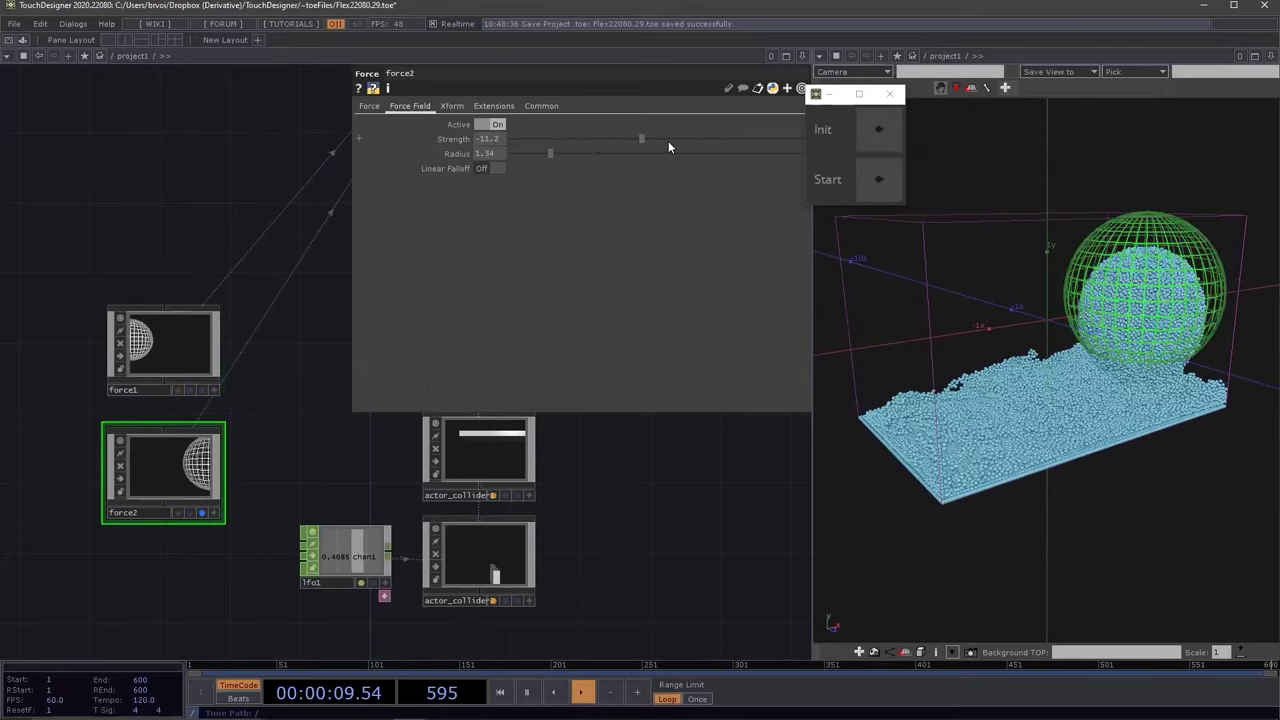
pyautogui.click(668, 141)
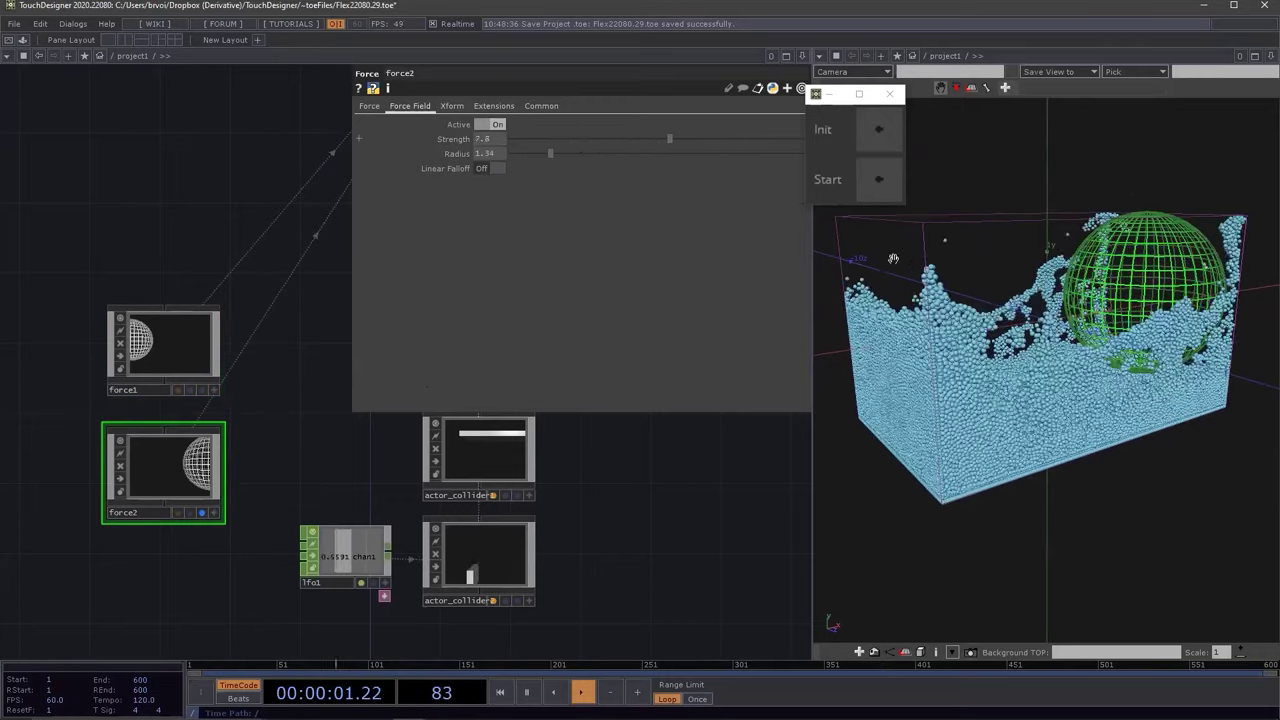
pyautogui.moveTo(893, 258); pyautogui.dragTo(893, 300)
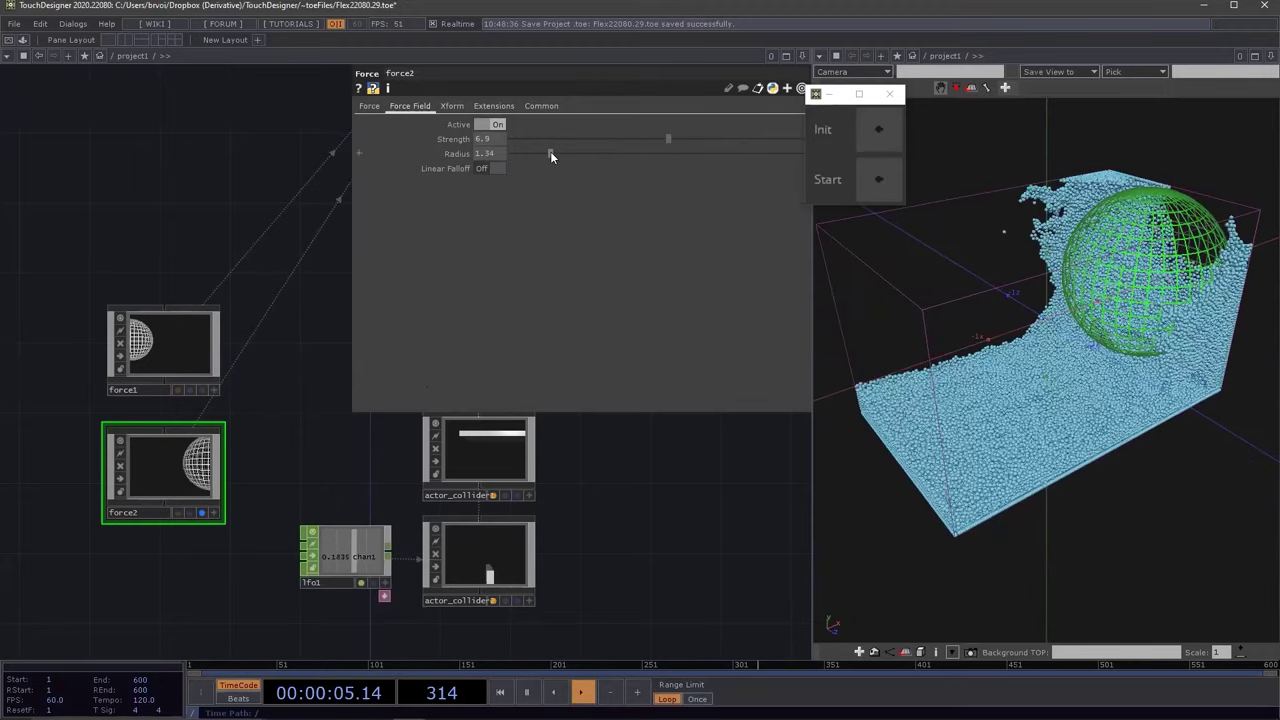
pyautogui.moveTo(568, 153); pyautogui.dragTo(577, 154)
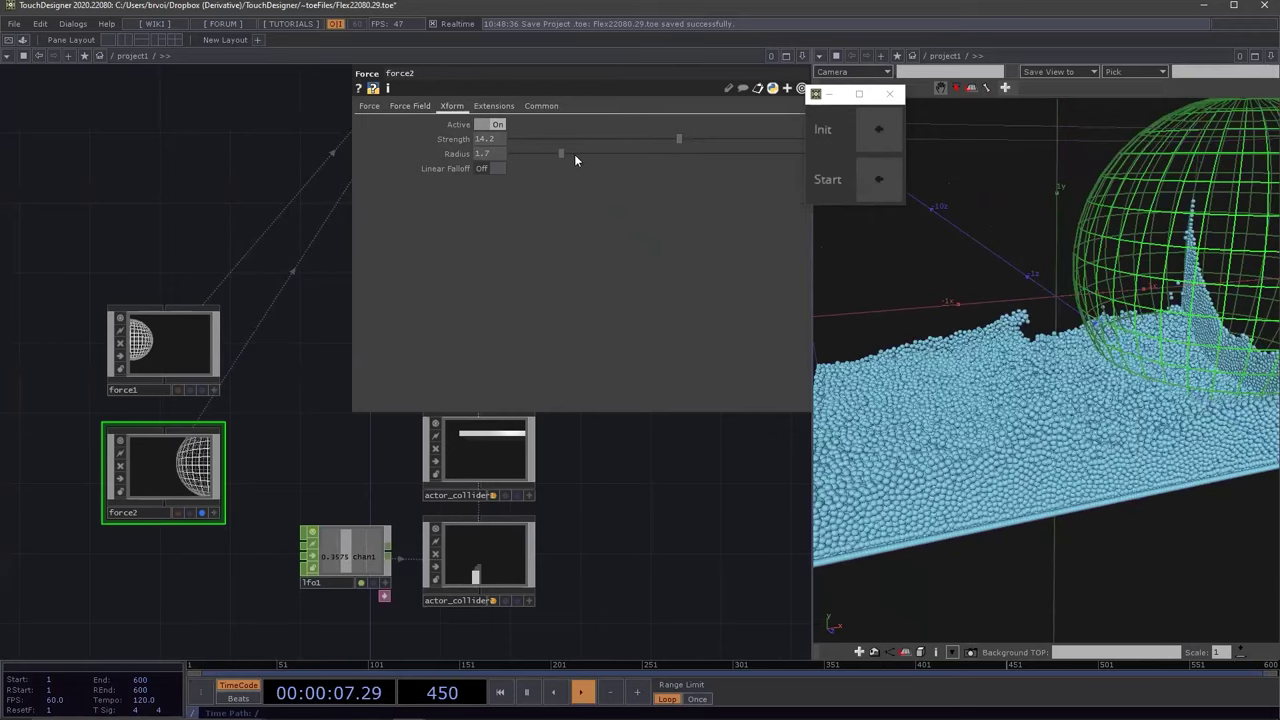
# Move force2 to the middle of the fluid with a Translate of -0.1 in X and 0.2 in Y
pyautogui.click(452, 106)
pyautogui.moveTo(549, 154); pyautogui.dragTo(450, 134, button='middle')
pyautogui.moveTo(549, 136); pyautogui.dragTo(686, 152, button='middle')
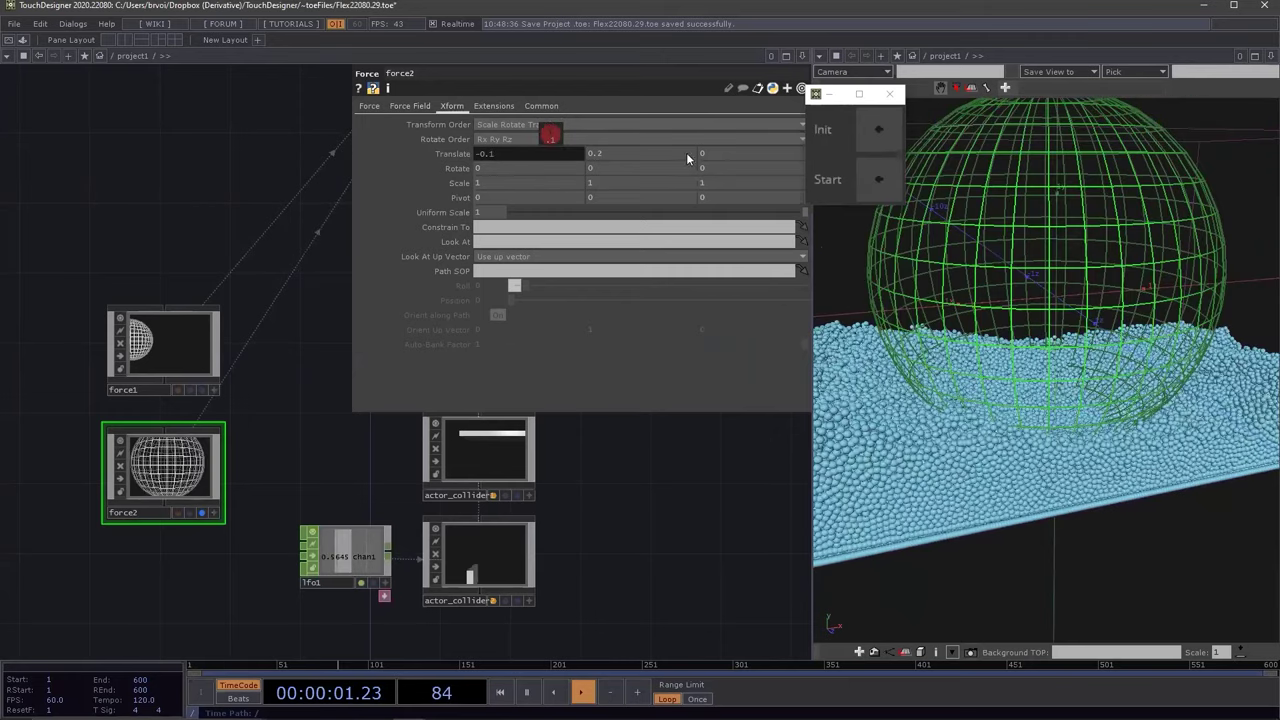
# Increase force2's force field Strength to 90.9 and inspect the fluid being pushed away
pyautogui.click(410, 105)
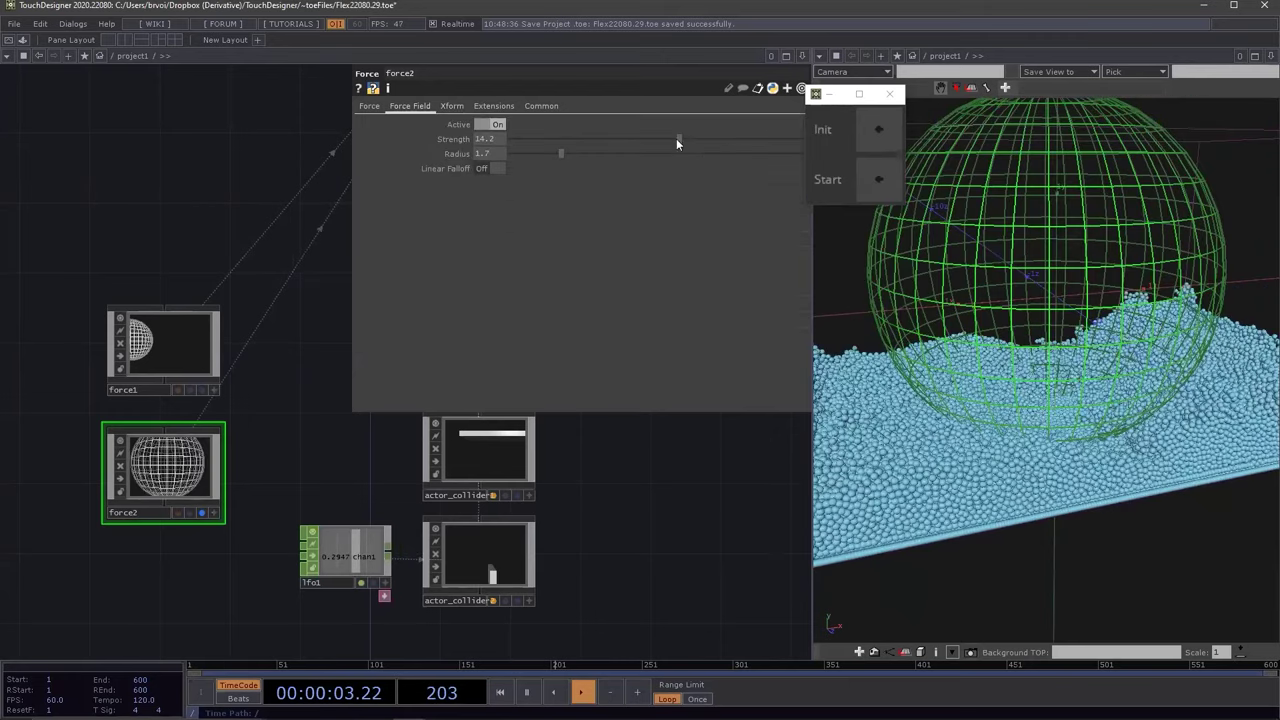
pyautogui.moveTo(745, 141); pyautogui.dragTo(794, 139)
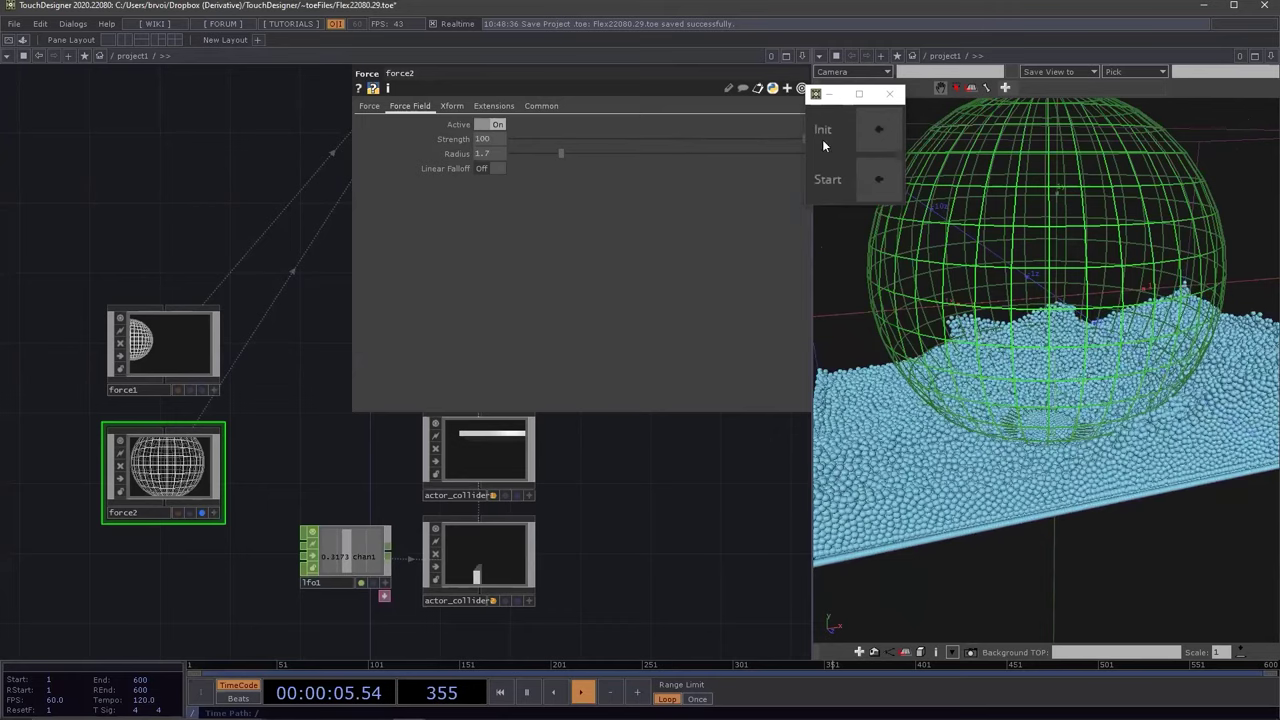
pyautogui.moveTo(1122, 476); pyautogui.dragTo(1128, 384)
pyautogui.scroll(5, 1128, 392)
pyautogui.moveTo(1000, 420); pyautogui.dragTo(960, 453)
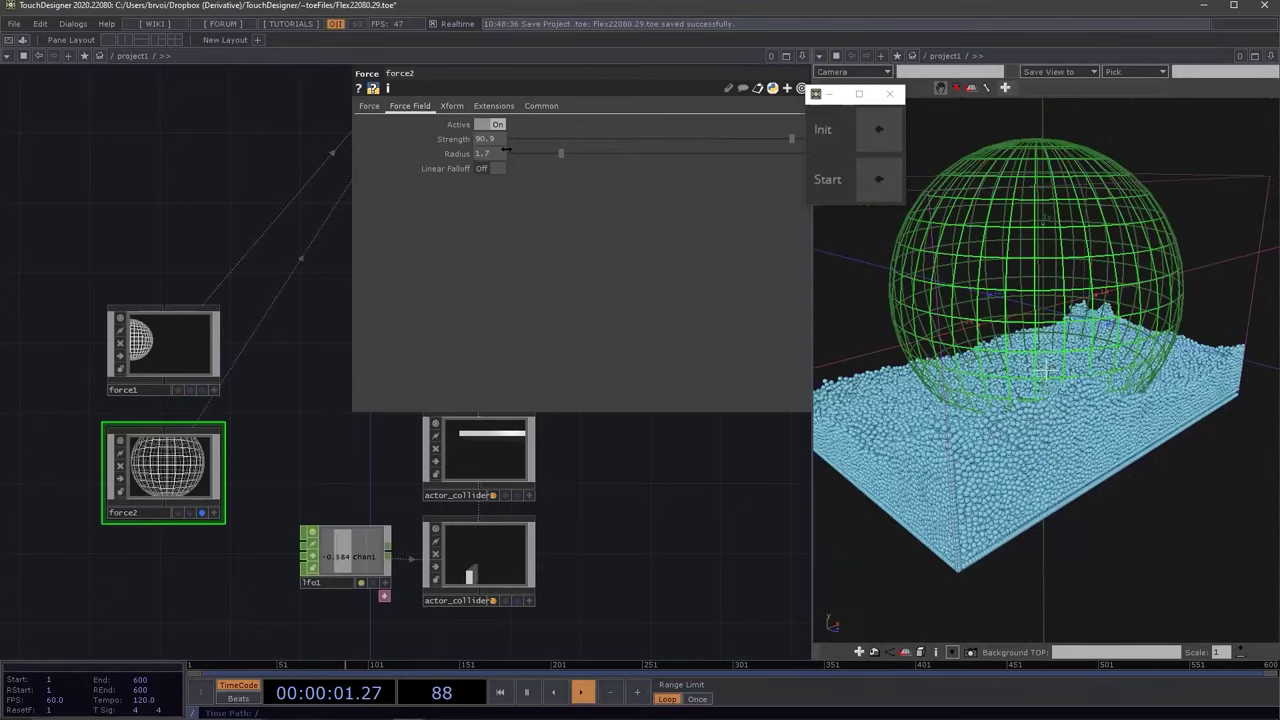
# Move force2 along the X axis by setting its Translate X to 2.1
pyautogui.click(452, 105)
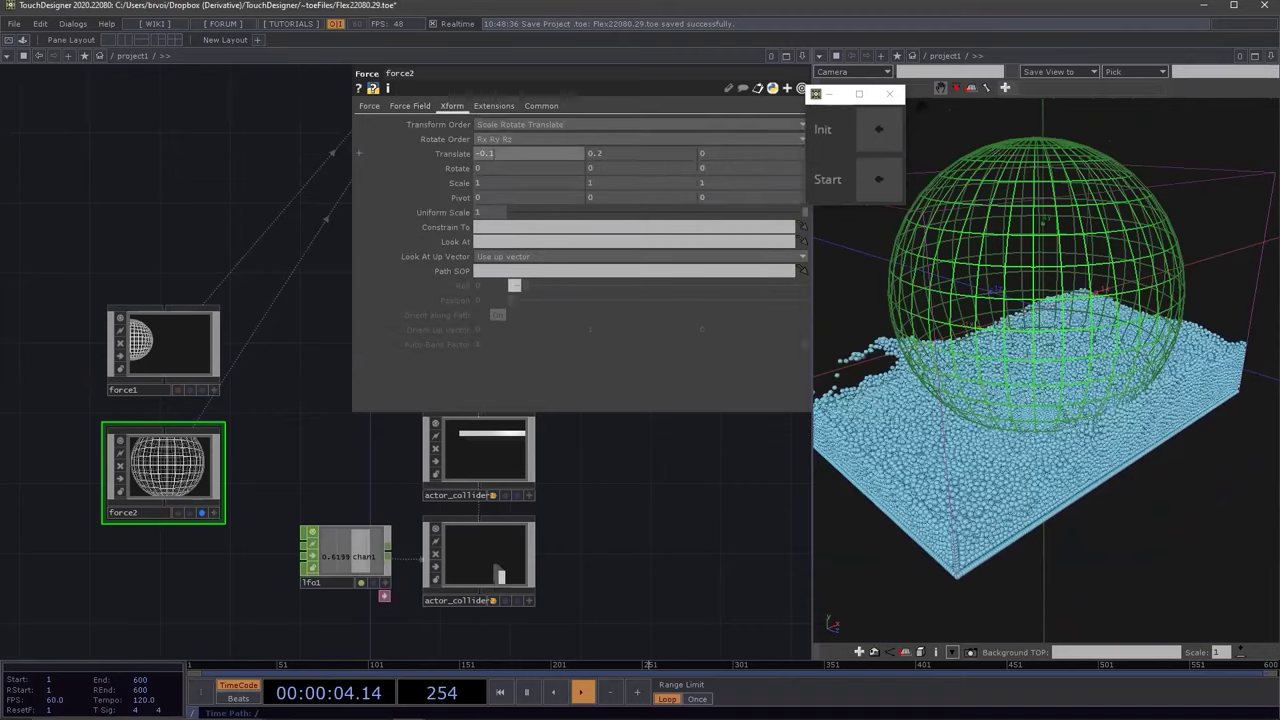
pyautogui.moveTo(507, 153); pyautogui.dragTo(29, 180, button='middle')
pyautogui.moveTo(506, 133); pyautogui.dragTo(505, 132)
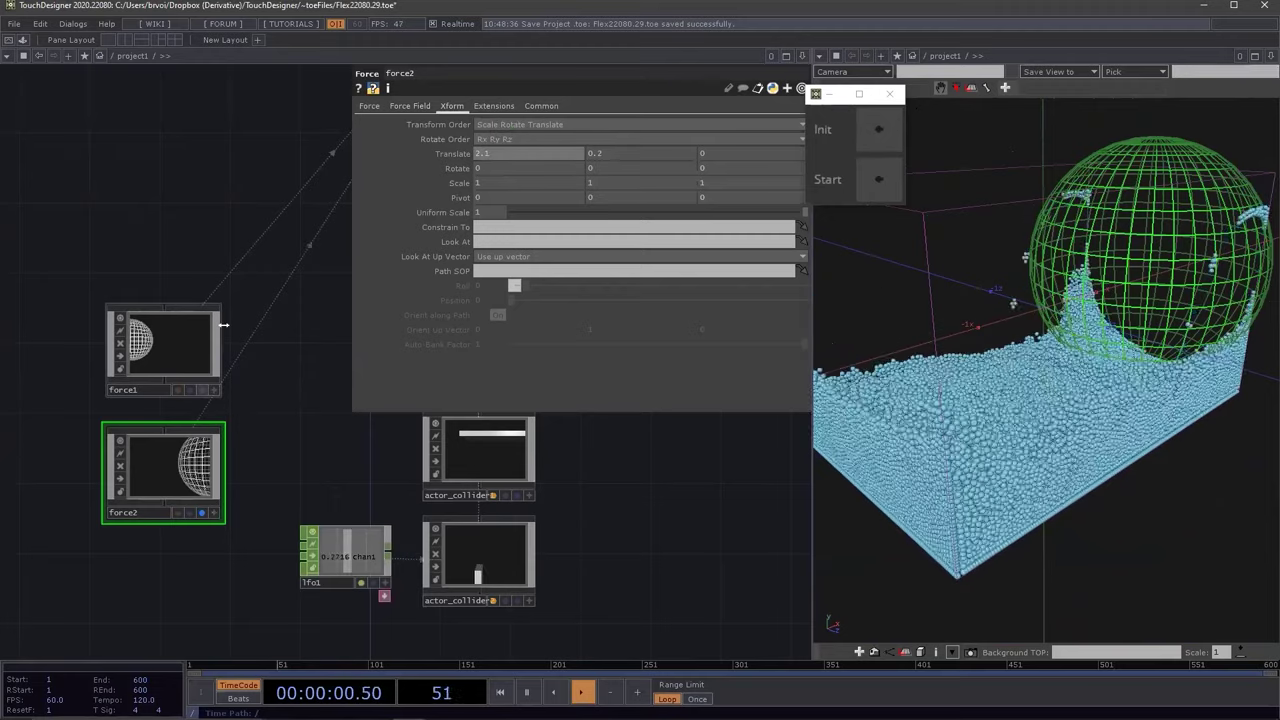
# Activate and display force1's force field, and make force2 attract the fluid with a Strength of -13.4 and Linear Falloff on
pyautogui.click(165, 350)
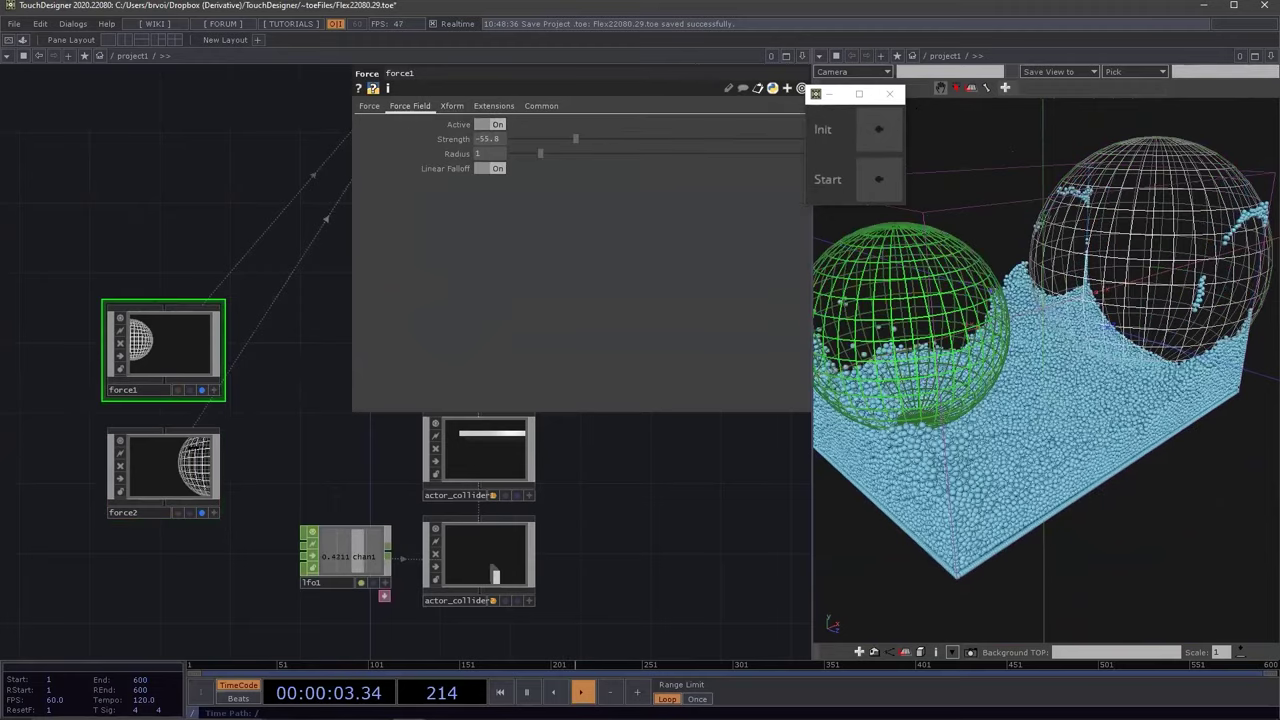
pyautogui.click(165, 465)
pyautogui.click(418, 105)
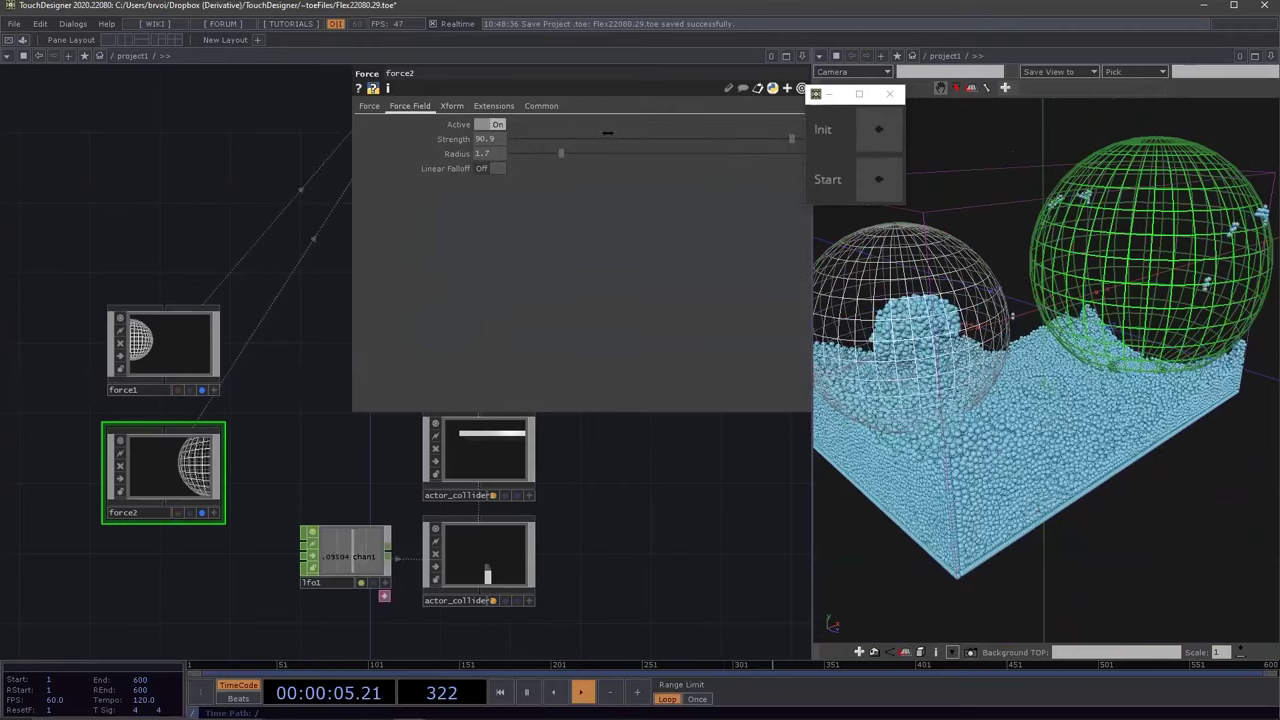
pyautogui.click(585, 138)
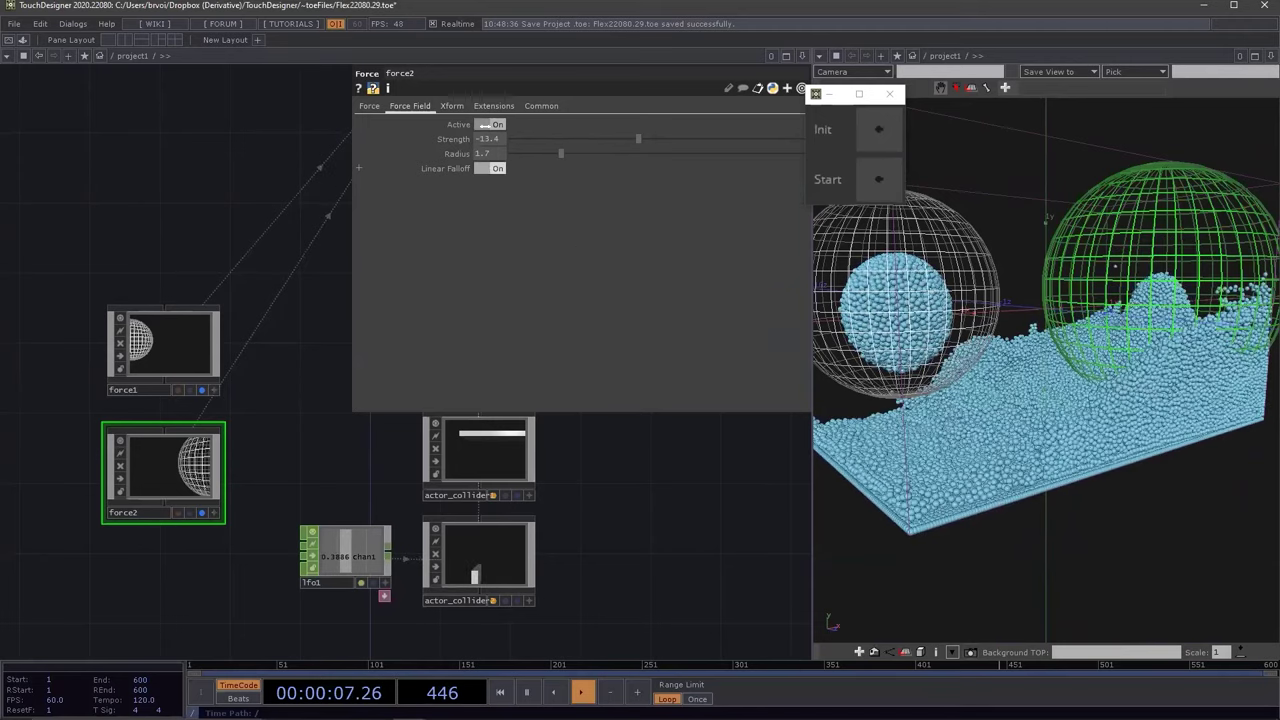
# Set force2's force field Radius to 1.68, keeping Linear Falloff on
pyautogui.moveTo(561, 153); pyautogui.dragTo(557, 153)
pyautogui.moveTo(642, 159); pyautogui.dragTo(497, 167)
pyautogui.click(560, 153)
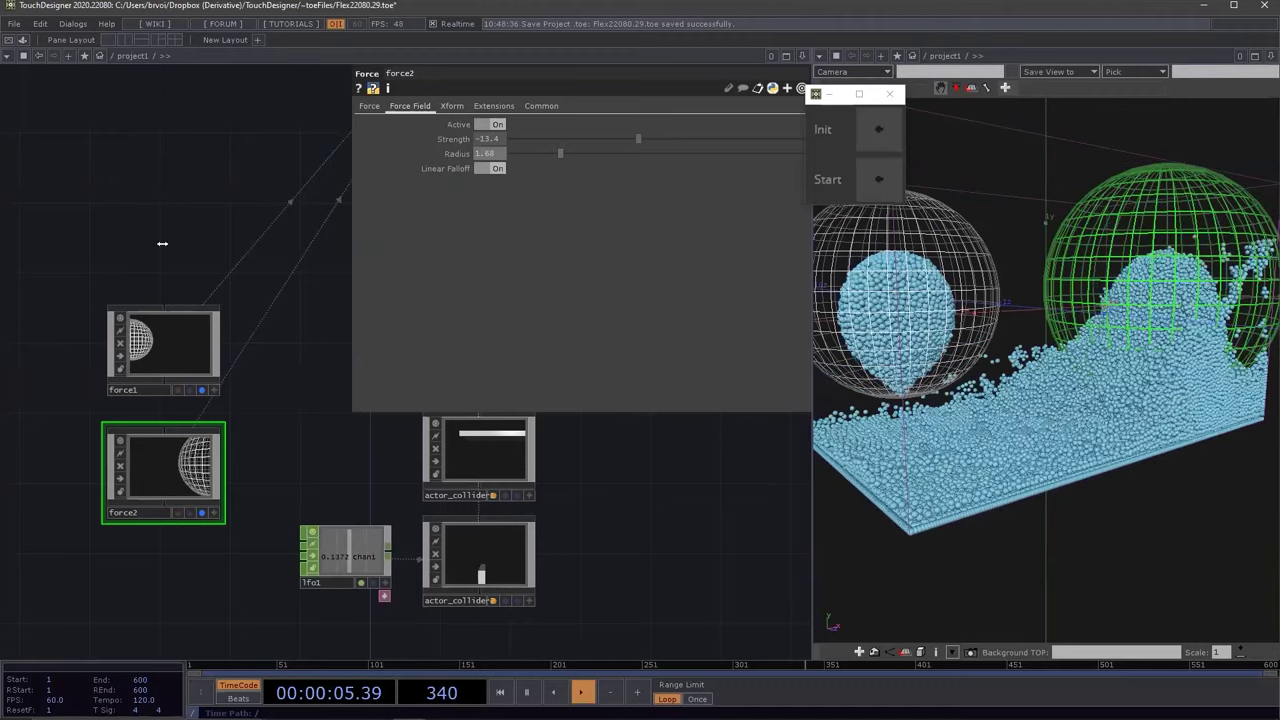
# Set force1's force field Strength to -58.5 and restart the Flex simulation
pyautogui.click(165, 330)
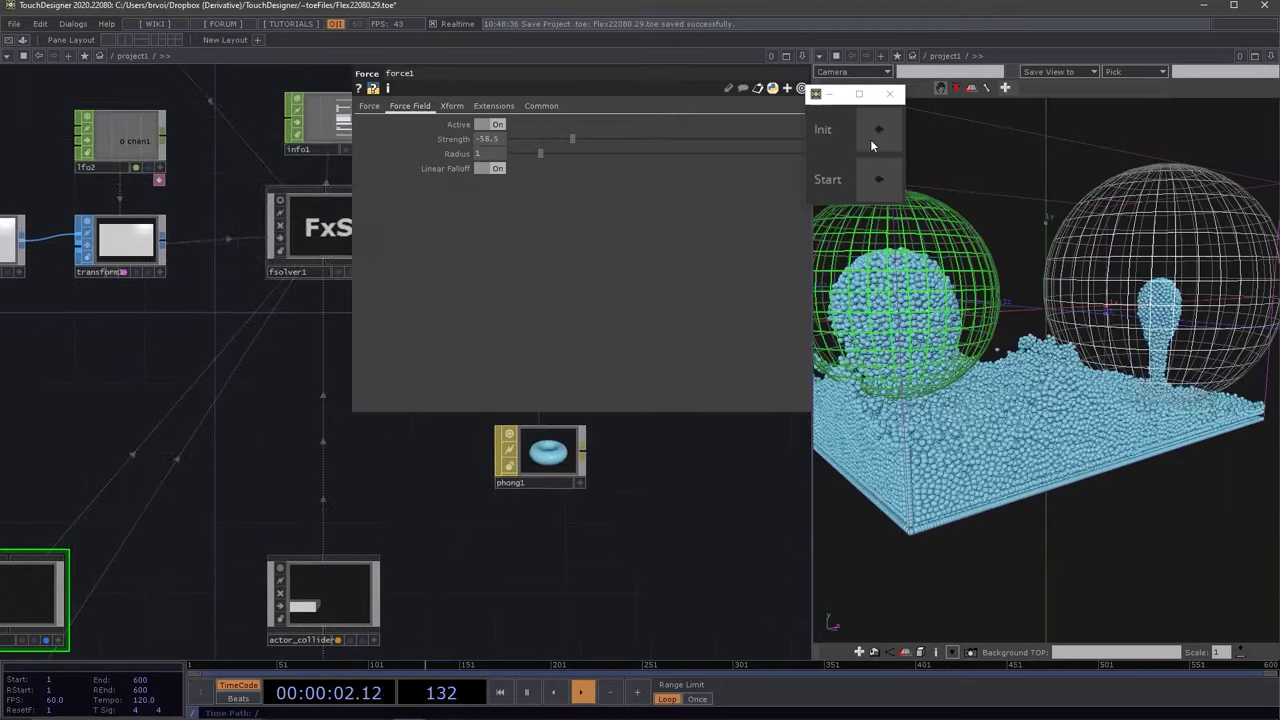
pyautogui.click(877, 181)
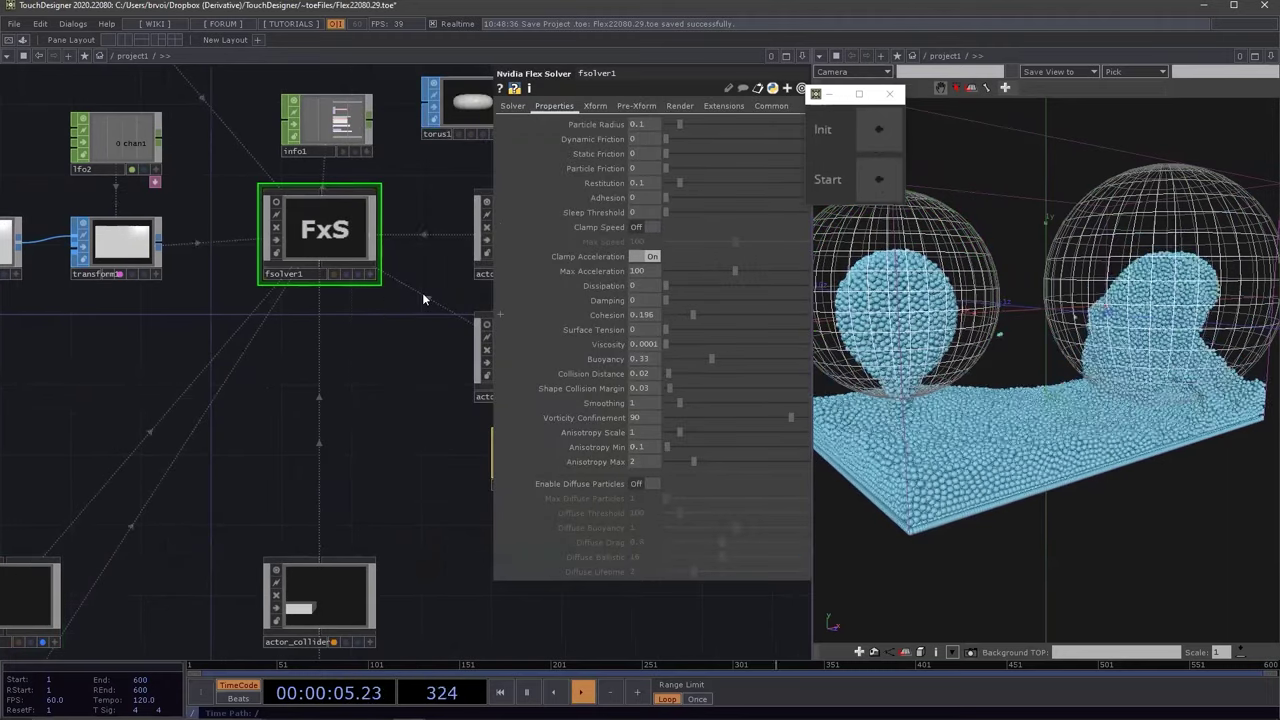
pyautogui.click(878, 129)
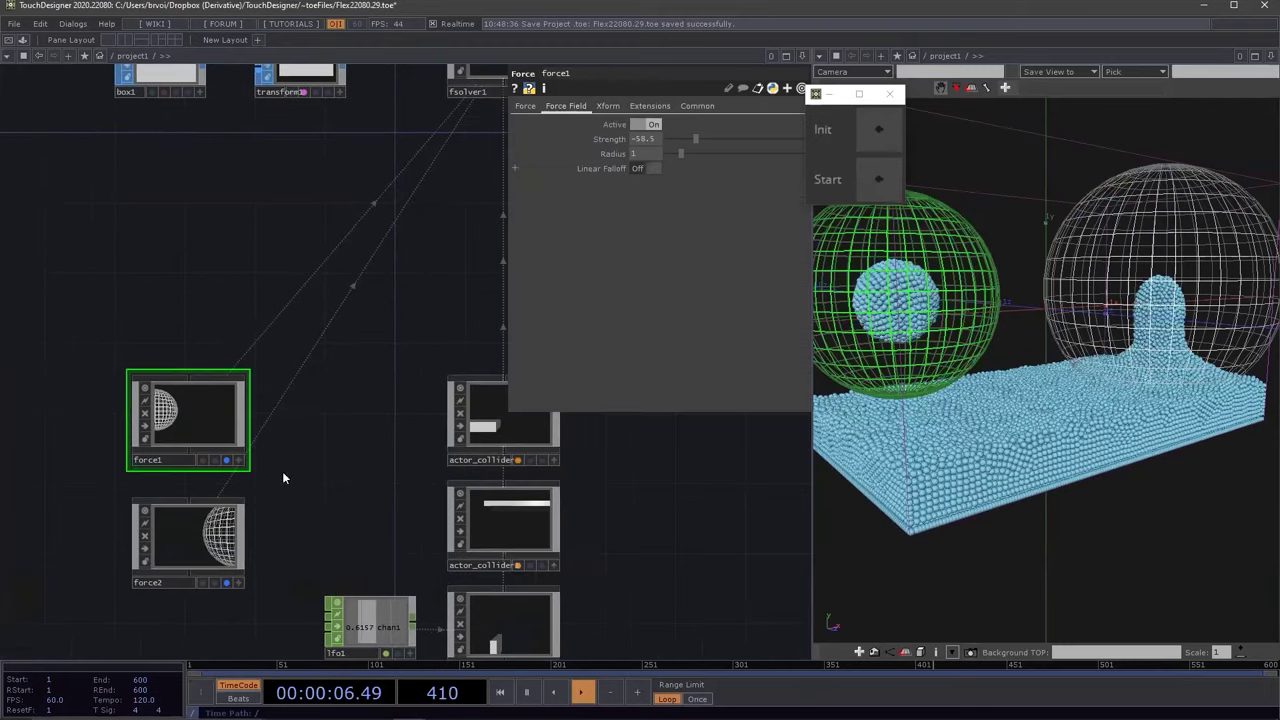
# Turn Linear Falloff on for both forces and enlarge their radii, setting force1's Radius to 2.56
pyautogui.click(654, 168)
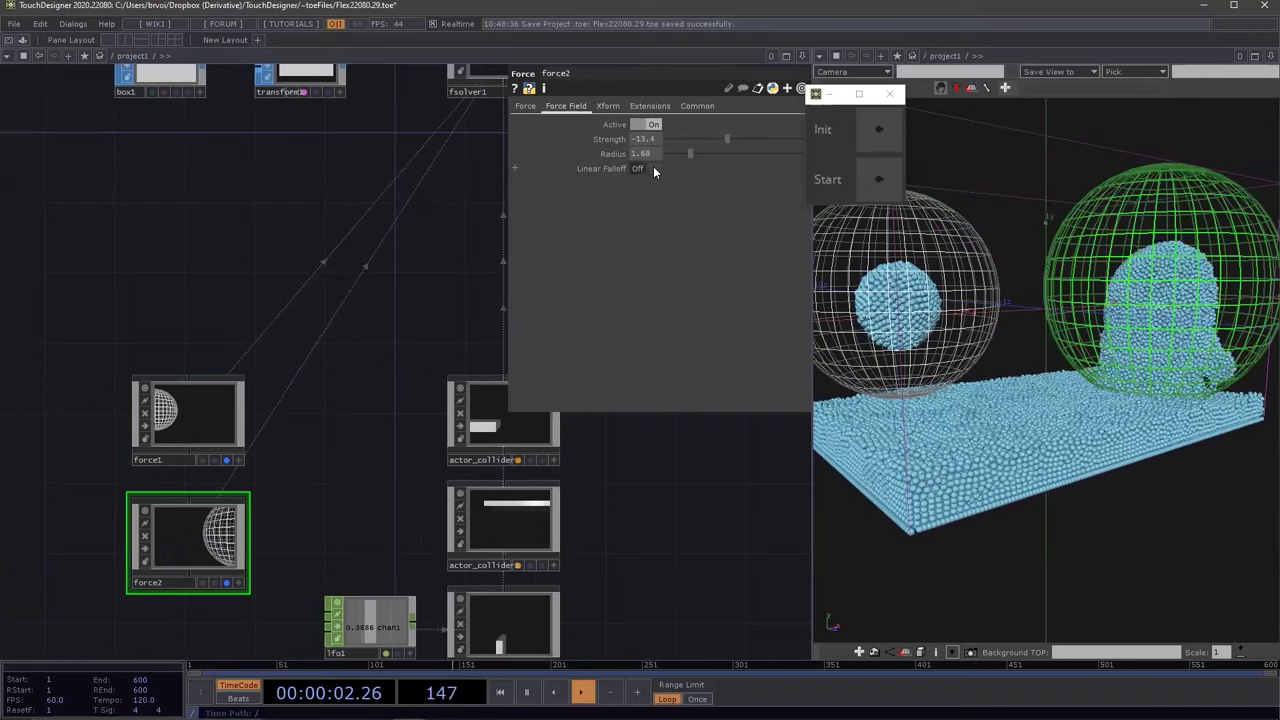
pyautogui.click(653, 167)
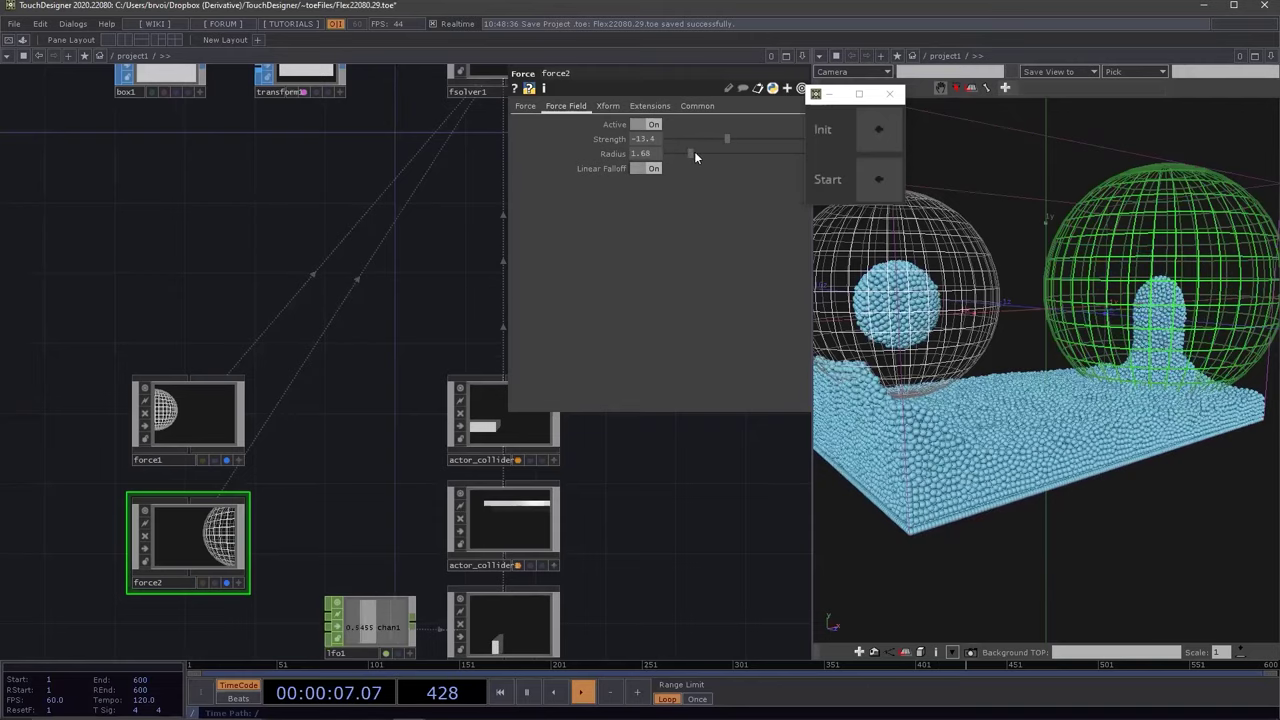
pyautogui.click(705, 153)
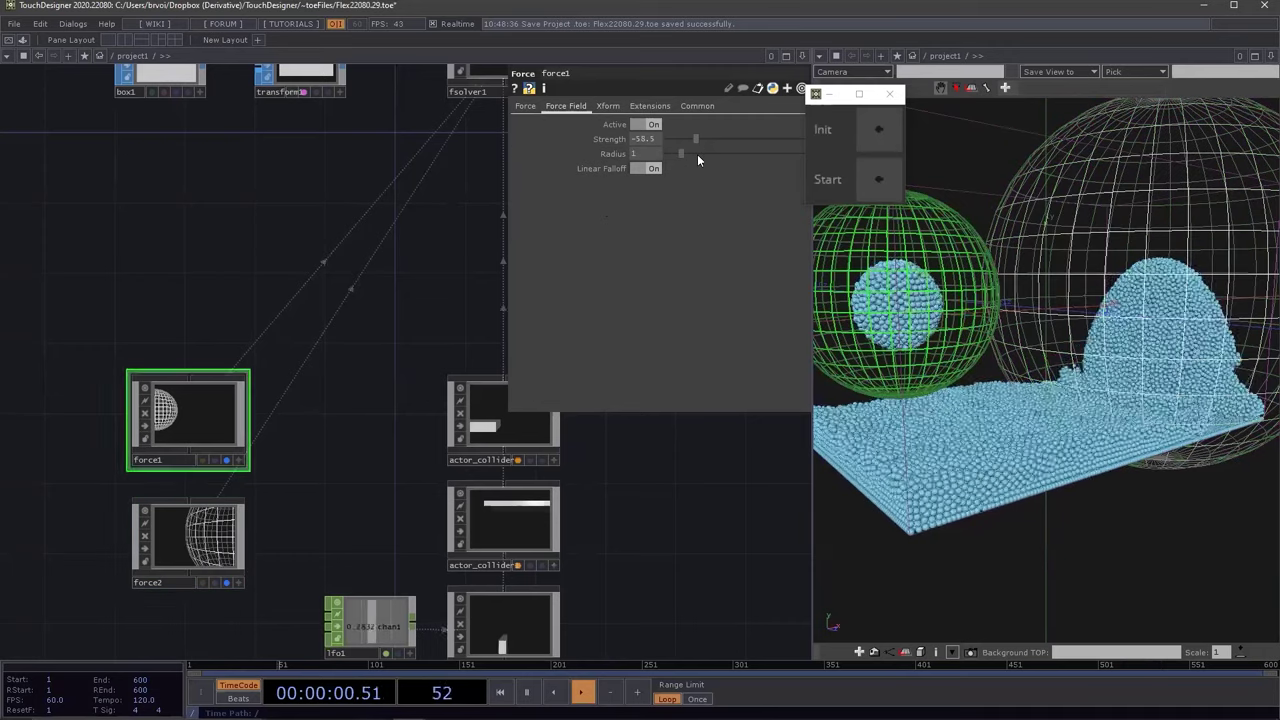
pyautogui.click(697, 153)
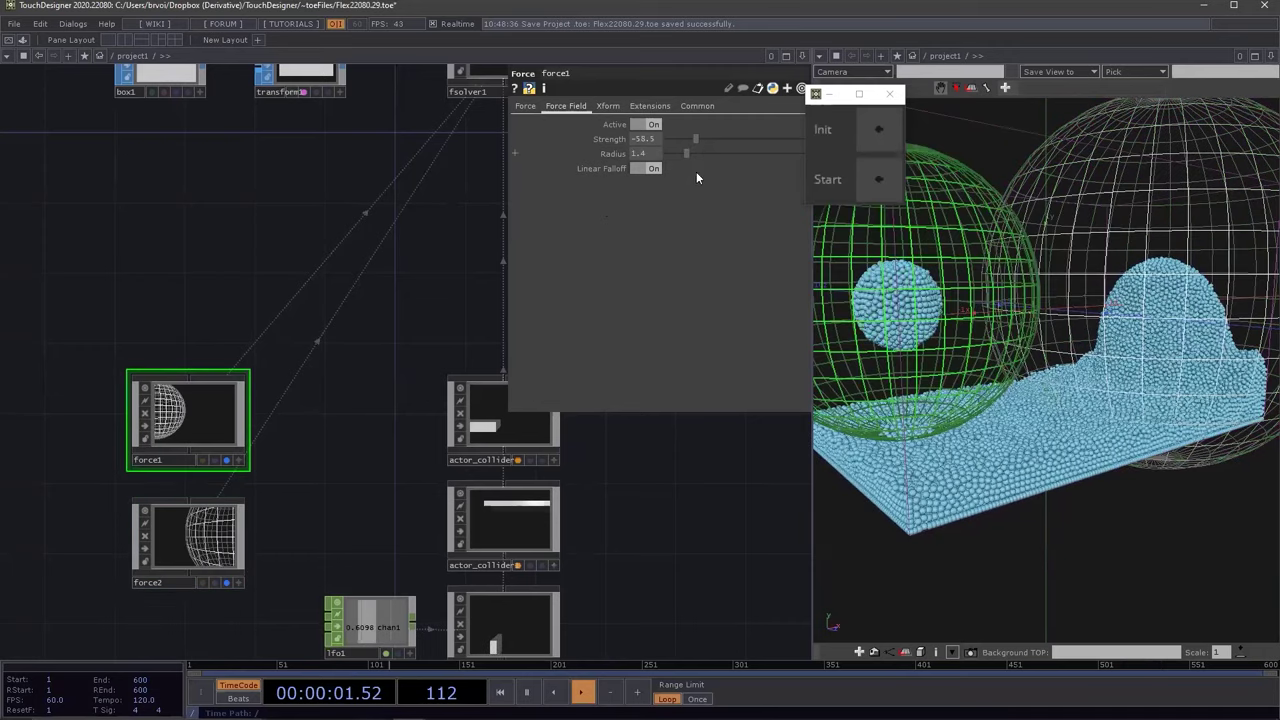
pyautogui.moveTo(693, 153)
pyautogui.mouseDown()
pyautogui.moveTo(702, 165)
pyautogui.moveTo(686, 154)
pyautogui.moveTo(713, 139)
pyautogui.moveTo(690, 140)
pyautogui.mouseUp()
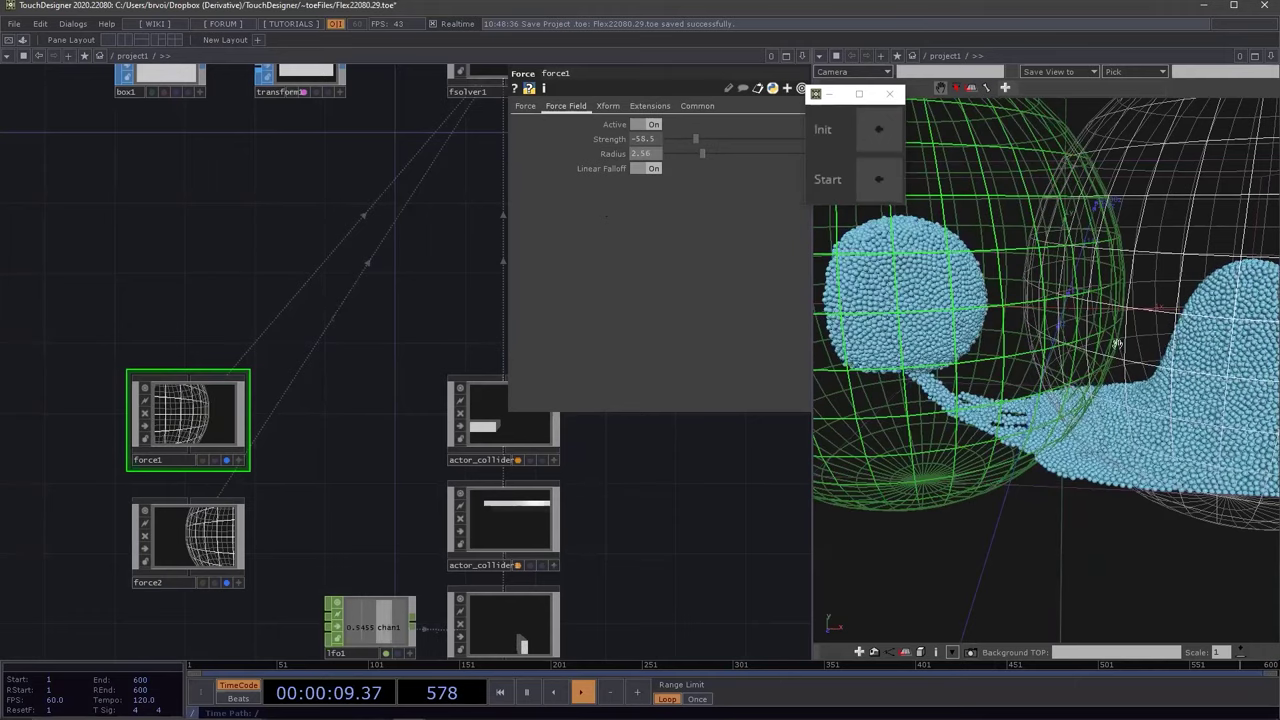
# Enlarge force2's Radius to 3.14 and vary its Strength between repelling and attracting, ending at -44
pyautogui.click(188, 540)
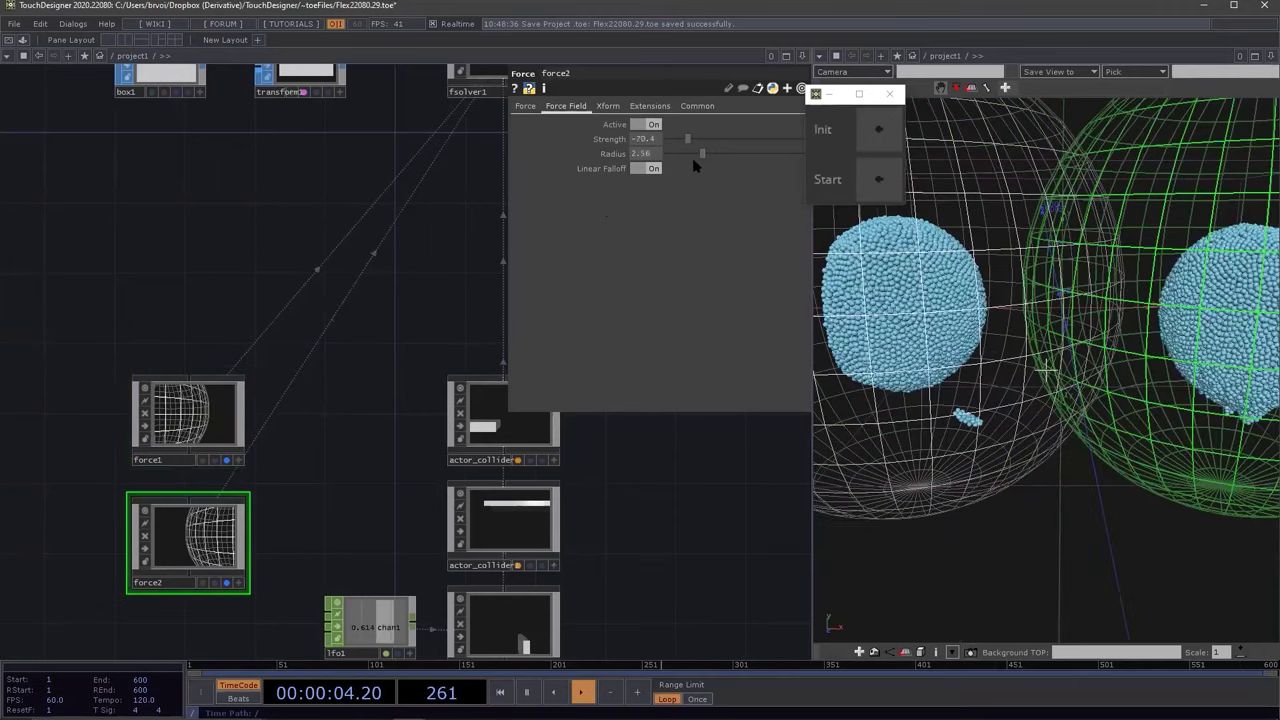
pyautogui.moveTo(688, 137); pyautogui.dragTo(732, 143)
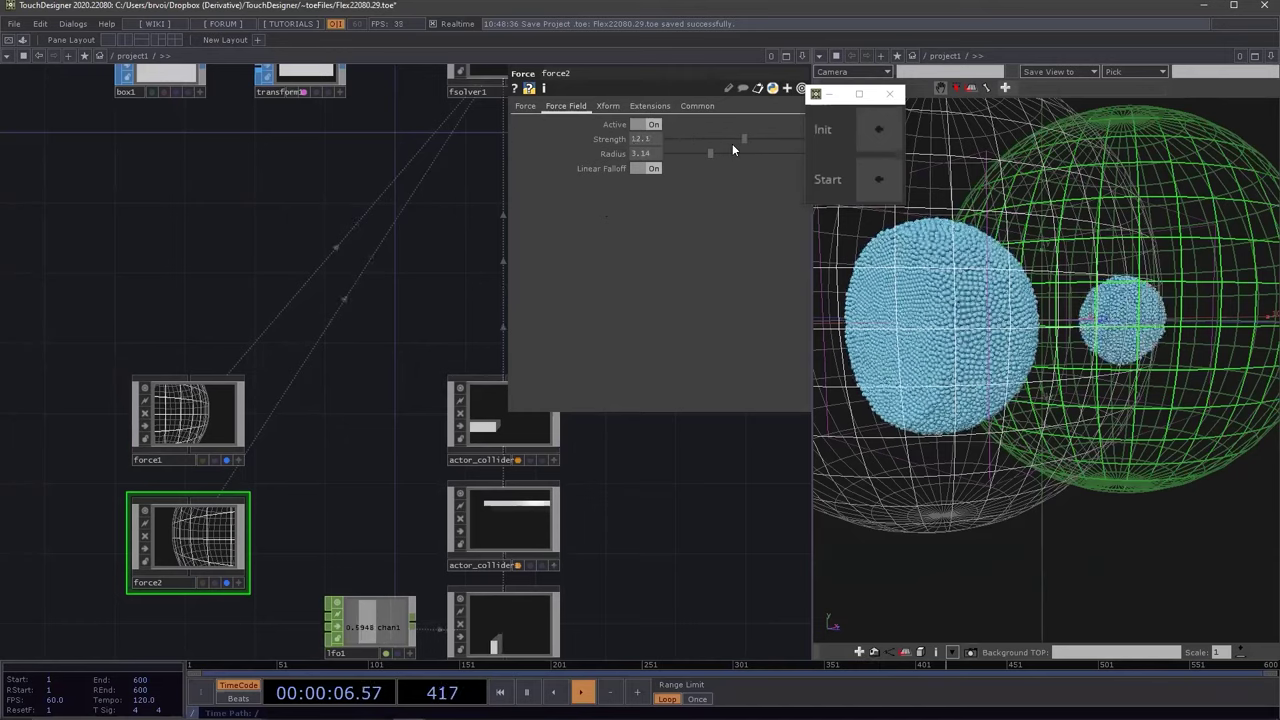
pyautogui.click(736, 141)
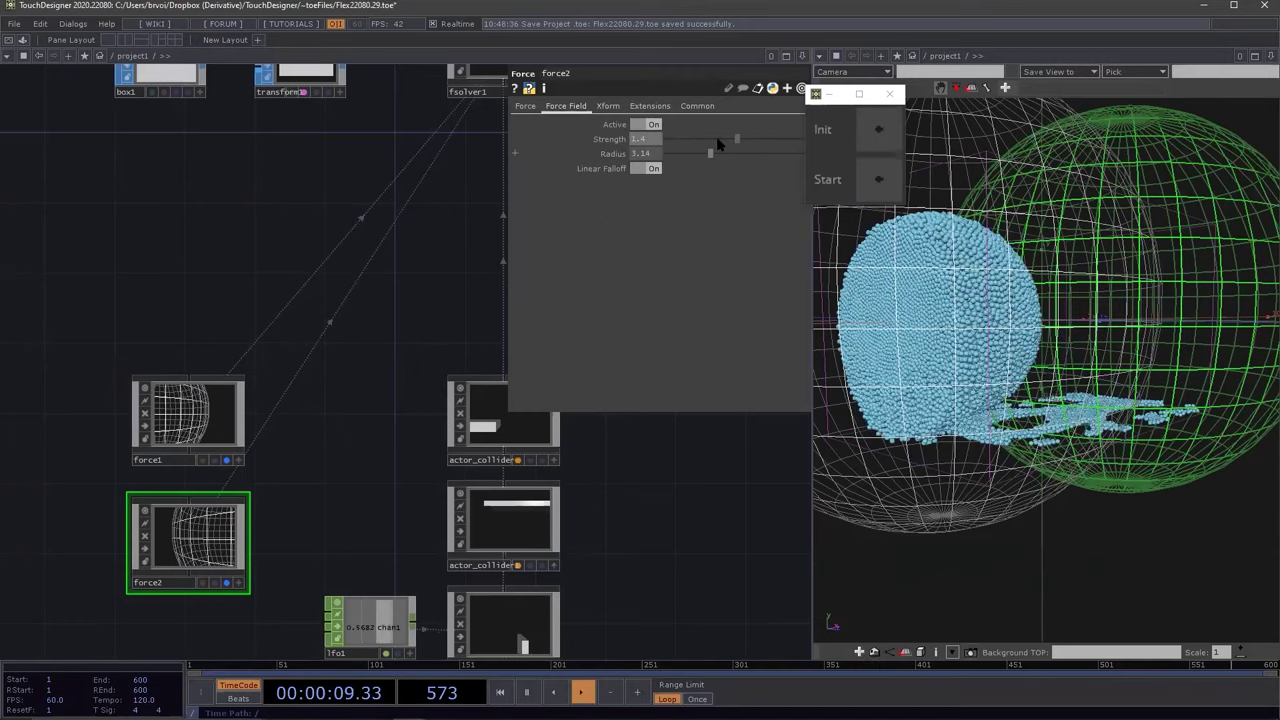
pyautogui.click(708, 138)
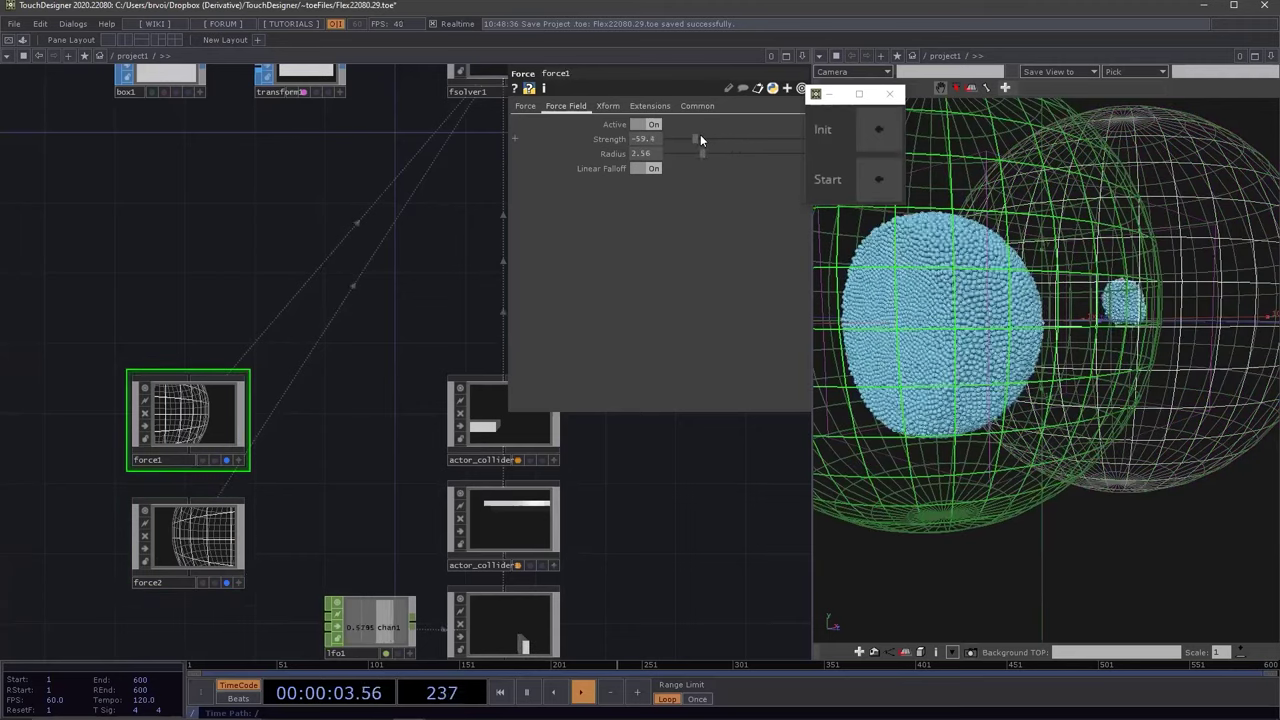
# Weaken force1's attraction by setting its Strength to -22.7, and inspect the fluid between the two forces
pyautogui.moveTo(706, 134); pyautogui.dragTo(724, 135)
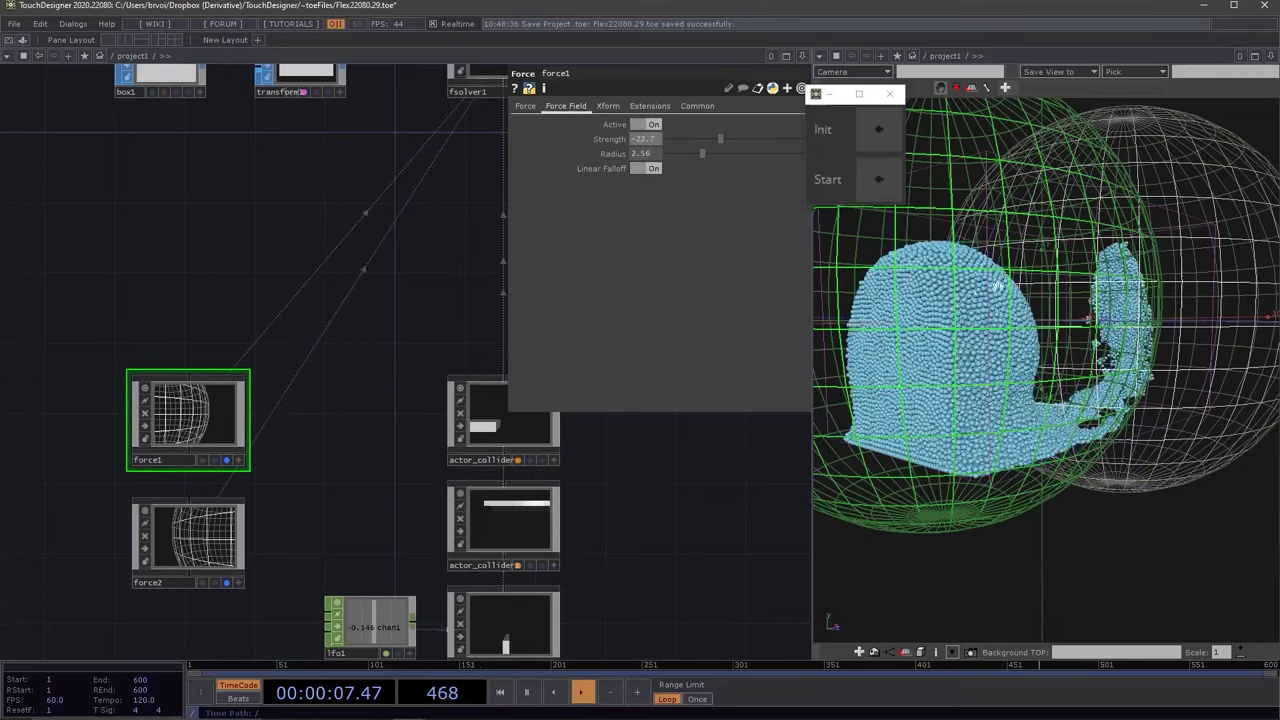
pyautogui.moveTo(997, 286); pyautogui.dragTo(970, 291)
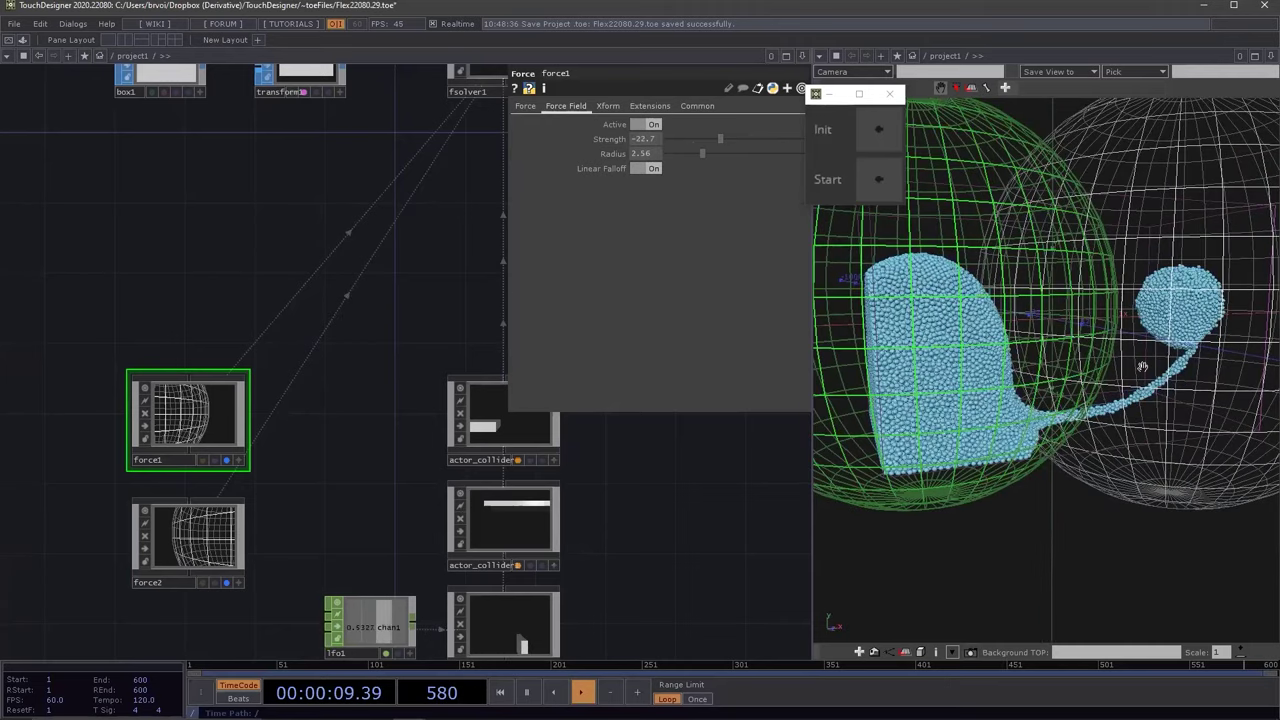
pyautogui.moveTo(1046, 409); pyautogui.dragTo(1072, 440)
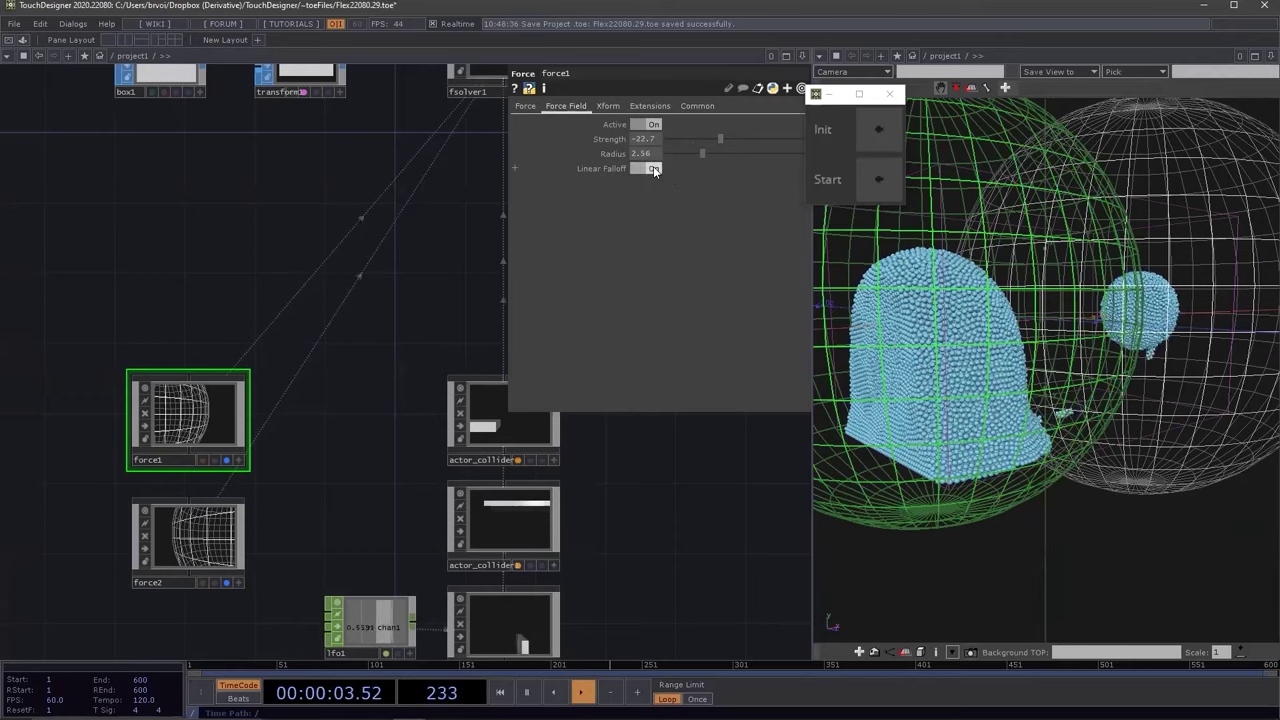
# Turn off force2's Linear Falloff, set its Strength to -45.9, and inspect the fluid exchanged between the two forces
pyautogui.click(171, 543)
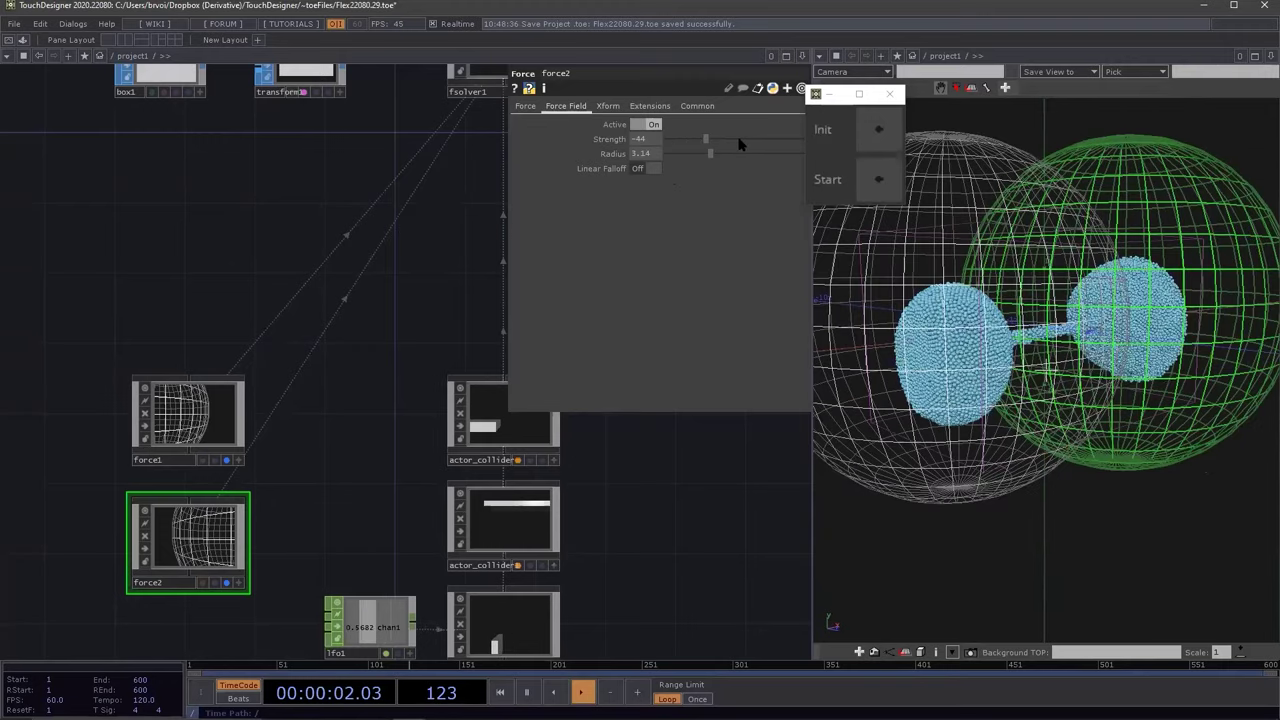
pyautogui.moveTo(730, 139); pyautogui.dragTo(695, 139)
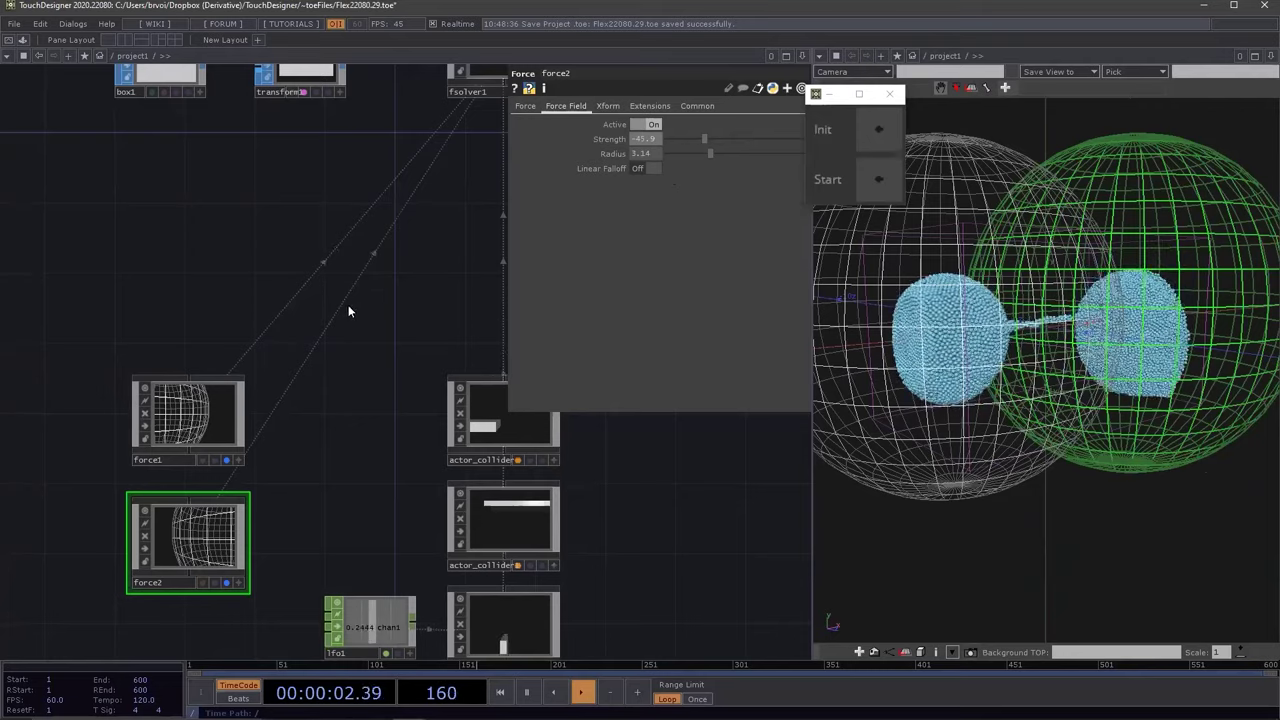
pyautogui.moveTo(566, 423); pyautogui.dragTo(485, 472)
pyautogui.moveTo(968, 460); pyautogui.dragTo(1056, 351)
pyautogui.scroll(-4, 1056, 351)
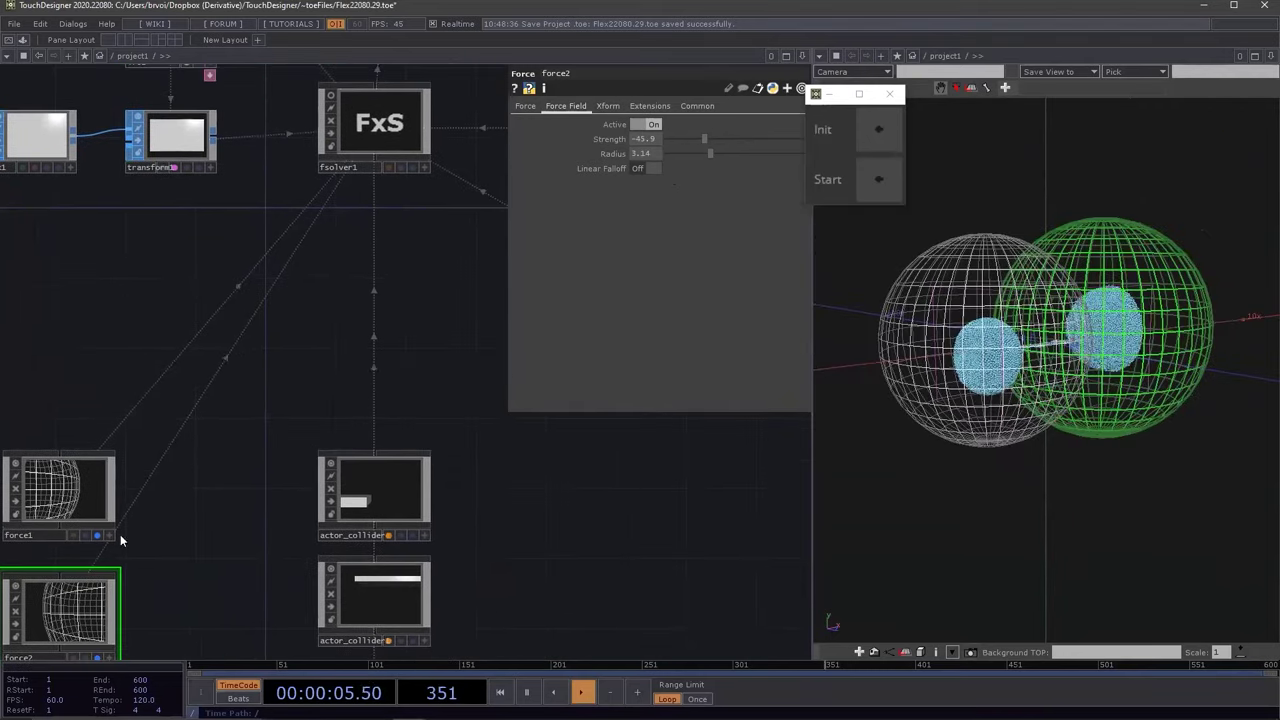
# Select force1 and force2 together, hide them in the viewport, and deactivate their force fields
pyautogui.moveTo(138, 594); pyautogui.dragTo(180, 531)
pyautogui.moveTo(200, 520); pyautogui.dragTo(152, 446, button='right')
pyautogui.click(651, 124)
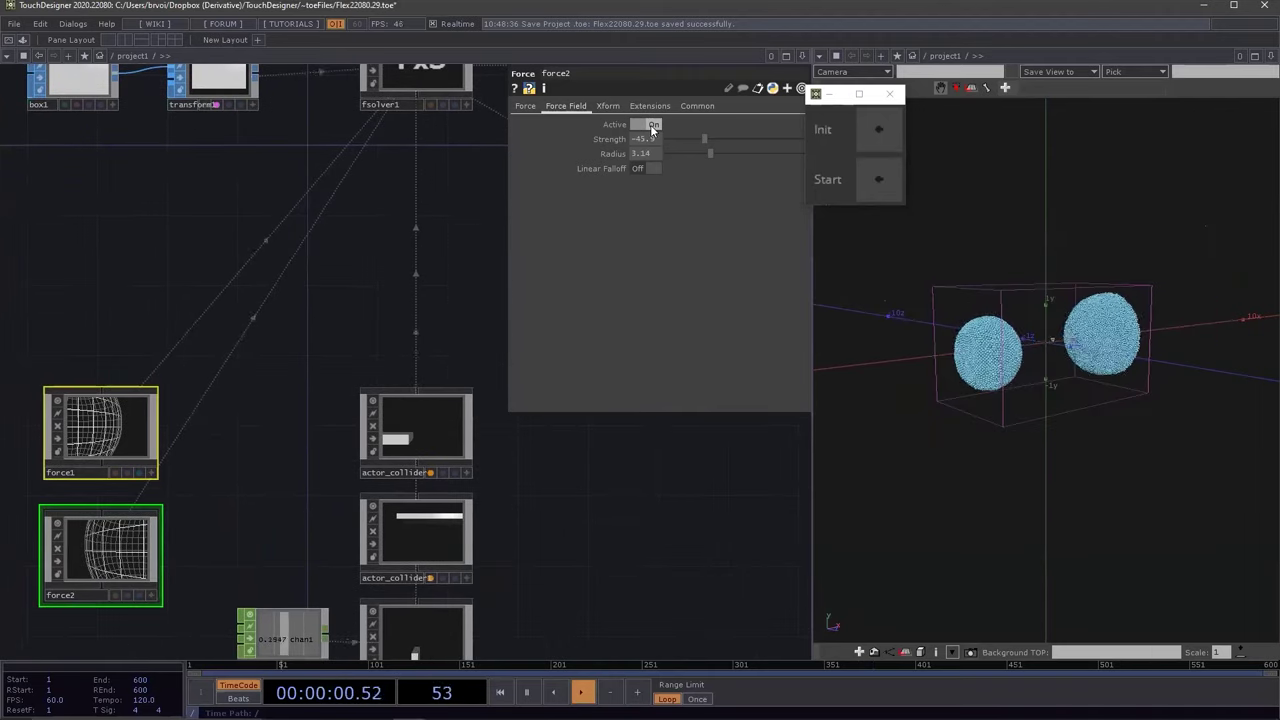
# Deactivate actor_fluid and turn off its display and render flags
pyautogui.moveTo(288, 285); pyautogui.dragTo(252, 330)
pyautogui.moveTo(369, 286); pyautogui.dragTo(234, 400)
pyautogui.click(433, 281)
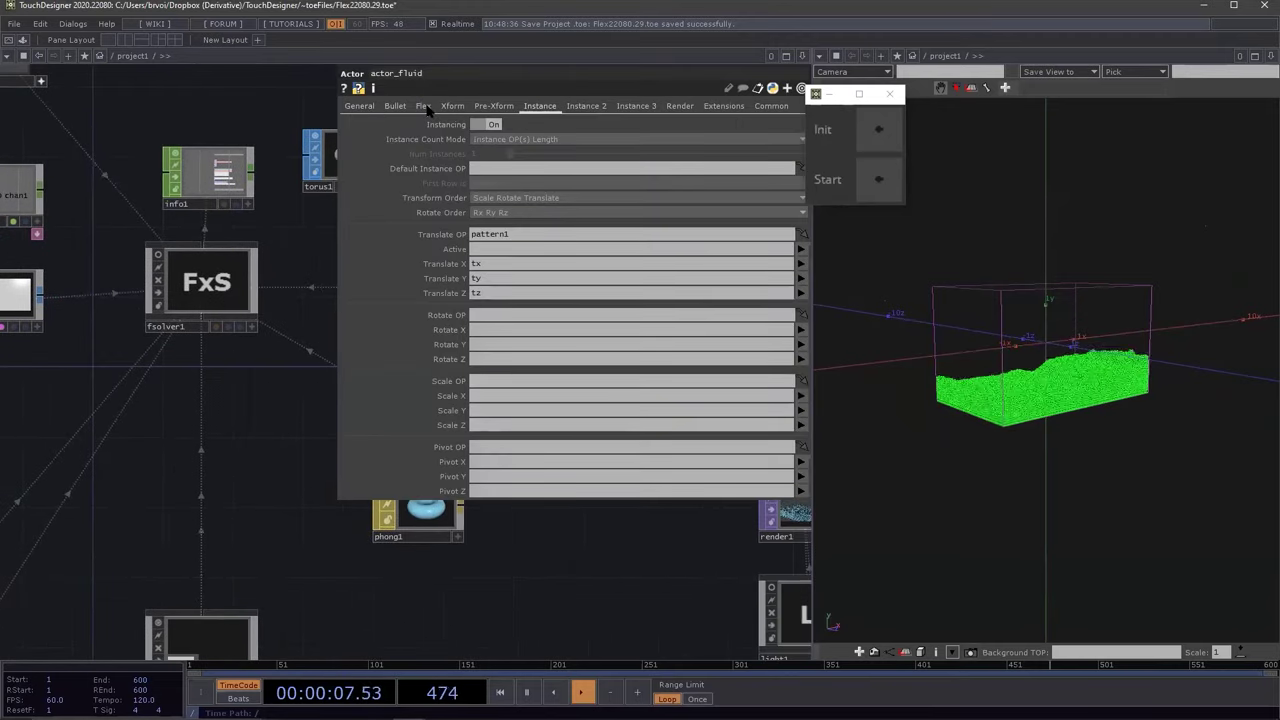
pyautogui.moveTo(237, 232); pyautogui.dragTo(124, 251)
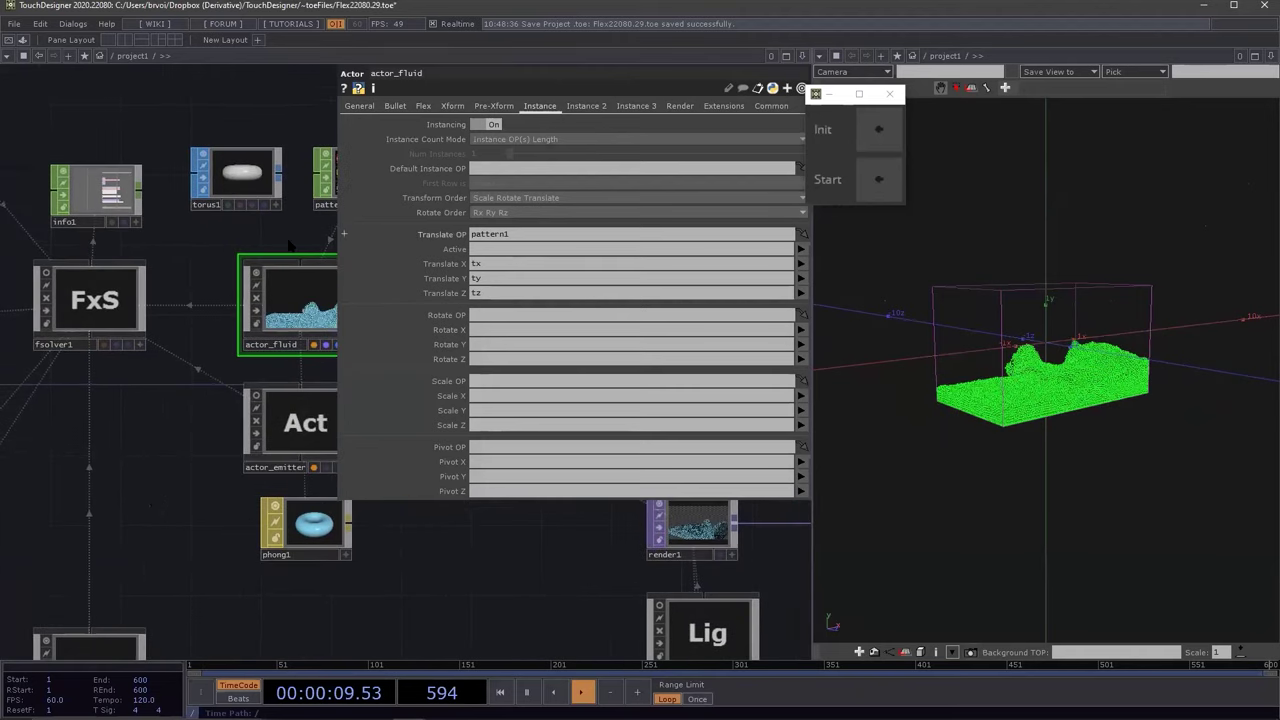
pyautogui.click(421, 104)
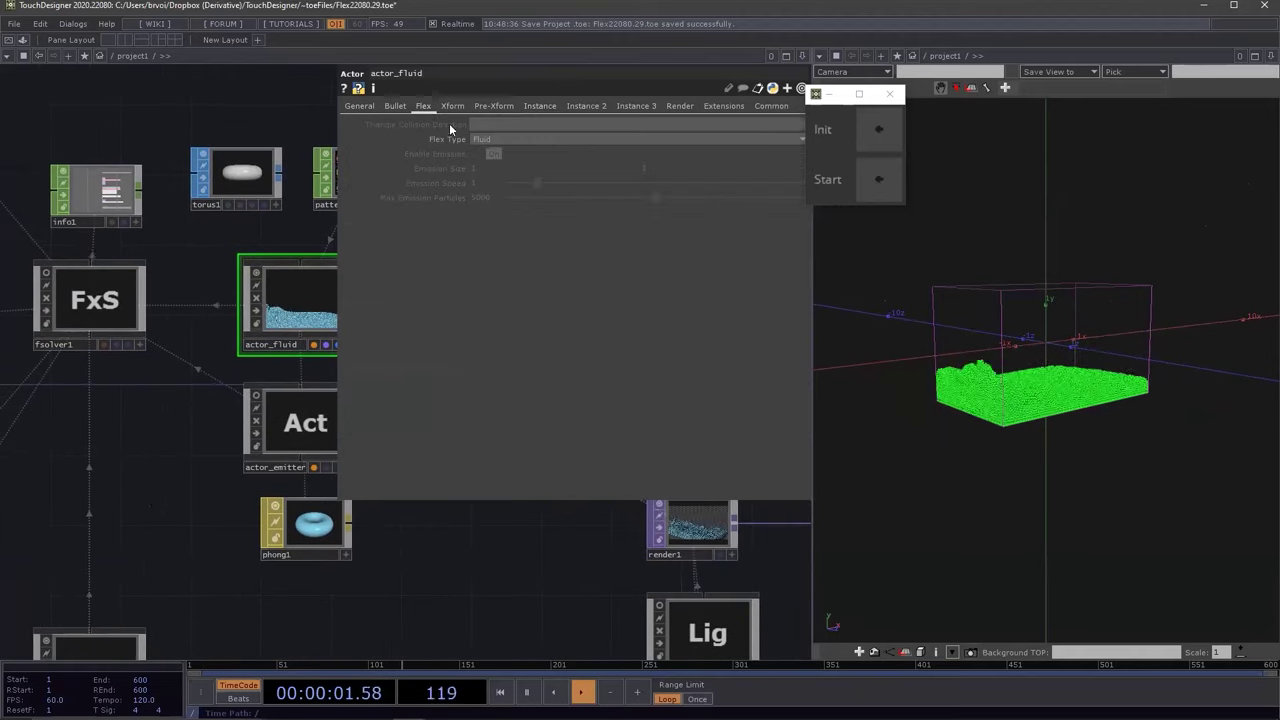
pyautogui.click(359, 105)
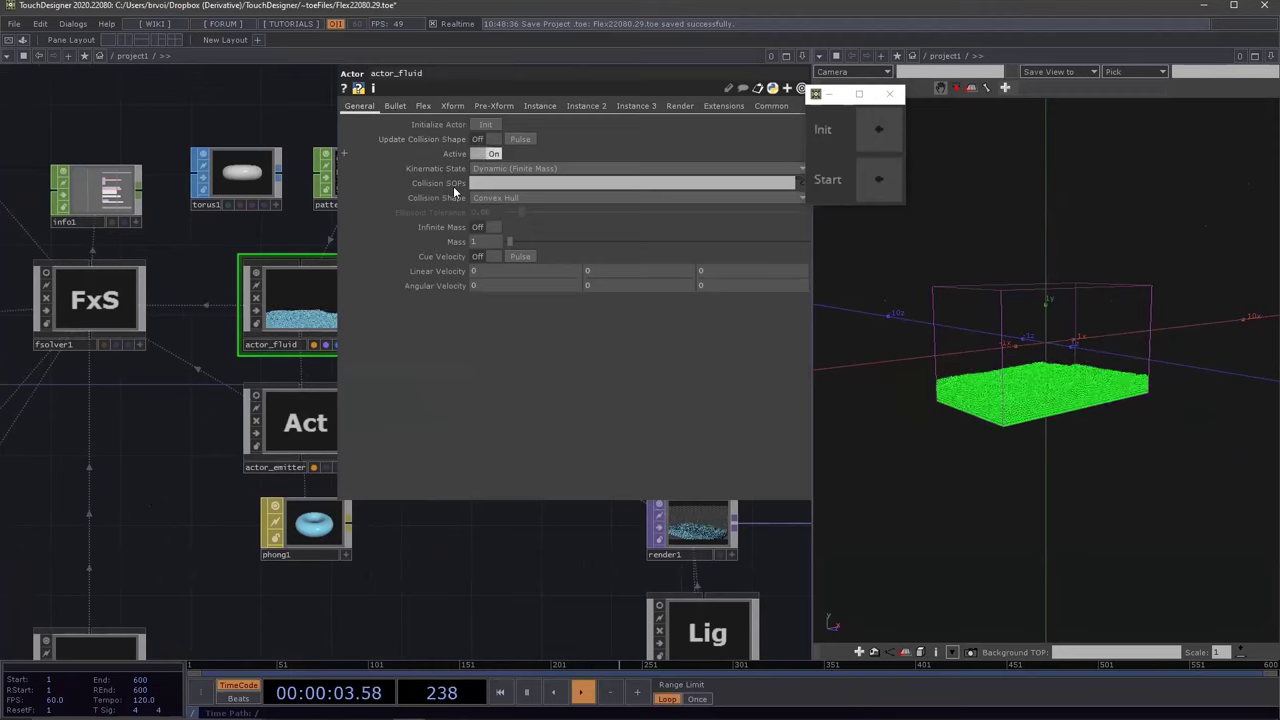
pyautogui.click(489, 154)
pyautogui.moveTo(277, 239); pyautogui.dragTo(219, 240)
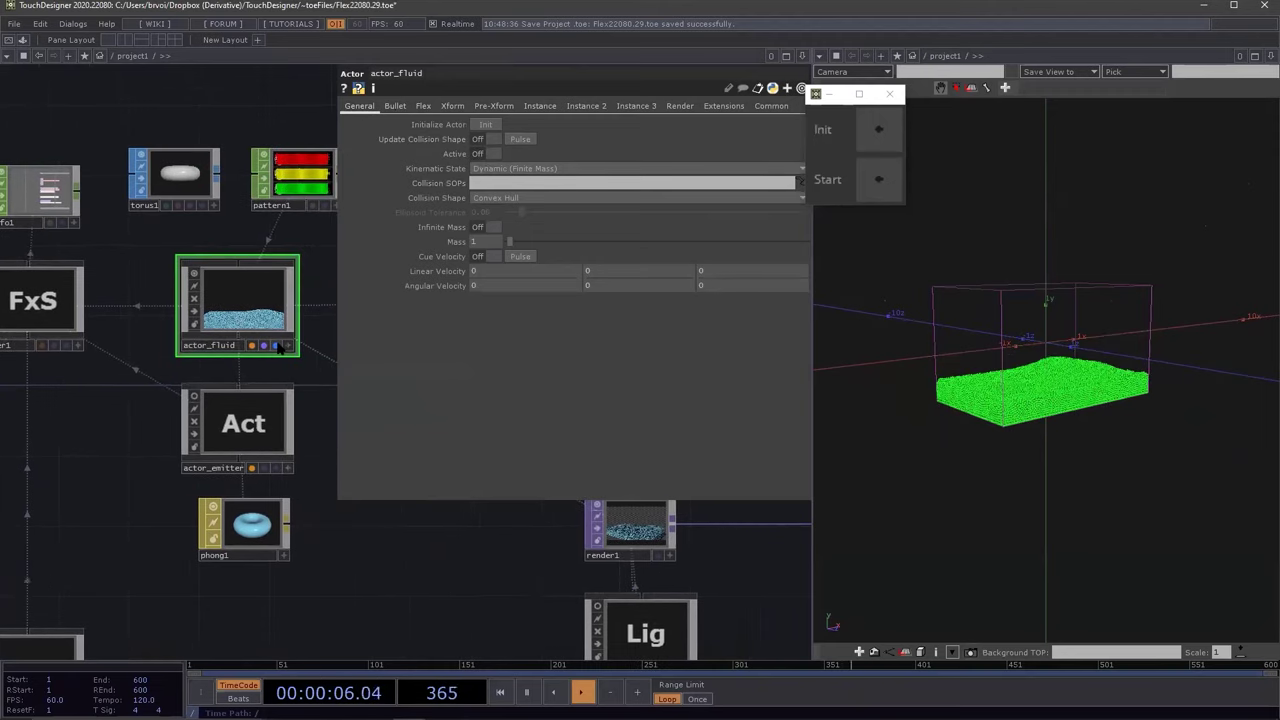
# Activate and display actor_emitter, review its Fluid Emitter settings, and start the simulation to inspect the emitted stream
pyautogui.click(259, 438)
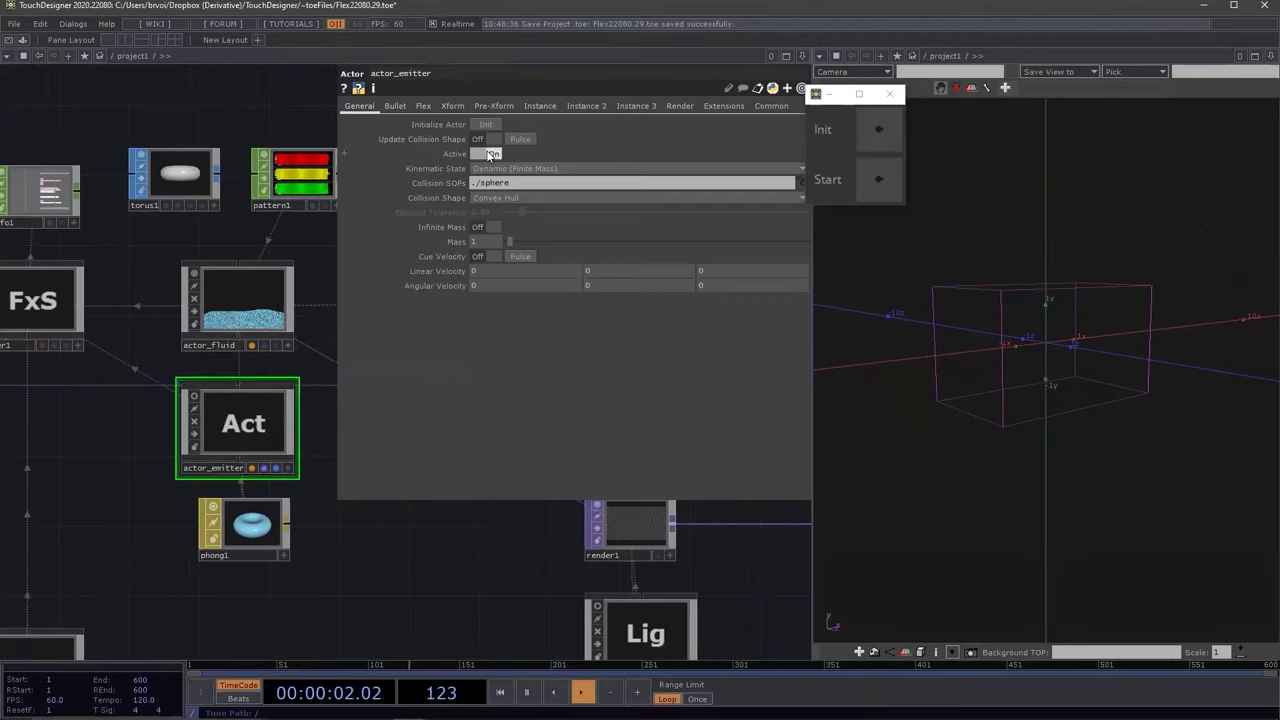
pyautogui.click(424, 105)
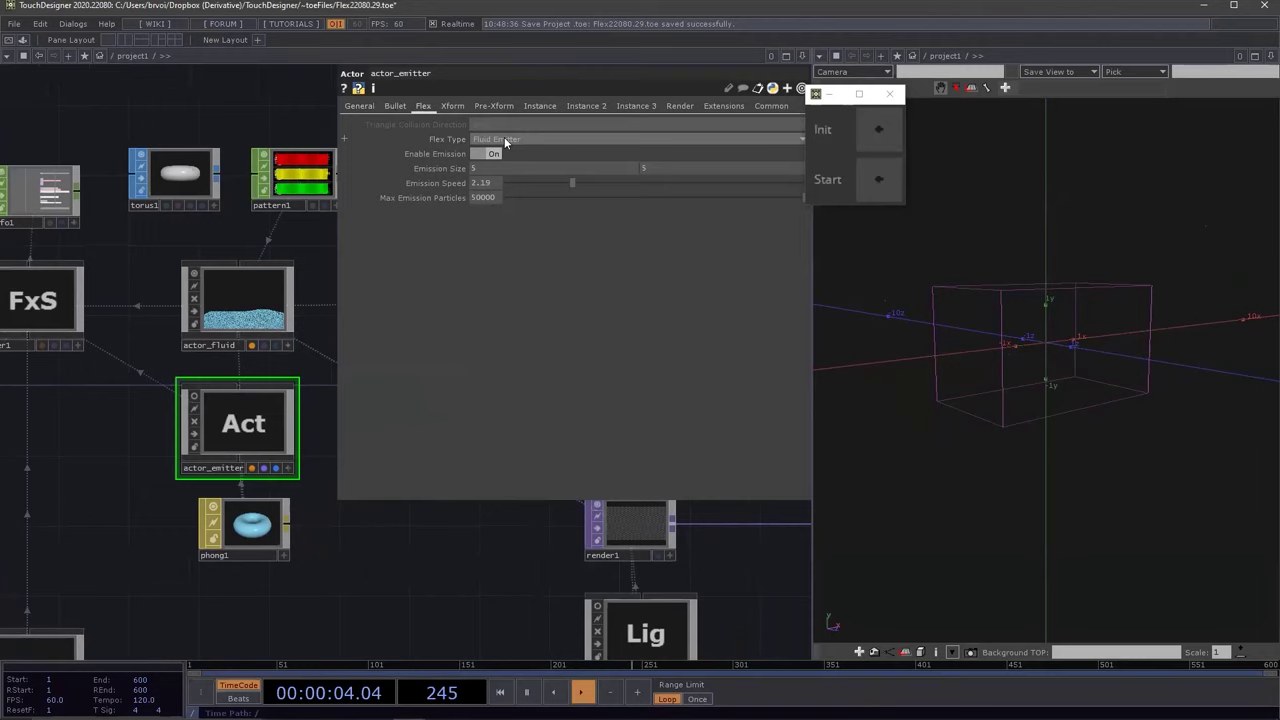
pyautogui.click(495, 141)
pyautogui.click(878, 182)
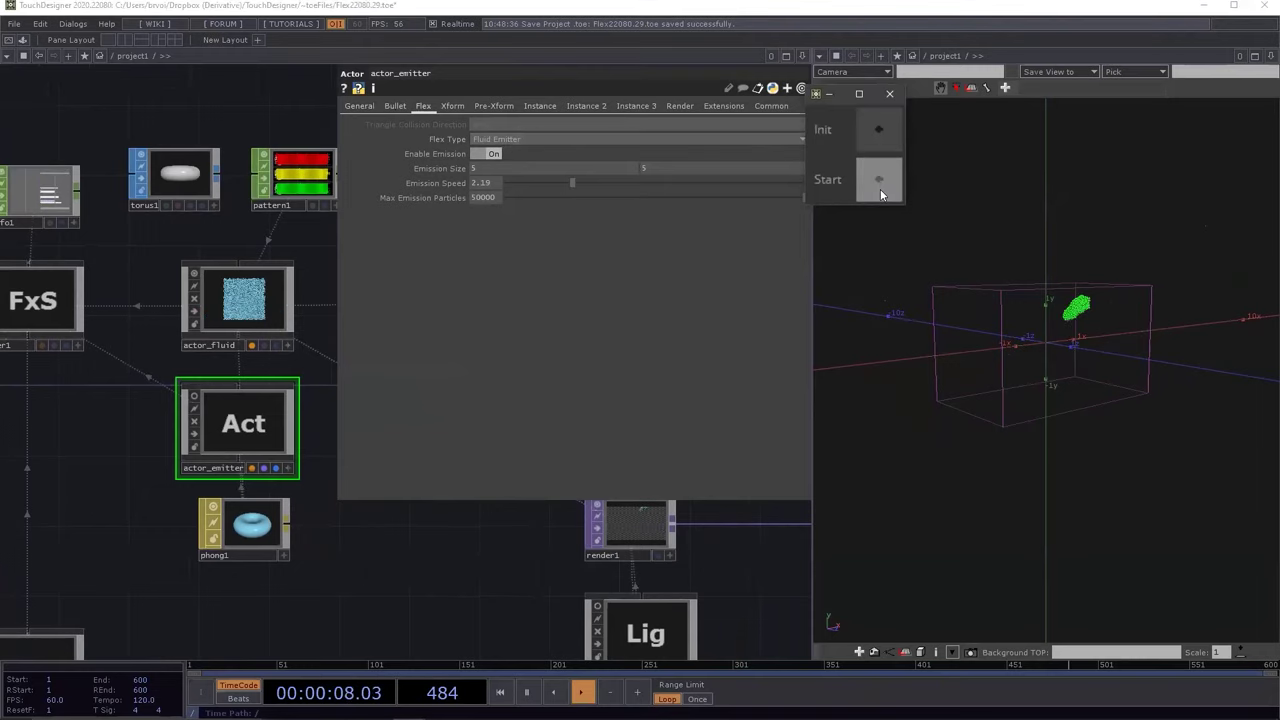
pyautogui.moveTo(1069, 386); pyautogui.dragTo(1196, 366, button='middle')
pyautogui.moveTo(1128, 349); pyautogui.dragTo(1034, 303)
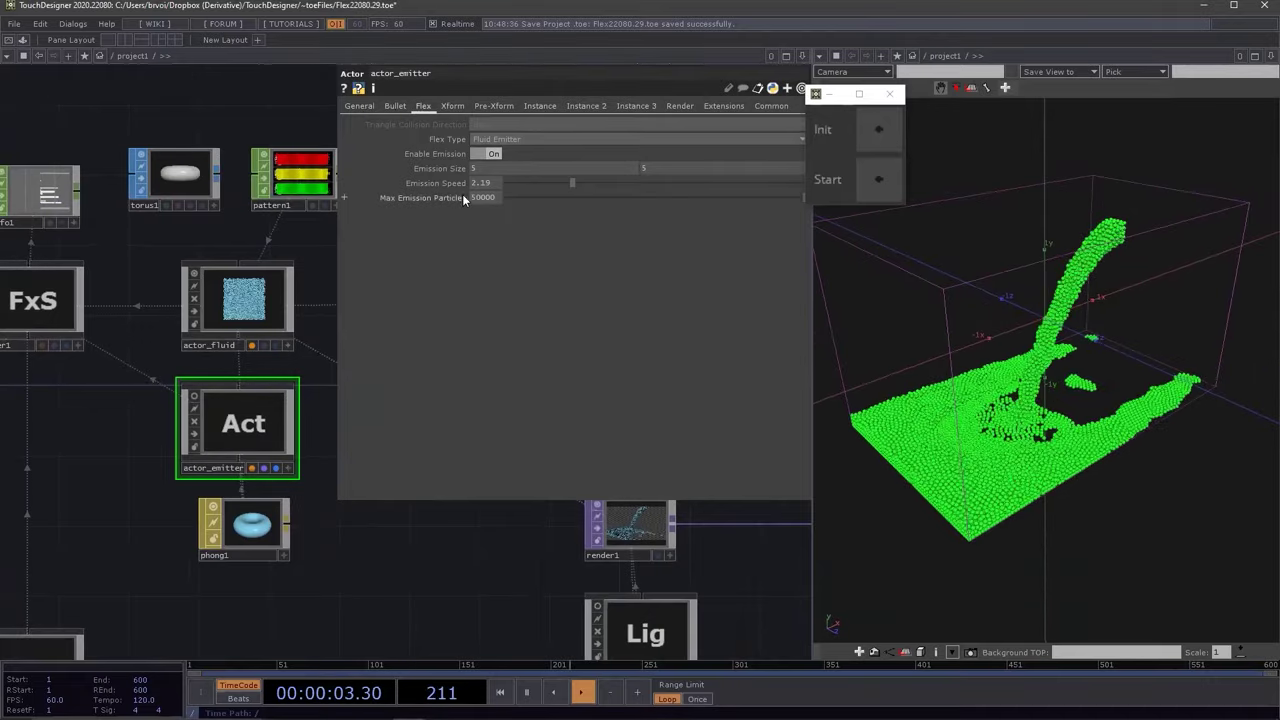
pyautogui.press('Return')
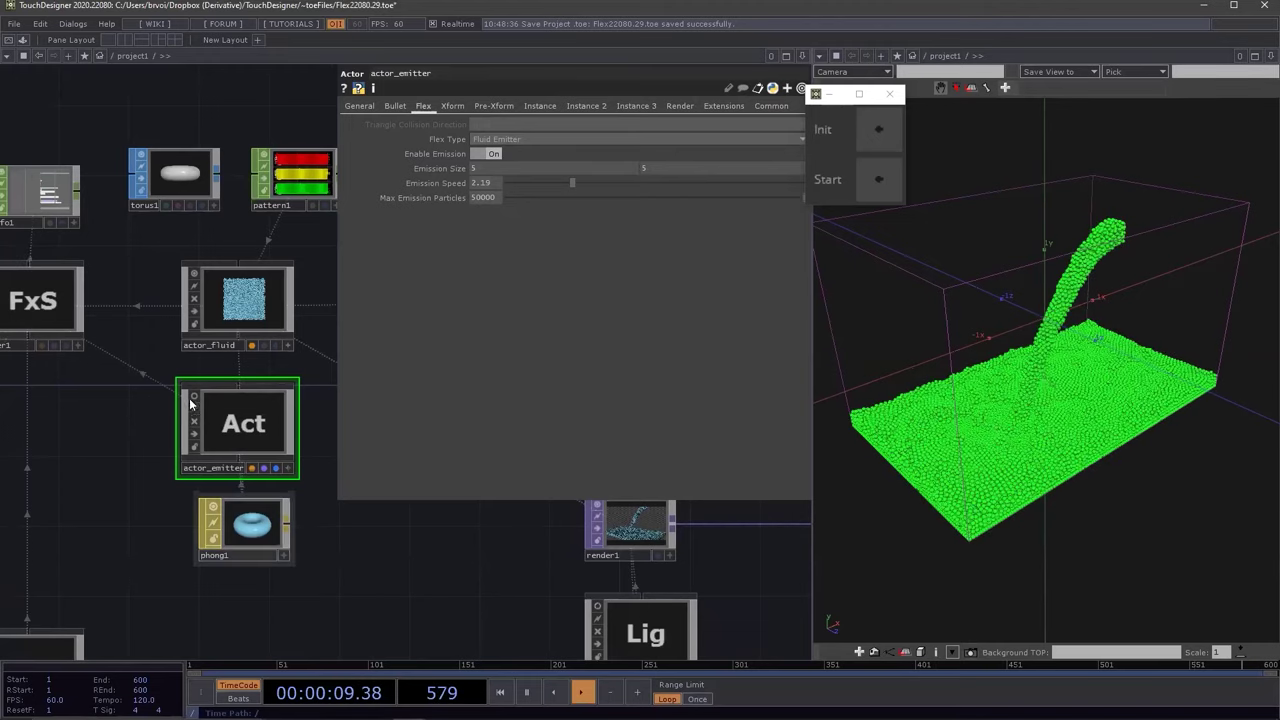
# Display the actor_collider1 platform and the collider above it in the network, activate both, and restart the simulation
pyautogui.moveTo(176, 395)
pyautogui.mouseDown(button='middle')
pyautogui.moveTo(222, 410)
pyautogui.moveTo(178, 396)
pyautogui.mouseUp(button='middle')
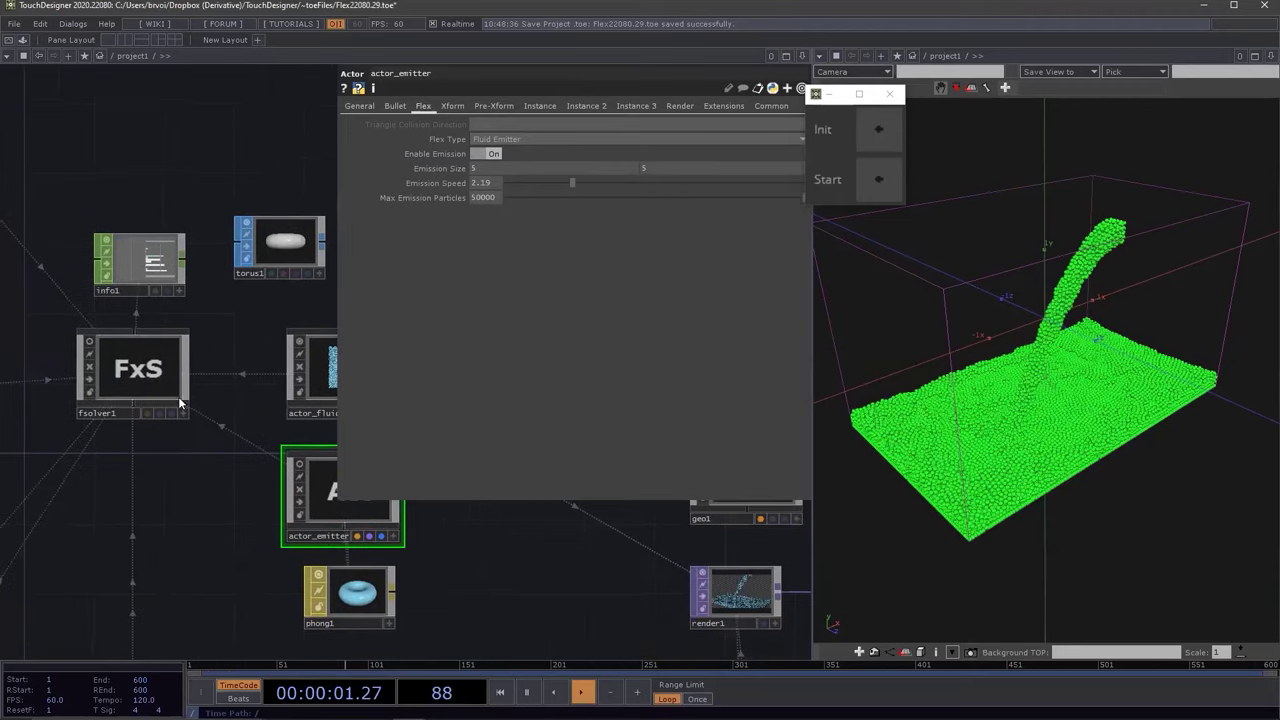
pyautogui.scroll(3, 178, 396)
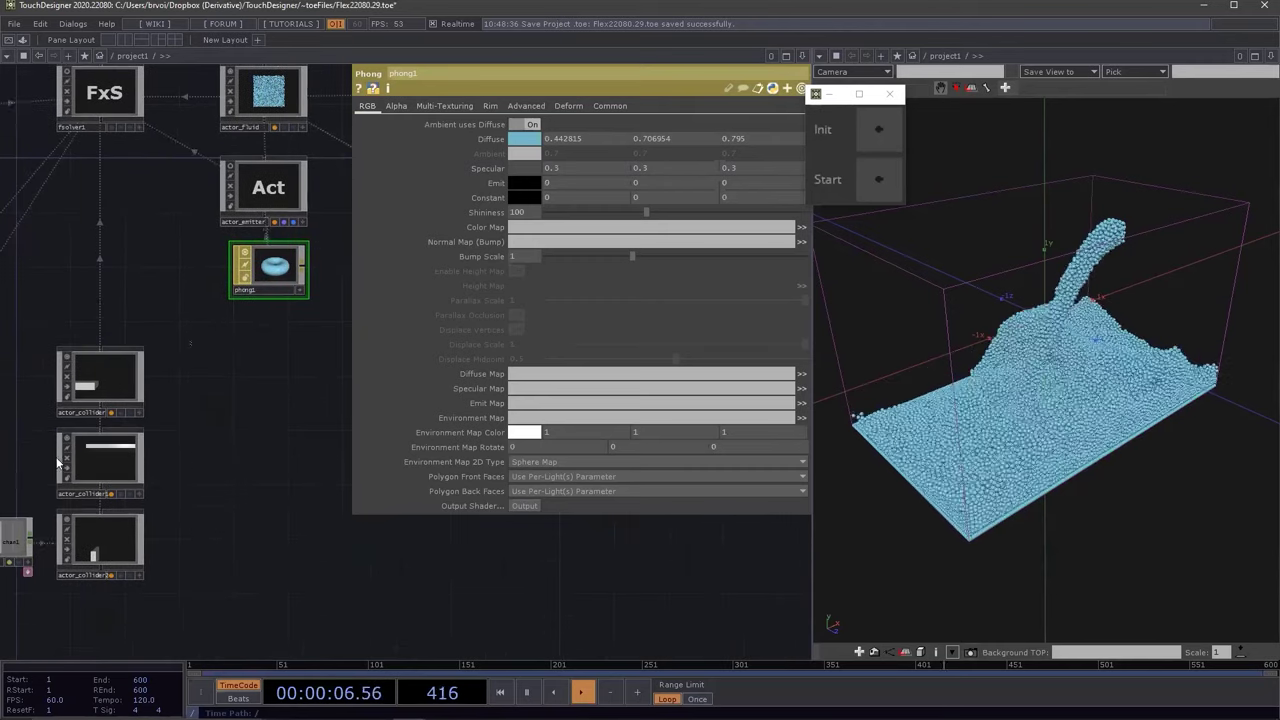
pyautogui.moveTo(191, 345); pyautogui.dragTo(104, 459, button='right')
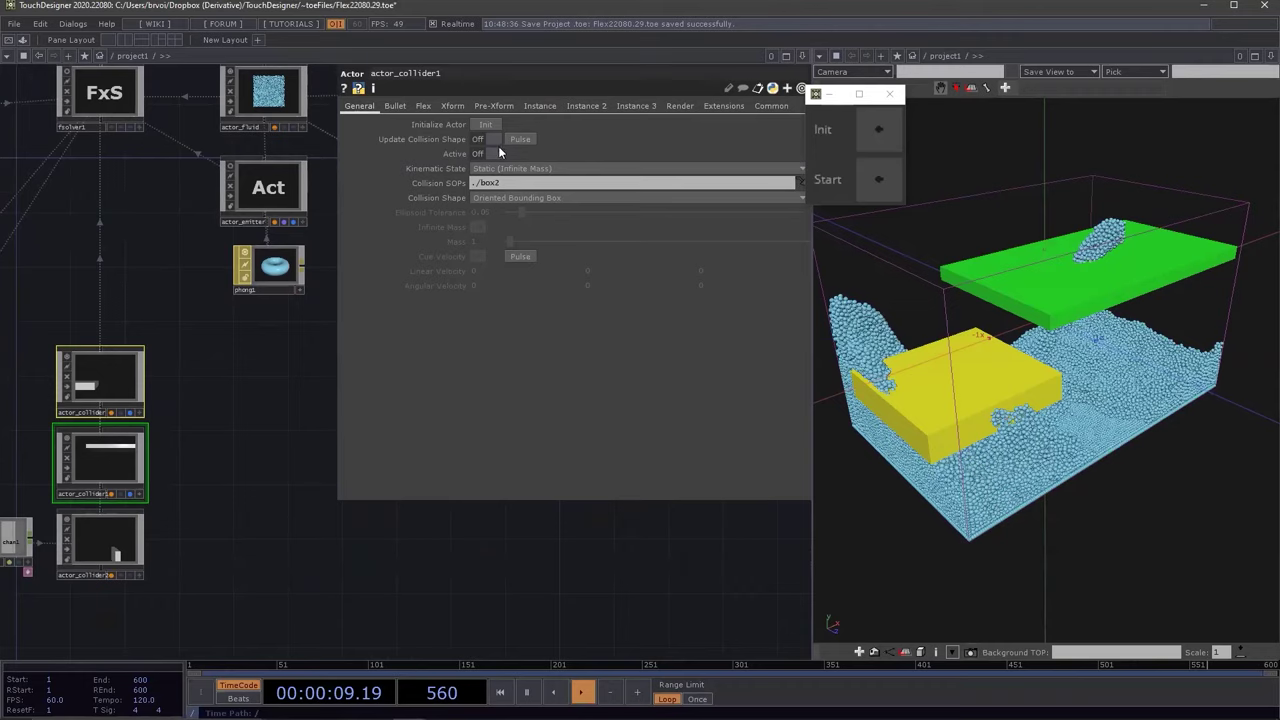
pyautogui.click(489, 153)
pyautogui.click(884, 128)
pyautogui.click(881, 180)
# Vary actor_emitter's Emission Speed, including 1.3, while watching the stream flow over the colliders
pyautogui.moveTo(212, 389); pyautogui.dragTo(127, 448)
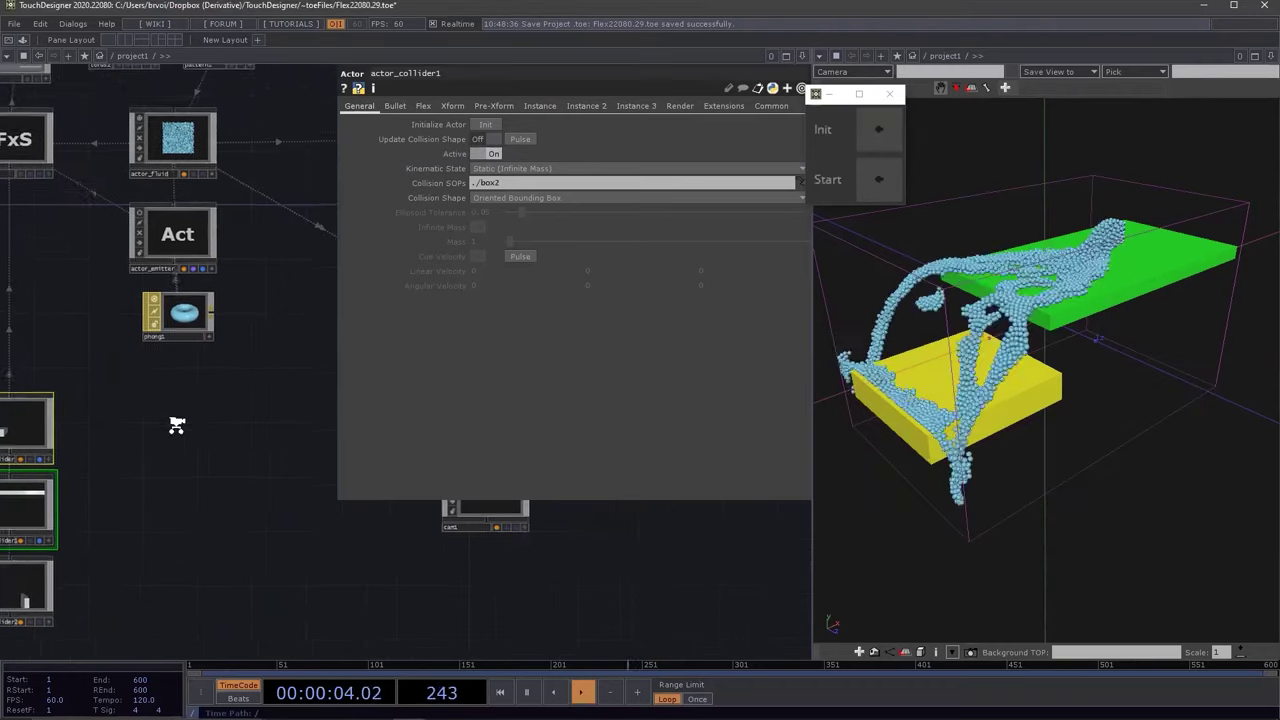
pyautogui.scroll(-2, 177, 425)
pyautogui.moveTo(236, 274); pyautogui.dragTo(266, 354)
pyautogui.scroll(3, 300, 358)
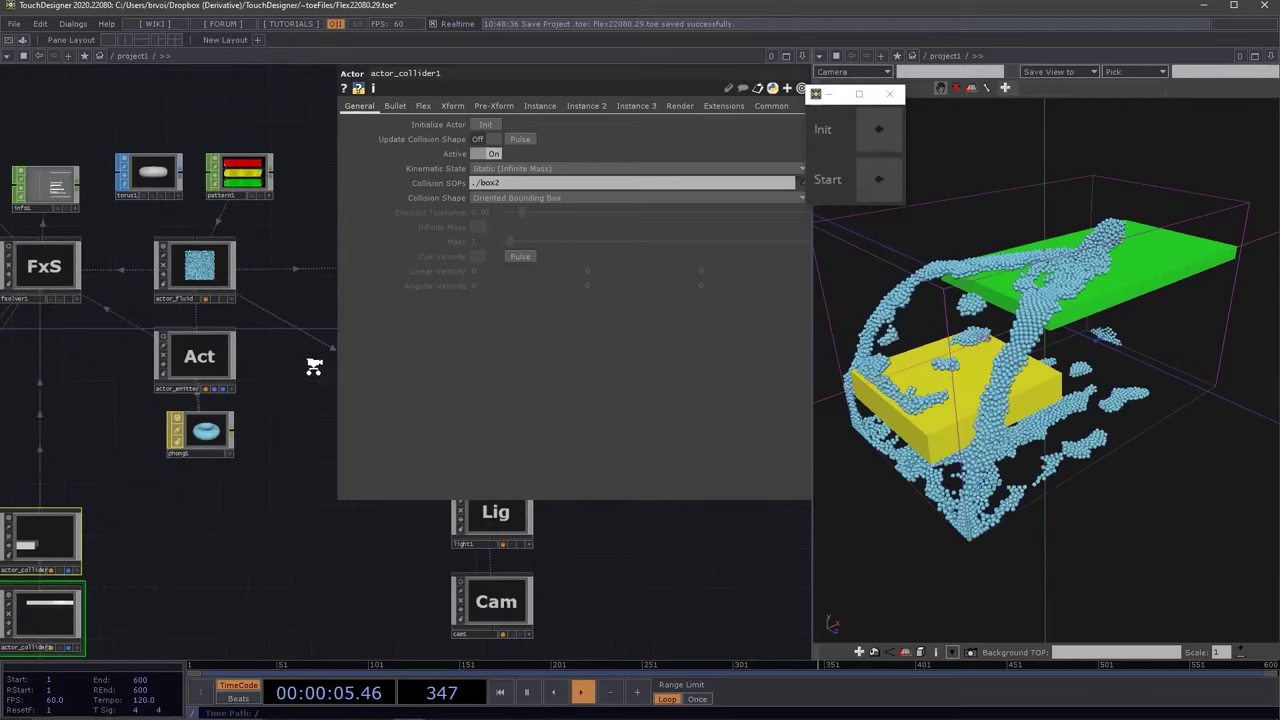
pyautogui.click(193, 270)
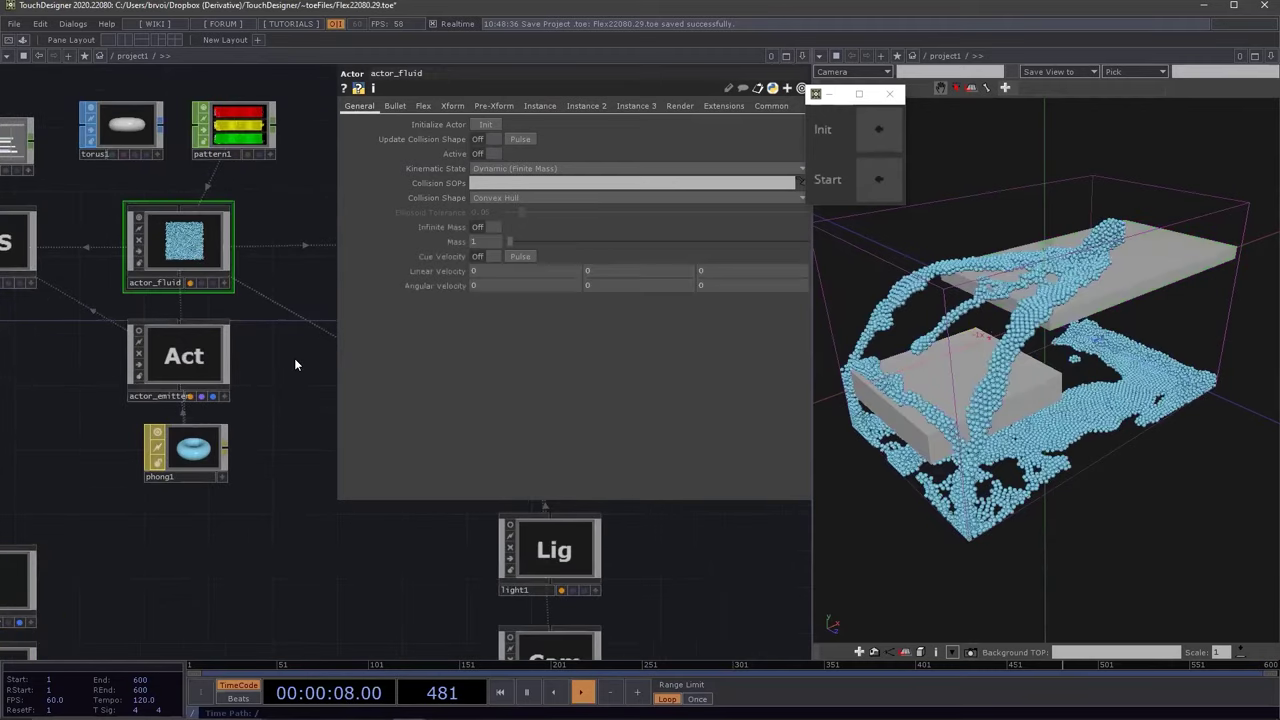
pyautogui.moveTo(299, 364); pyautogui.dragTo(294, 359)
pyautogui.click(190, 350)
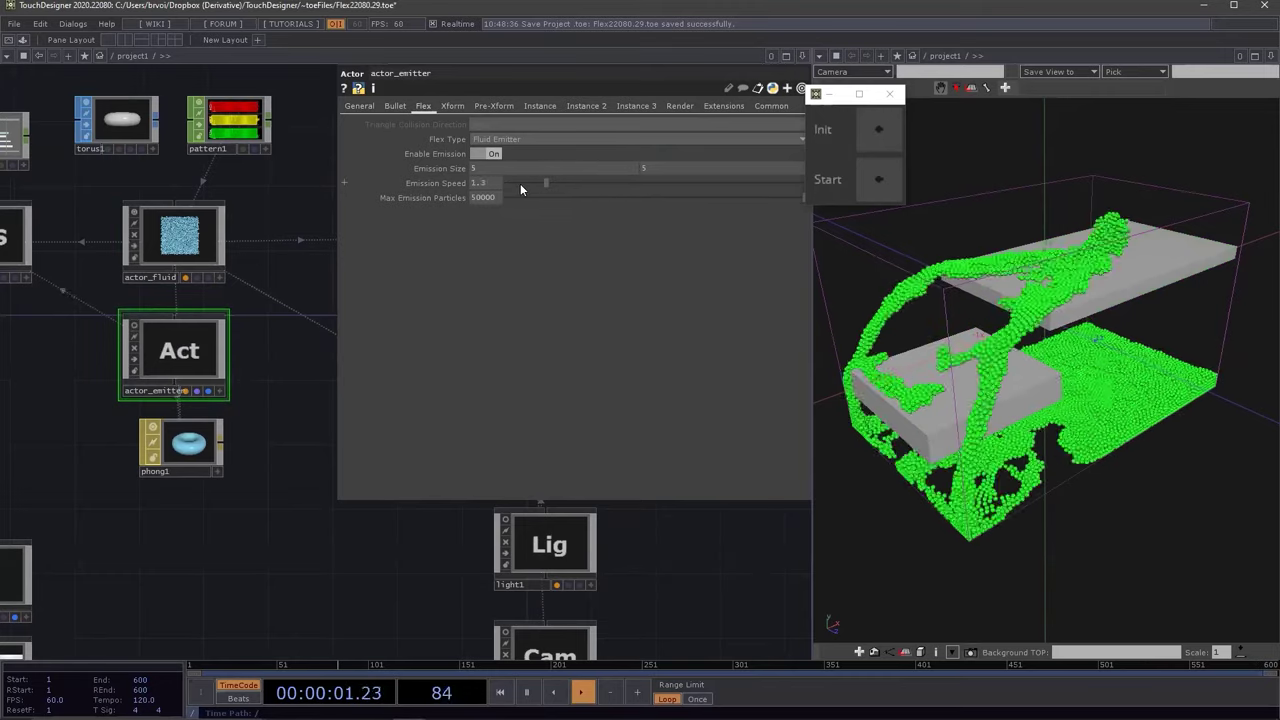
pyautogui.moveTo(568, 186)
pyautogui.mouseDown()
pyautogui.moveTo(681, 190)
pyautogui.moveTo(564, 198)
pyautogui.mouseUp()
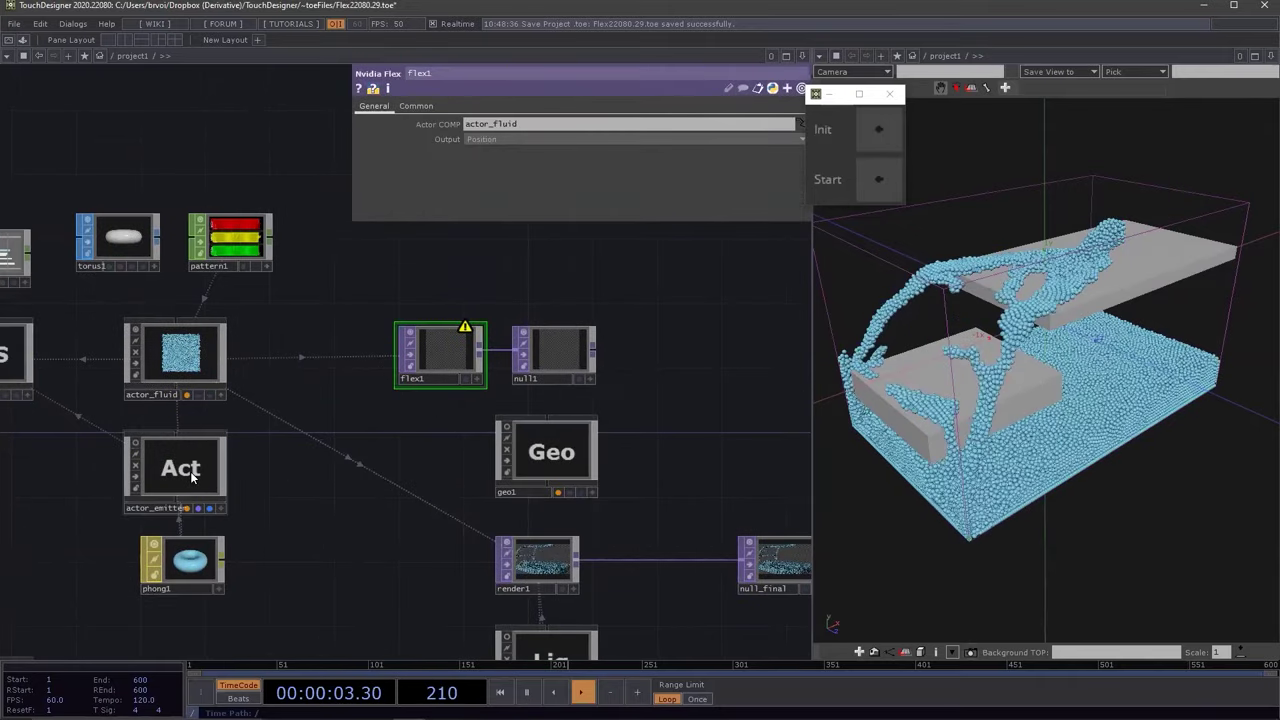
# Turn off actor_emitter's display and render flags, turn on actor_fluid's, and deactivate actor_emitter
pyautogui.click(197, 509)
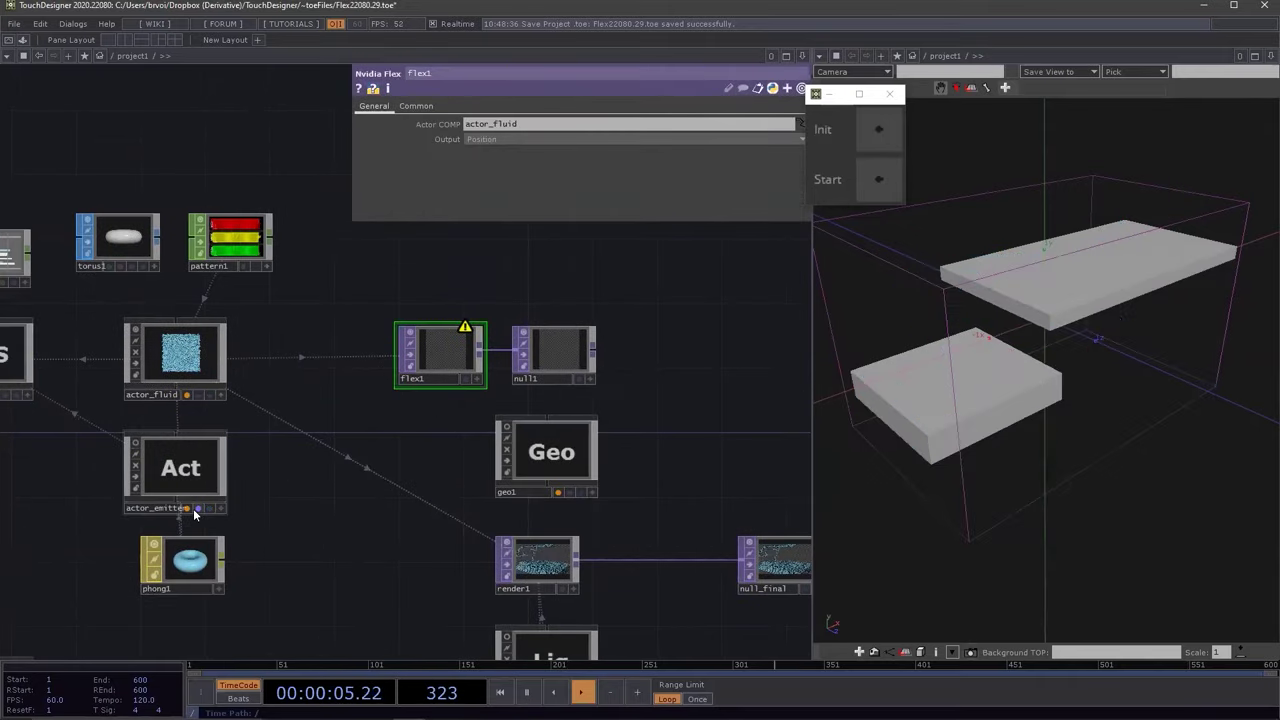
pyautogui.click(197, 394)
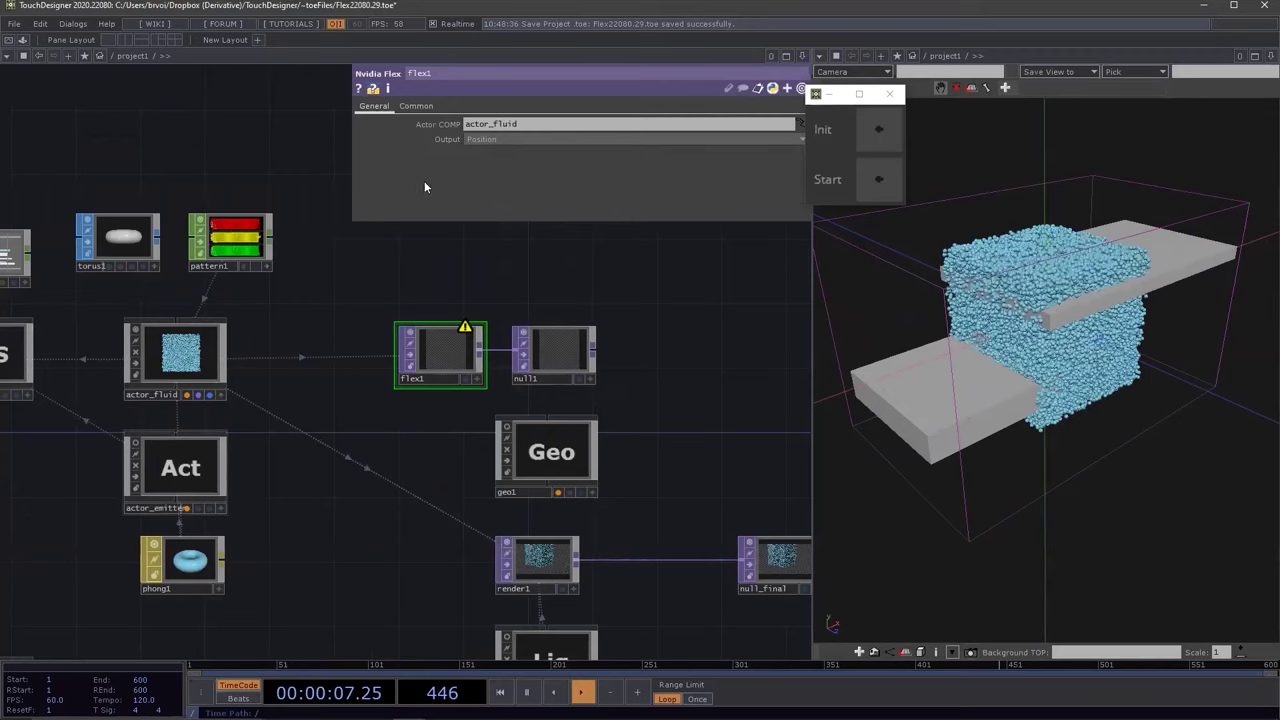
pyautogui.click(175, 468)
pyautogui.click(358, 106)
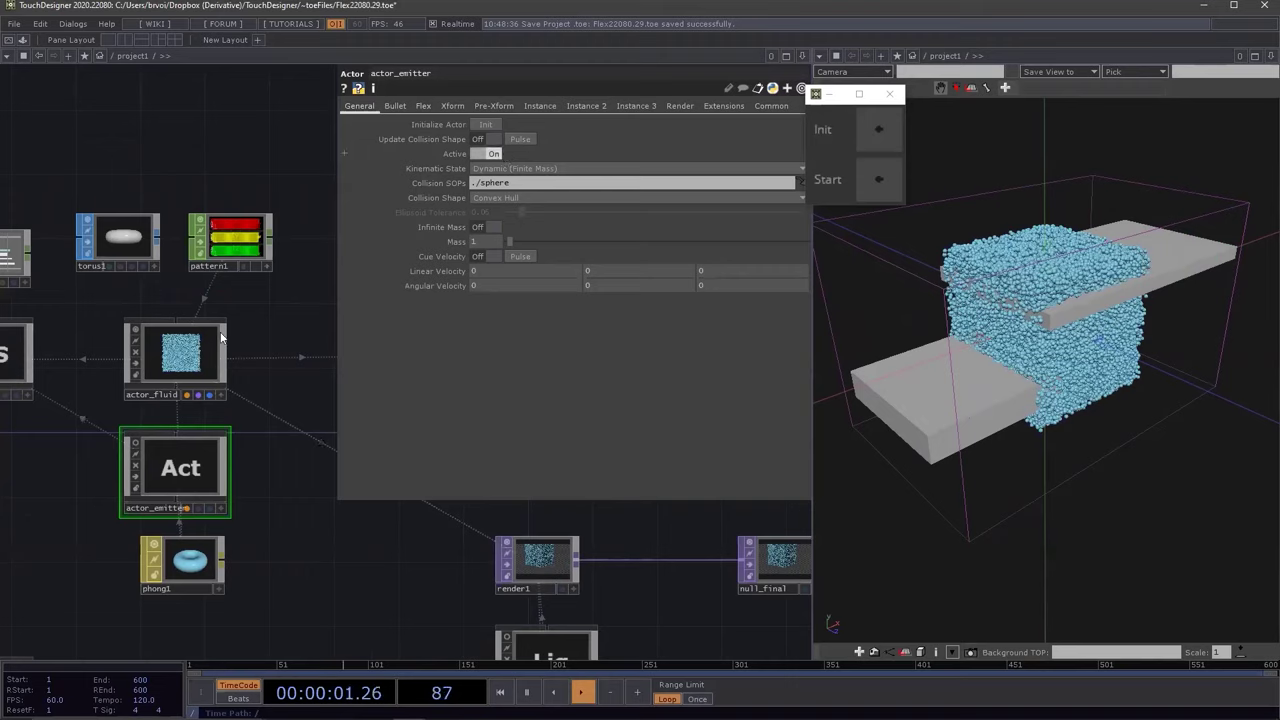
# Activate actor_fluid and restart the simulation to see the fluid block fall onto the colliders
pyautogui.click(175, 352)
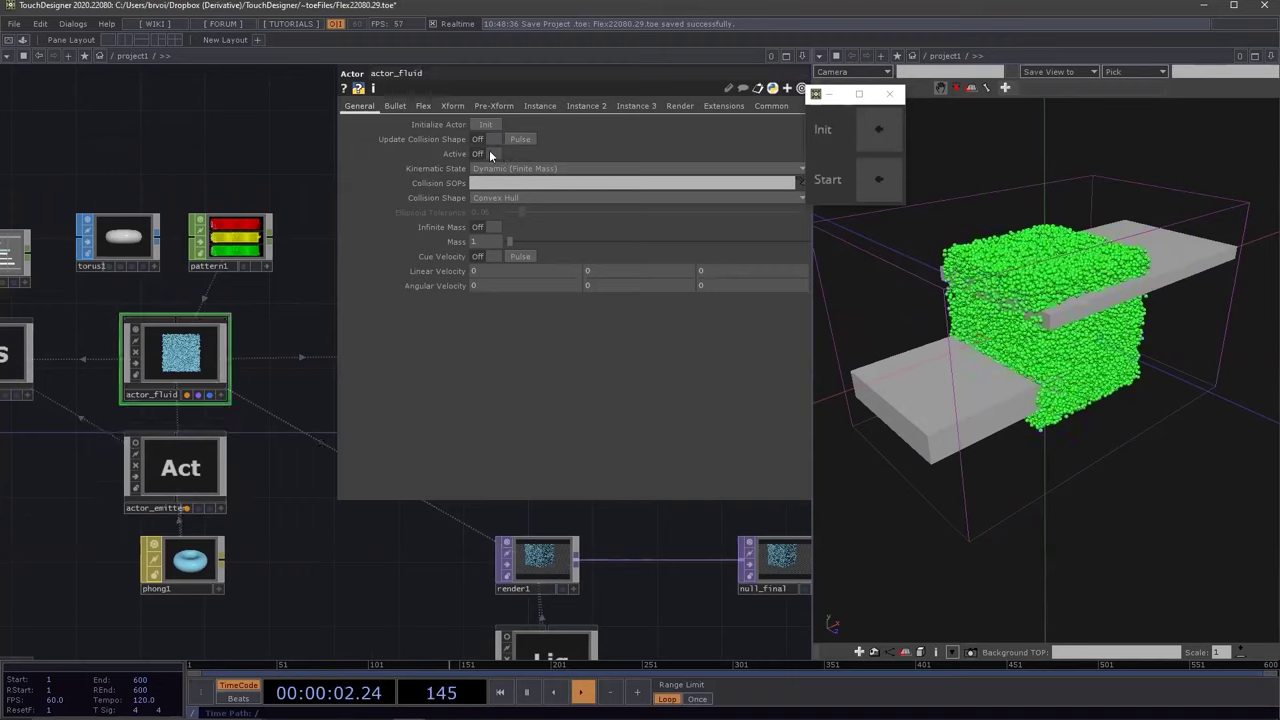
pyautogui.click(489, 153)
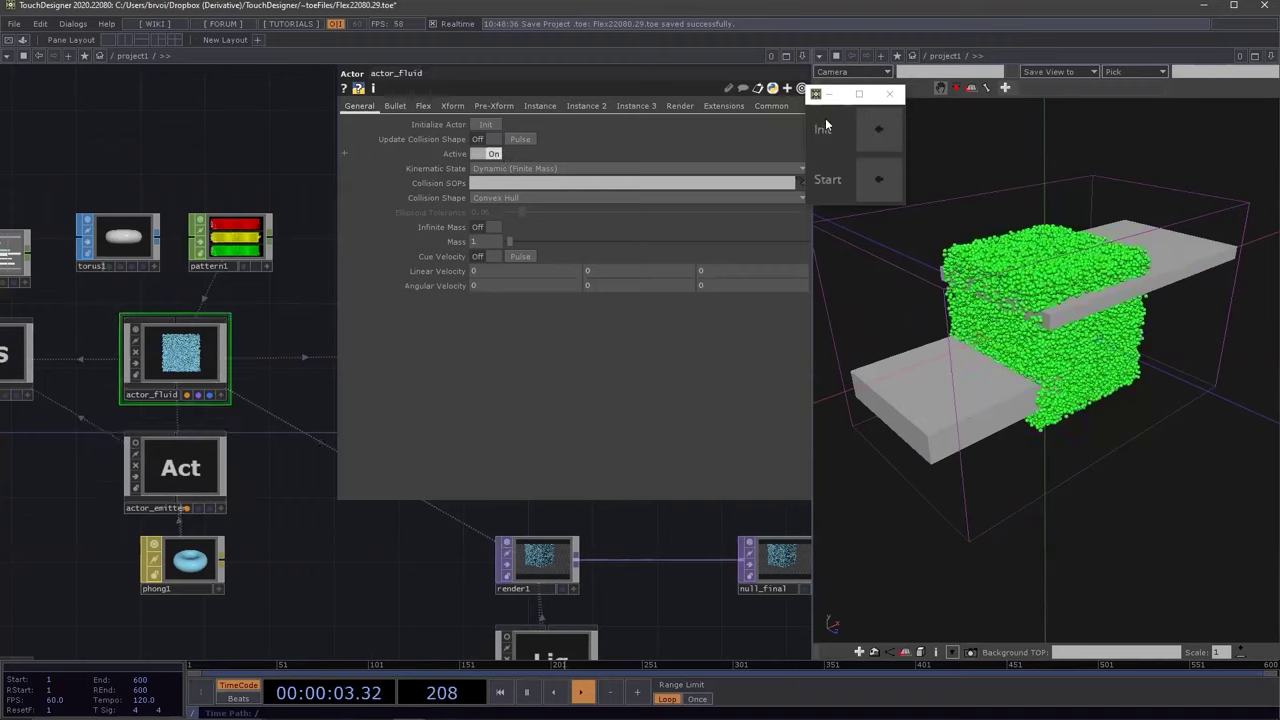
pyautogui.click(868, 123)
pyautogui.click(882, 178)
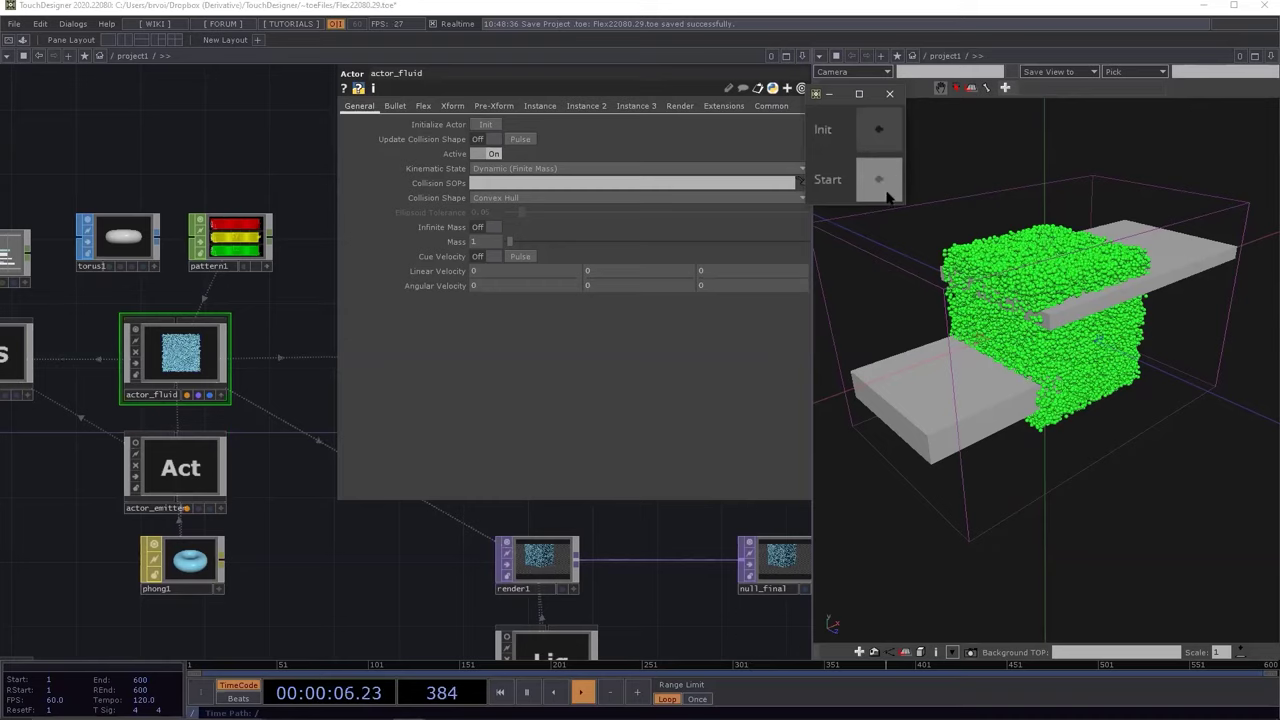
pyautogui.click(877, 130)
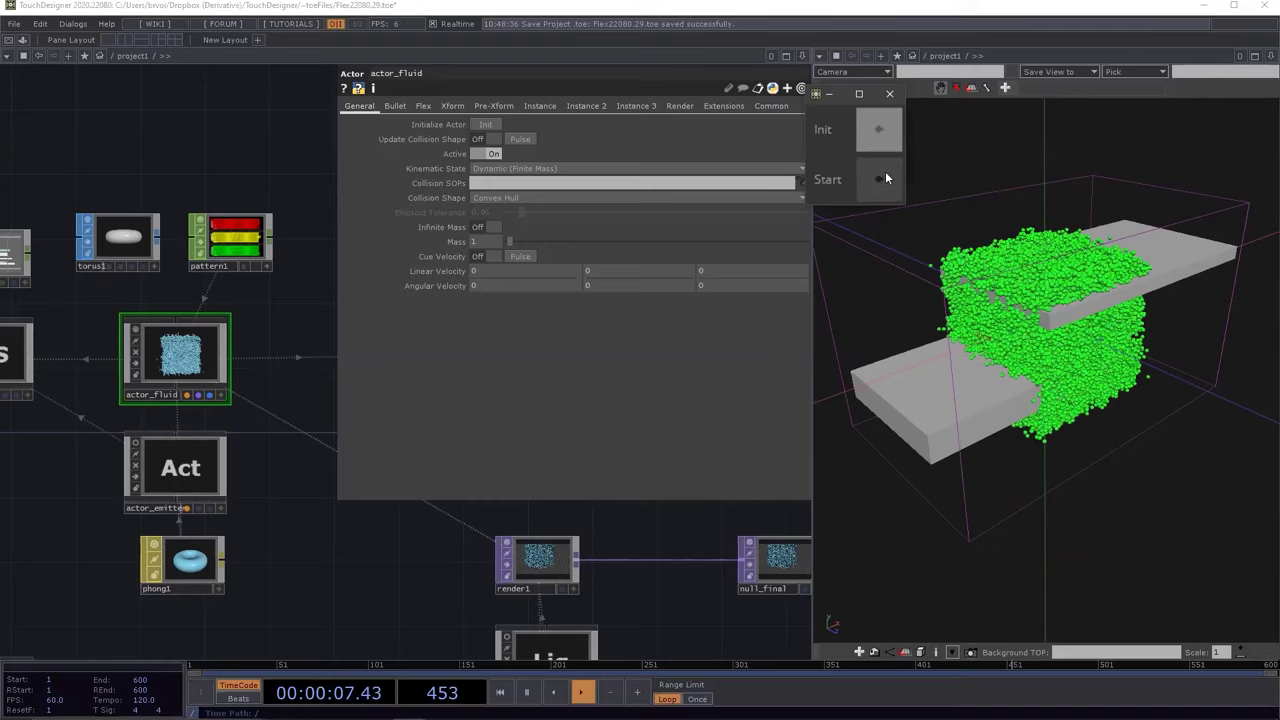
pyautogui.click(885, 171)
# Deactivate actor_fluid, reactivate actor_emitter, and restart the simulation
pyautogui.moveTo(292, 371); pyautogui.dragTo(272, 322)
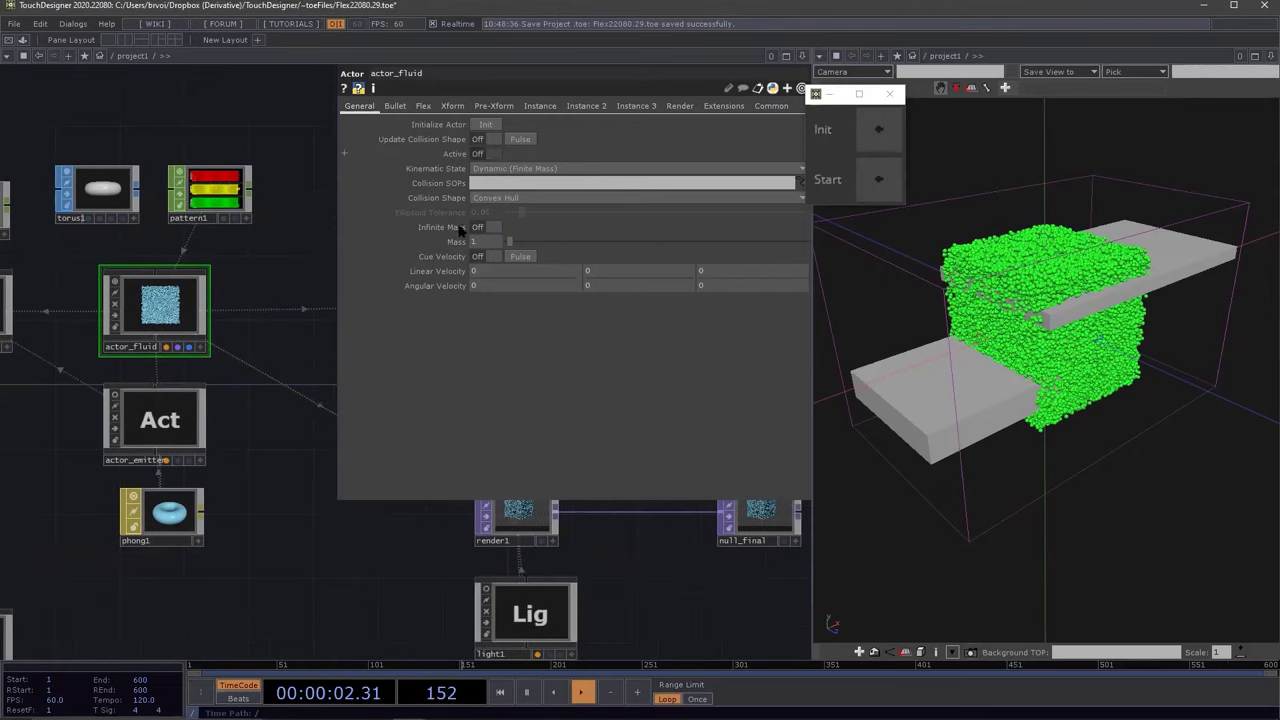
pyautogui.click(160, 411)
pyautogui.click(488, 153)
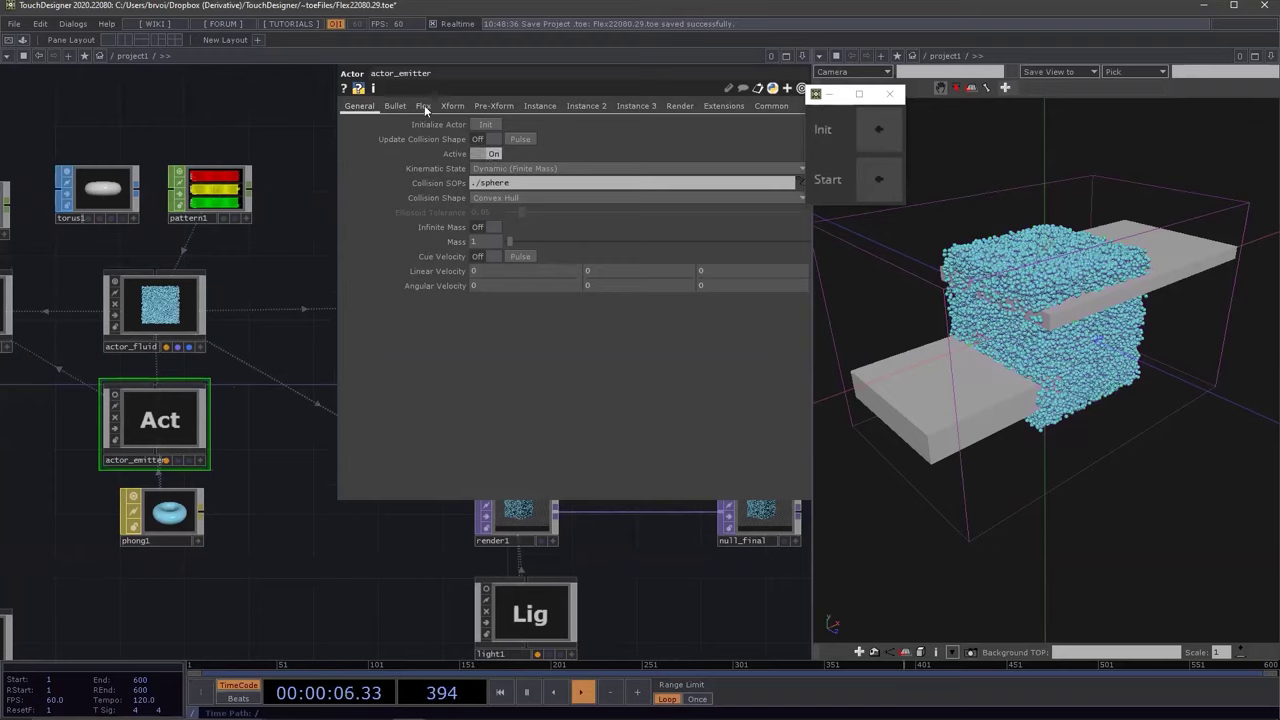
pyautogui.click(866, 132)
pyautogui.click(876, 176)
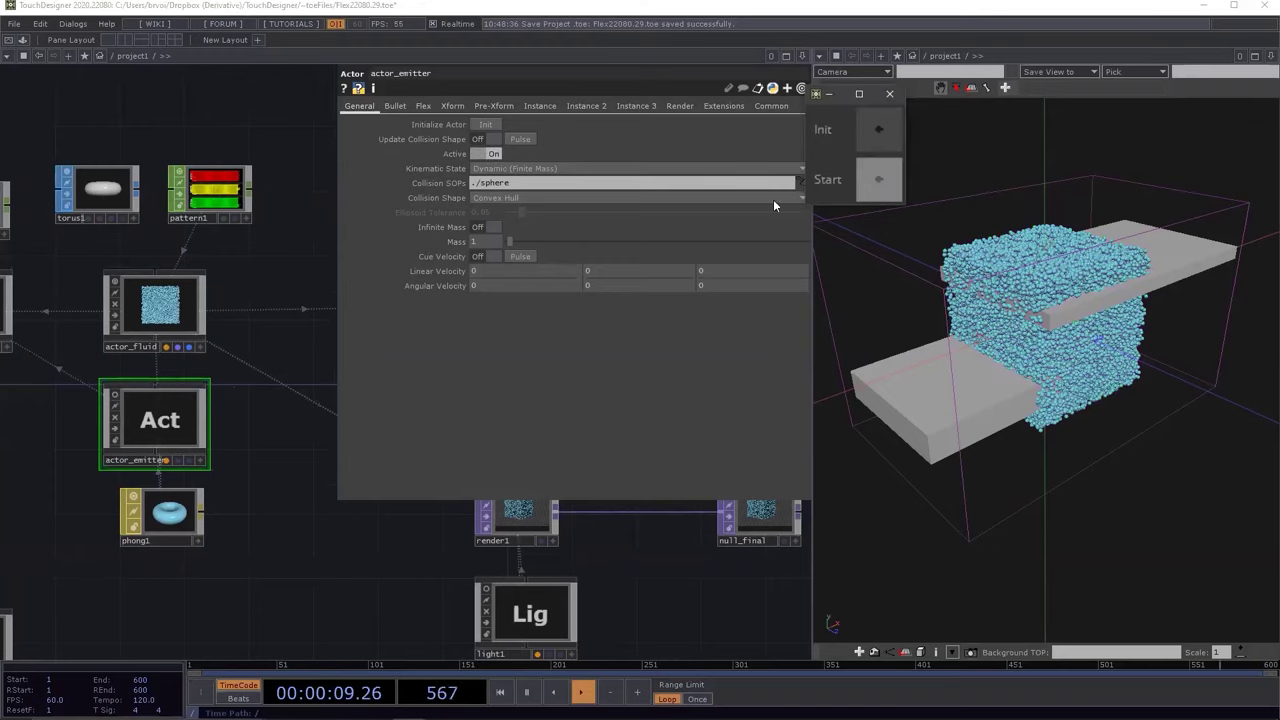
# Turn off actor_fluid's render and display flags, turn on actor_emitter's display flag, and restart the simulation
pyautogui.click(189, 346)
pyautogui.click(177, 347)
pyautogui.click(189, 460)
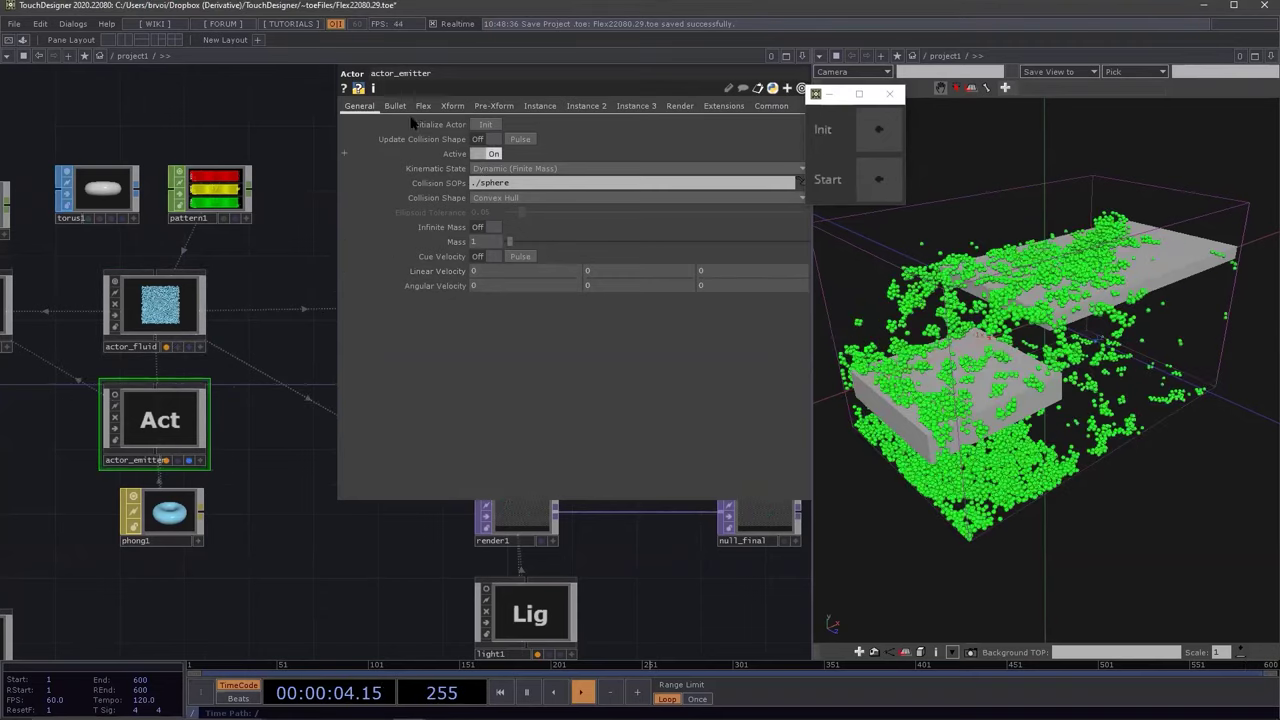
pyautogui.click(879, 129)
pyautogui.click(879, 179)
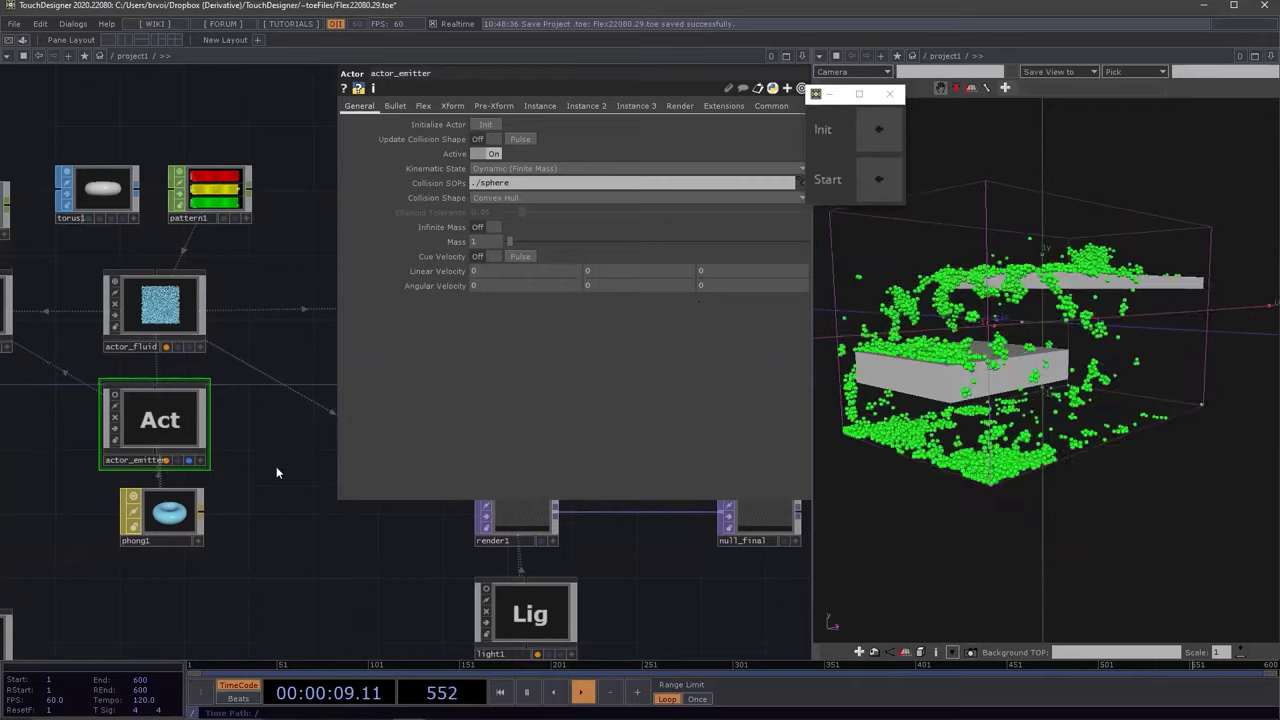
# Assign actor_emitter as the Actor COMP of flex1
pyautogui.moveTo(321, 376); pyautogui.dragTo(130, 523)
pyautogui.click(288, 405)
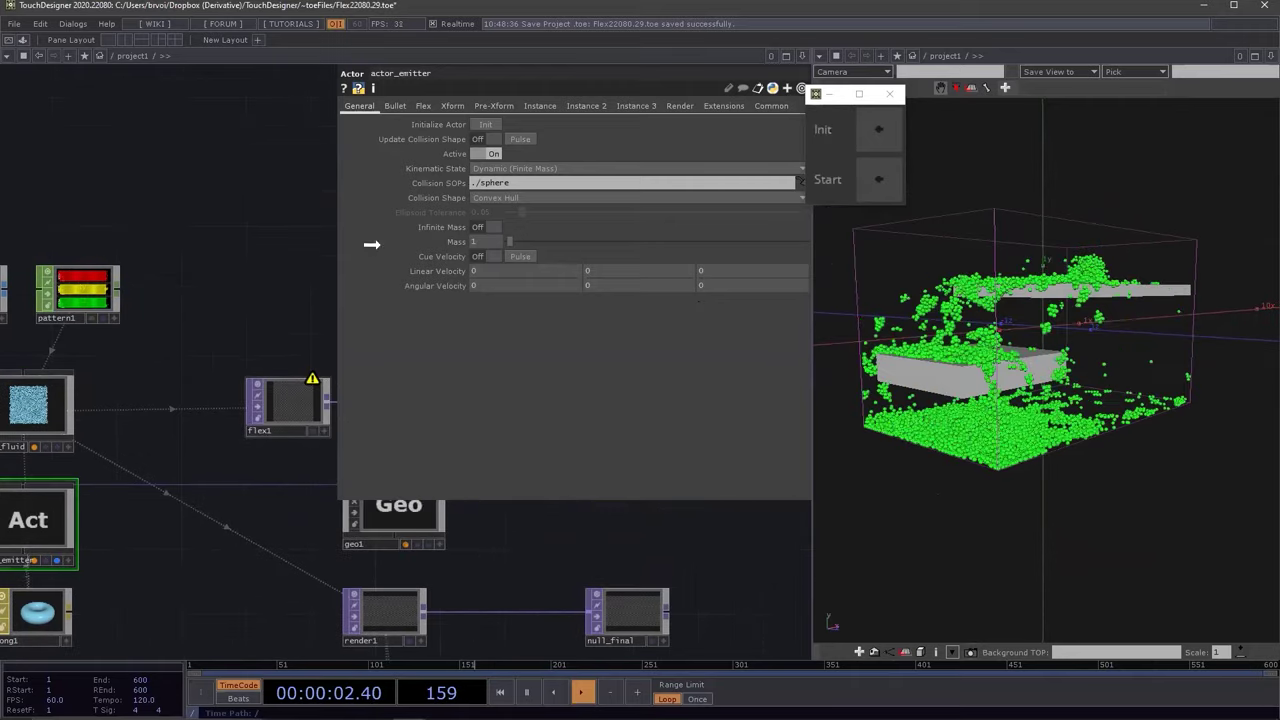
pyautogui.moveTo(28, 520); pyautogui.dragTo(490, 125)
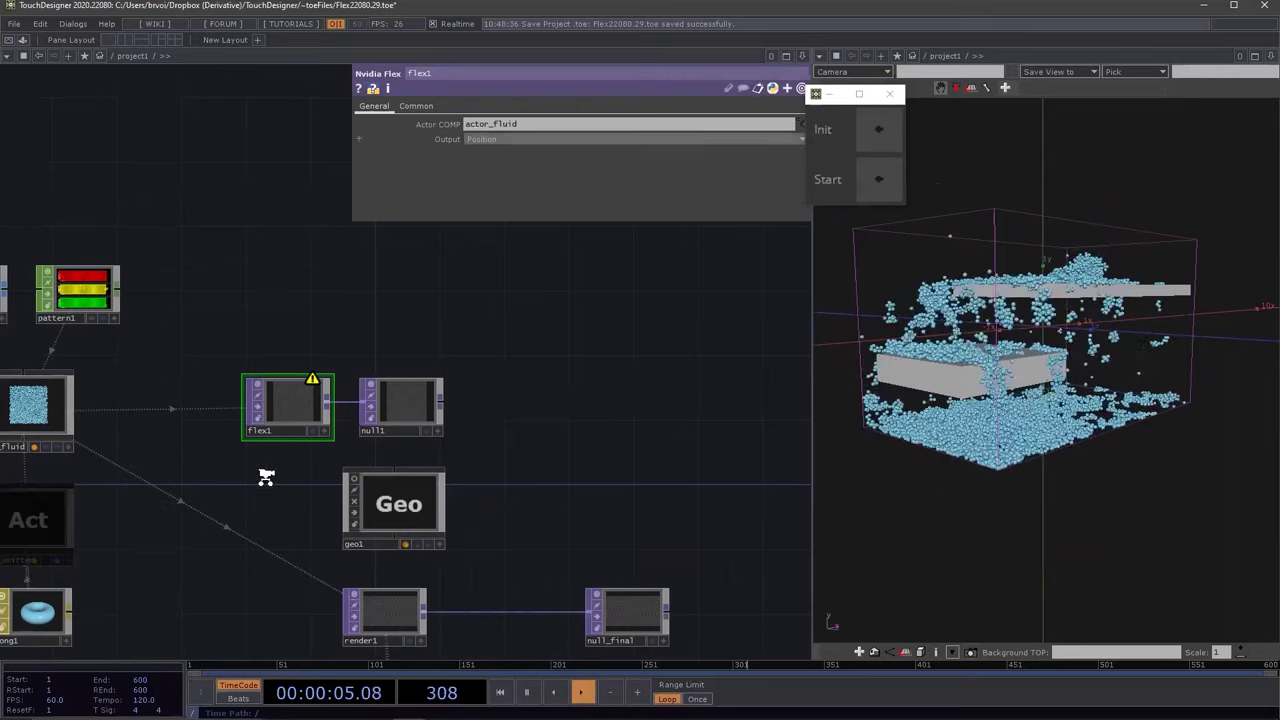
# Examine the particle position texture output by flex1 and its connections to null1, geo1 and the actors
pyautogui.scroll(10, 401, 432)
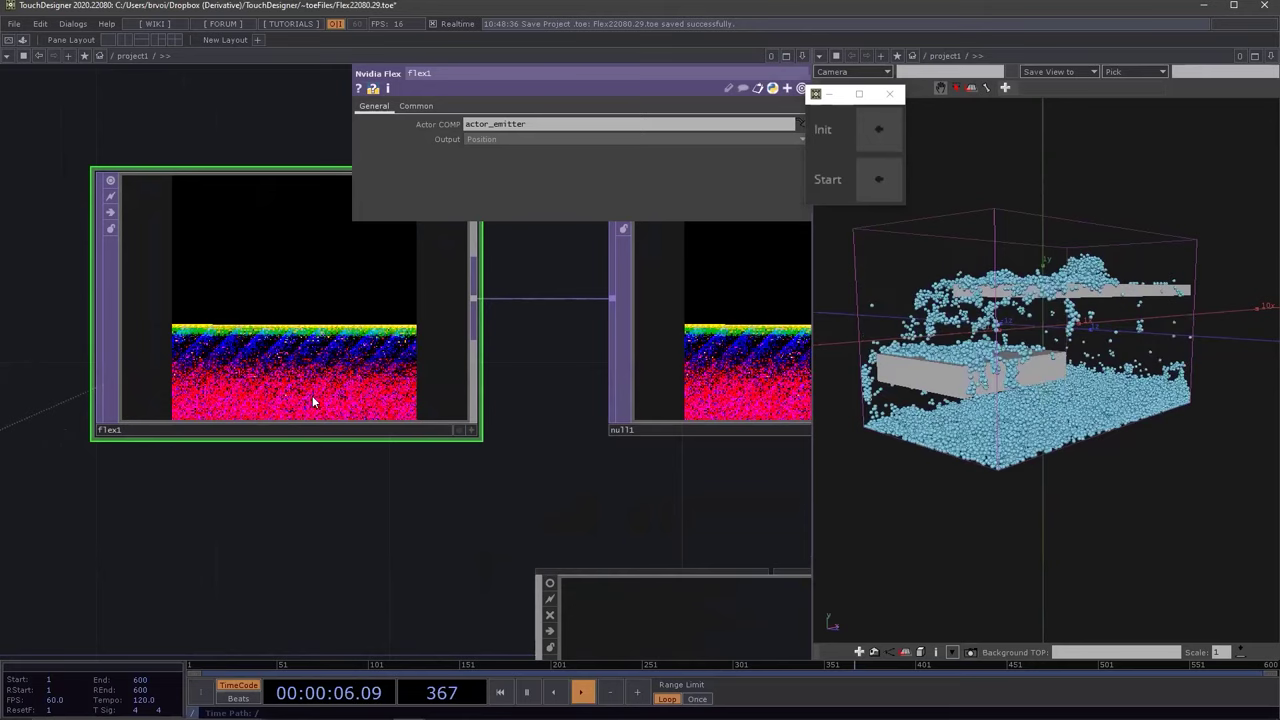
pyautogui.scroll(-3, 272, 549)
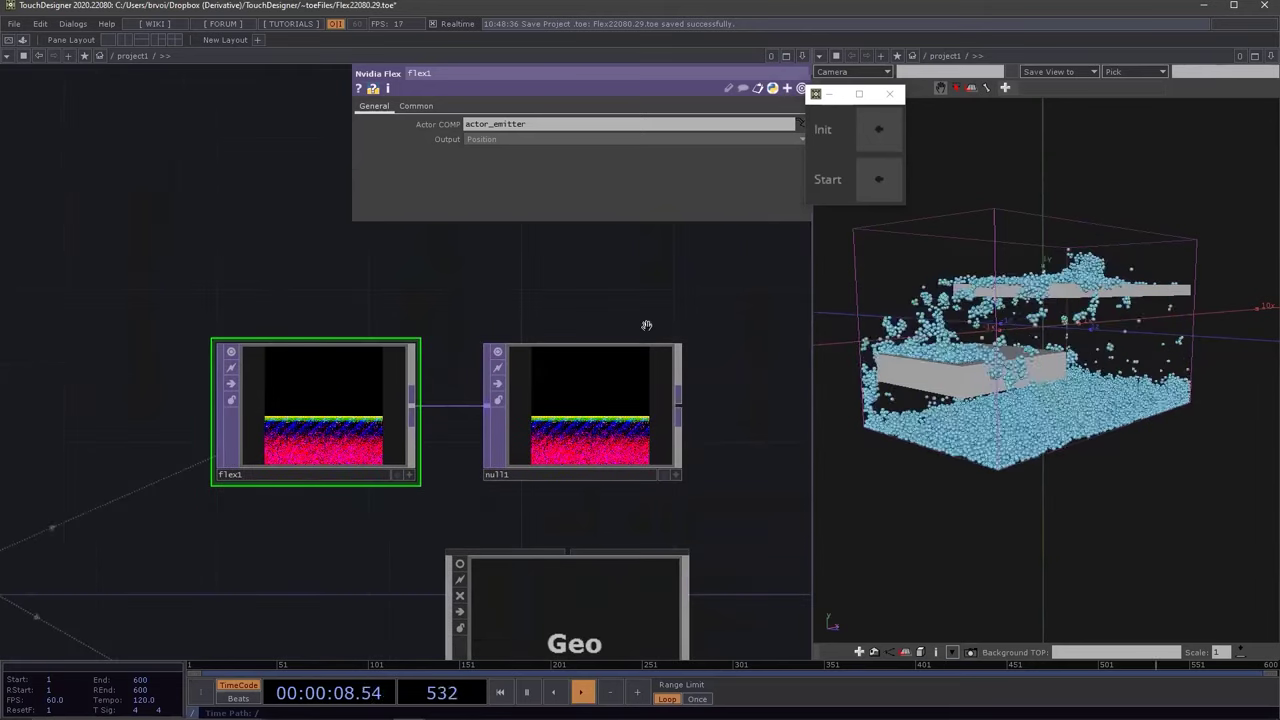
pyautogui.moveTo(440, 398); pyautogui.dragTo(652, 383)
pyautogui.moveTo(157, 383); pyautogui.dragTo(411, 333)
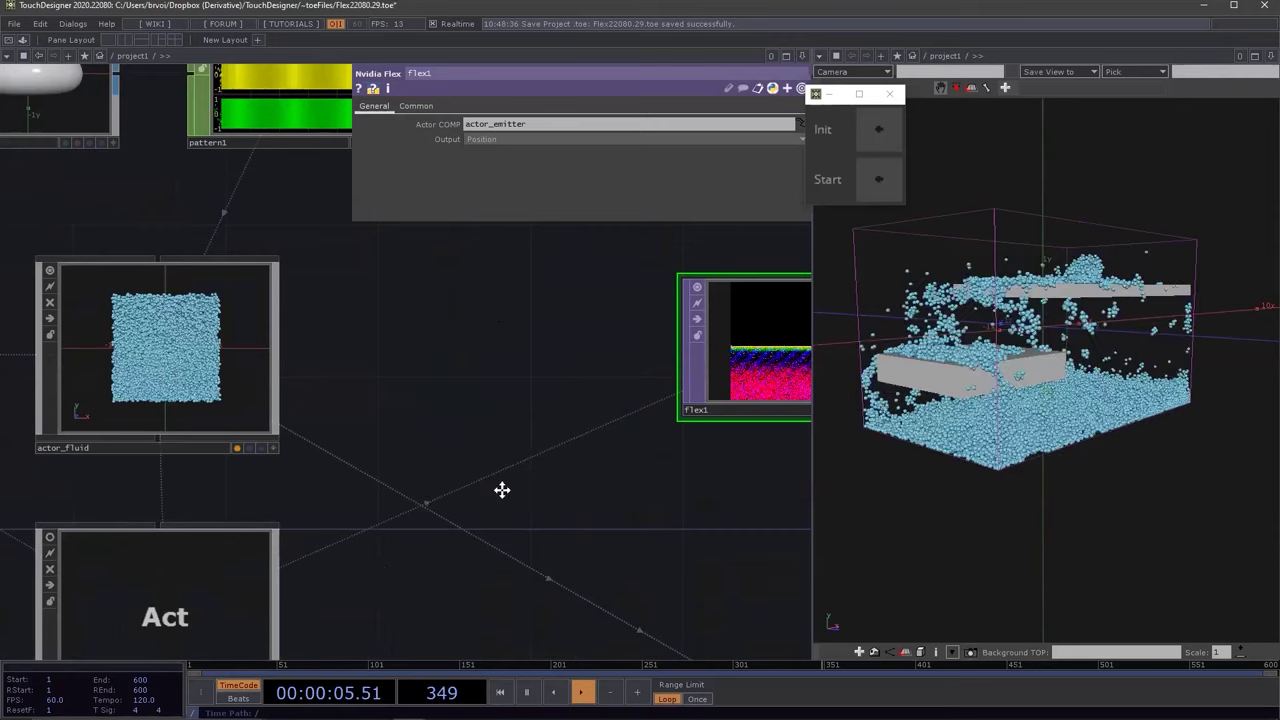
pyautogui.moveTo(616, 486); pyautogui.dragTo(509, 492)
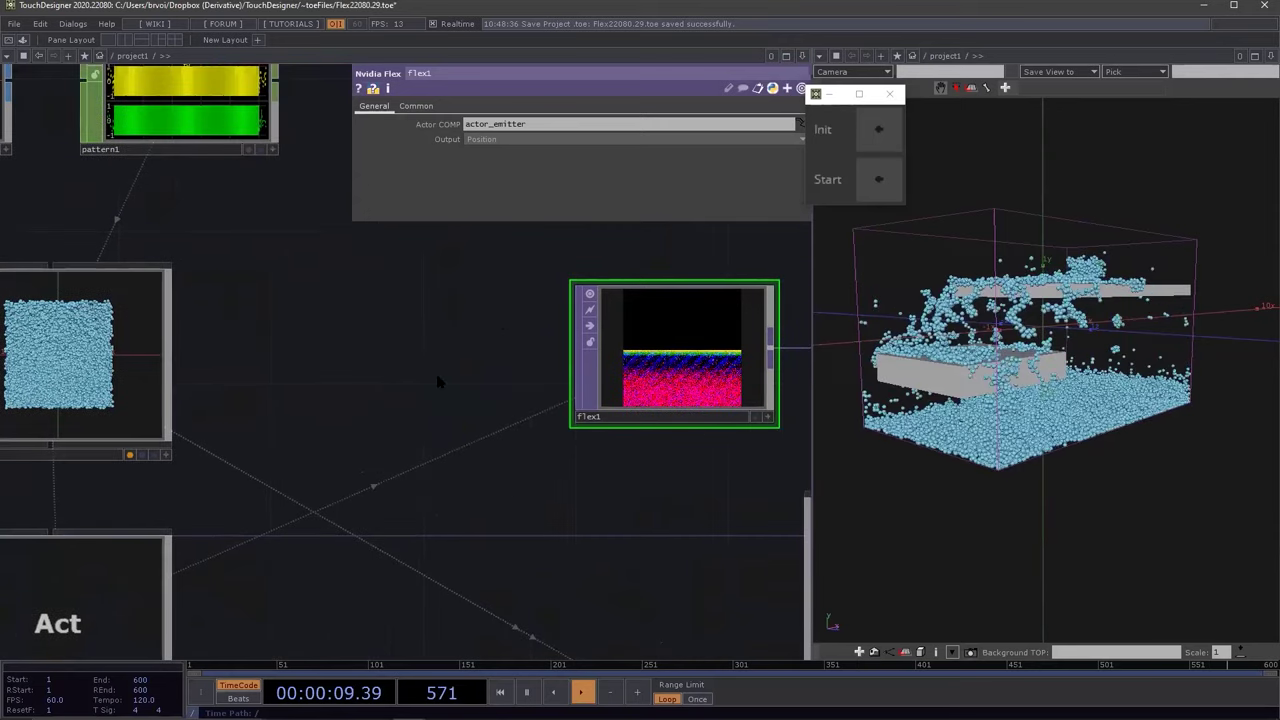
pyautogui.moveTo(467, 381); pyautogui.dragTo(401, 321)
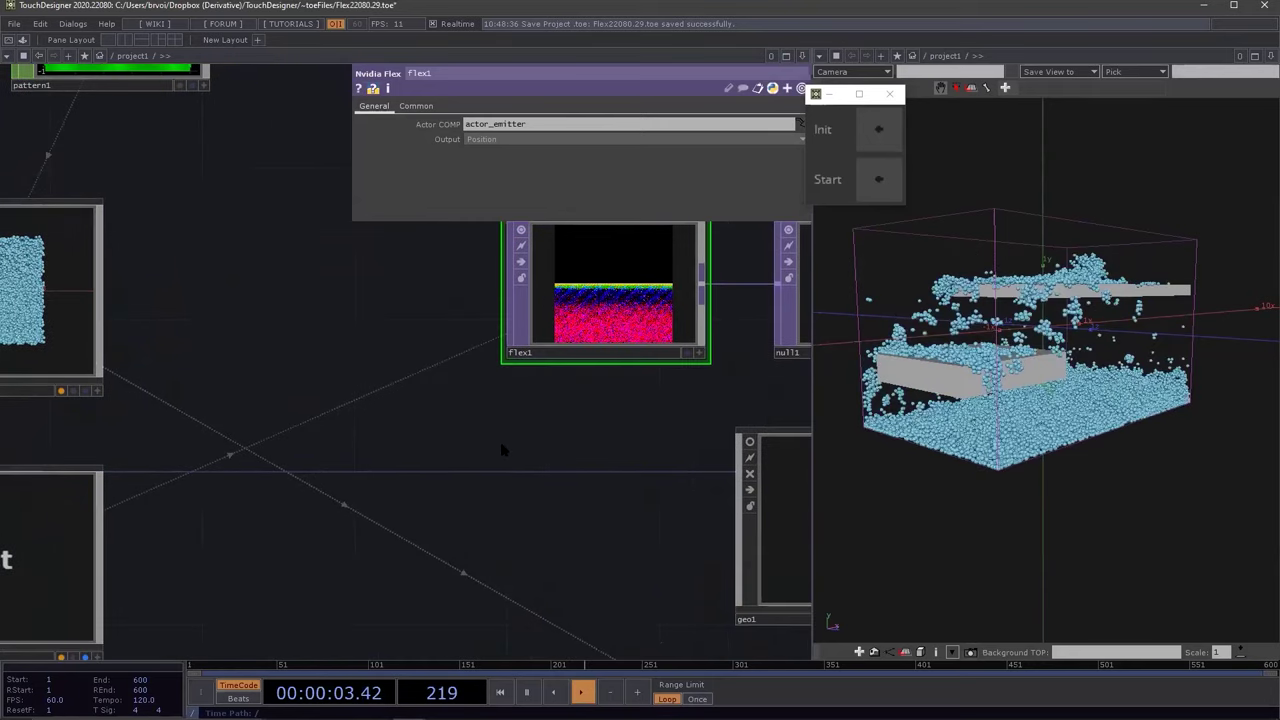
pyautogui.moveTo(474, 460); pyautogui.dragTo(424, 450)
pyautogui.moveTo(529, 519); pyautogui.dragTo(382, 443)
pyautogui.moveTo(422, 470); pyautogui.dragTo(406, 516, button='middle')
pyautogui.moveTo(366, 418); pyautogui.dragTo(362, 407)
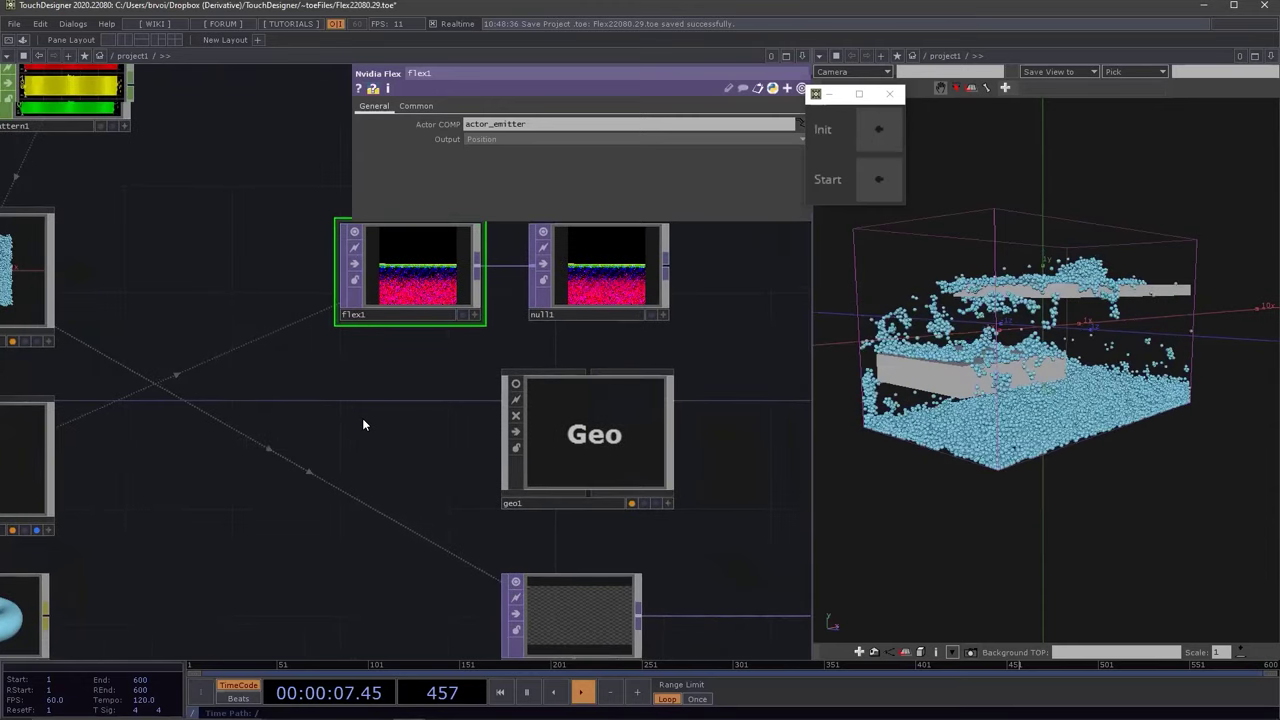
pyautogui.moveTo(361, 485); pyautogui.dragTo(323, 590)
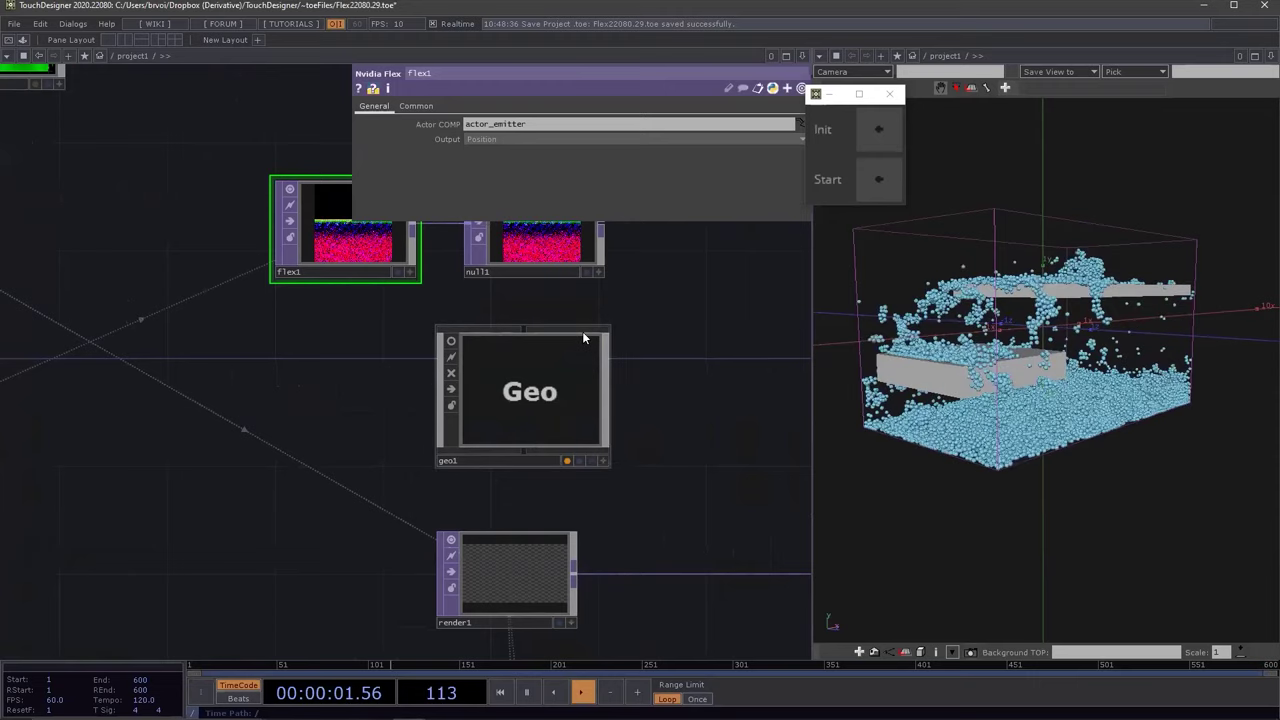